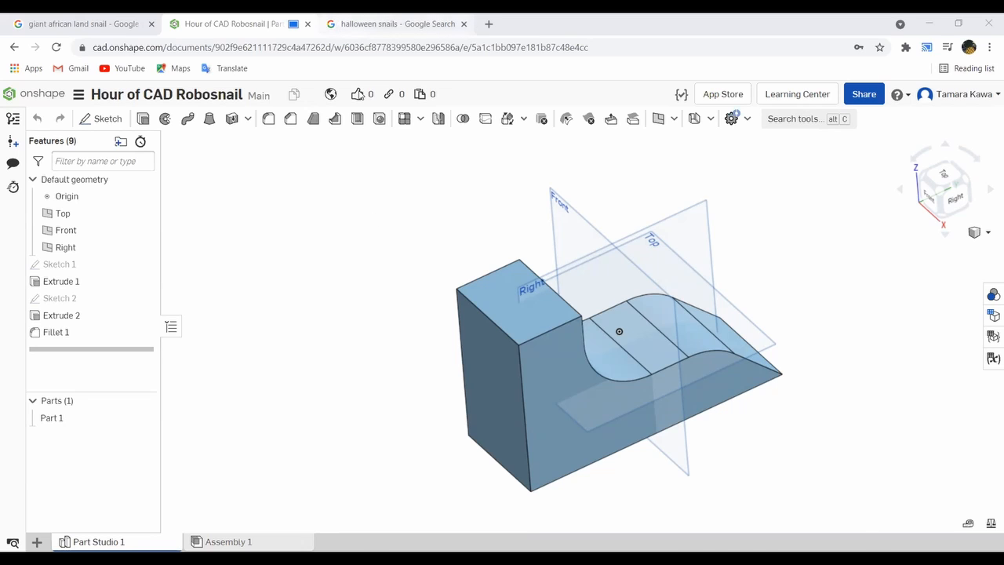
- Switch to the halloween snails image search and examine the Kekkonen sticker and the DeviantArt snail designs for inspiration
{"action": "left_click", "coordinate": [397, 24]}
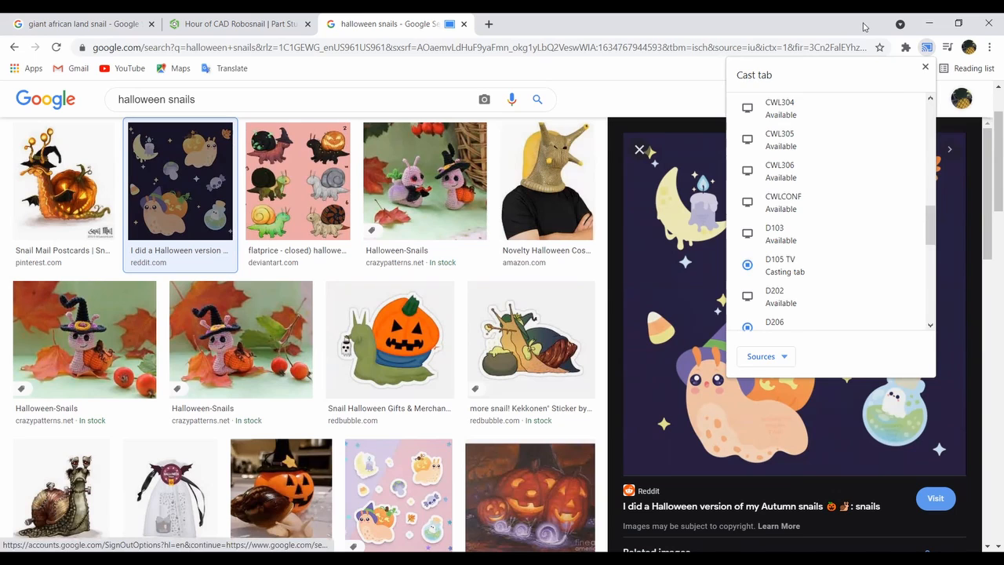
{"action": "left_click", "coordinate": [865, 27]}
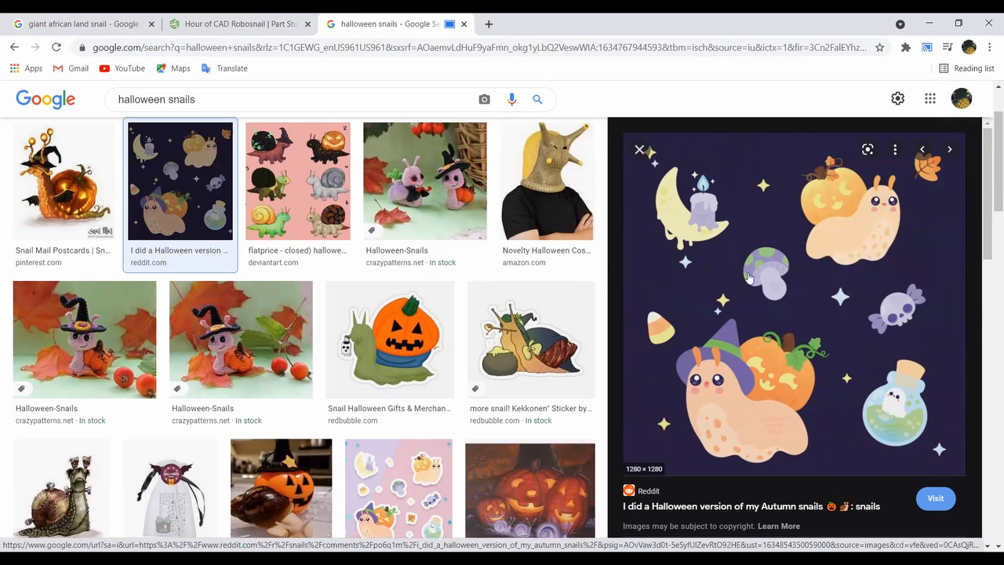
{"action": "left_click", "coordinate": [494, 330]}
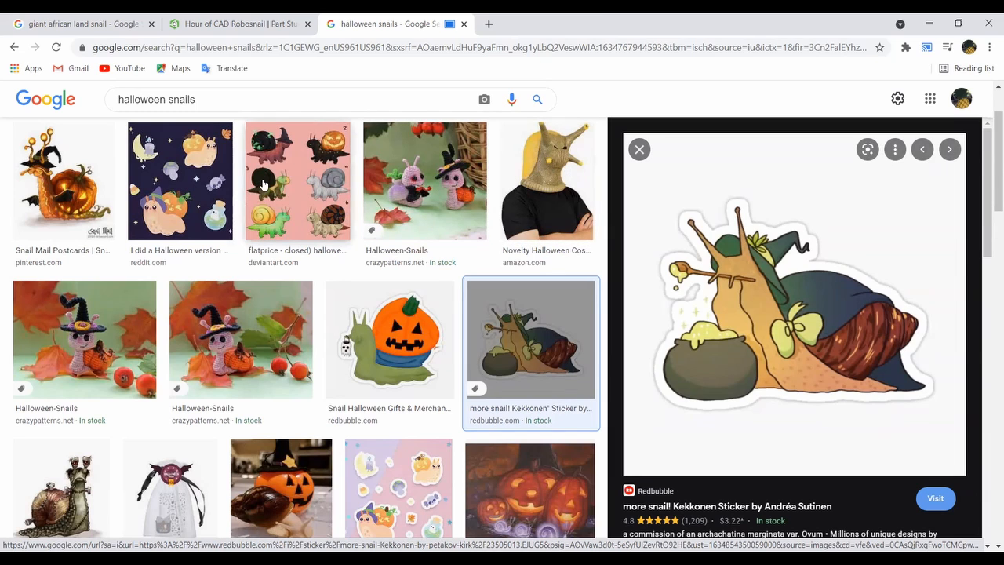
{"action": "left_click", "coordinate": [304, 180]}
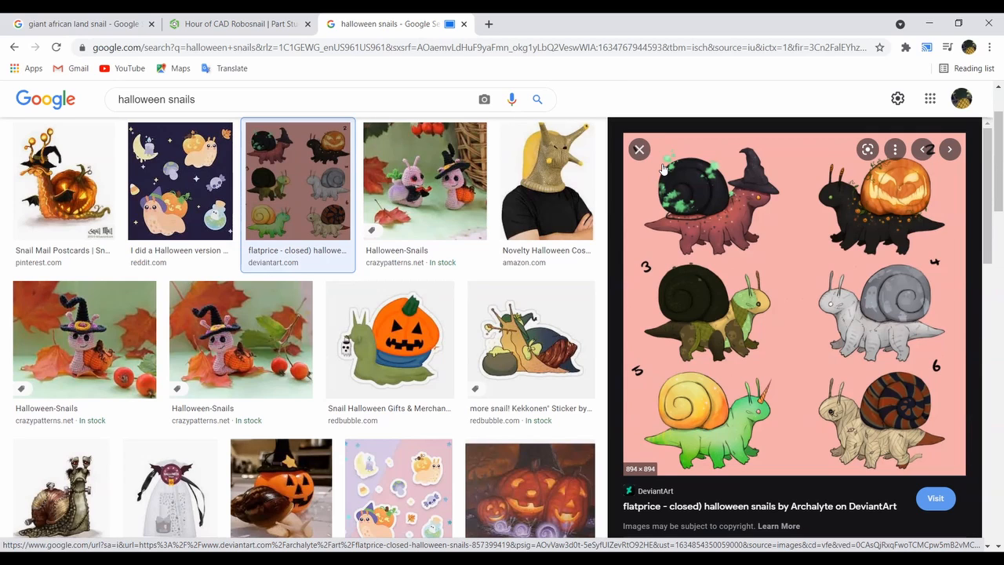
- Return to the Hour of CAD Robosnail document and cast its browser tab to D105 TV
{"action": "left_click", "coordinate": [225, 25]}
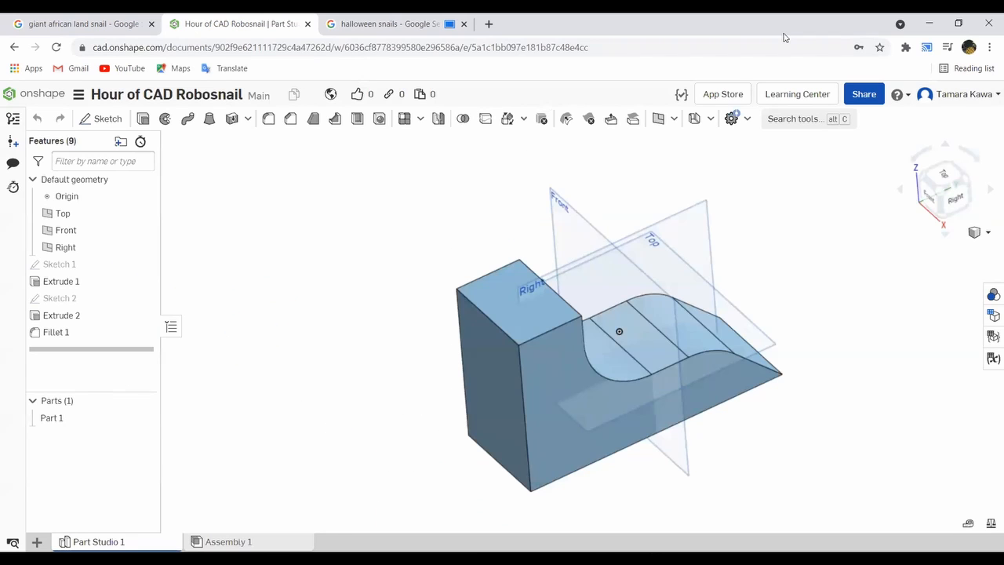
{"action": "left_click", "coordinate": [990, 47]}
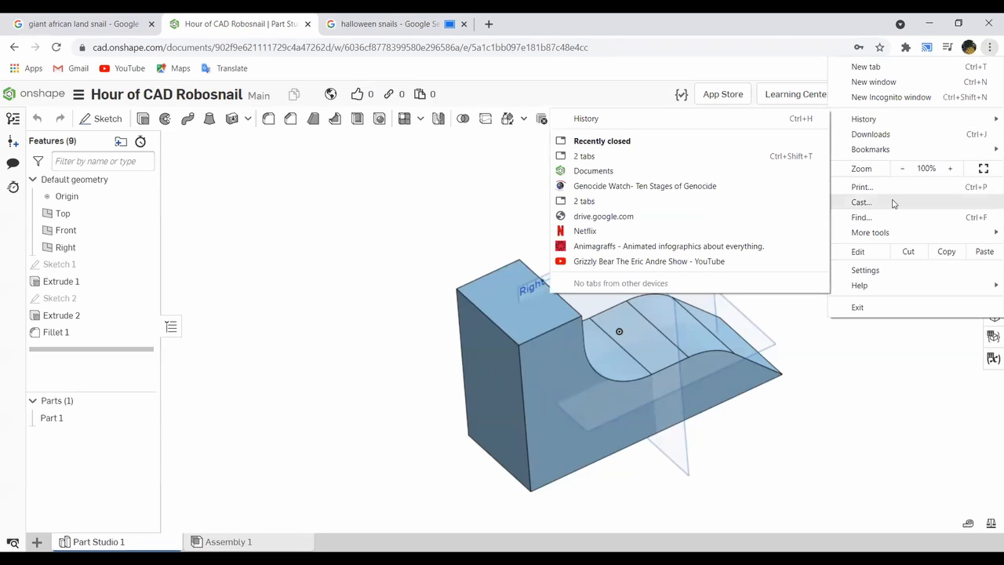
{"action": "left_click", "coordinate": [860, 202]}
{"action": "scroll", "coordinate": [816, 213], "scroll_direction": "down", "scroll_amount": 3}
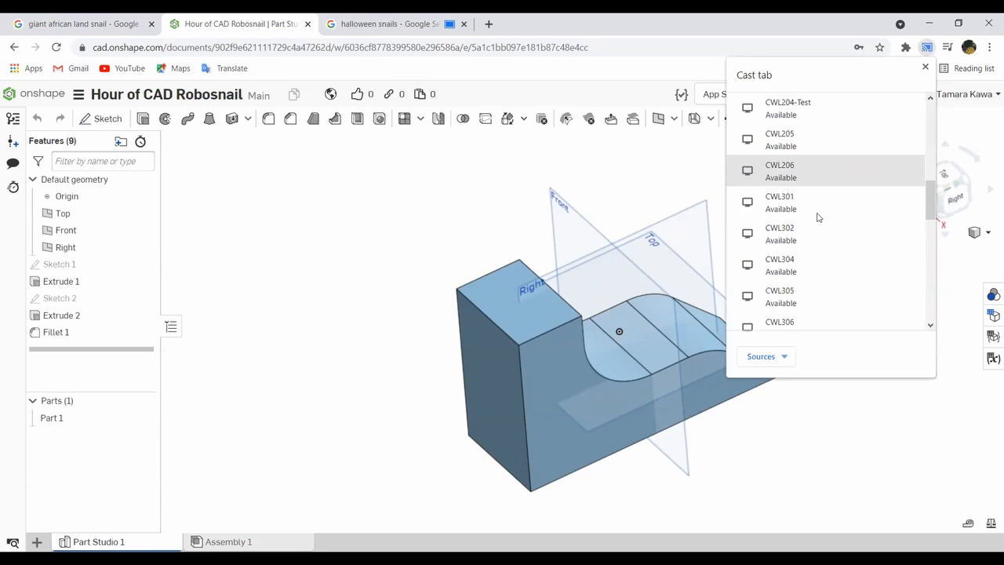
{"action": "scroll", "coordinate": [815, 211], "scroll_direction": "up", "scroll_amount": 3}
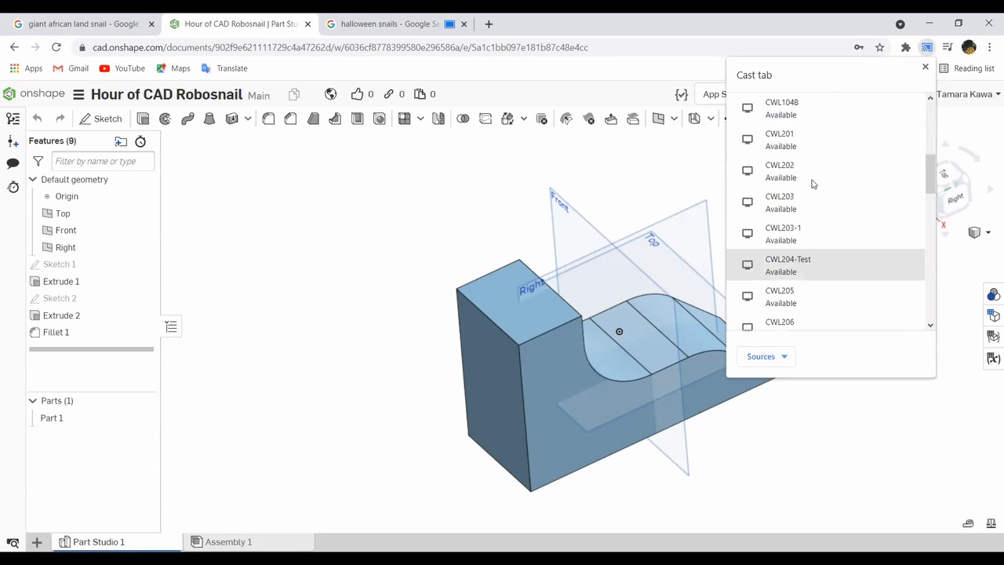
{"action": "scroll", "coordinate": [813, 183], "scroll_direction": "up", "scroll_amount": 2}
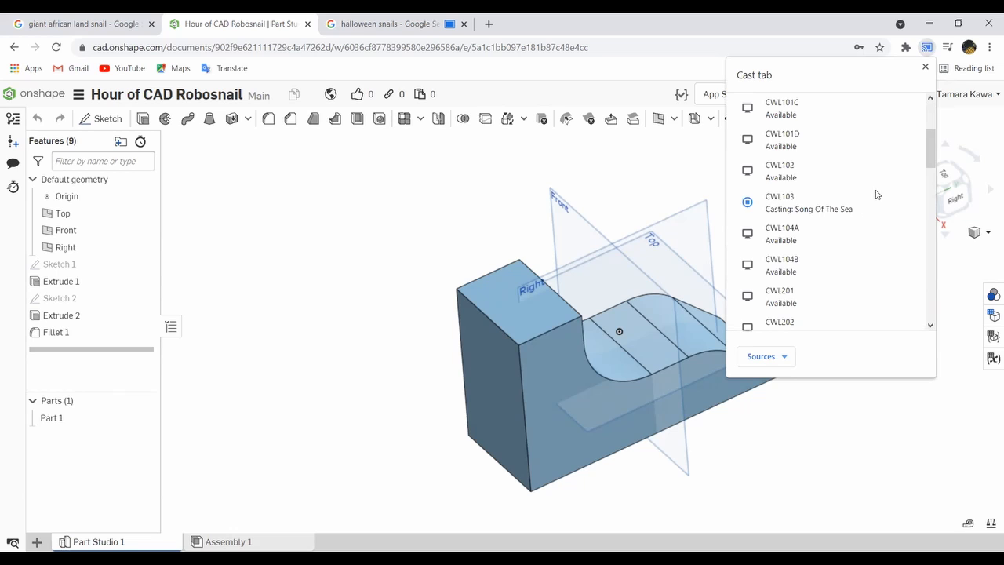
{"action": "scroll", "coordinate": [879, 195], "scroll_direction": "down", "scroll_amount": 5}
{"action": "left_click", "coordinate": [768, 190]}
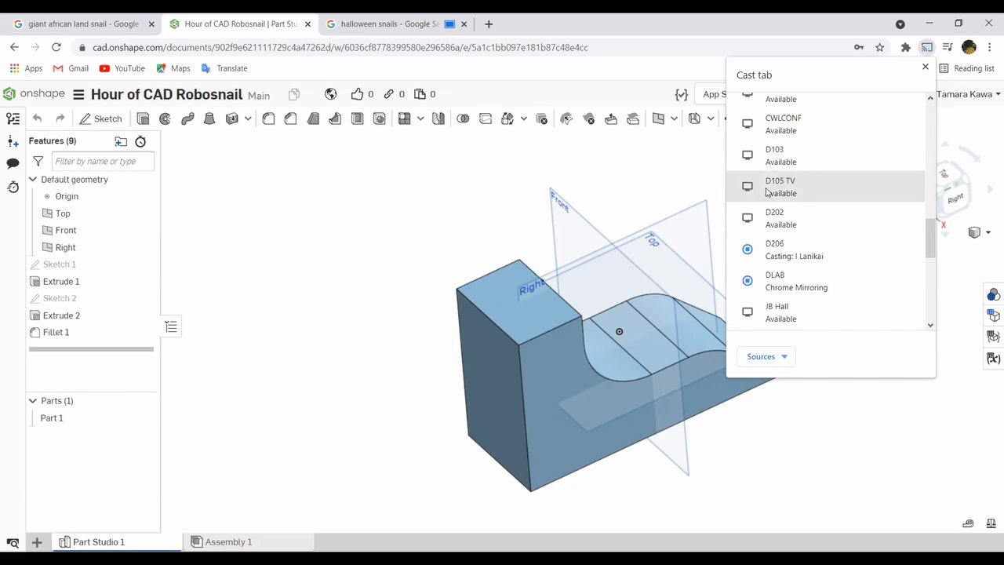
{"action": "left_click", "coordinate": [766, 191]}
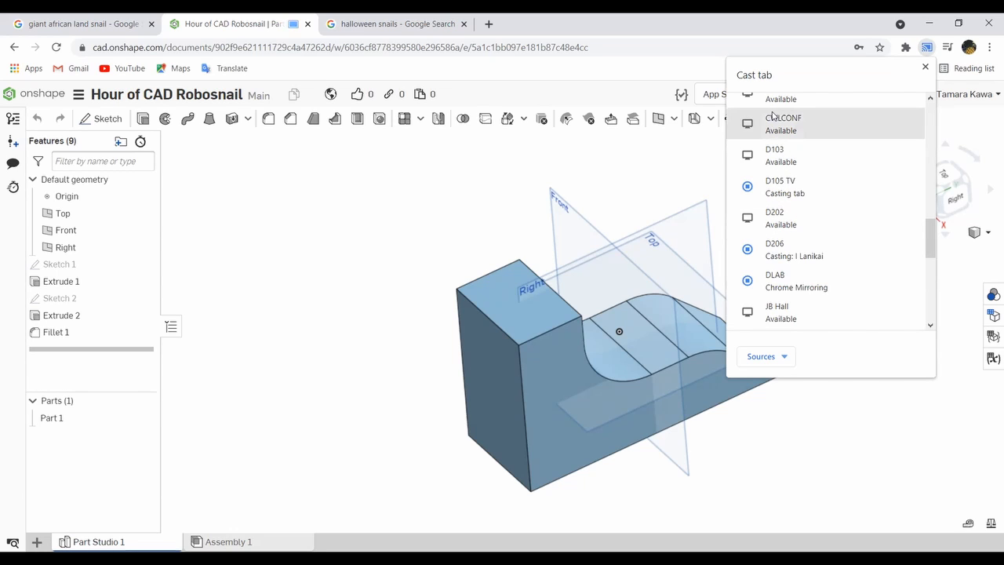
{"action": "left_click", "coordinate": [436, 247]}
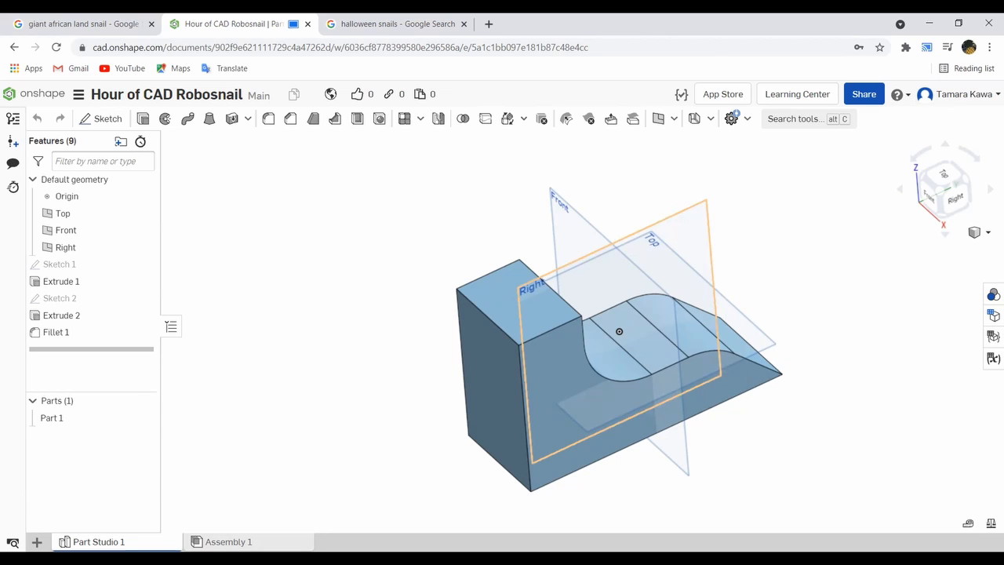
- Start a new sketch on the Right plane, facing the snail body's side profile
{"action": "left_click", "coordinate": [693, 228]}
{"action": "right_click", "coordinate": [689, 226]}
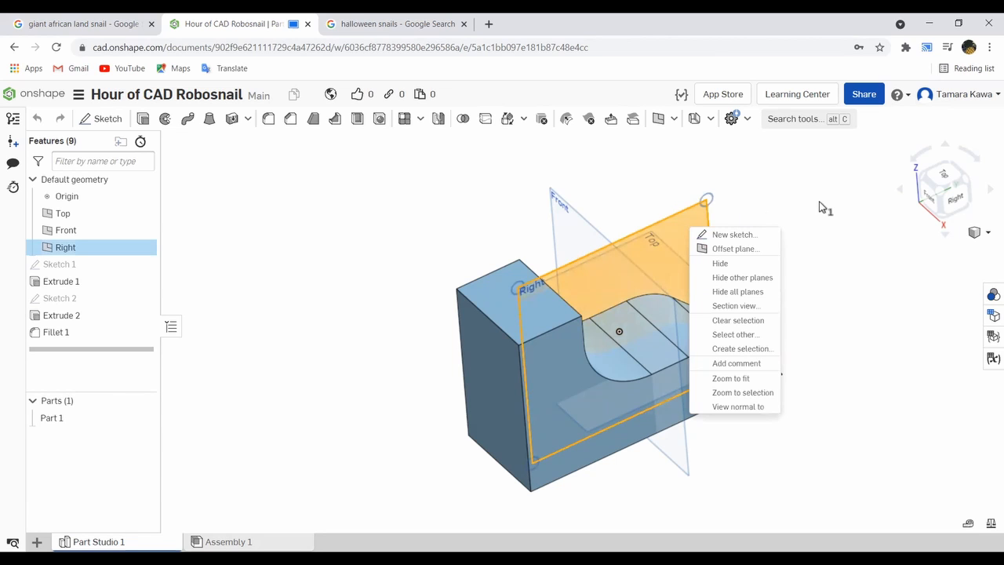
{"action": "left_click", "coordinate": [762, 407]}
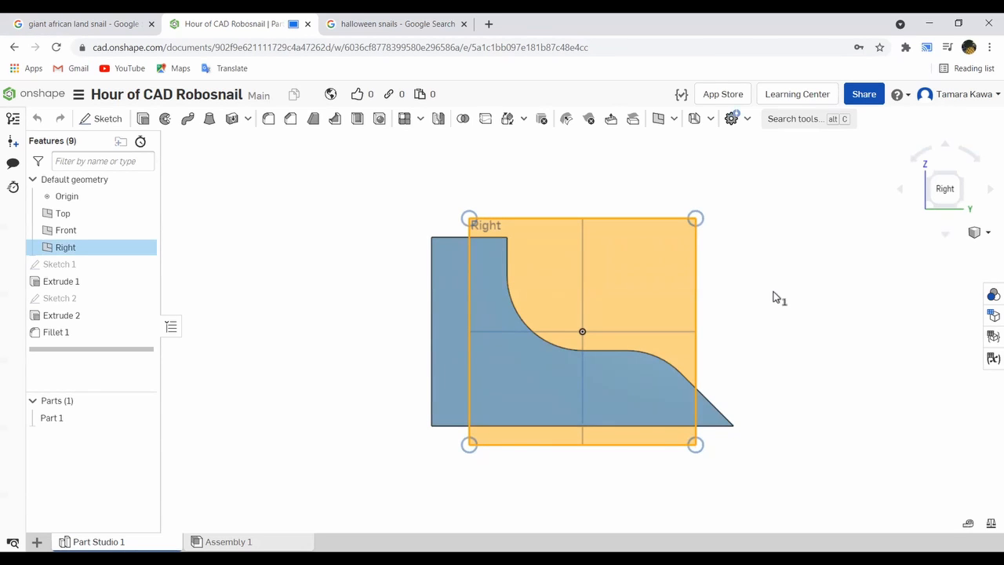
{"action": "left_click", "coordinate": [421, 212]}
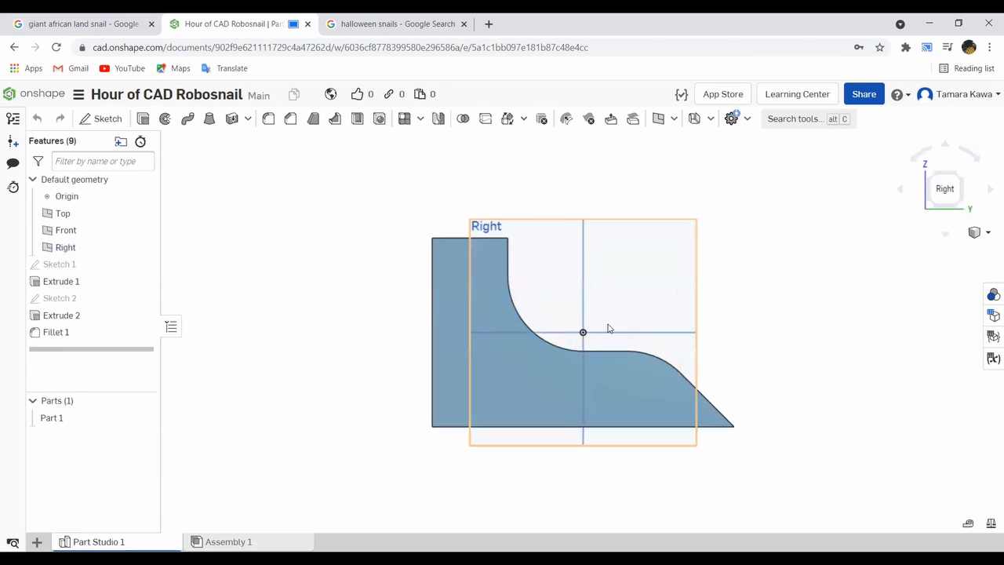
{"action": "scroll", "coordinate": [608, 328], "scroll_direction": "up", "scroll_amount": 4}
{"action": "scroll", "coordinate": [604, 325], "scroll_direction": "down", "scroll_amount": 2}
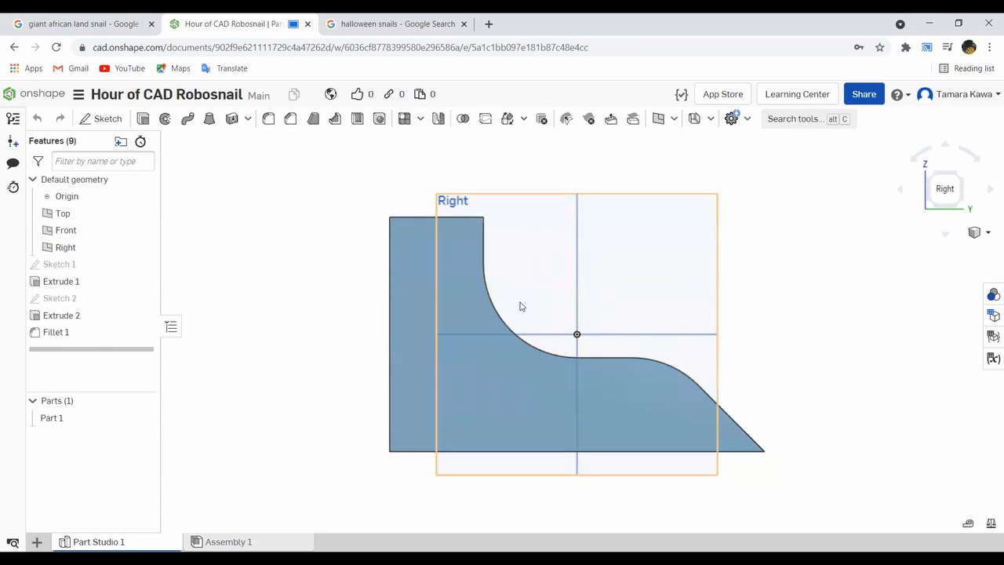
{"action": "left_click", "coordinate": [107, 119]}
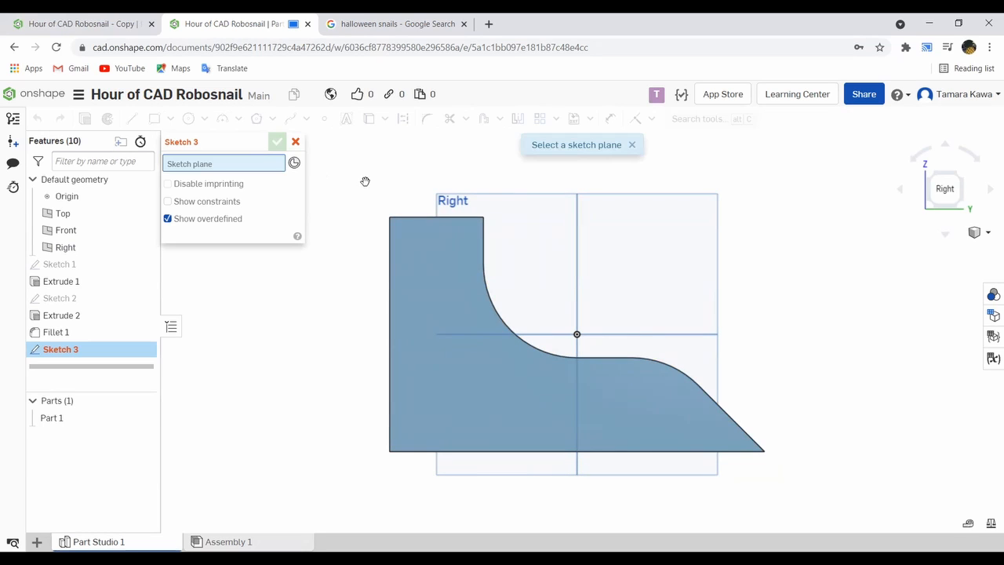
{"action": "left_click", "coordinate": [479, 199]}
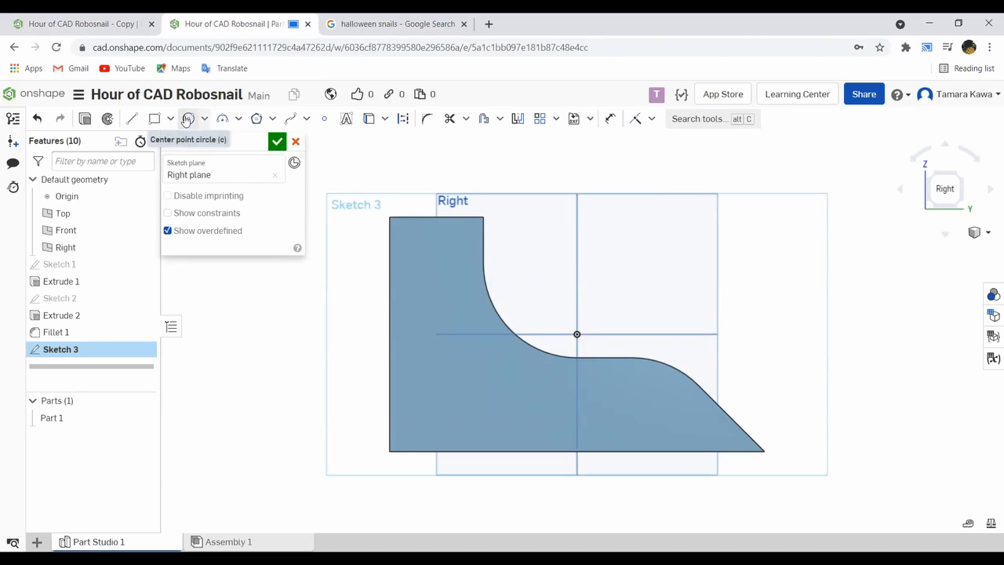
- Sketch a center point circle about 5.87 in diameter for the shell and shift it into the body's curved recess
{"action": "left_click", "coordinate": [187, 118]}
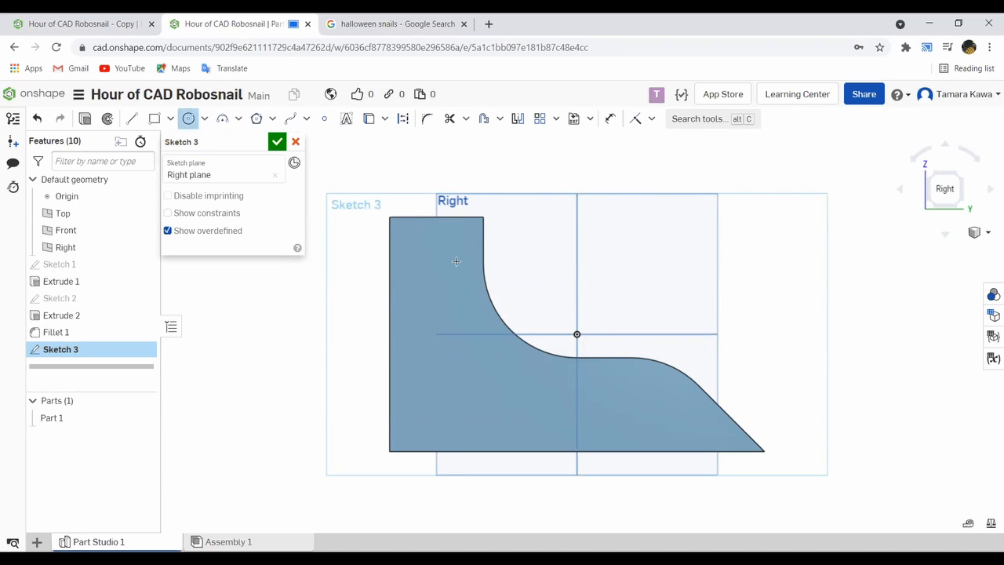
{"action": "left_click", "coordinate": [608, 284]}
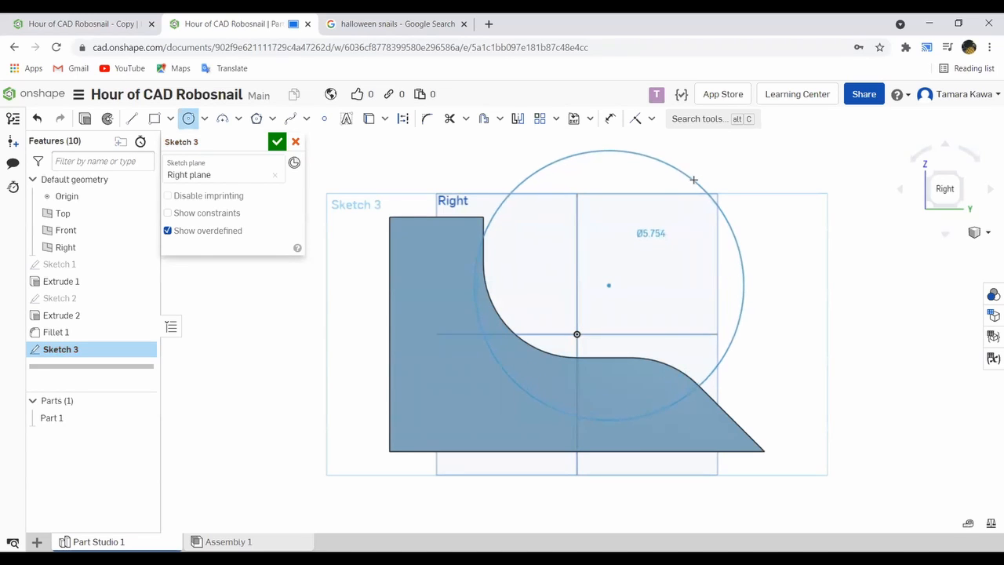
{"action": "left_click", "coordinate": [696, 178]}
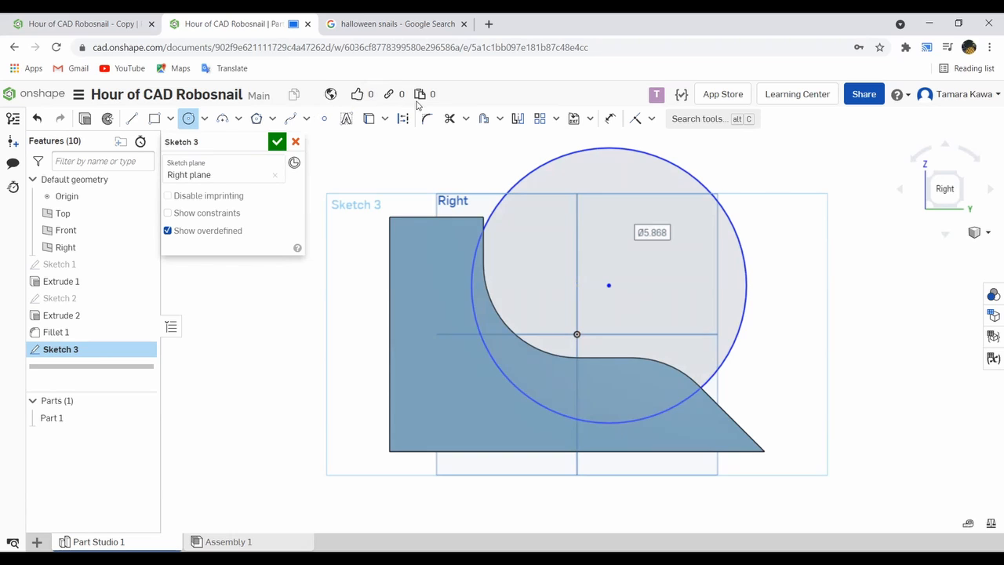
{"action": "left_click", "coordinate": [188, 119]}
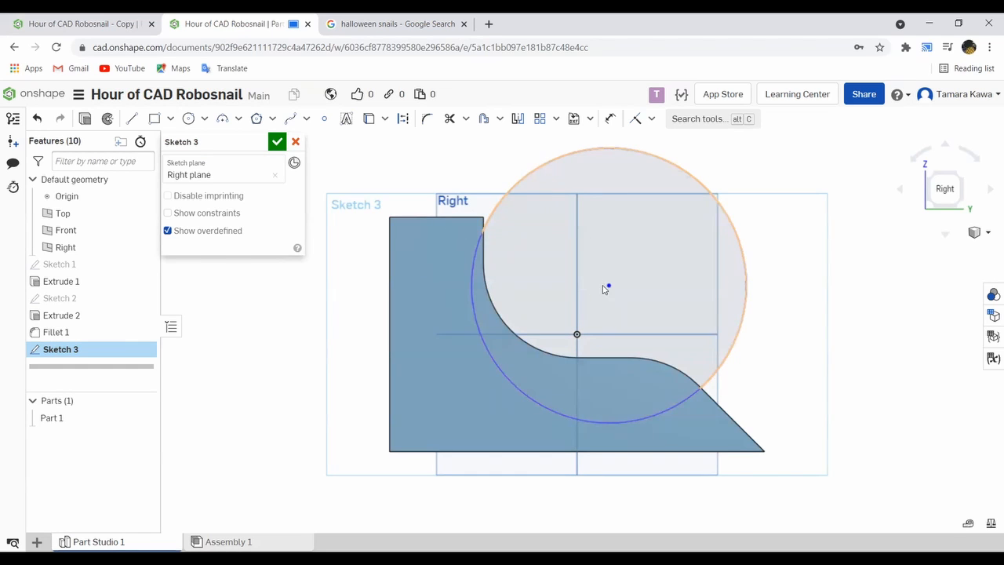
{"action": "left_click_drag", "start_coordinate": [609, 289], "coordinate": [619, 306]}
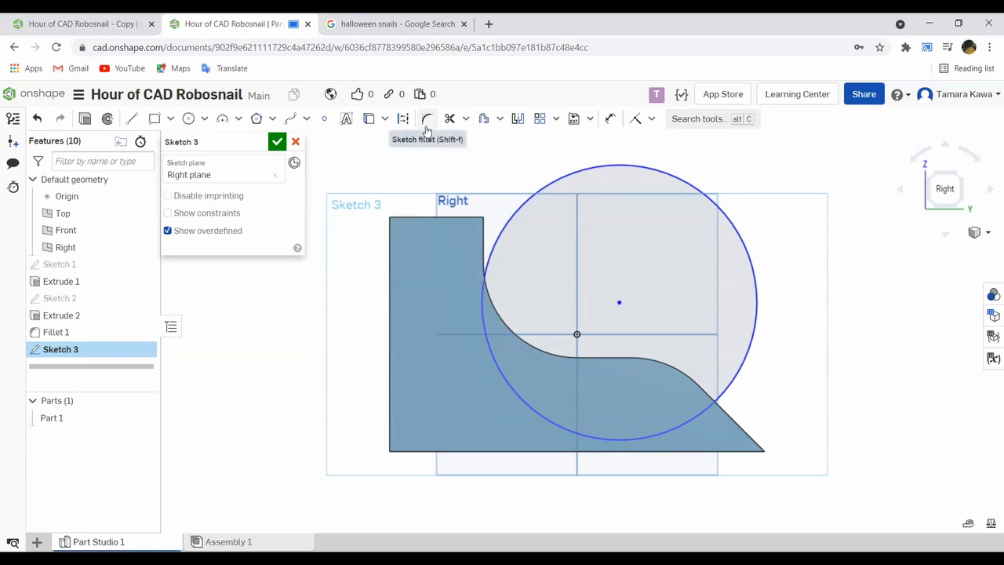
- Project the outline of the snail body's side face into the sketch with the Use tool
{"action": "left_click", "coordinate": [377, 120]}
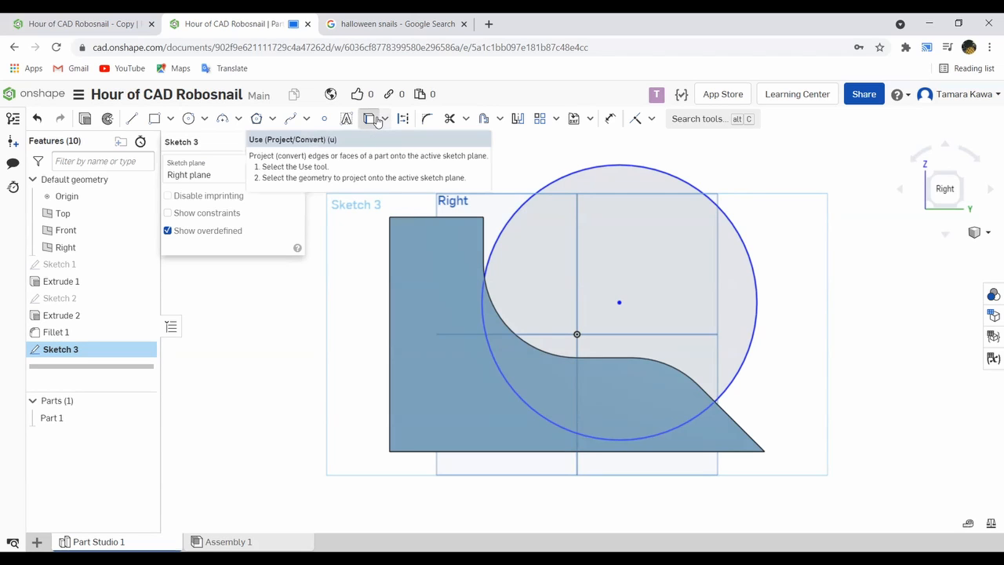
{"action": "left_click", "coordinate": [414, 276]}
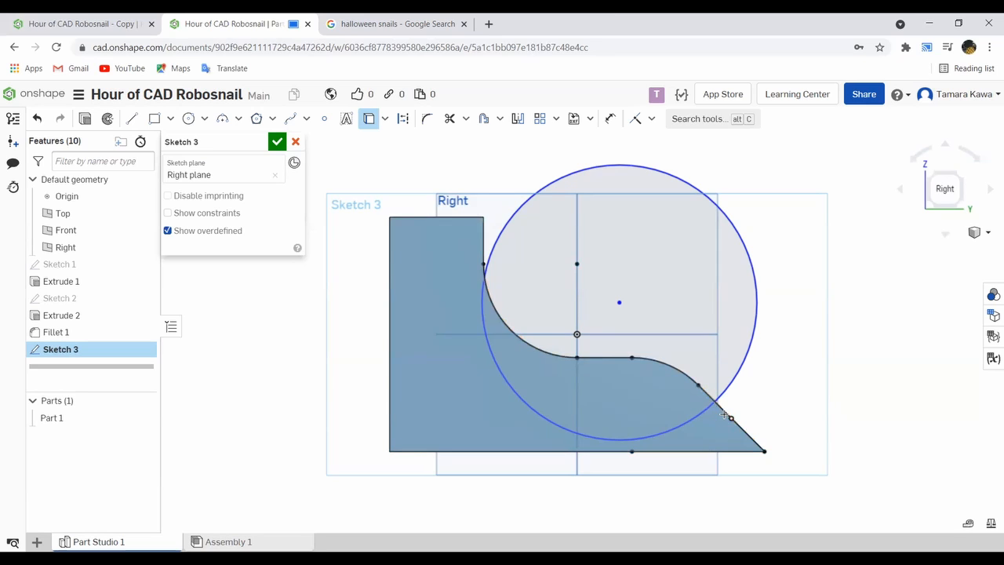
{"action": "left_click", "coordinate": [368, 120]}
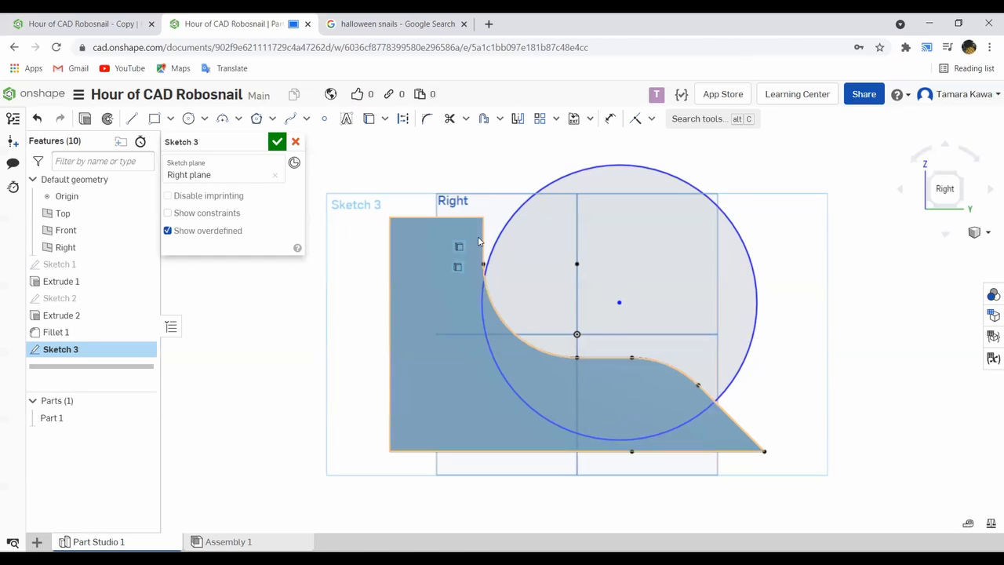
{"action": "left_click", "coordinate": [394, 255]}
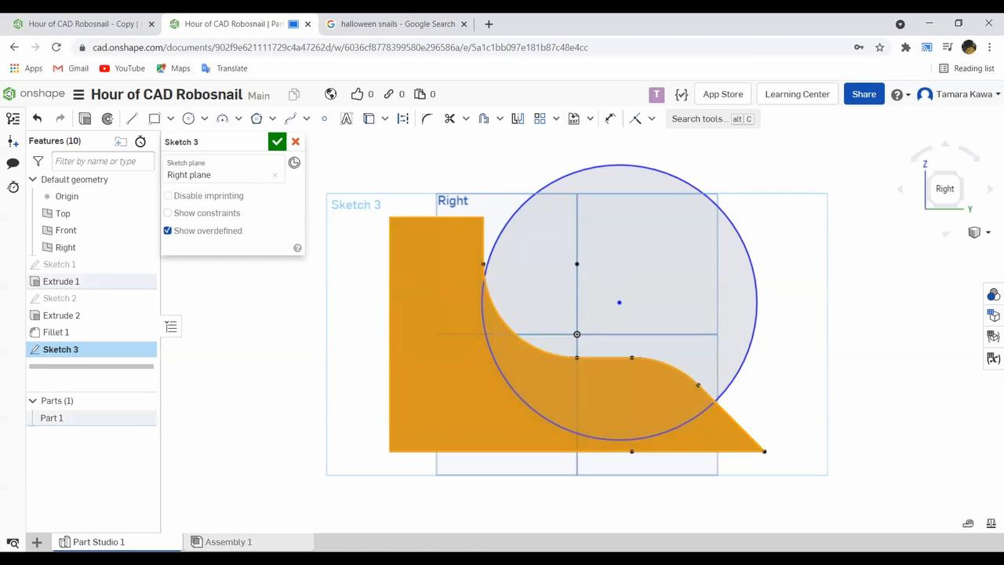
{"action": "left_click", "coordinate": [358, 253]}
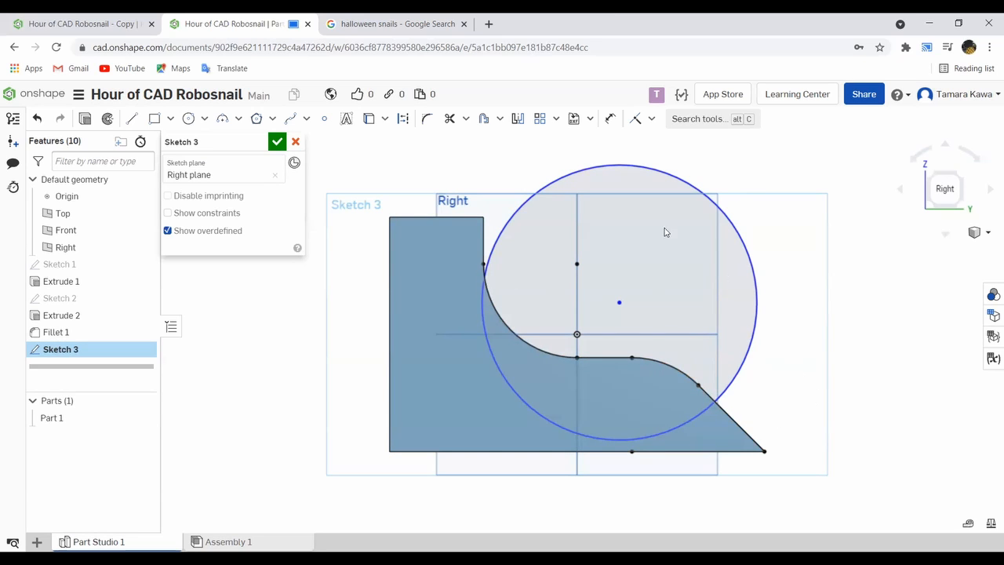
- Trim the projected outline outside the shell circle: the short piece at the neck and the sloped piece at the tail
{"action": "left_click", "coordinate": [448, 119]}
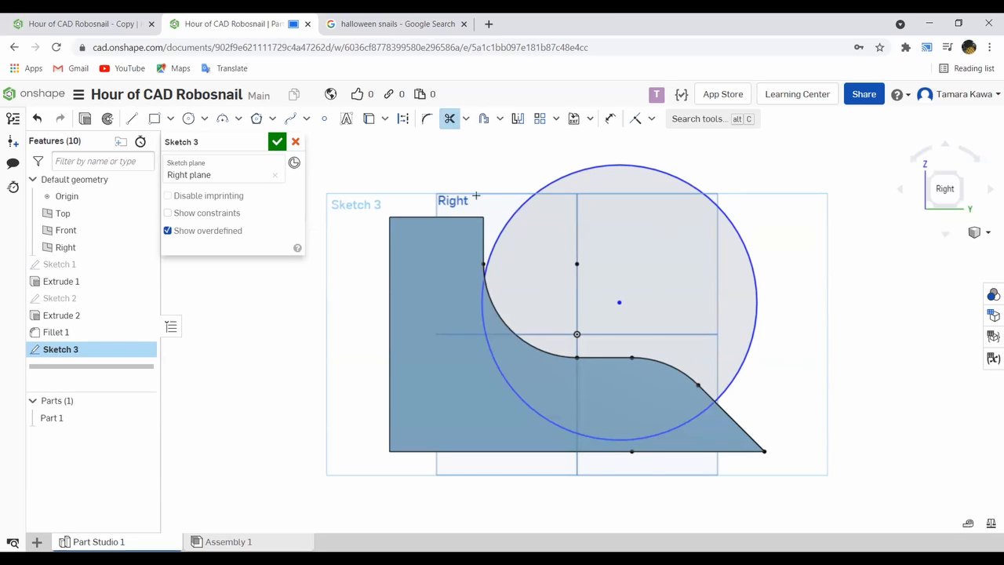
{"action": "scroll", "coordinate": [483, 276], "scroll_direction": "up", "scroll_amount": 2}
{"action": "scroll", "coordinate": [483, 277], "scroll_direction": "up", "scroll_amount": 4}
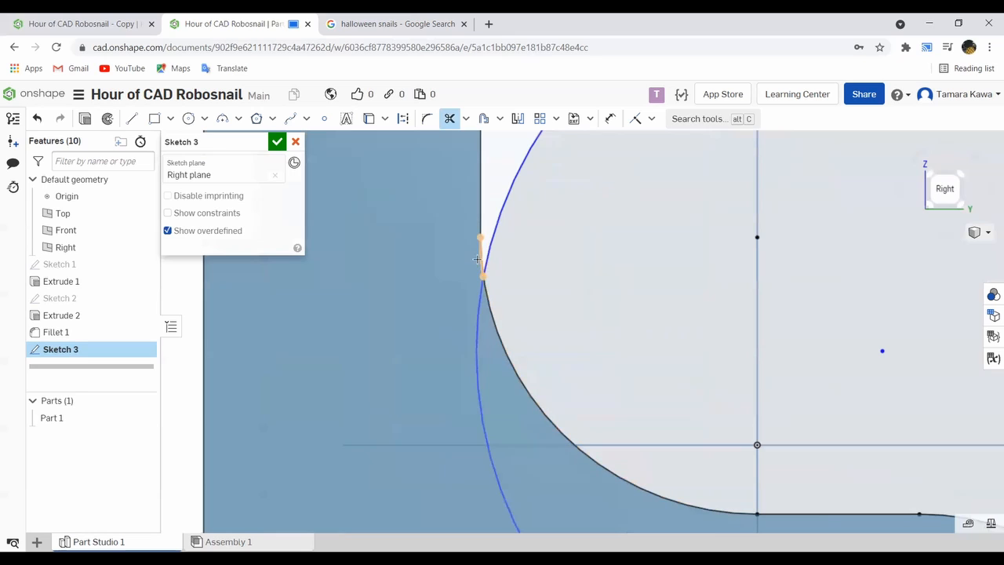
{"action": "left_click", "coordinate": [479, 251]}
{"action": "scroll", "coordinate": [479, 259], "scroll_direction": "down", "scroll_amount": 6}
{"action": "scroll", "coordinate": [551, 298], "scroll_direction": "up", "scroll_amount": 8}
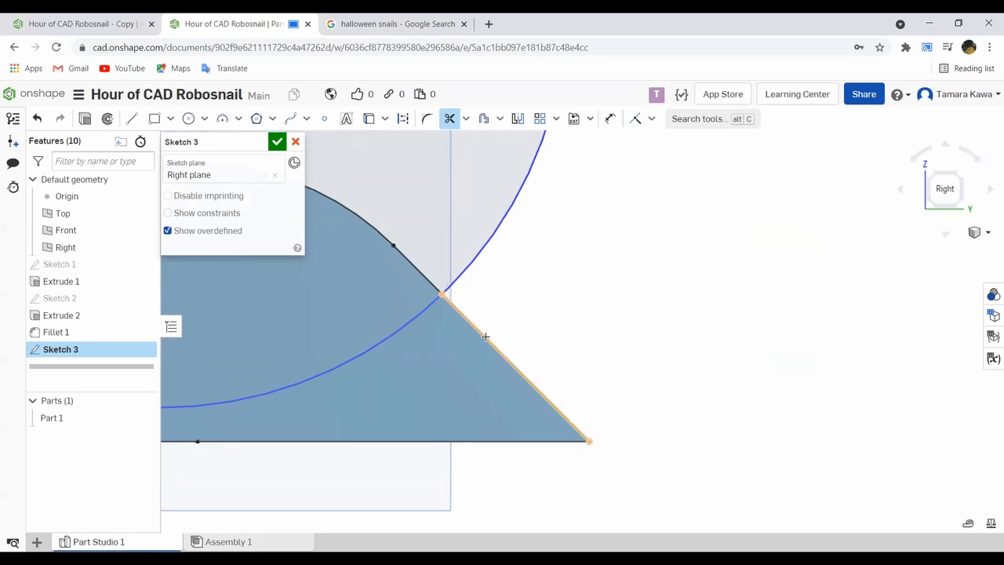
{"action": "scroll", "coordinate": [480, 334], "scroll_direction": "up", "scroll_amount": 2}
{"action": "scroll", "coordinate": [475, 327], "scroll_direction": "down", "scroll_amount": 6}
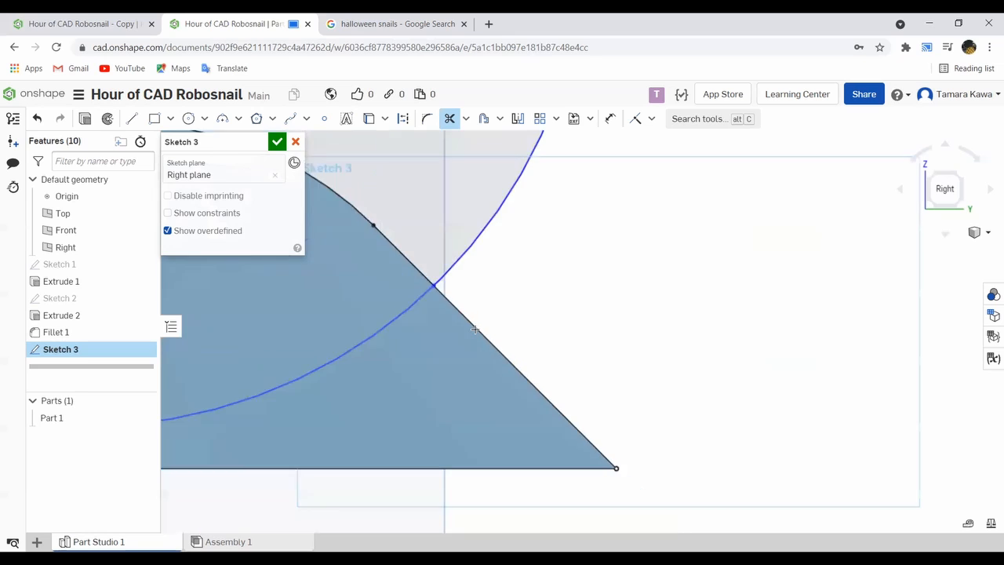
- Dimension the shell circle's diameter at 6 in
{"action": "scroll", "coordinate": [423, 291], "scroll_direction": "up", "scroll_amount": 8}
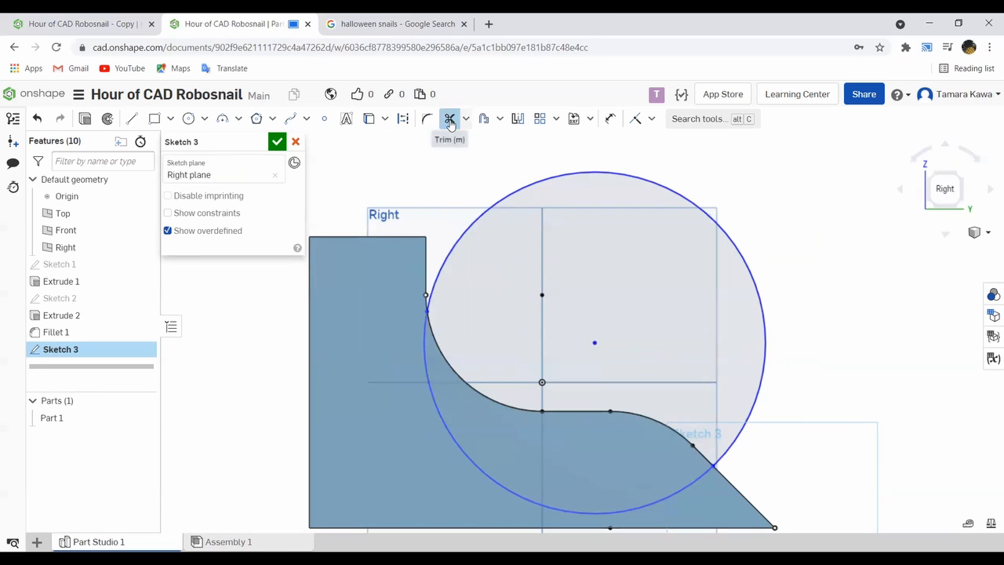
{"action": "left_click", "coordinate": [609, 119]}
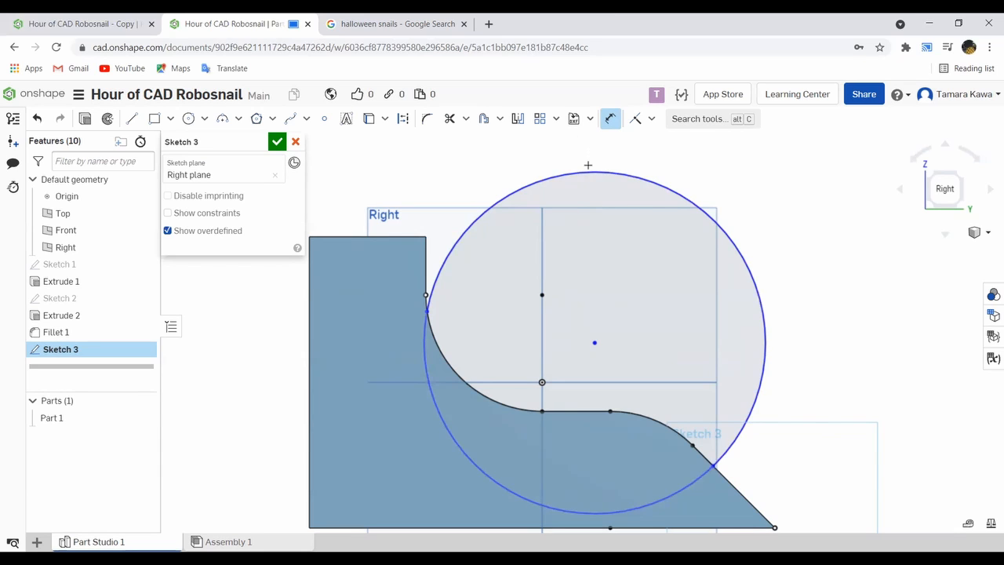
{"action": "left_click", "coordinate": [588, 169]}
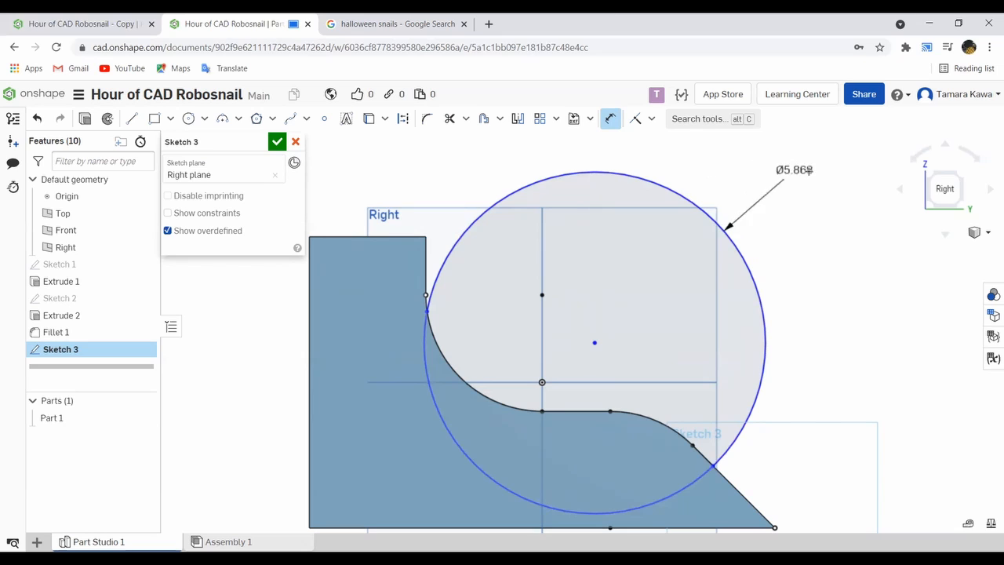
{"action": "left_click", "coordinate": [841, 213]}
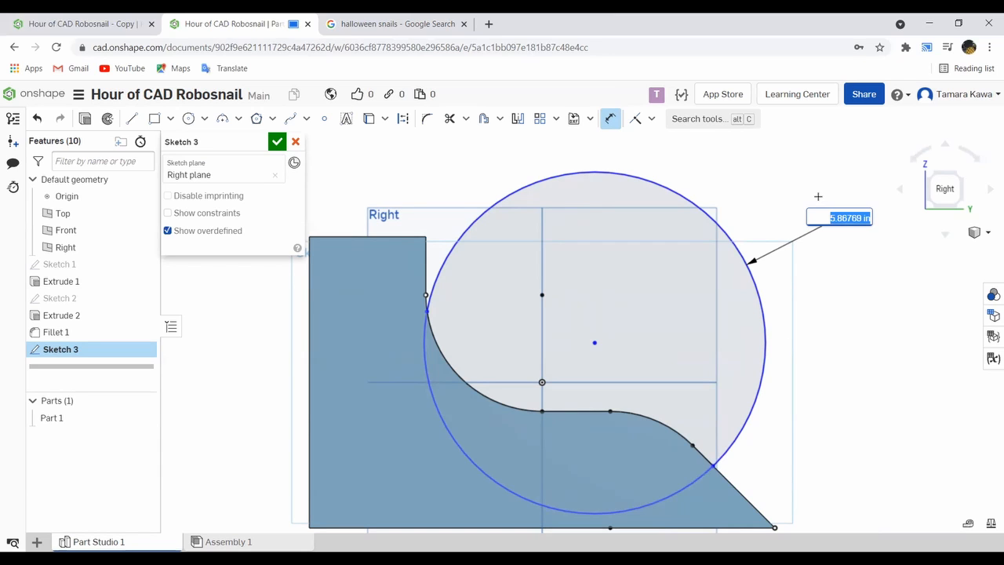
{"action": "type", "text": "6"}
{"action": "key", "text": "Return"}
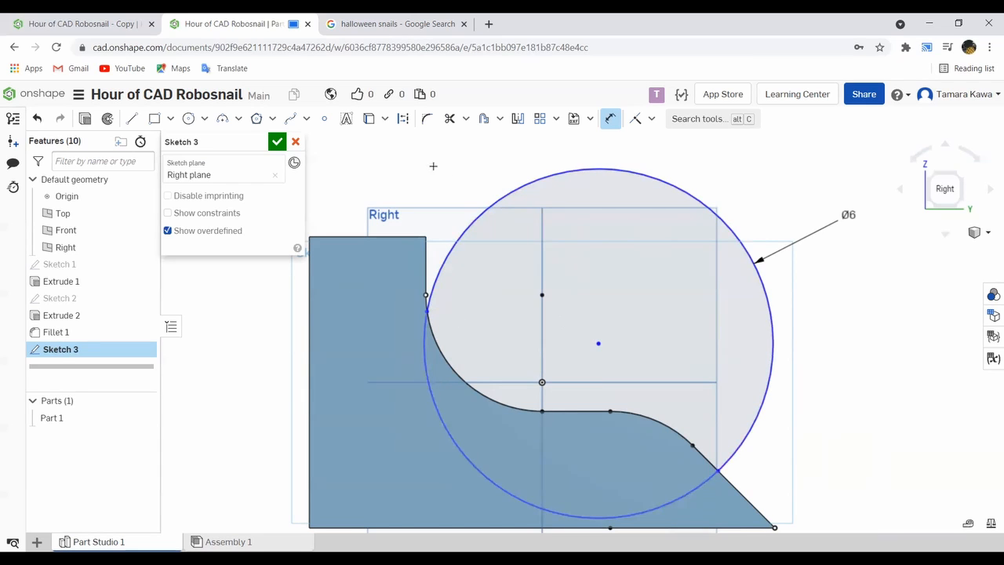
{"action": "key", "text": "Escape"}
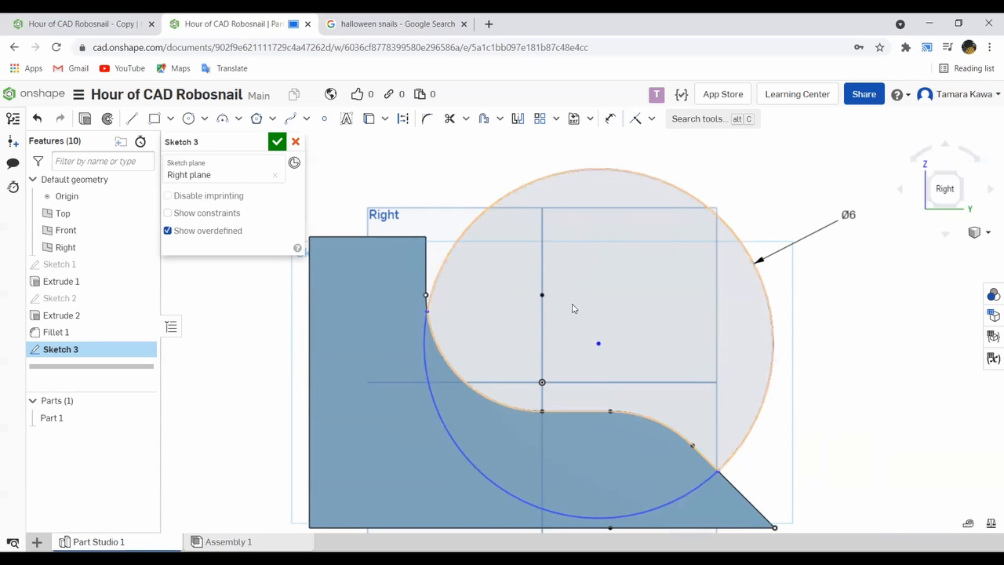
- Dimension the vertical distance from the origin to the shell circle's center at 1 in
{"action": "mouse_move", "coordinate": [598, 344]}
{"action": "left_mouse_down"}
{"action": "mouse_move", "coordinate": [623, 321]}
{"action": "mouse_move", "coordinate": [609, 301]}
{"action": "mouse_move", "coordinate": [629, 318]}
{"action": "mouse_move", "coordinate": [601, 334]}
{"action": "left_mouse_up"}
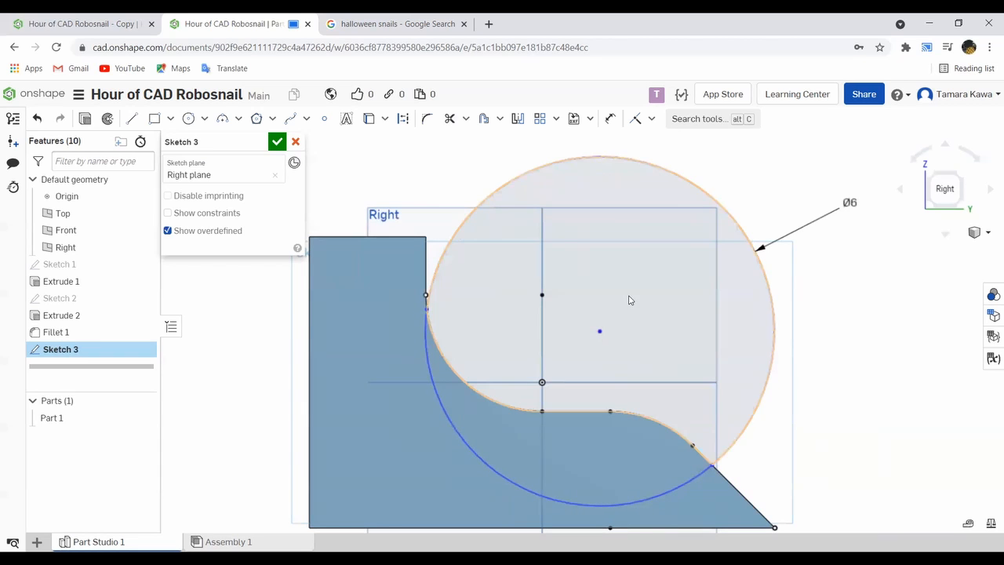
{"action": "left_click", "coordinate": [610, 118]}
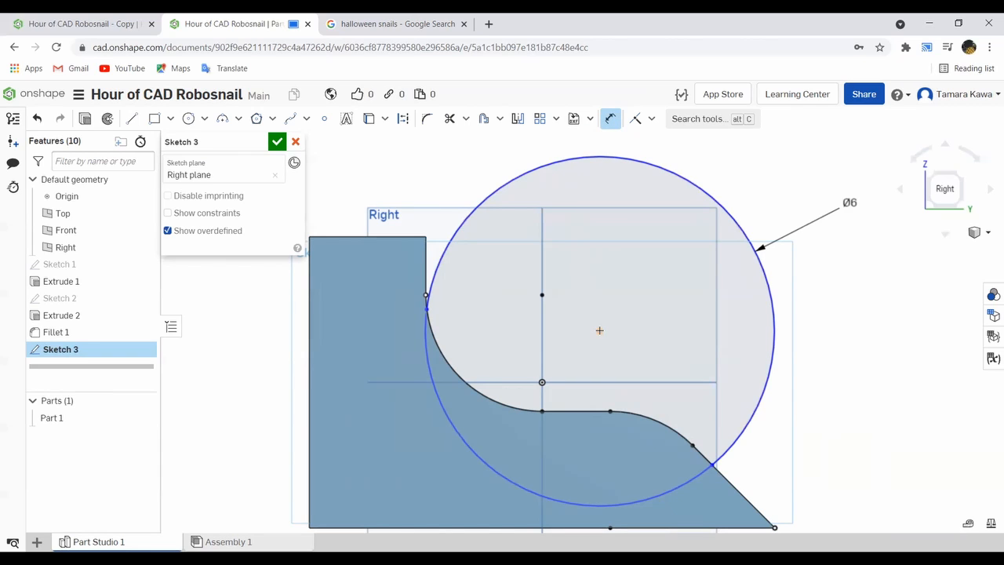
{"action": "left_click", "coordinate": [599, 330]}
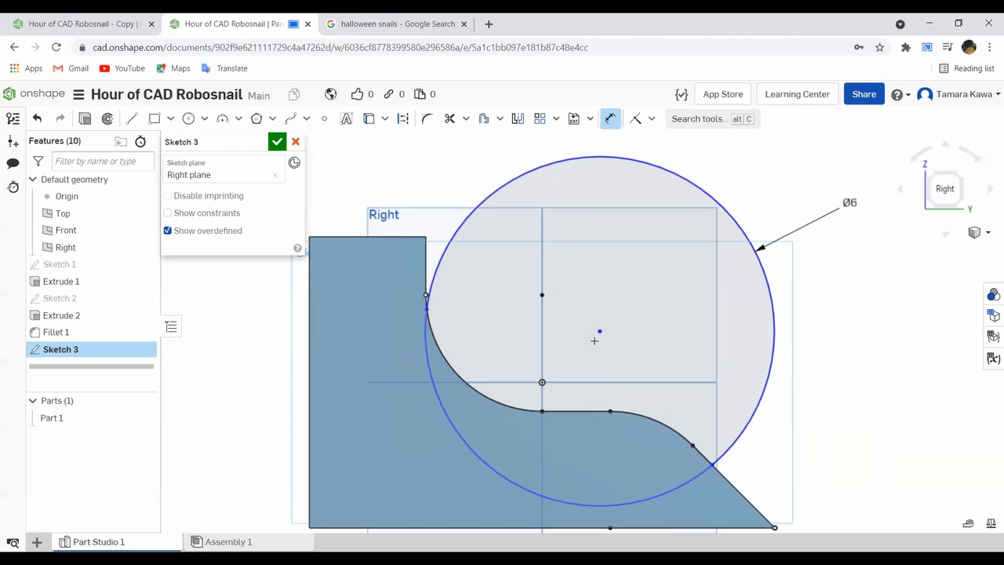
{"action": "left_click", "coordinate": [542, 382]}
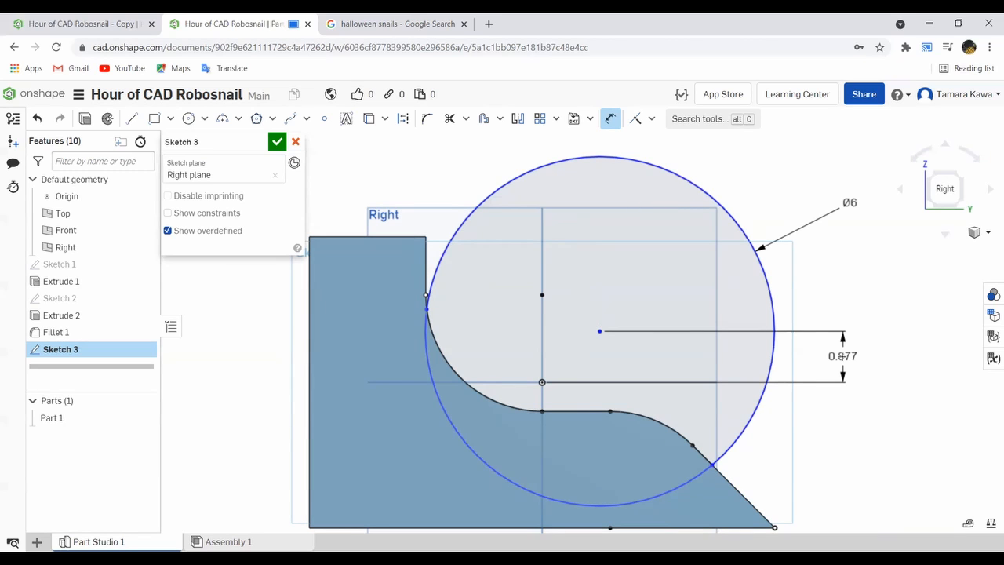
{"action": "left_click_drag", "start_coordinate": [842, 355], "coordinate": [836, 355]}
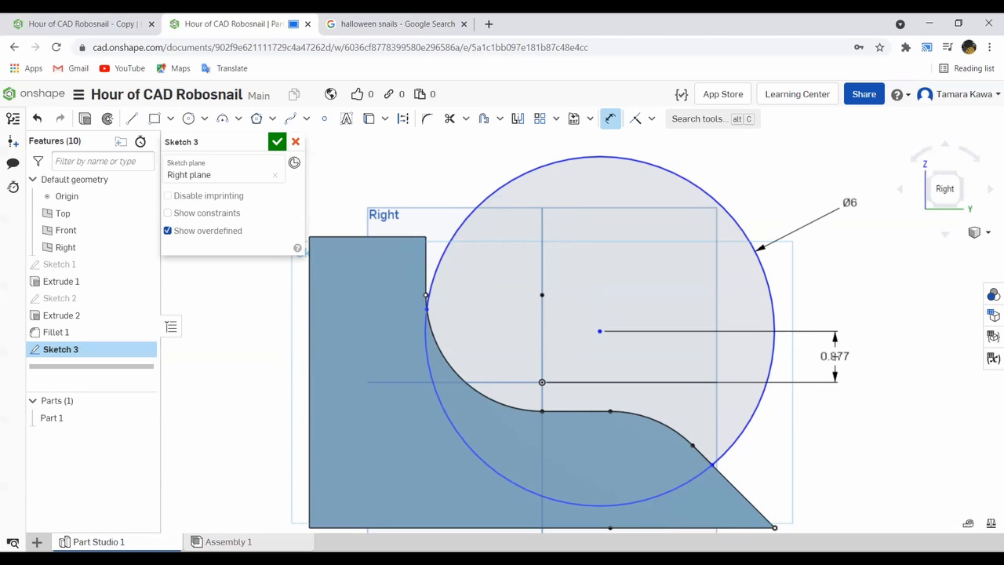
{"action": "double_click", "coordinate": [835, 355]}
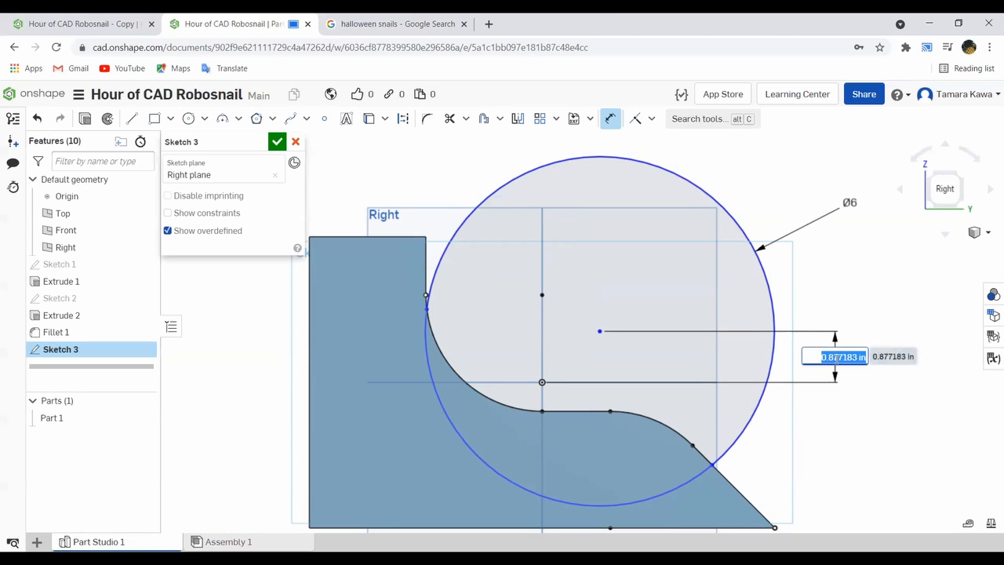
{"action": "type", "text": "1 in"}
{"action": "key", "text": "Return"}
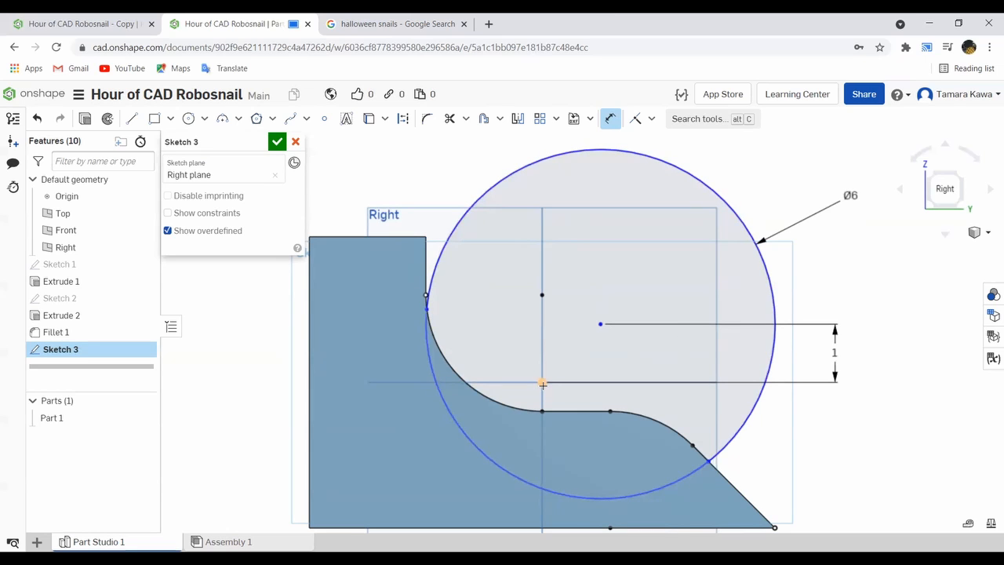
{"action": "key", "text": "Escape"}
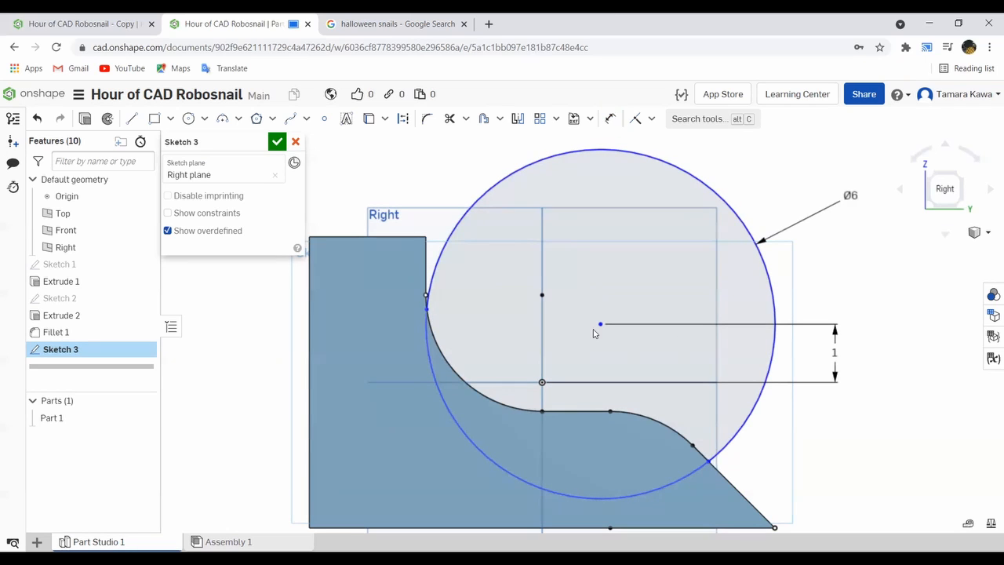
- Dimension the horizontal distance from the origin to the shell circle's center at 1 in
{"action": "mouse_move", "coordinate": [703, 182]}
{"action": "left_mouse_down"}
{"action": "mouse_move", "coordinate": [715, 209]}
{"action": "mouse_move", "coordinate": [753, 240]}
{"action": "mouse_move", "coordinate": [843, 249]}
{"action": "mouse_move", "coordinate": [757, 263]}
{"action": "left_mouse_up"}
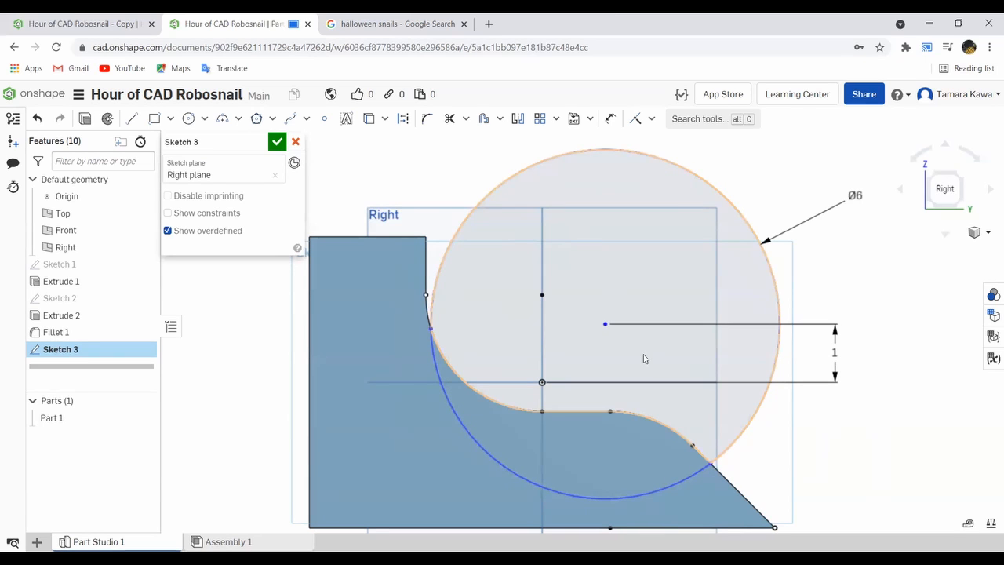
{"action": "left_click", "coordinate": [611, 119]}
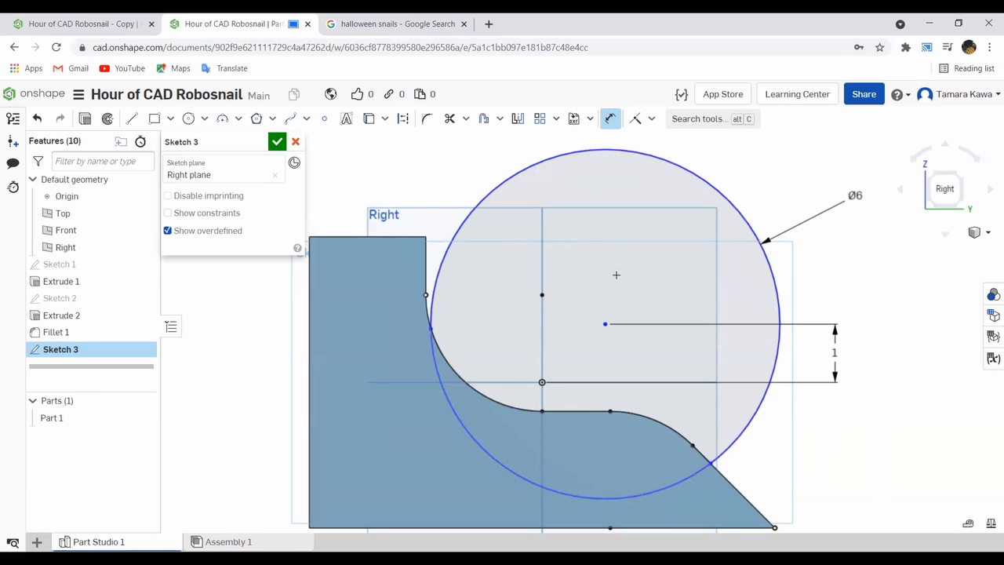
{"action": "left_click", "coordinate": [542, 381]}
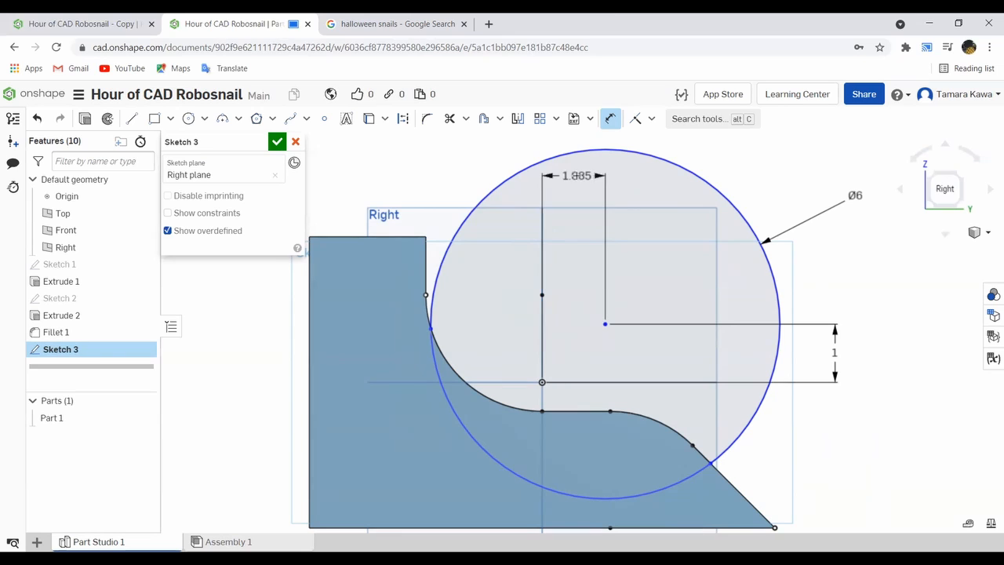
{"action": "left_click", "coordinate": [636, 218]}
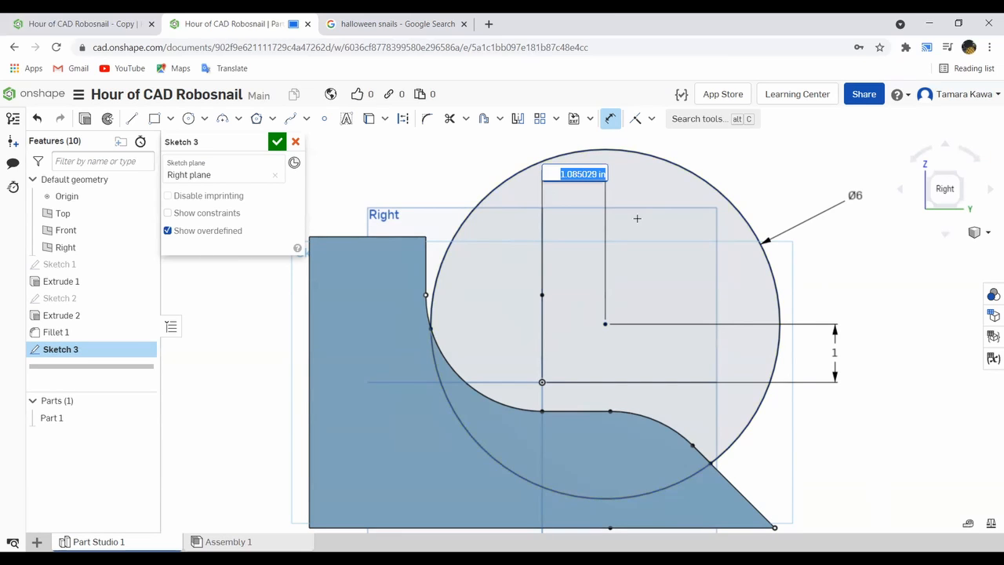
{"action": "type", "text": "1"}
{"action": "key", "text": "Return"}
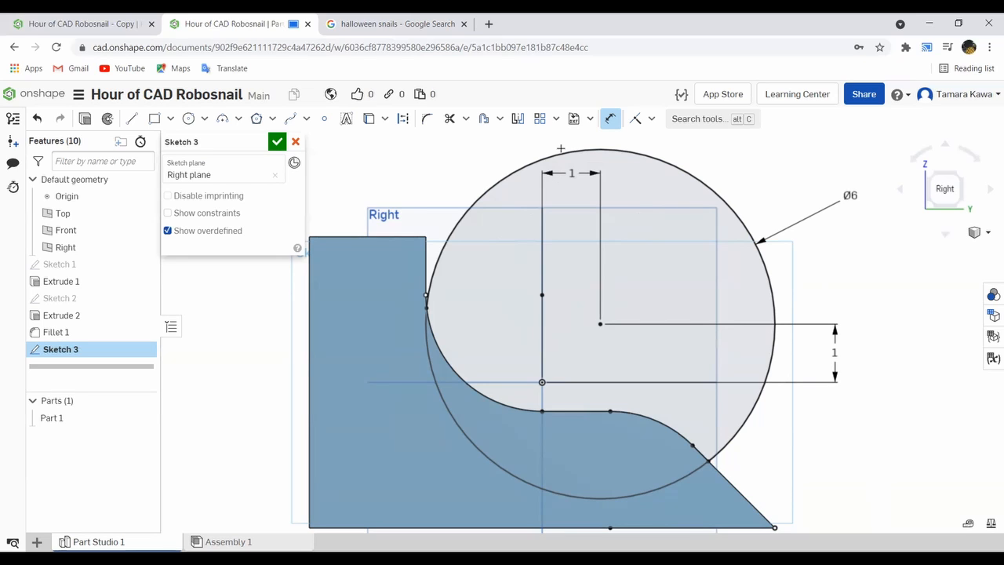
- Trim the lower arc of the shell circle that overlaps the snail body, and finish the sketch
{"action": "left_click", "coordinate": [450, 117]}
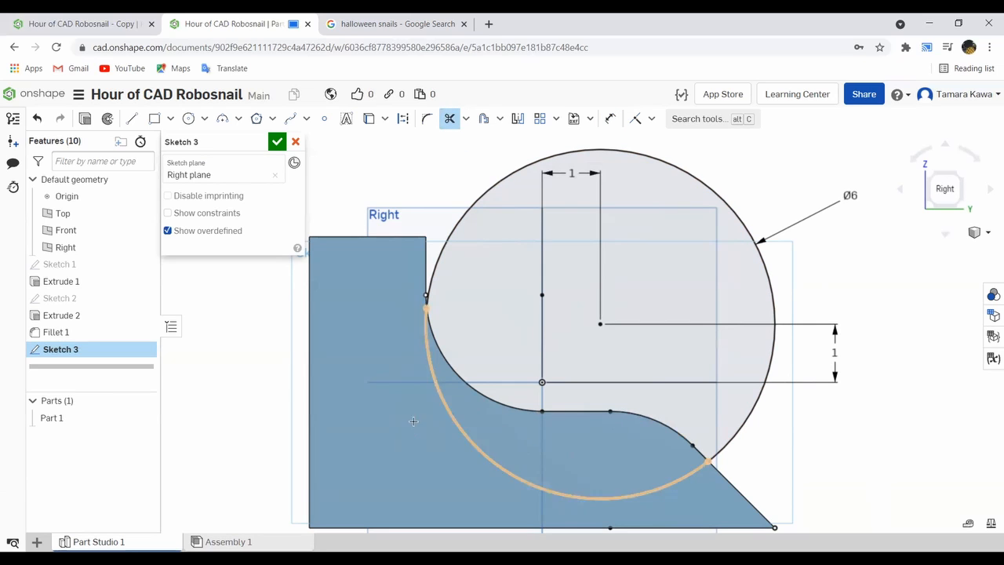
{"action": "left_click", "coordinate": [453, 418]}
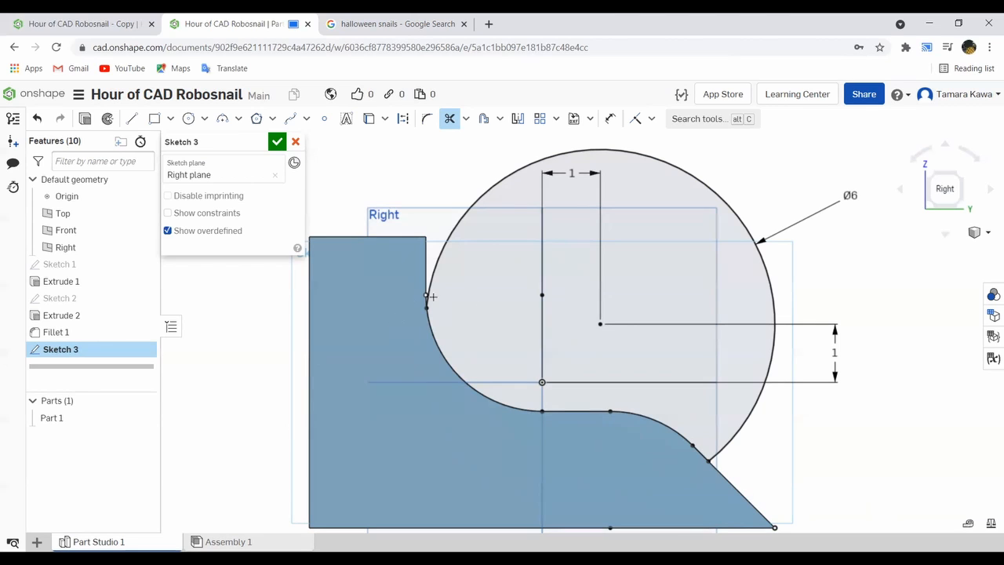
{"action": "left_click", "coordinate": [276, 142]}
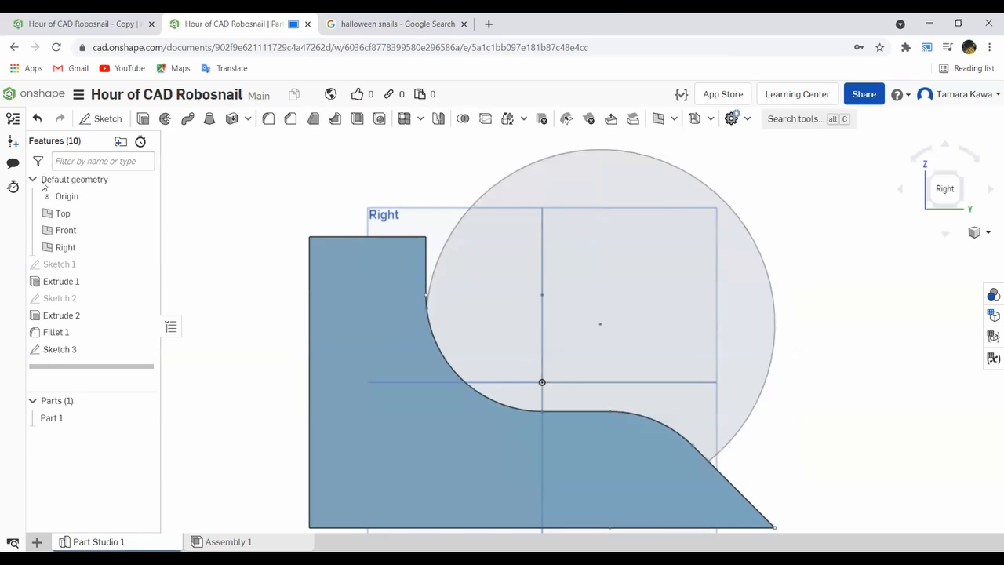
- Extrude the shell sketch region as a new part, with its end set up to the snail body's side face
{"action": "left_click", "coordinate": [144, 119]}
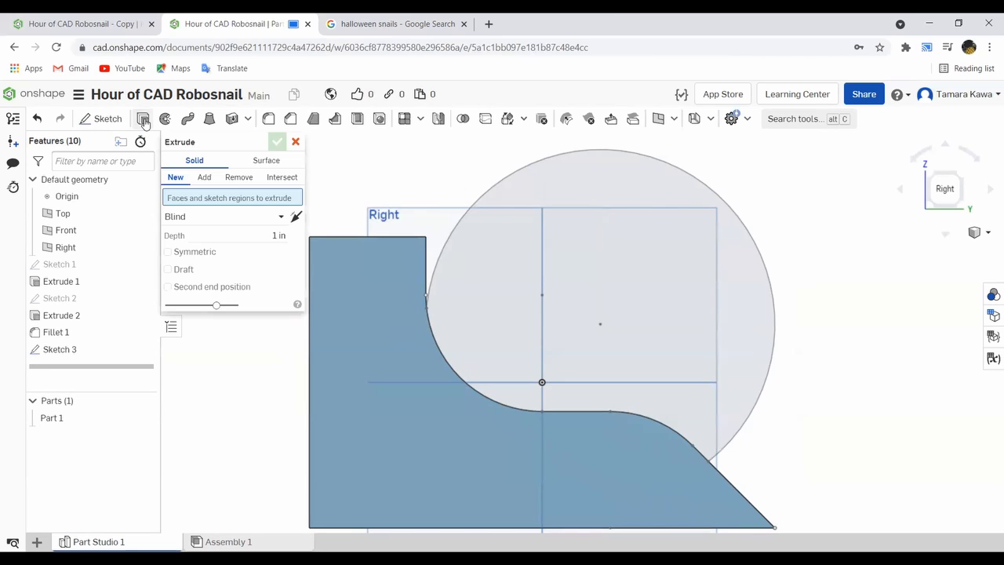
{"action": "left_click", "coordinate": [548, 192]}
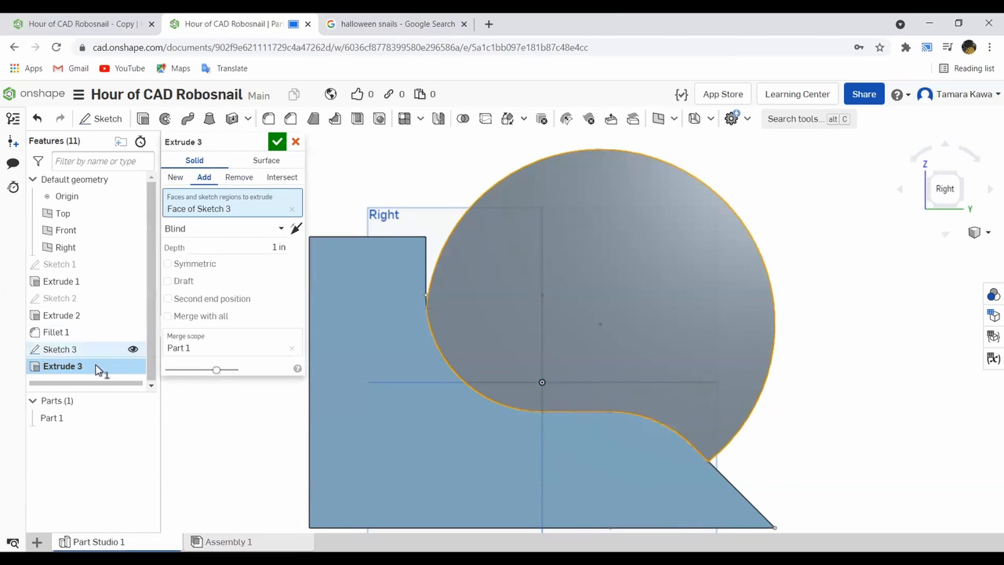
{"action": "left_click", "coordinate": [174, 179]}
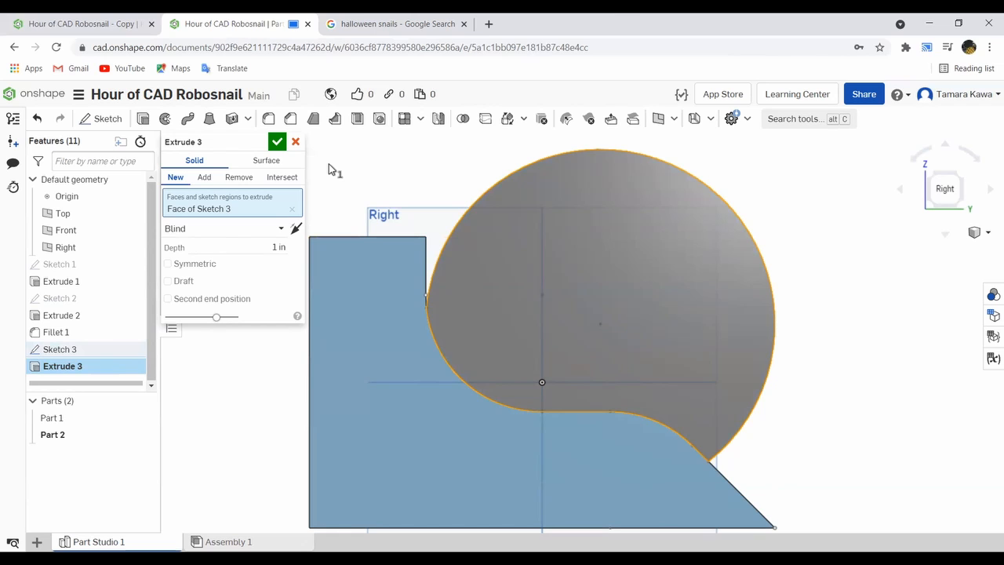
{"action": "scroll", "coordinate": [800, 194], "scroll_direction": "down", "scroll_amount": 3}
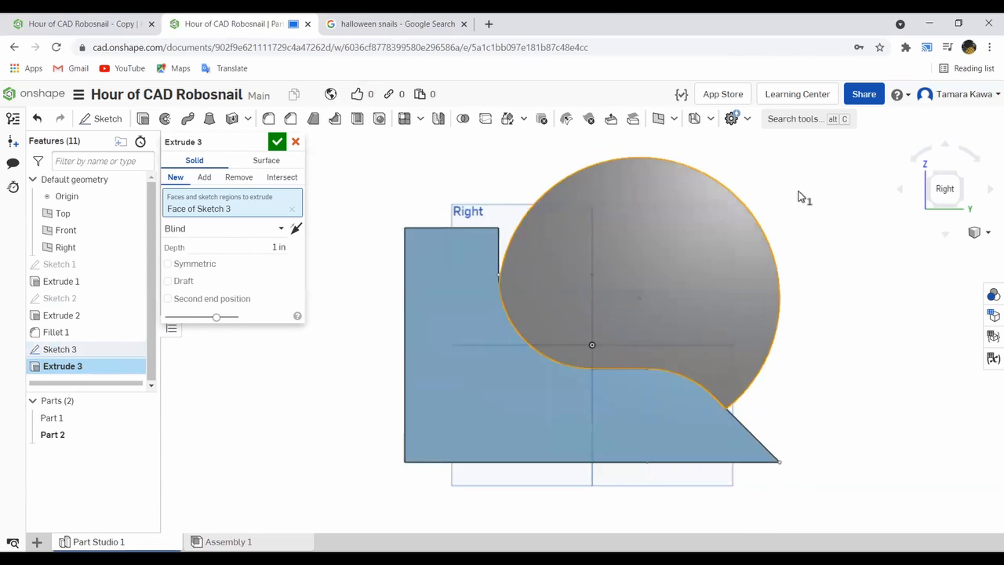
{"action": "right_click_drag", "start_coordinate": [795, 183], "coordinate": [770, 250]}
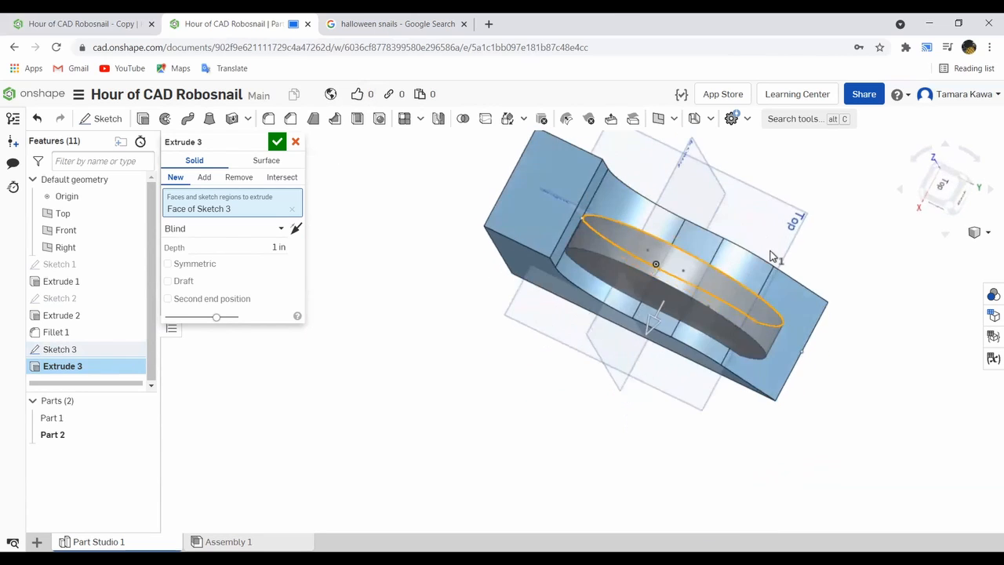
{"action": "left_click", "coordinate": [274, 231]}
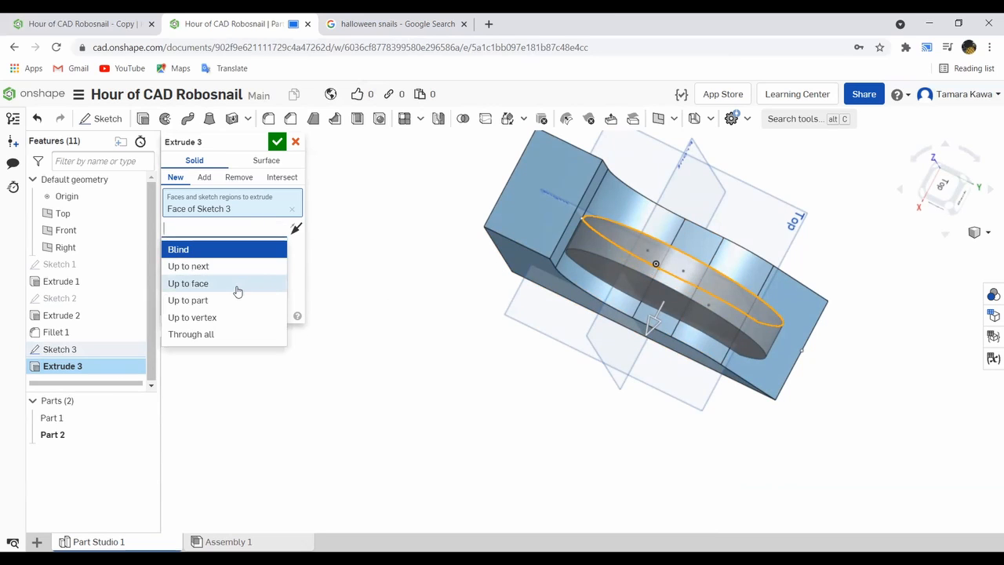
{"action": "left_click", "coordinate": [237, 291]}
{"action": "right_click_drag", "start_coordinate": [360, 358], "coordinate": [453, 276]}
{"action": "left_click", "coordinate": [506, 246]}
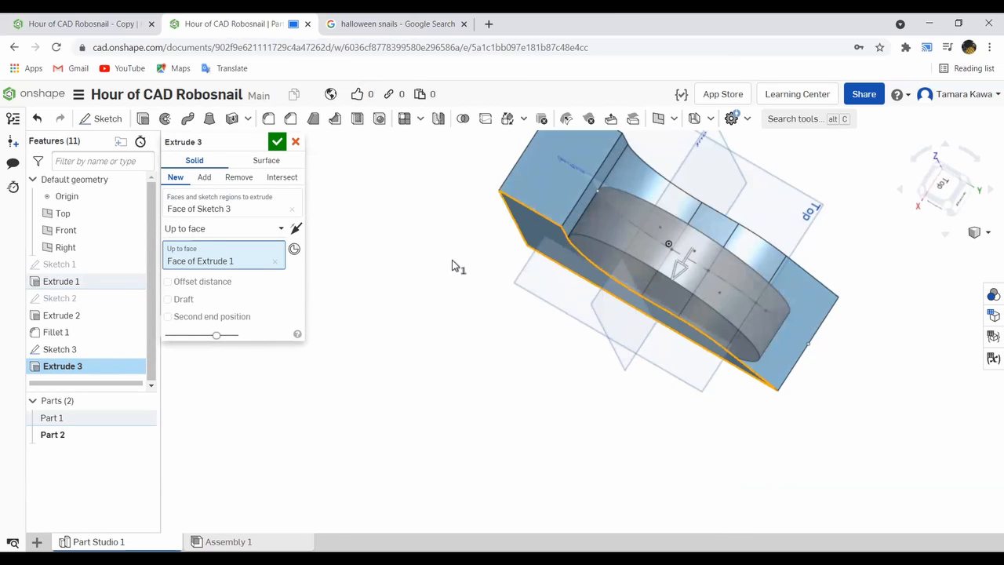
- Add a second end position up to the snail body's opposite side face and accept the shell extrusion
{"action": "left_click", "coordinate": [235, 320]}
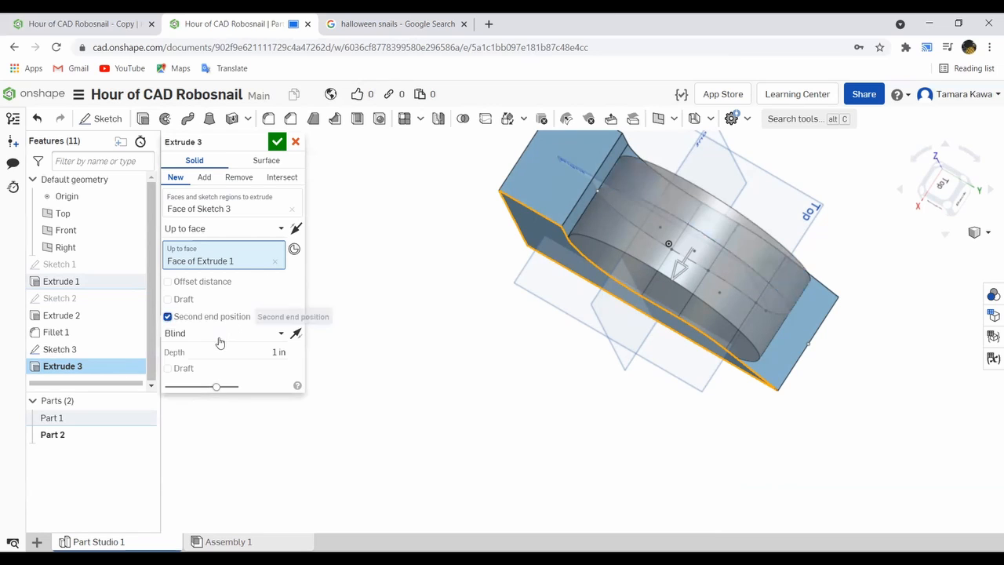
{"action": "left_click", "coordinate": [229, 335]}
{"action": "left_click", "coordinate": [222, 387]}
{"action": "right_click_drag", "start_coordinate": [377, 314], "coordinate": [531, 193]}
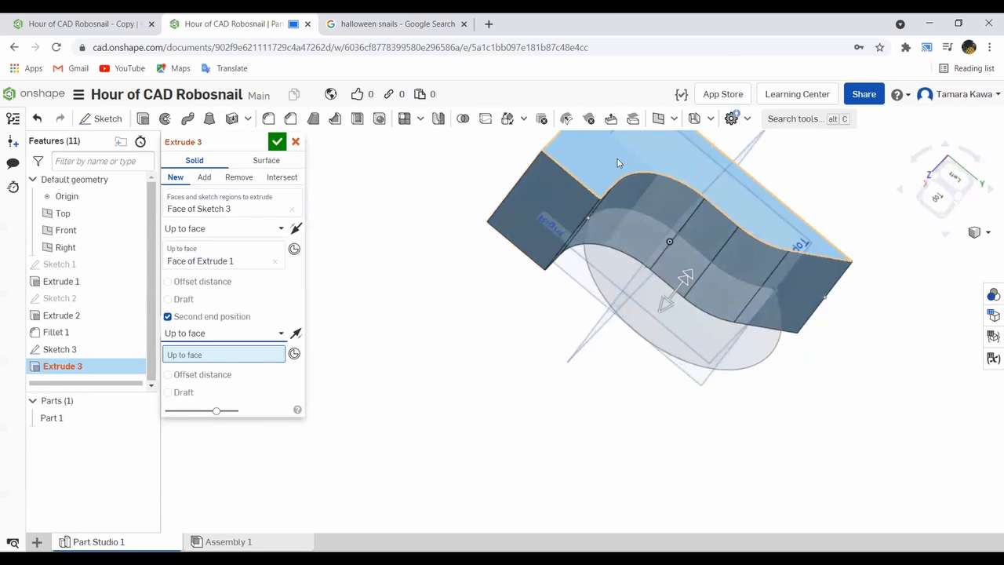
{"action": "left_click", "coordinate": [617, 163]}
{"action": "right_click_drag", "start_coordinate": [617, 163], "coordinate": [475, 261]}
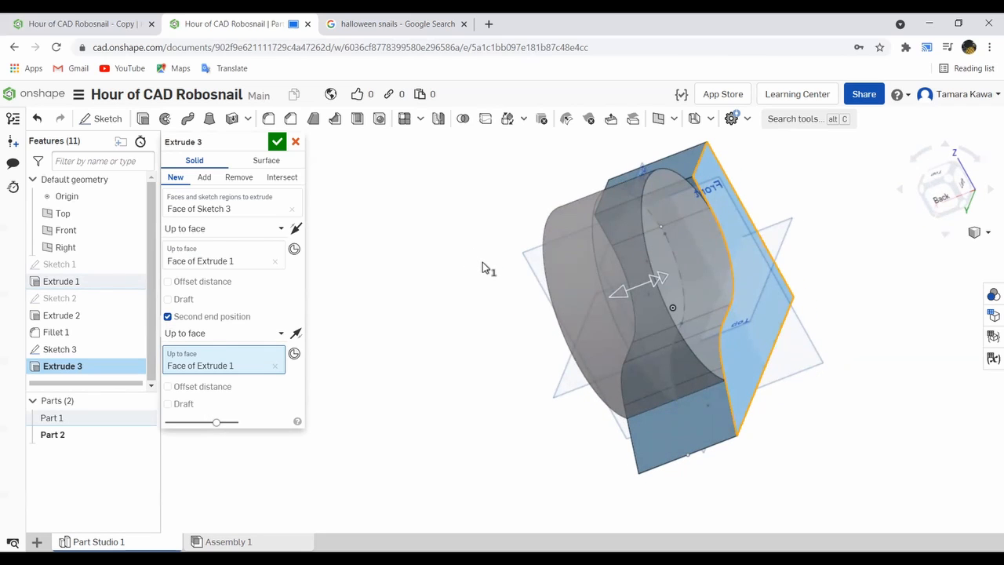
{"action": "left_click", "coordinate": [277, 141]}
- Start a new sketch on the snail body's flat side face
{"action": "right_click_drag", "start_coordinate": [429, 322], "coordinate": [507, 303]}
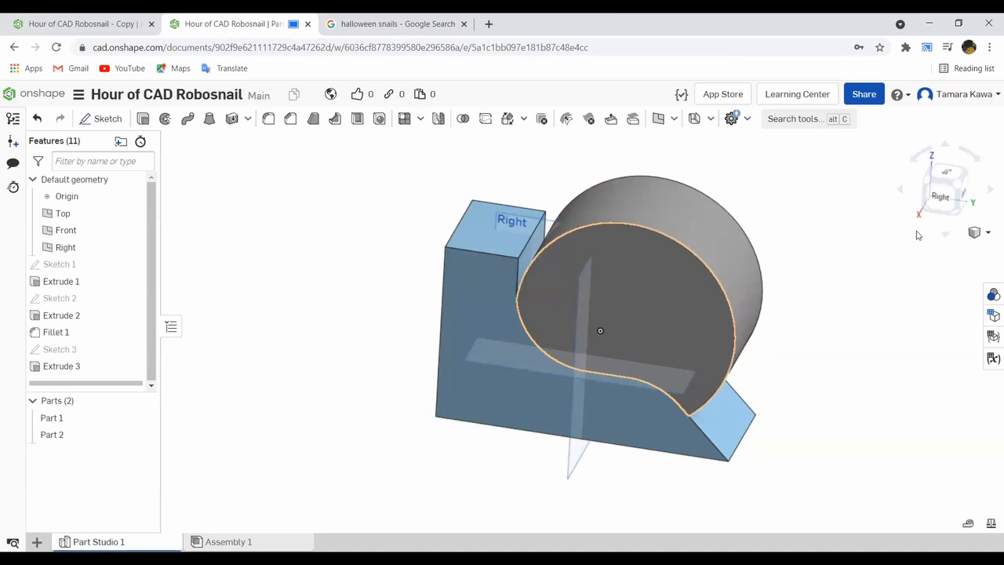
{"action": "left_click", "coordinate": [475, 299]}
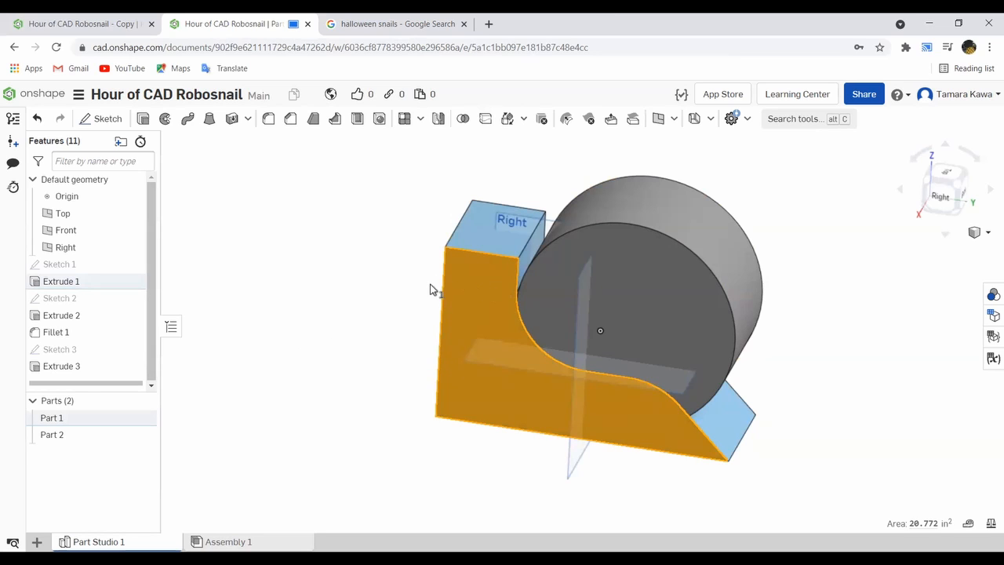
{"action": "left_click", "coordinate": [116, 121]}
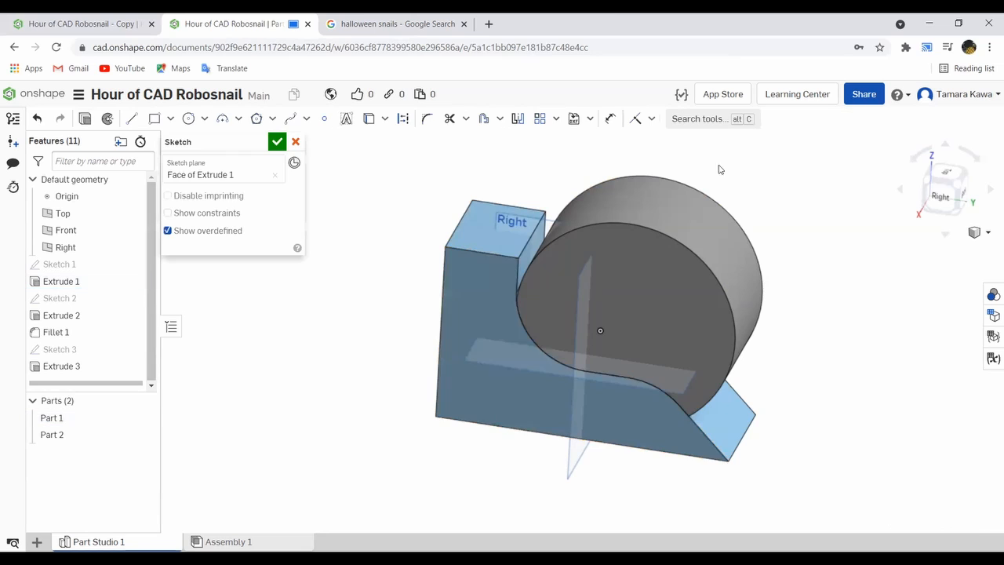
- Draw a construction line about 7.12 in long across the lower body, from the vertical head-side edge to the sloped tail edge
{"action": "left_click", "coordinate": [941, 197]}
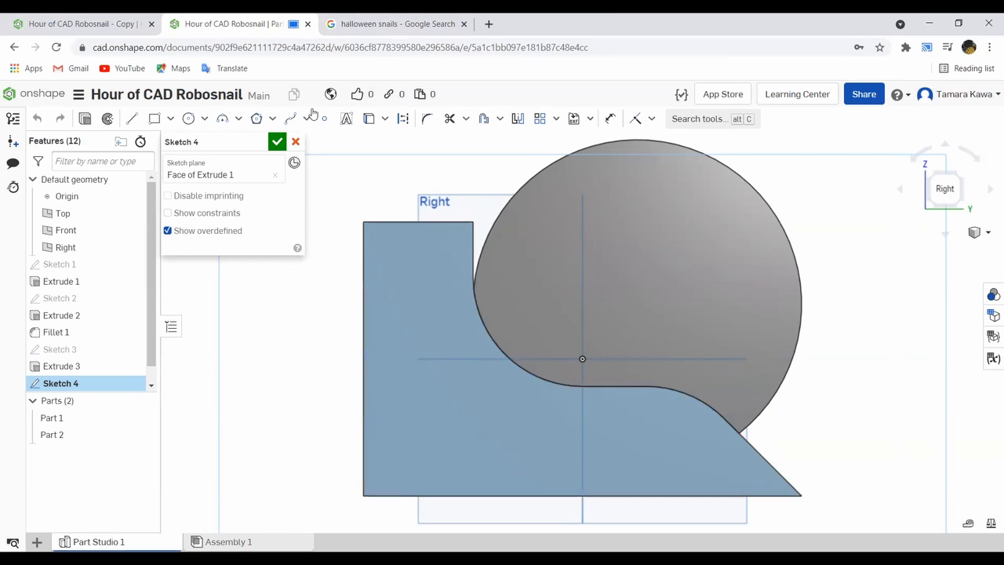
{"action": "left_click", "coordinate": [189, 118]}
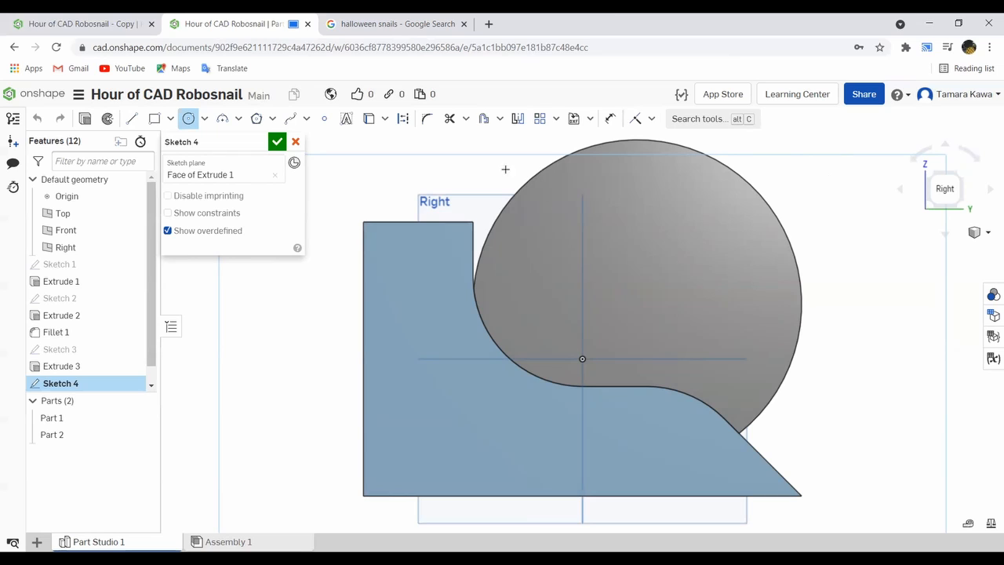
{"action": "left_click", "coordinate": [131, 120]}
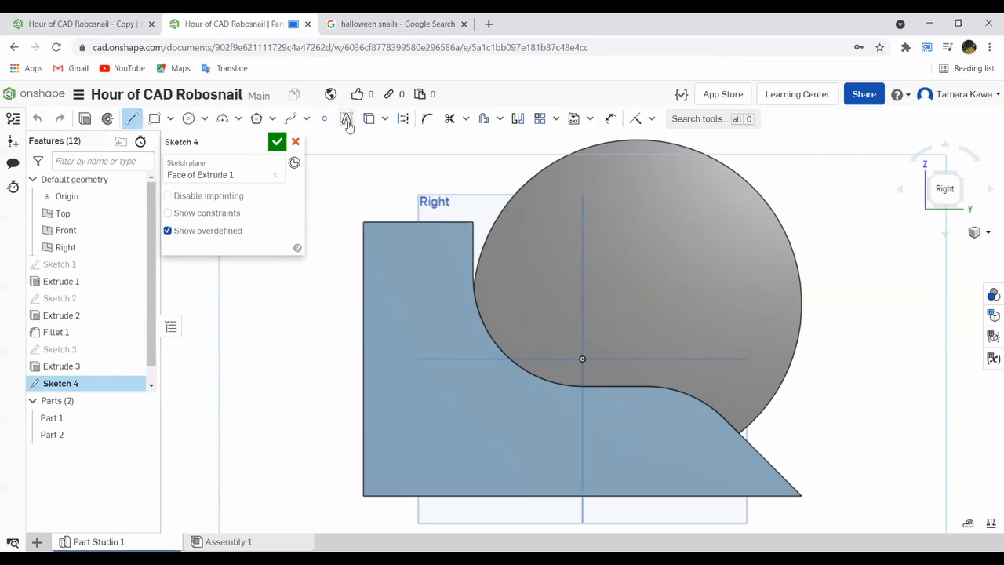
{"action": "left_click", "coordinate": [399, 121]}
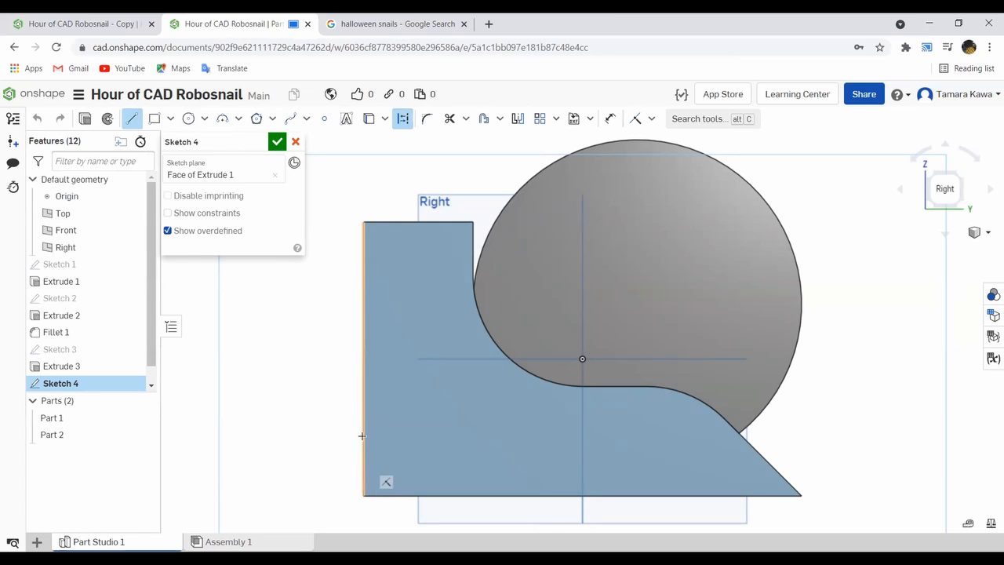
{"action": "left_click", "coordinate": [363, 462]}
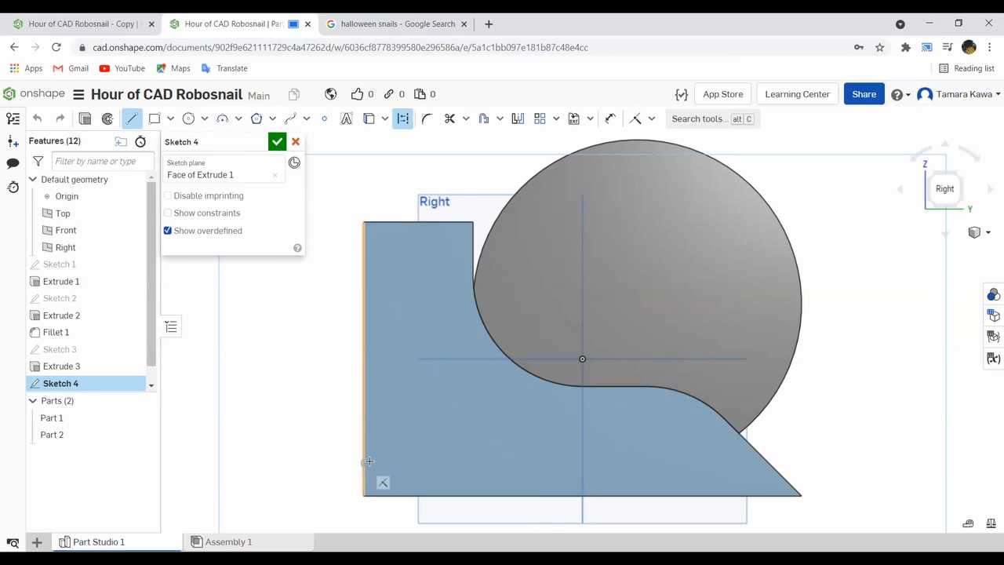
{"action": "left_click", "coordinate": [752, 447]}
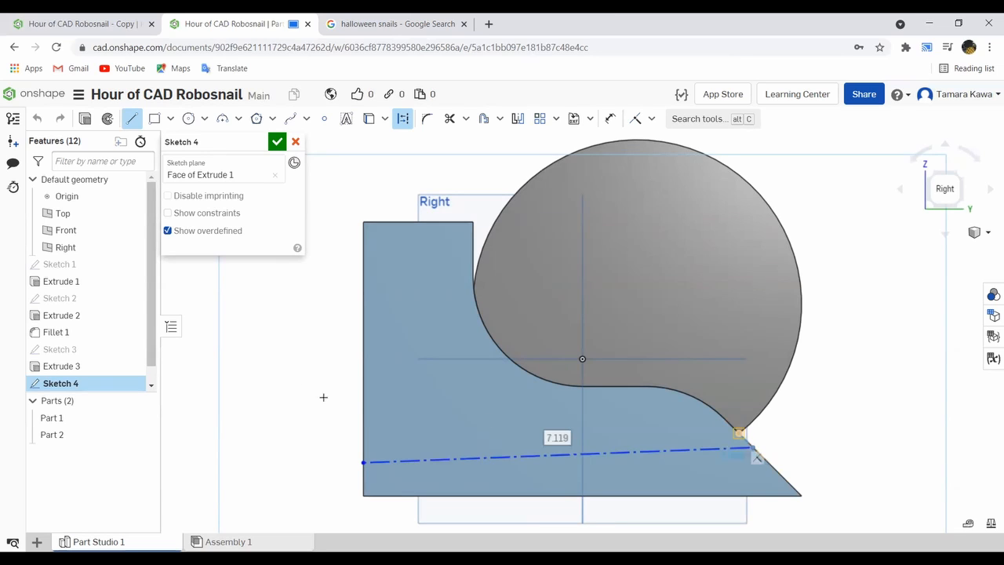
{"action": "key", "text": "Escape"}
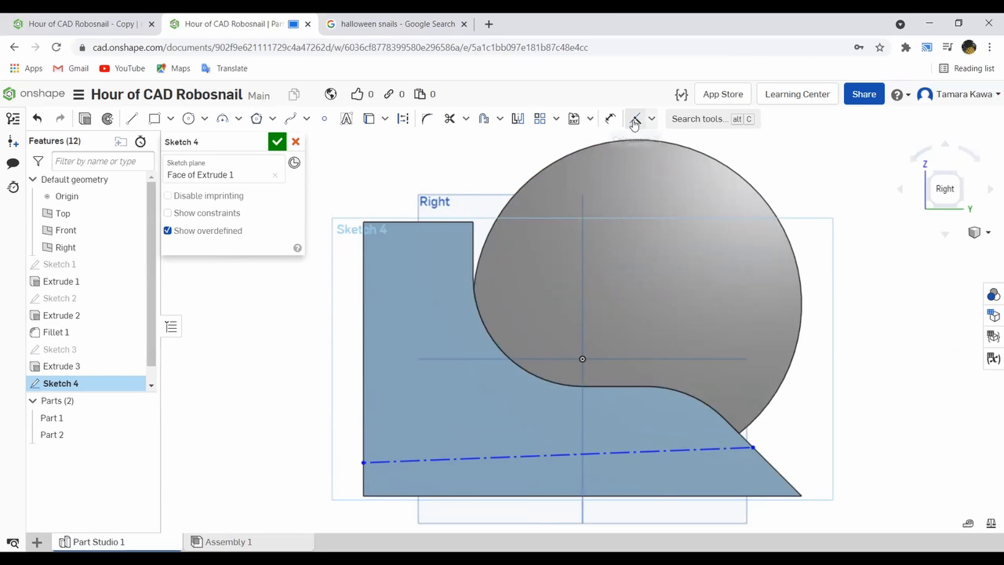
- Try a horizontal constraint on the construction line, and undo both the constraint and the line
{"action": "left_click", "coordinate": [652, 118]}
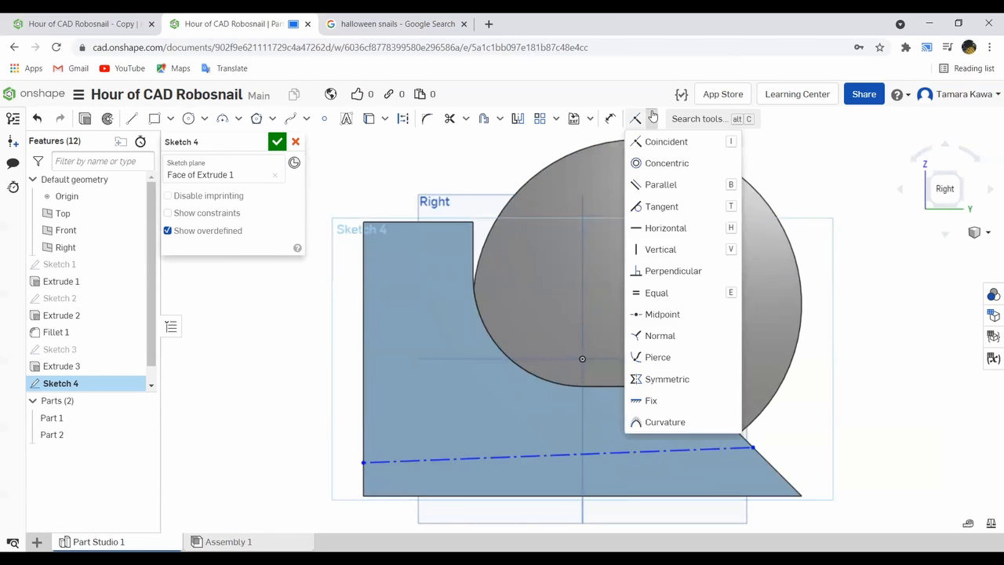
{"action": "left_click", "coordinate": [650, 228]}
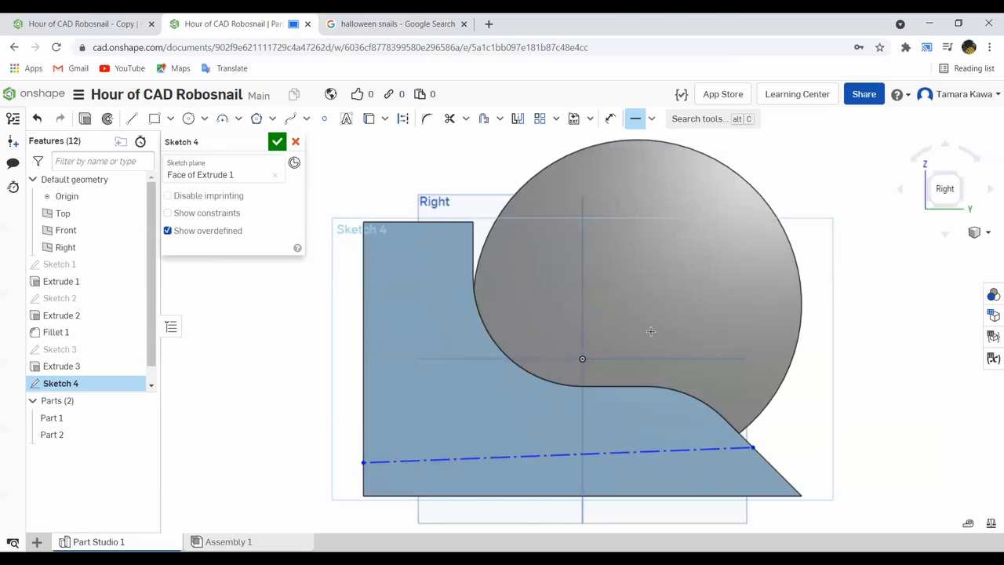
{"action": "left_click", "coordinate": [663, 452]}
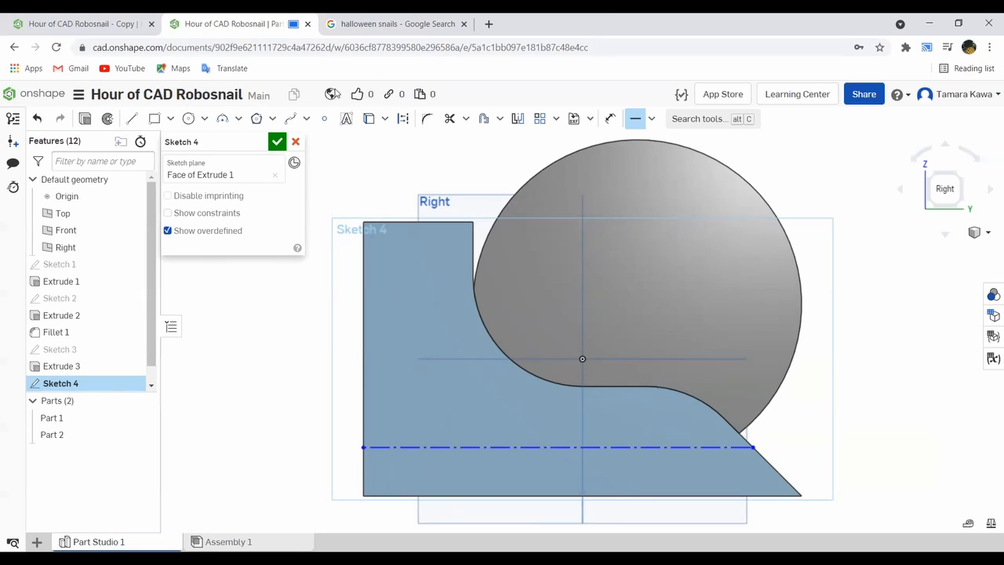
{"action": "key", "text": "ctrl+z"}
- Redraw the construction line from the body's vertical head-side edge to the sloped tail edge just below the shell
{"action": "left_click", "coordinate": [132, 118]}
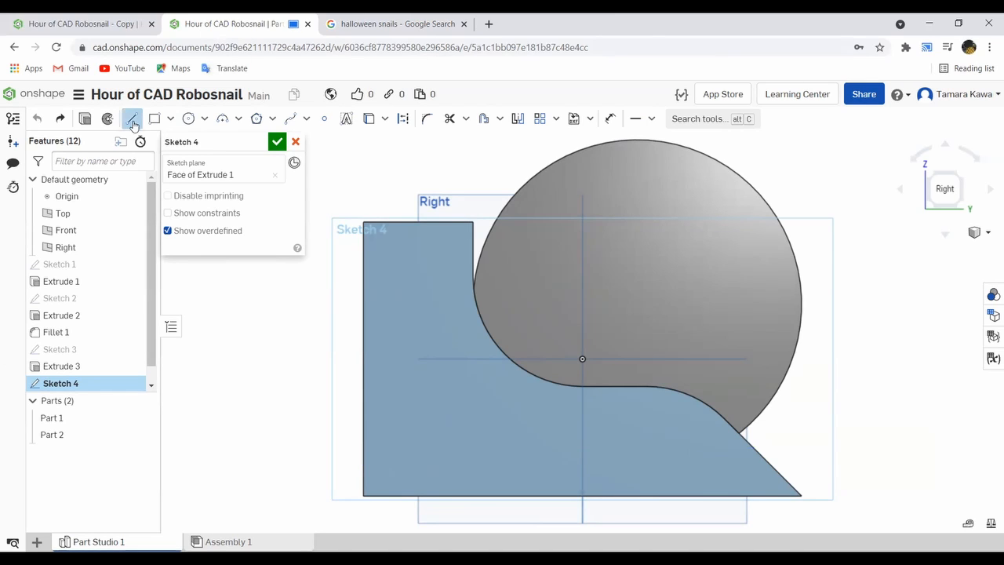
{"action": "left_click", "coordinate": [402, 118]}
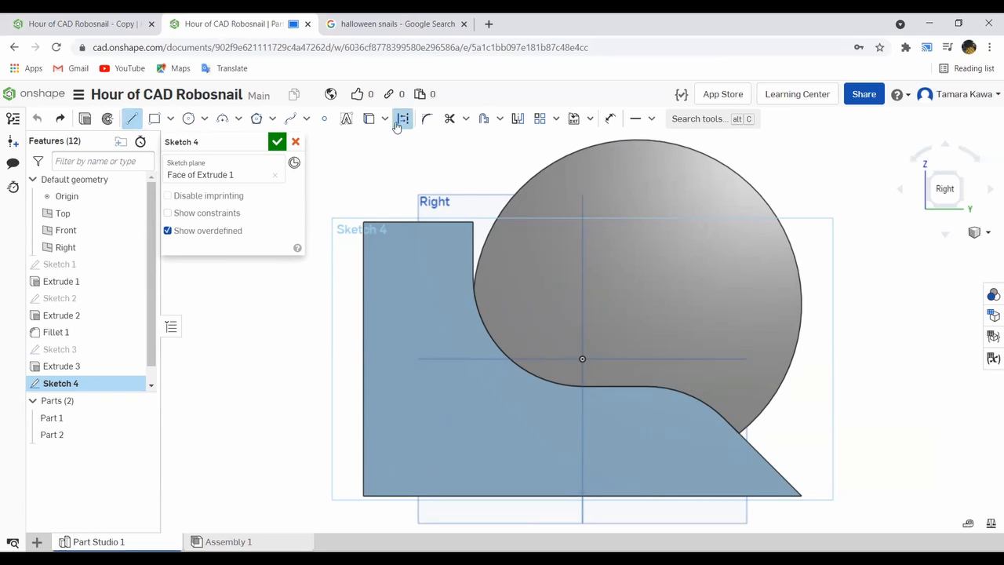
{"action": "left_click", "coordinate": [363, 458]}
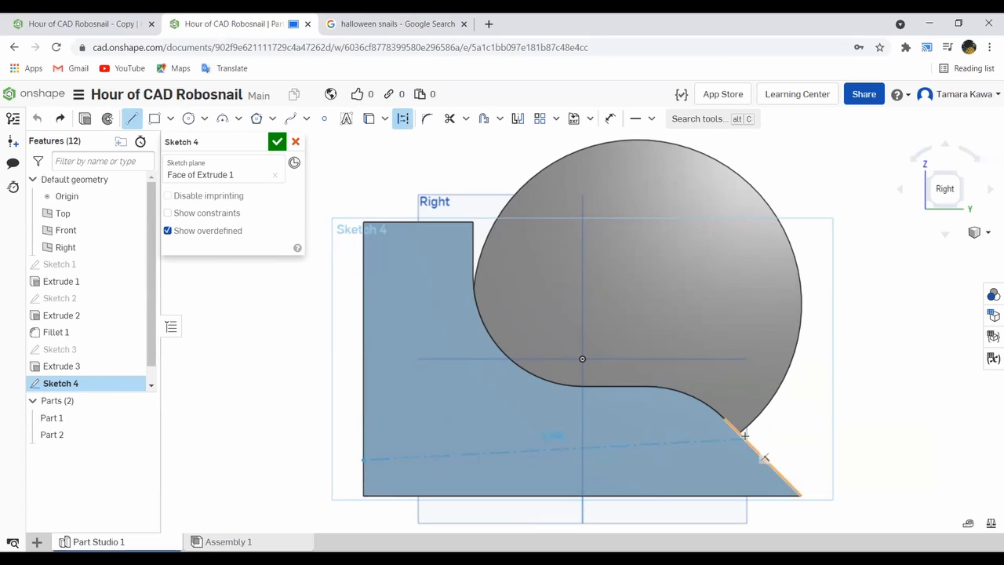
{"action": "left_click", "coordinate": [740, 434]}
{"action": "key", "text": "Escape"}
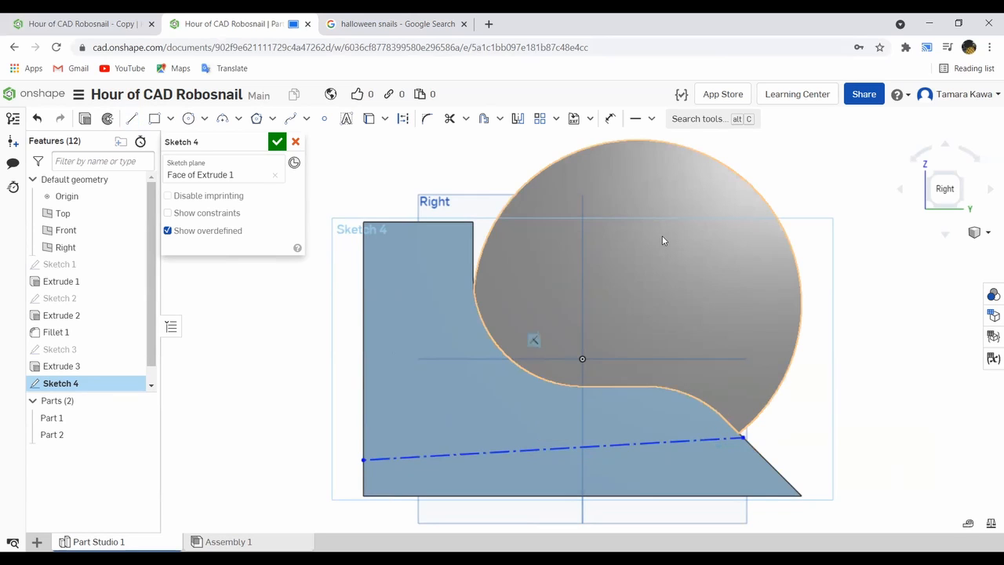
- Constrain the construction line to be horizontal and move it down close to the body's bottom edge
{"action": "left_click", "coordinate": [653, 118]}
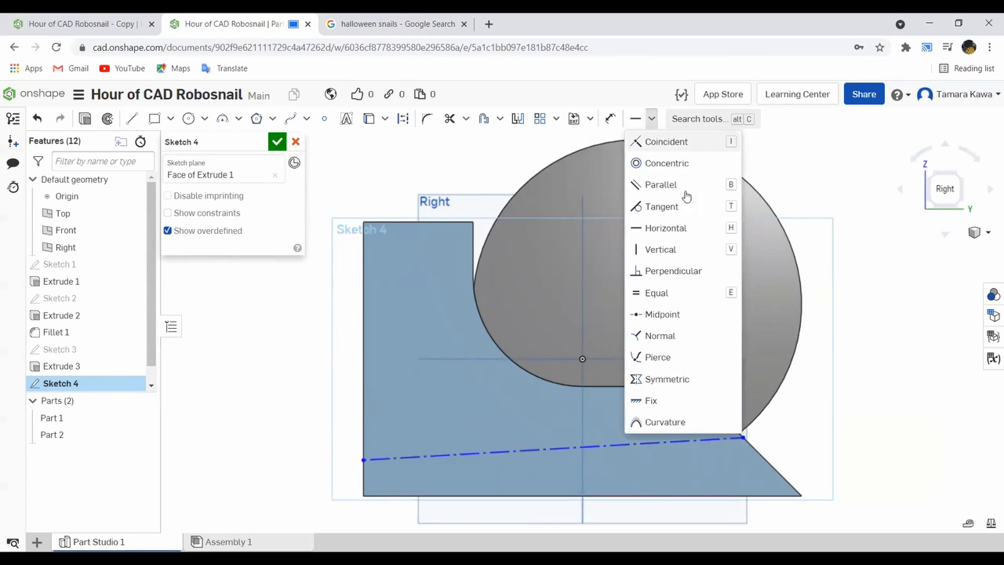
{"action": "left_click", "coordinate": [669, 227]}
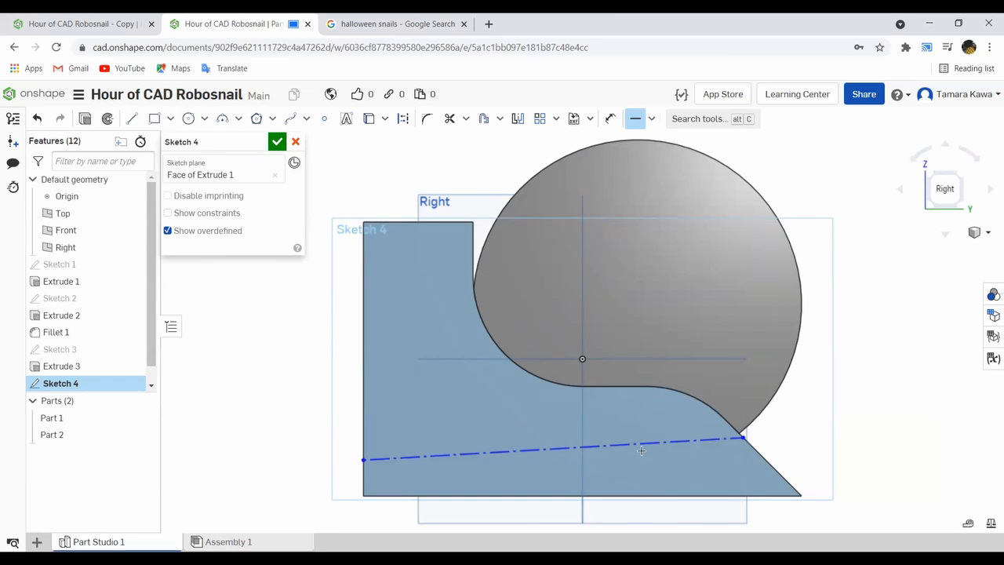
{"action": "left_click", "coordinate": [641, 444]}
{"action": "left_click_drag", "start_coordinate": [646, 446], "coordinate": [482, 468]}
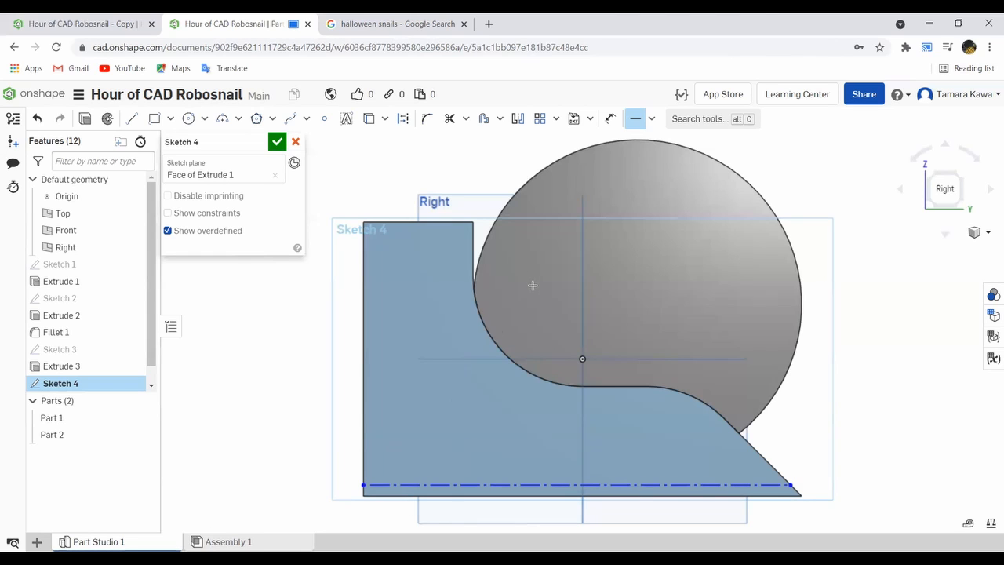
{"action": "left_click", "coordinate": [610, 118]}
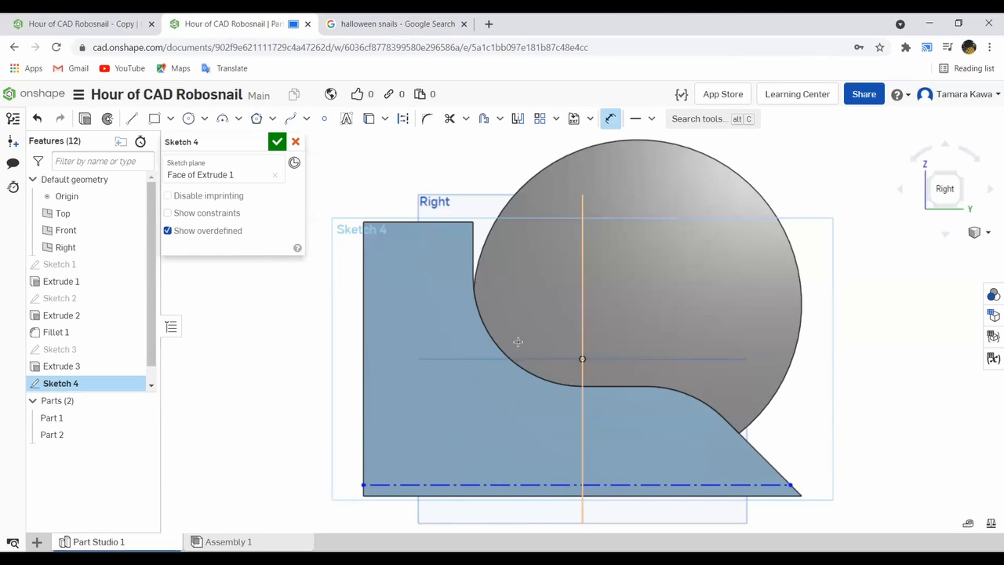
{"action": "left_click", "coordinate": [511, 484]}
{"action": "left_click", "coordinate": [514, 494]}
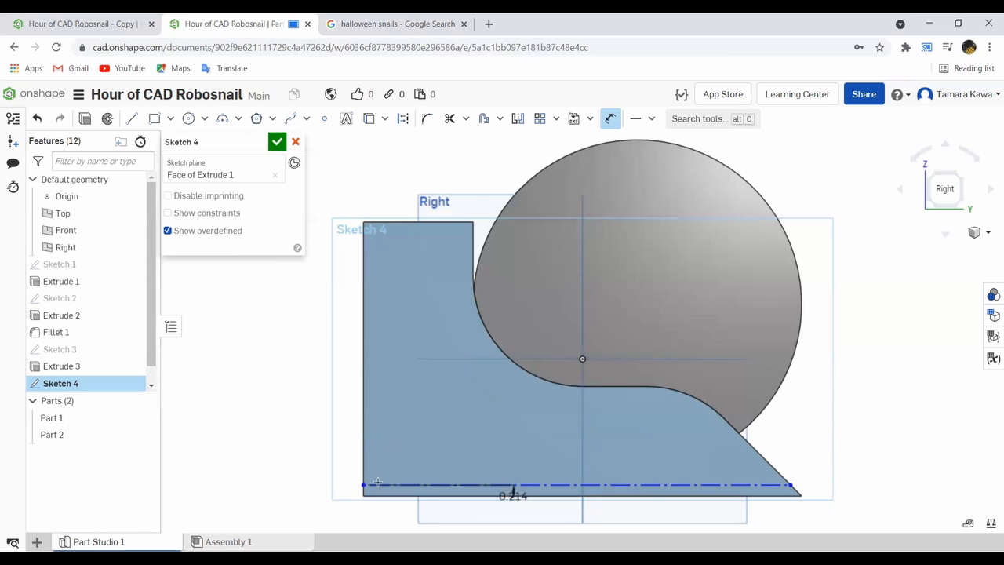
{"action": "left_click", "coordinate": [272, 484]}
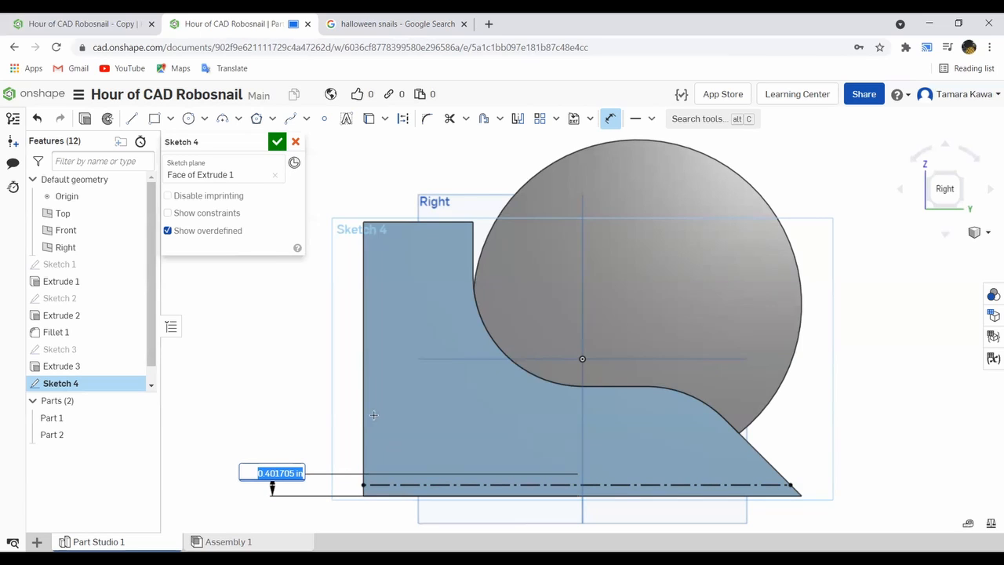
{"action": "left_click", "coordinate": [347, 465]}
{"action": "key", "text": "Escape"}
{"action": "key", "text": "ctrl+z"}
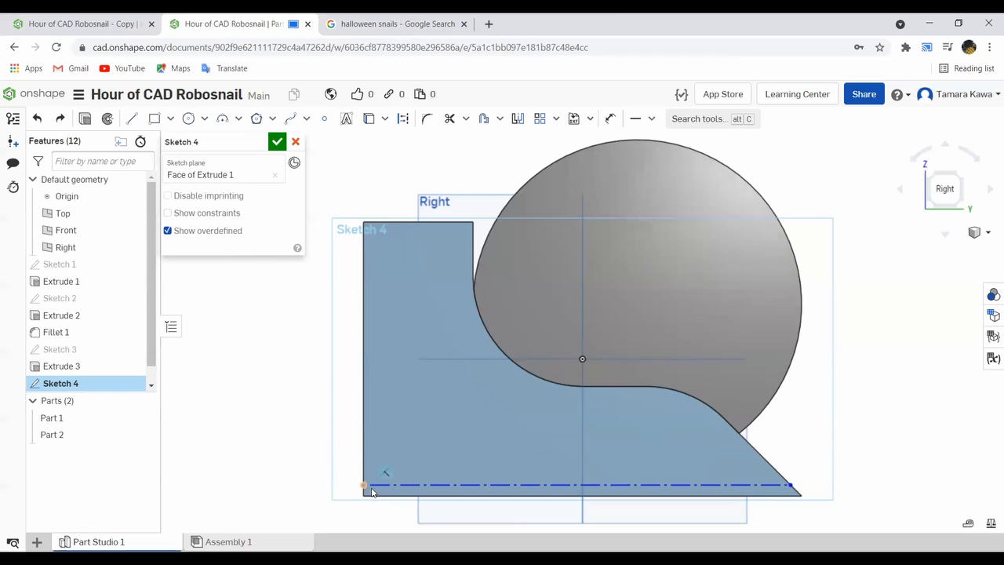
- Move the construction line up from the bottom edge and dimension its height above the body's bottom corner as 0.5 in
{"action": "left_click_drag", "start_coordinate": [375, 480], "coordinate": [377, 454]}
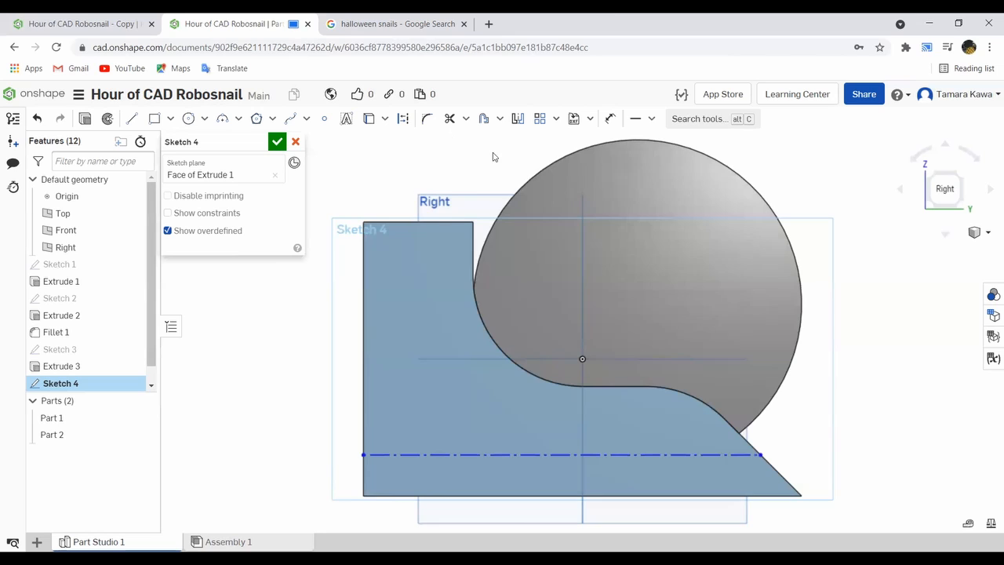
{"action": "left_click", "coordinate": [608, 118]}
{"action": "left_click", "coordinate": [361, 455]}
{"action": "left_click", "coordinate": [362, 492]}
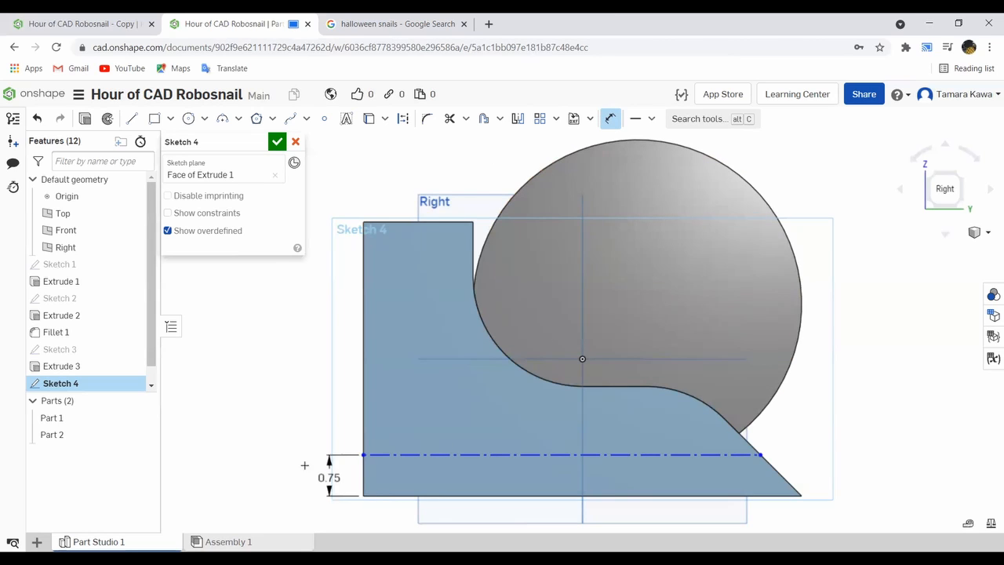
{"action": "left_click", "coordinate": [278, 471]}
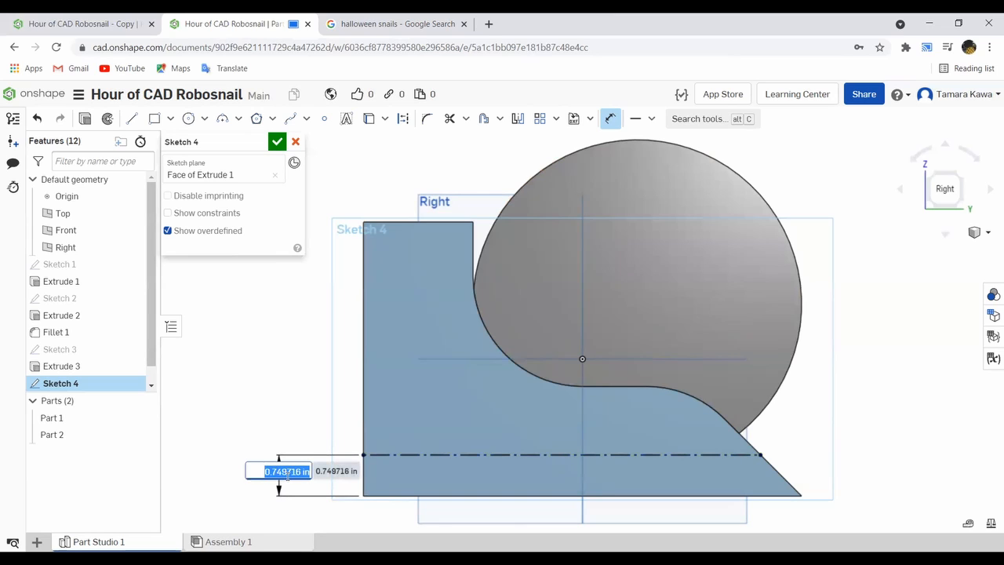
{"action": "type", "text": ".5 in"}
{"action": "key", "text": "Return"}
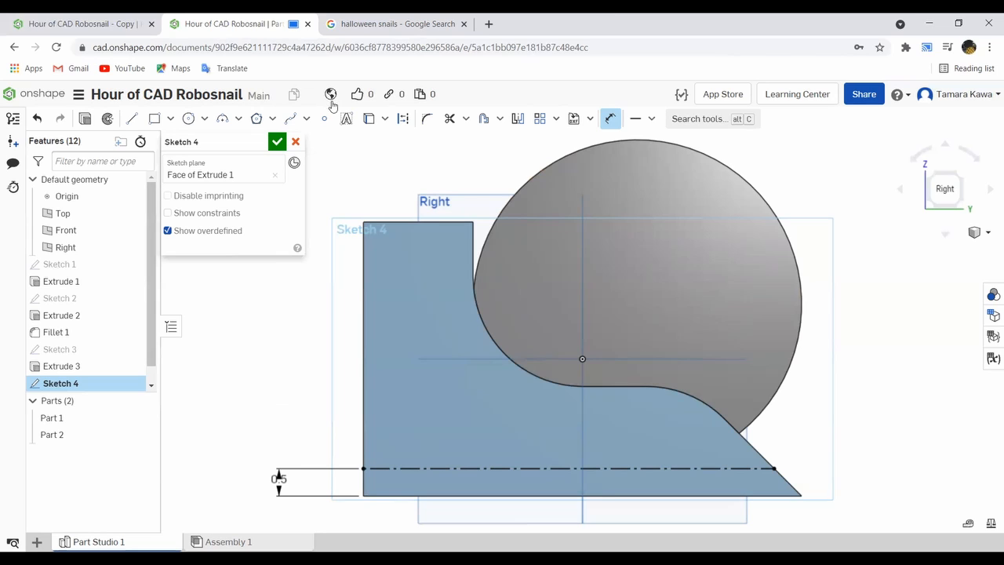
- Sketch a circle about 0.72 in in diameter centered on the construction line near the tail, and dimension its diameter
{"action": "left_click", "coordinate": [186, 121]}
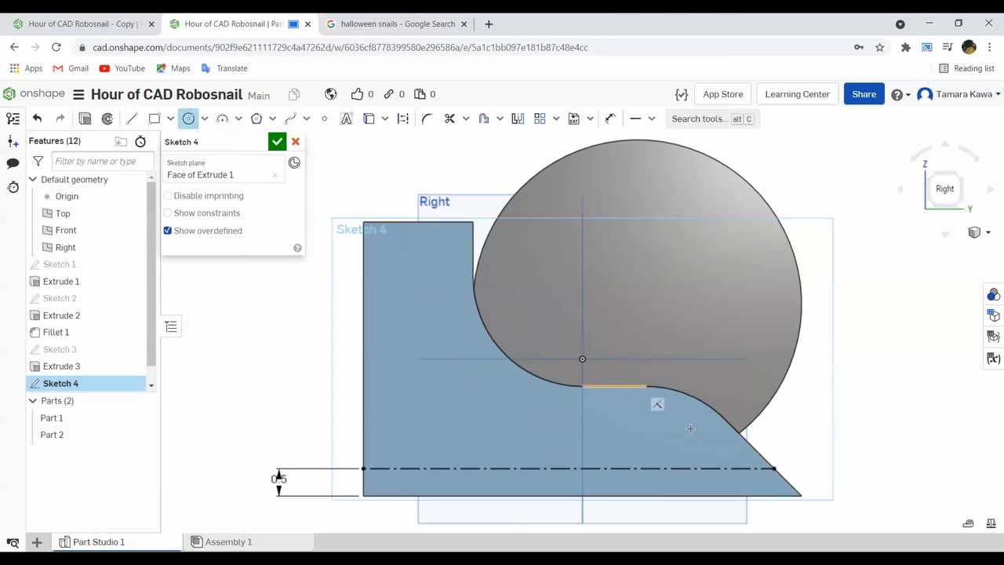
{"action": "left_click", "coordinate": [710, 462]}
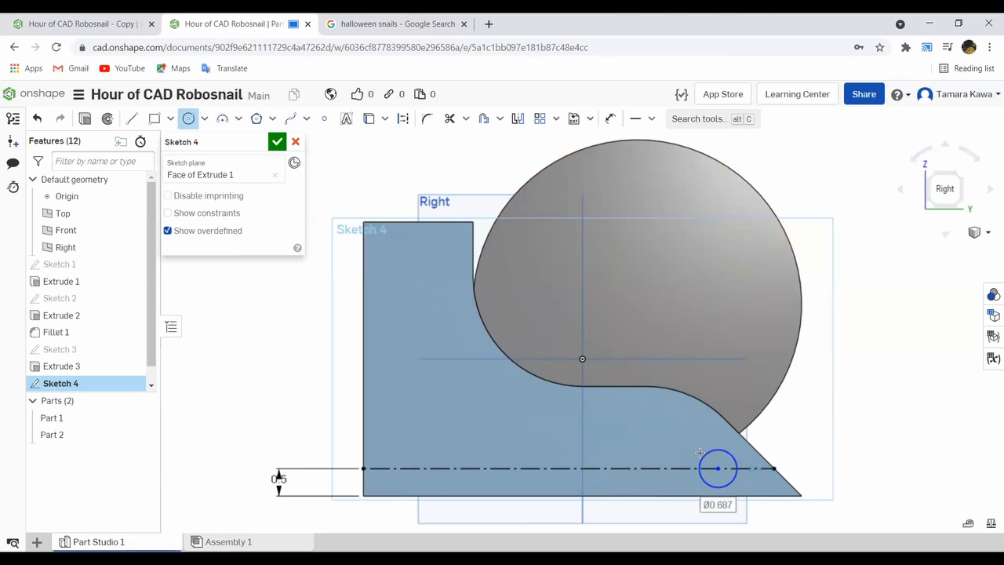
{"action": "key", "text": "Escape"}
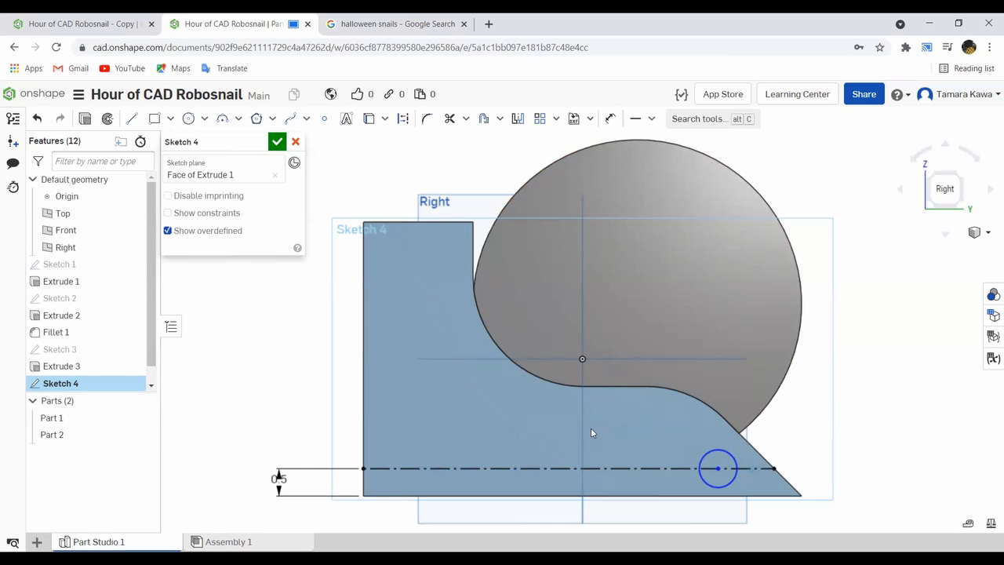
{"action": "mouse_move", "coordinate": [713, 467]}
{"action": "left_mouse_down"}
{"action": "mouse_move", "coordinate": [687, 466]}
{"action": "mouse_move", "coordinate": [720, 464]}
{"action": "left_mouse_up"}
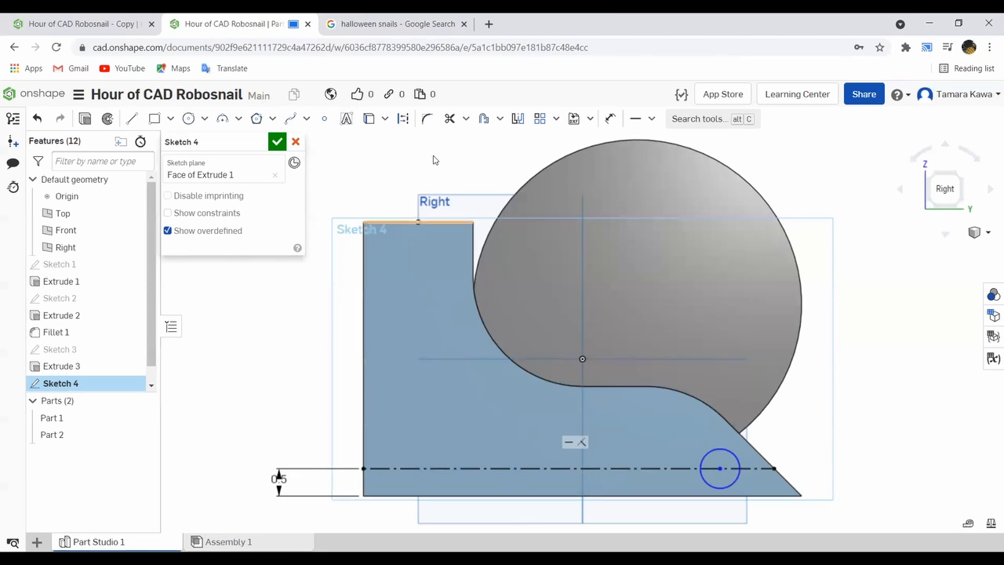
{"action": "left_click", "coordinate": [611, 118]}
{"action": "left_click", "coordinate": [739, 463]}
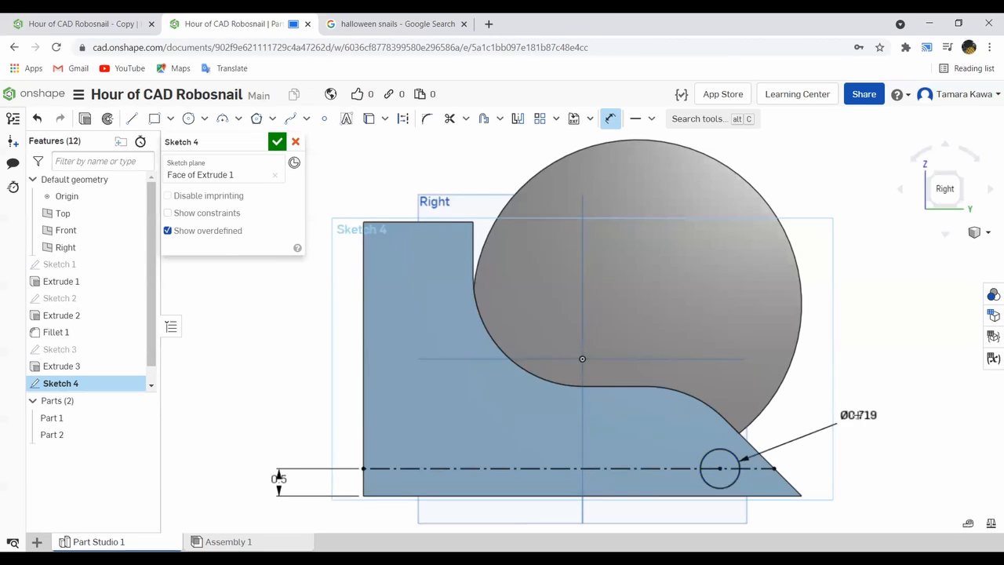
{"action": "left_click", "coordinate": [859, 415]}
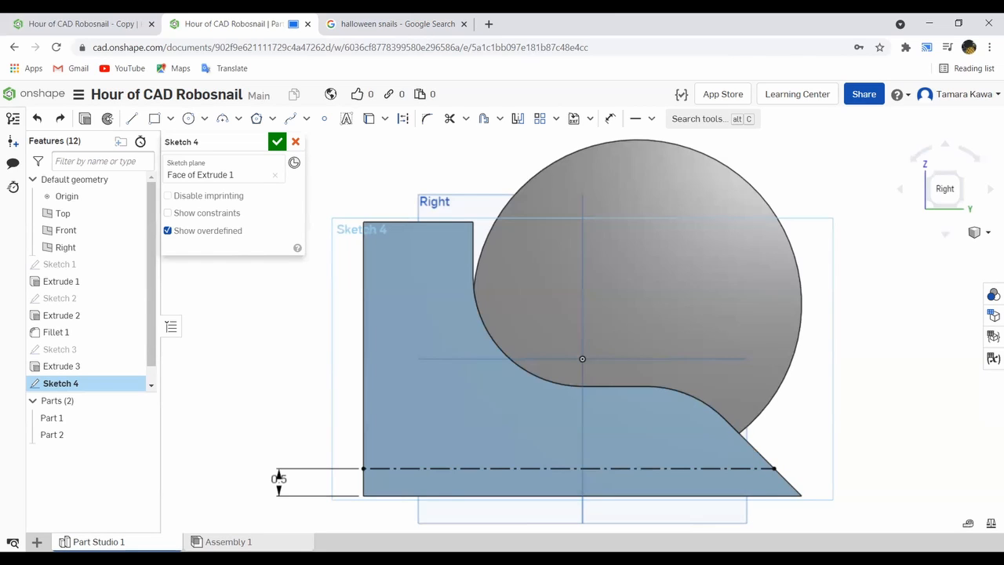
- Delete the construction line that spans the body from edge to edge
{"action": "left_click", "coordinate": [453, 469]}
{"action": "left_click", "coordinate": [453, 467]}
{"action": "key", "text": "Delete"}
- Draw a slightly sloping line across the lower body with both endpoints clear of the body's edges
{"action": "left_click", "coordinate": [131, 119]}
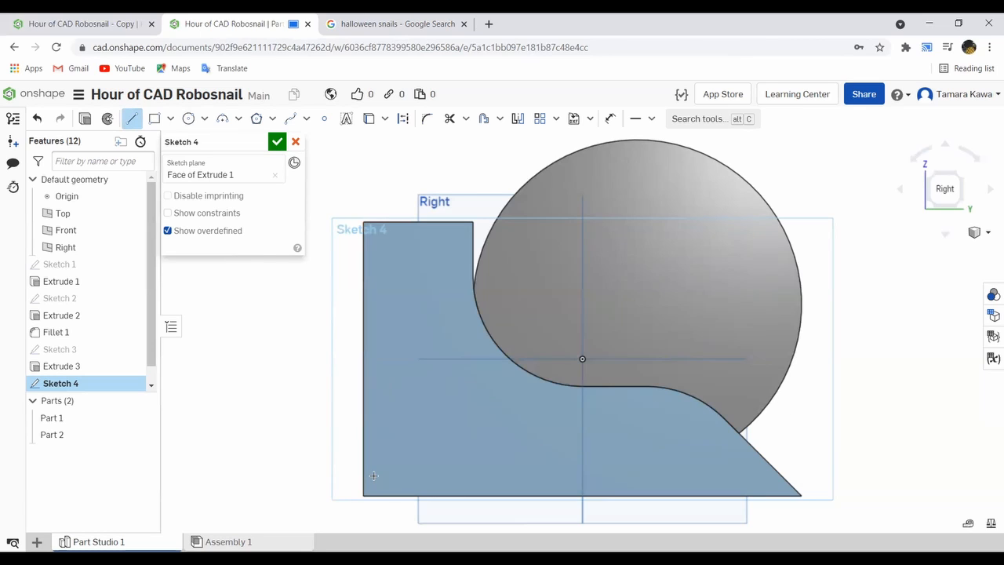
{"action": "left_click", "coordinate": [715, 446]}
{"action": "key", "text": "Escape"}
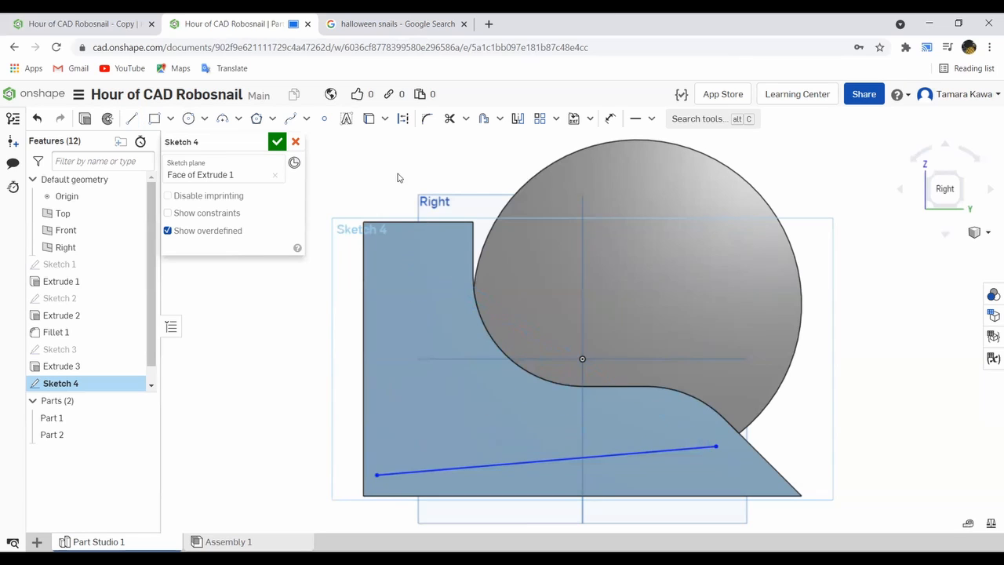
- Convert the sketched line to construction geometry and move its head-side endpoint farther in from the body's edge
{"action": "left_click", "coordinate": [402, 118]}
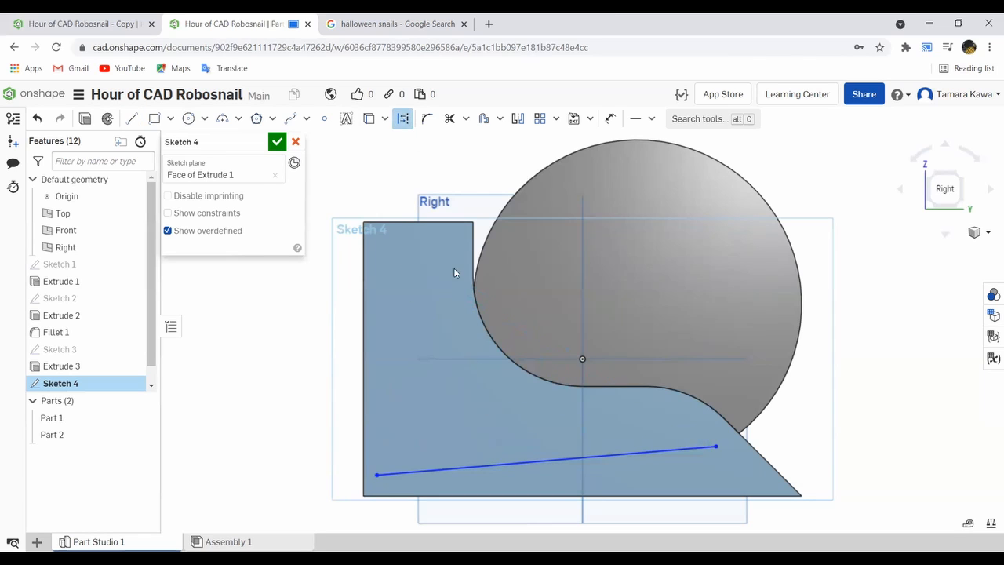
{"action": "left_click", "coordinate": [483, 464]}
{"action": "left_click", "coordinate": [400, 122]}
{"action": "mouse_move", "coordinate": [377, 478]}
{"action": "left_mouse_down"}
{"action": "mouse_move", "coordinate": [307, 481]}
{"action": "mouse_move", "coordinate": [395, 426]}
{"action": "mouse_move", "coordinate": [396, 465]}
{"action": "mouse_move", "coordinate": [425, 462]}
{"action": "mouse_move", "coordinate": [416, 465]}
{"action": "left_mouse_up"}
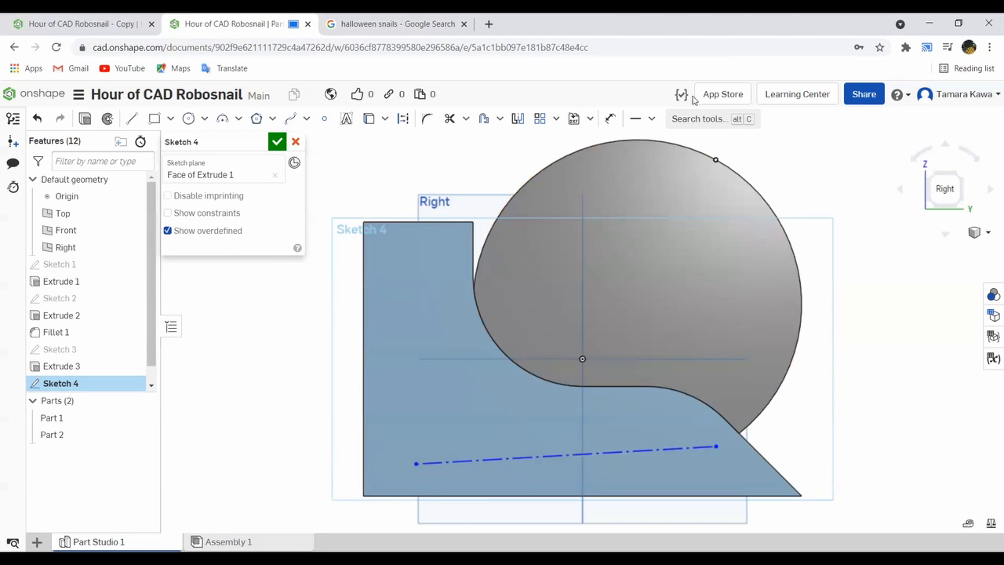
- Make the construction line's head-side endpoint coincident with the body's vertical front edge
{"action": "left_click", "coordinate": [653, 119]}
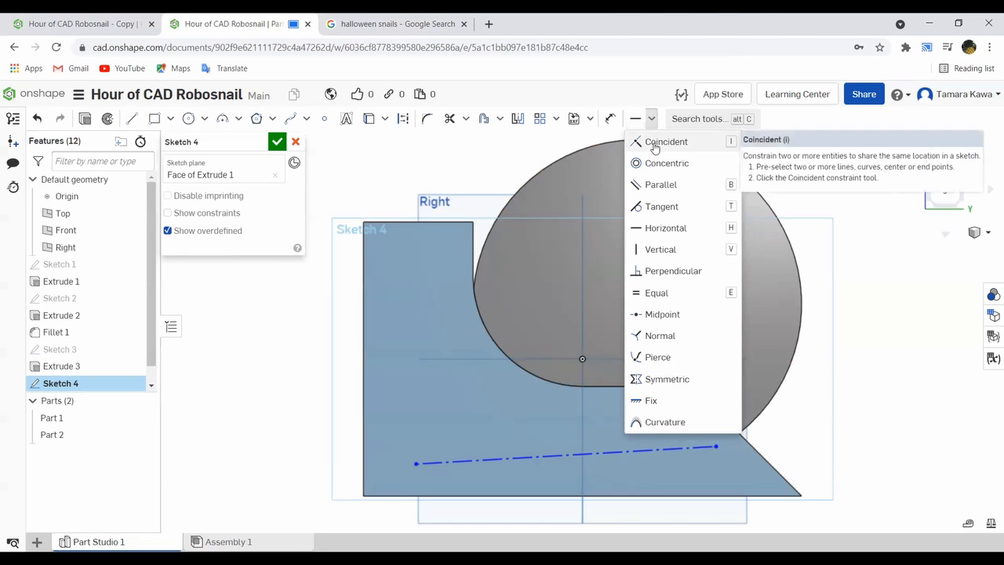
{"action": "left_click", "coordinate": [655, 146]}
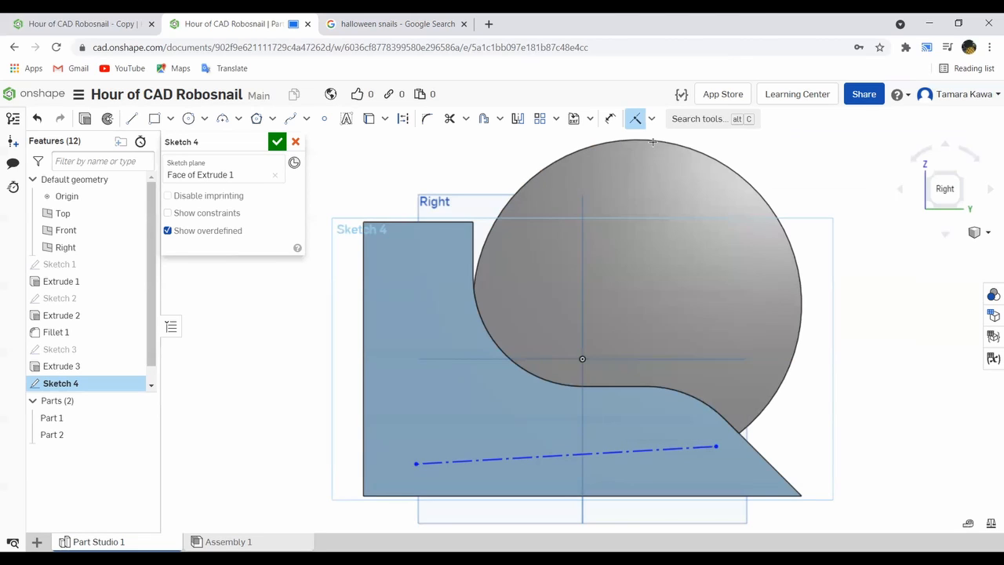
{"action": "left_click", "coordinate": [414, 463]}
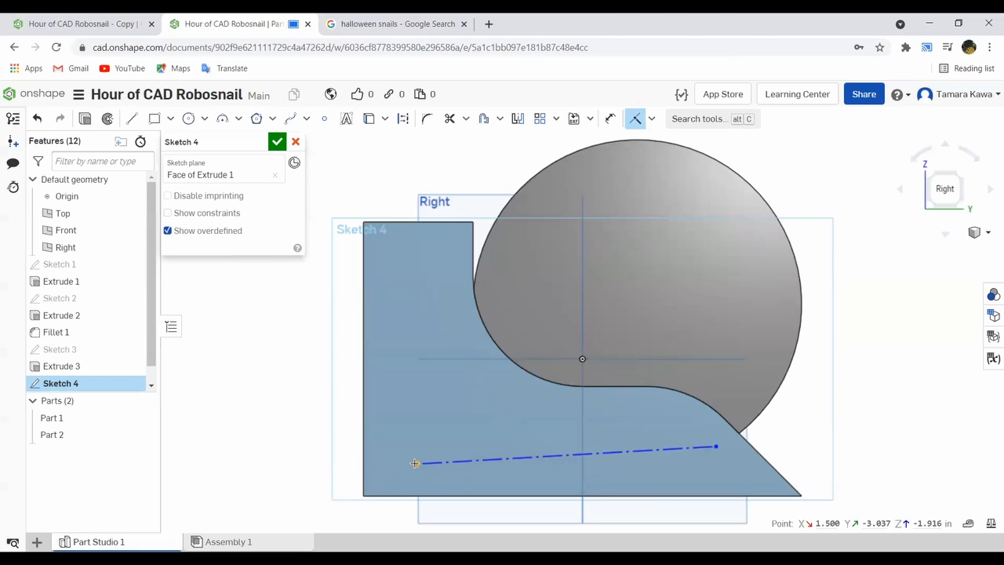
{"action": "left_click", "coordinate": [364, 450]}
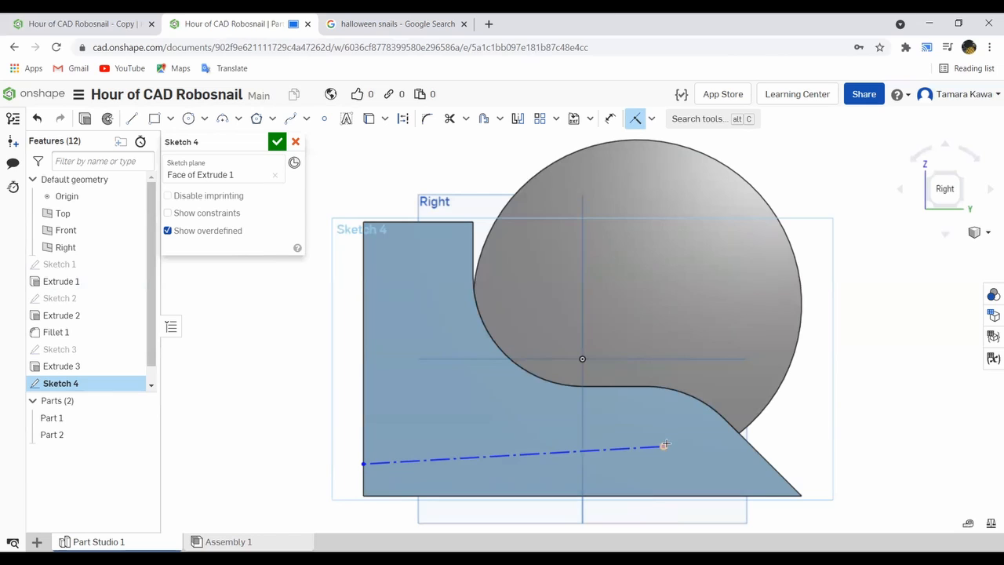
- Make the construction line's tail-side endpoint coincident with the body's tail edge and slide it down onto the straight slanted section
{"action": "left_click", "coordinate": [651, 119]}
{"action": "left_click", "coordinate": [800, 157]}
{"action": "left_click", "coordinate": [664, 447]}
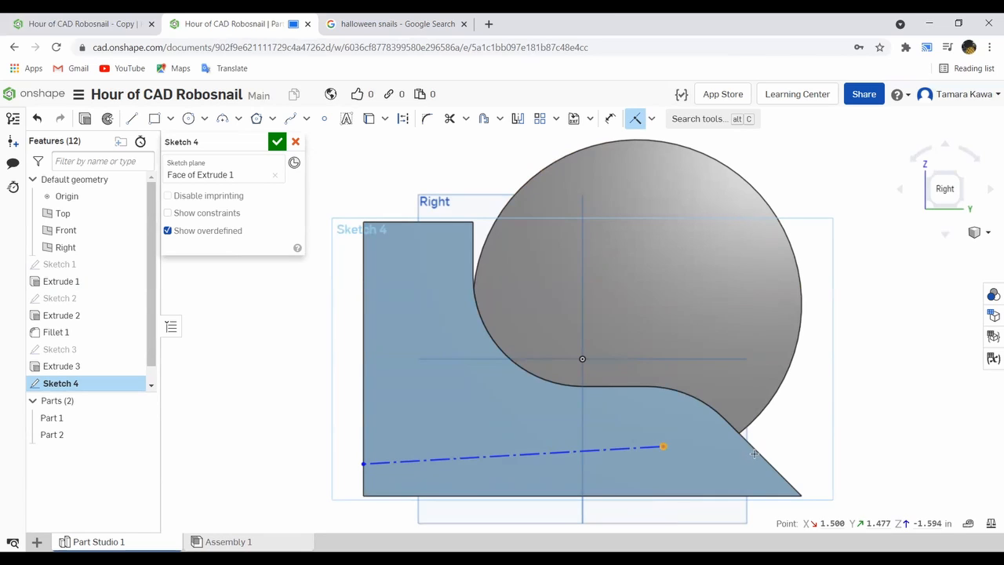
{"action": "left_click", "coordinate": [750, 447]}
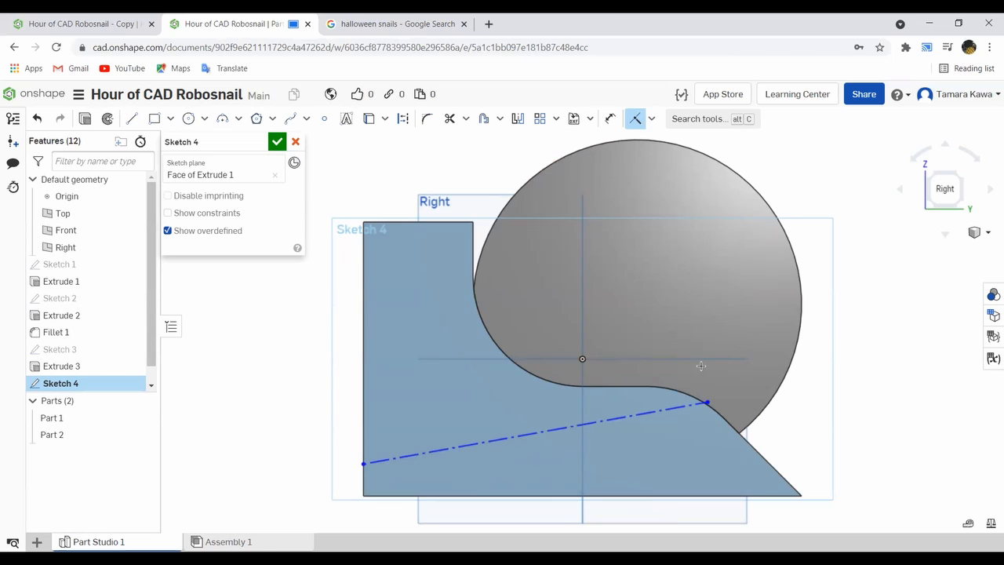
{"action": "key", "text": "Escape"}
{"action": "left_click_drag", "start_coordinate": [708, 403], "coordinate": [796, 486]}
{"action": "left_click_drag", "start_coordinate": [737, 434], "coordinate": [757, 451]}
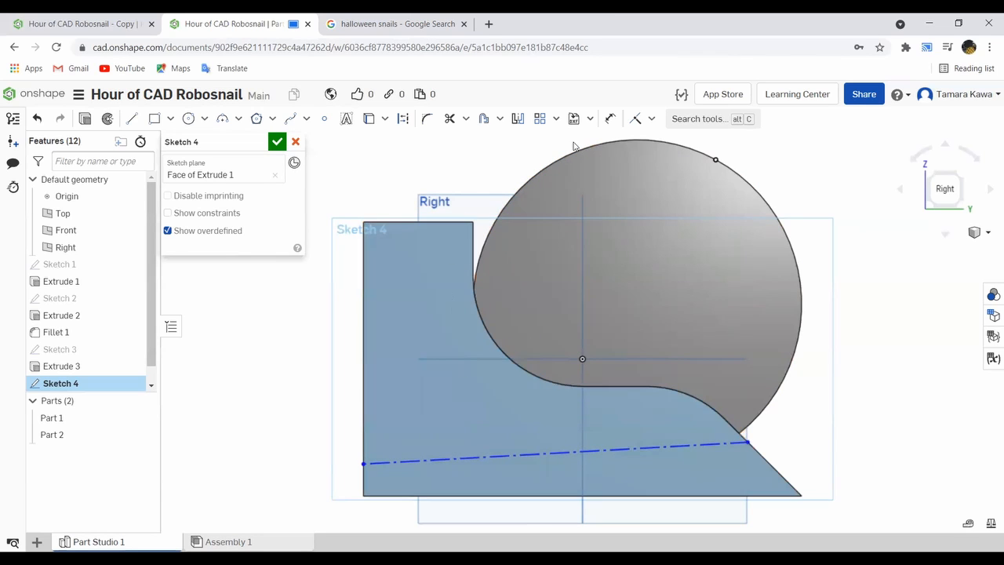
- Constrain the construction line across the lower body to be horizontal
{"action": "left_click", "coordinate": [652, 119]}
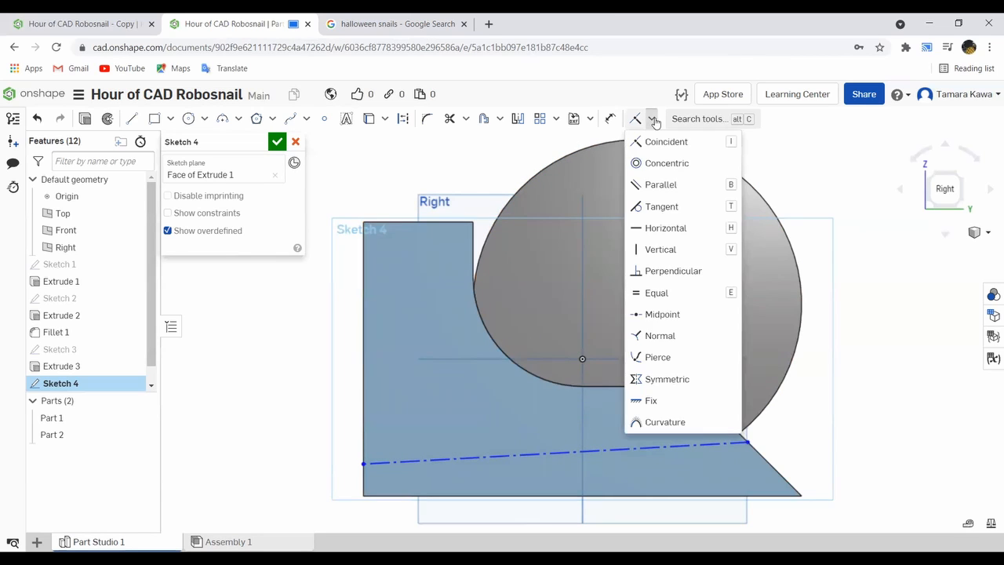
{"action": "left_click", "coordinate": [658, 227]}
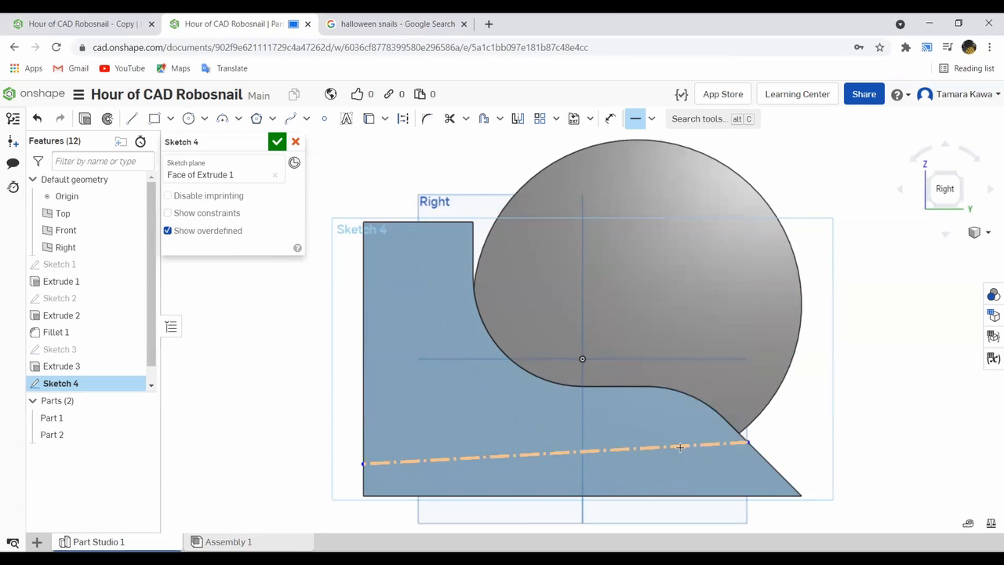
{"action": "left_click", "coordinate": [679, 445]}
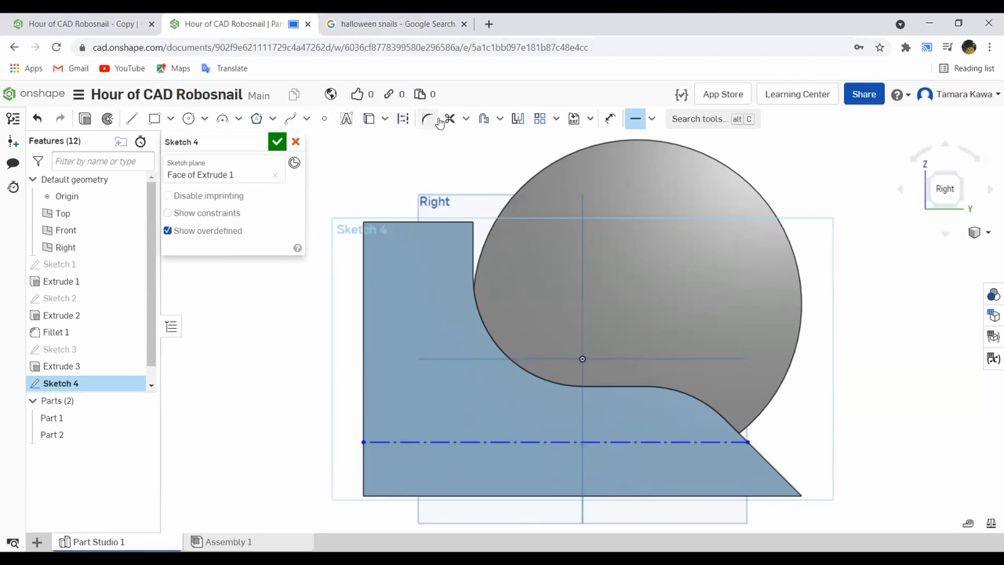
- Dimension the construction line's head-side endpoint 0.5 in above the body's bottom corner
{"action": "left_click", "coordinate": [610, 119]}
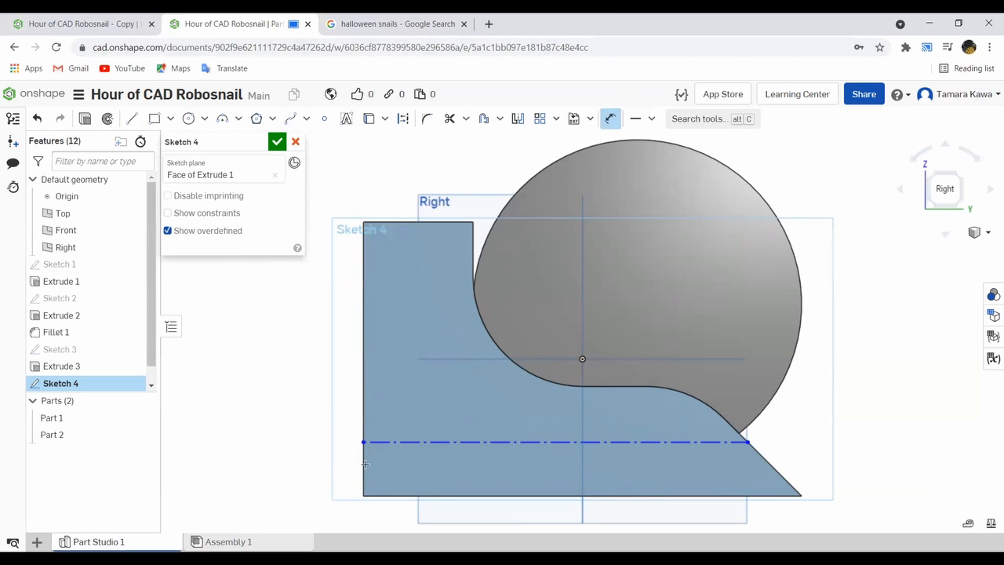
{"action": "left_click", "coordinate": [361, 496]}
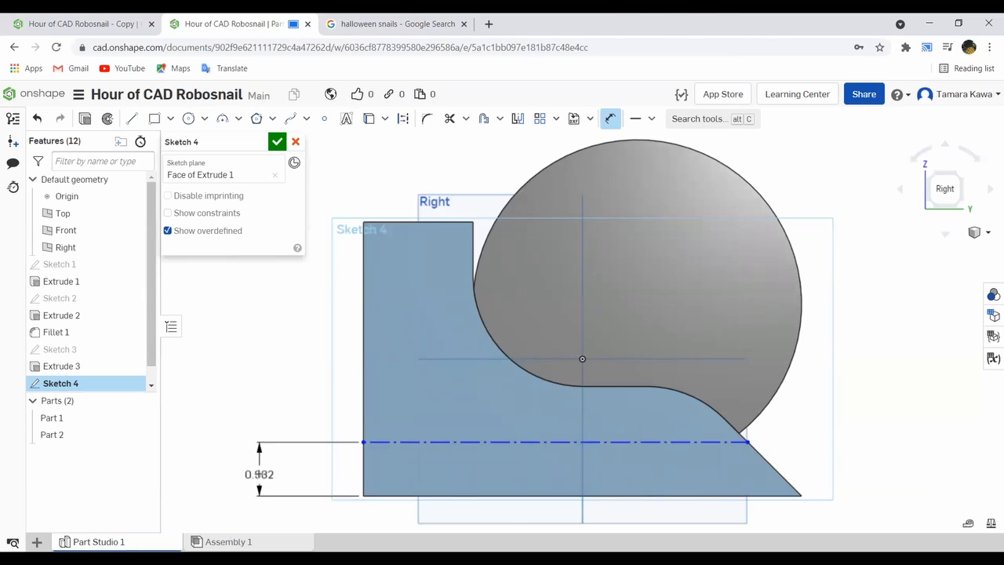
{"action": "left_click", "coordinate": [272, 481]}
{"action": "type", "text": "0.5"}
{"action": "key", "text": "Return"}
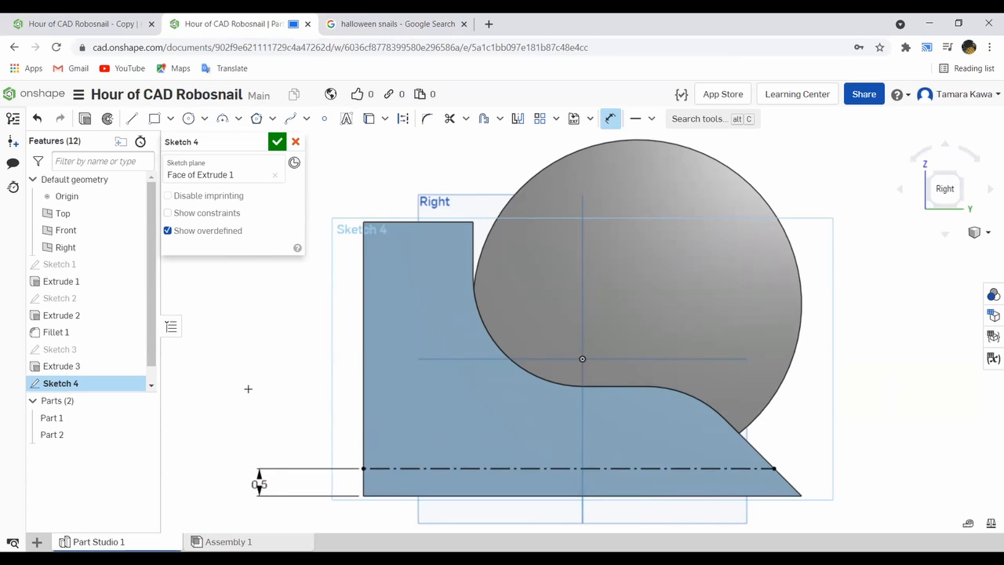
{"action": "left_click", "coordinate": [608, 120]}
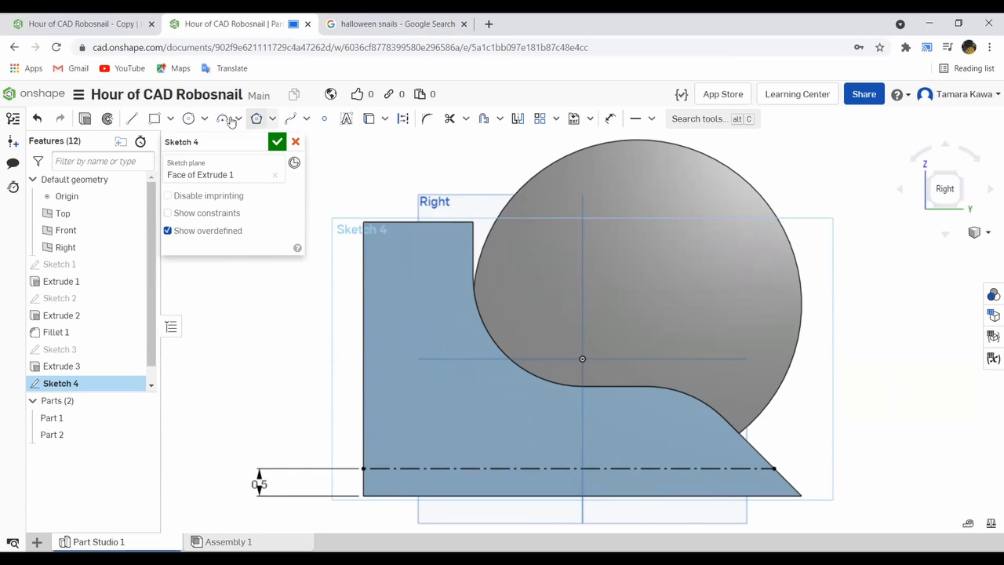
- Sketch a circle about 1.41 in in diameter centered on the construction line near the tail
{"action": "left_click", "coordinate": [183, 121]}
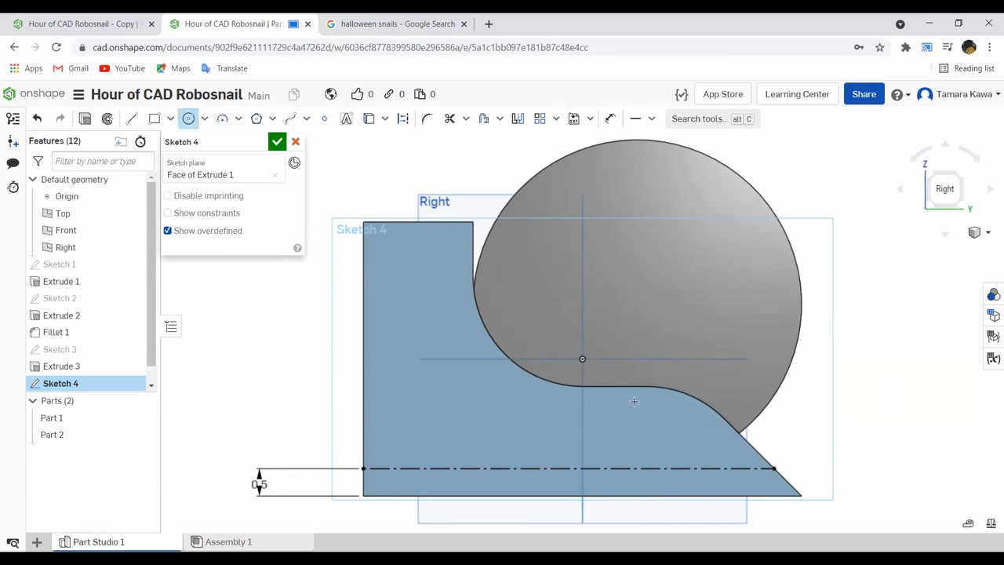
{"action": "left_click", "coordinate": [678, 469]}
{"action": "left_click", "coordinate": [648, 441]}
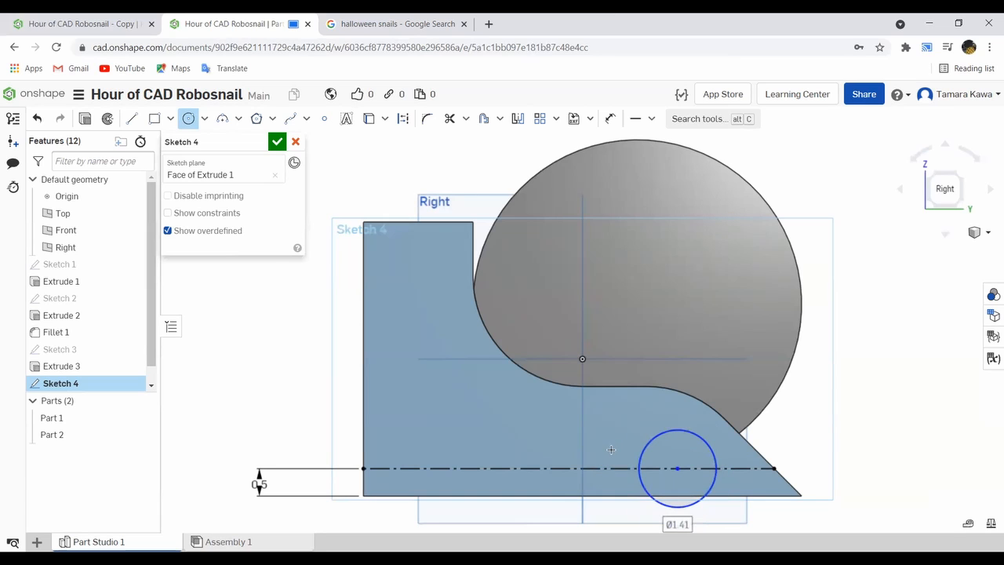
{"action": "key", "text": "Escape"}
- Dimension the circle near the tail to a diameter of 0.5 in
{"action": "left_click", "coordinate": [610, 119]}
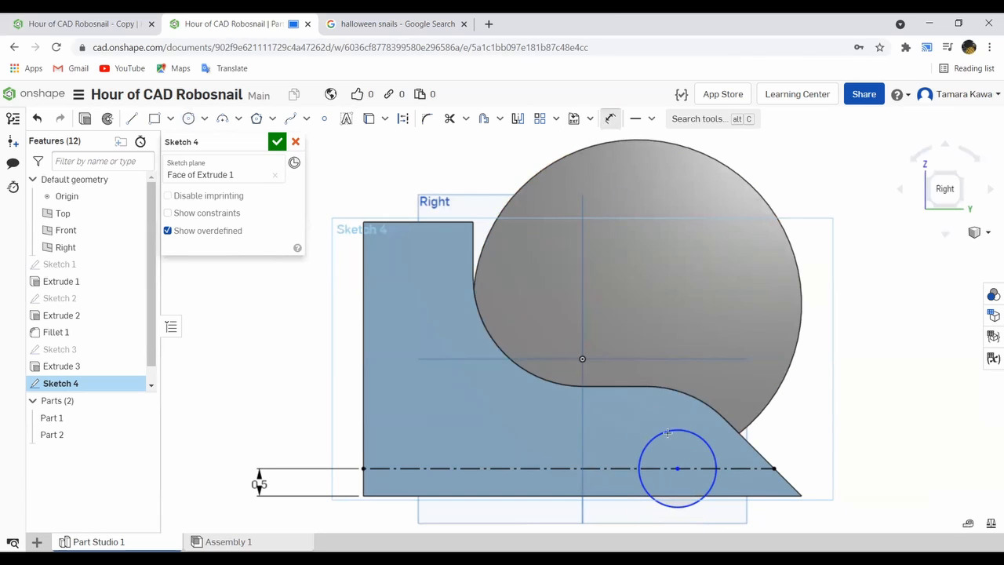
{"action": "left_click", "coordinate": [650, 441]}
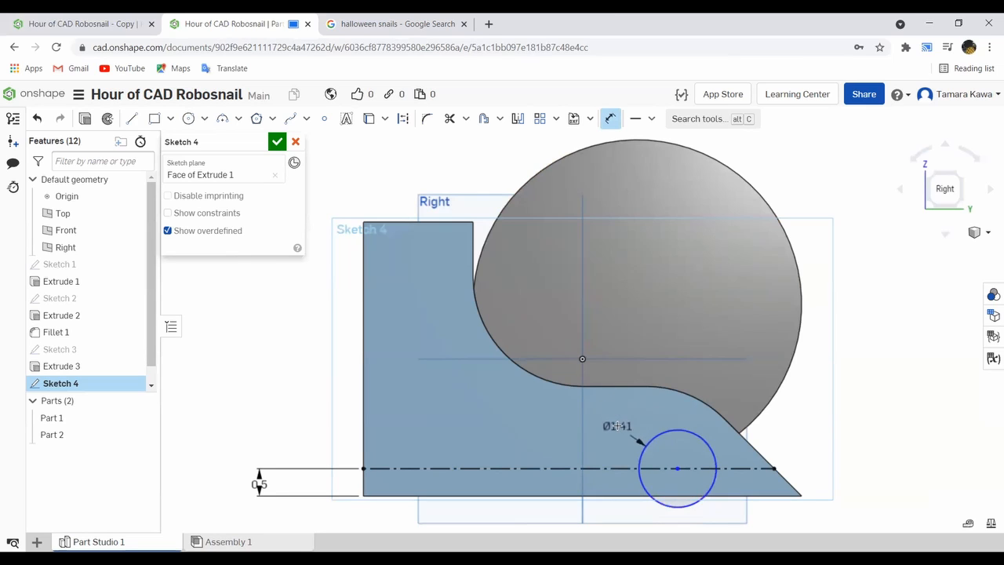
{"action": "left_click", "coordinate": [615, 412]}
{"action": "type", "text": "0.5"}
{"action": "key", "text": "Return"}
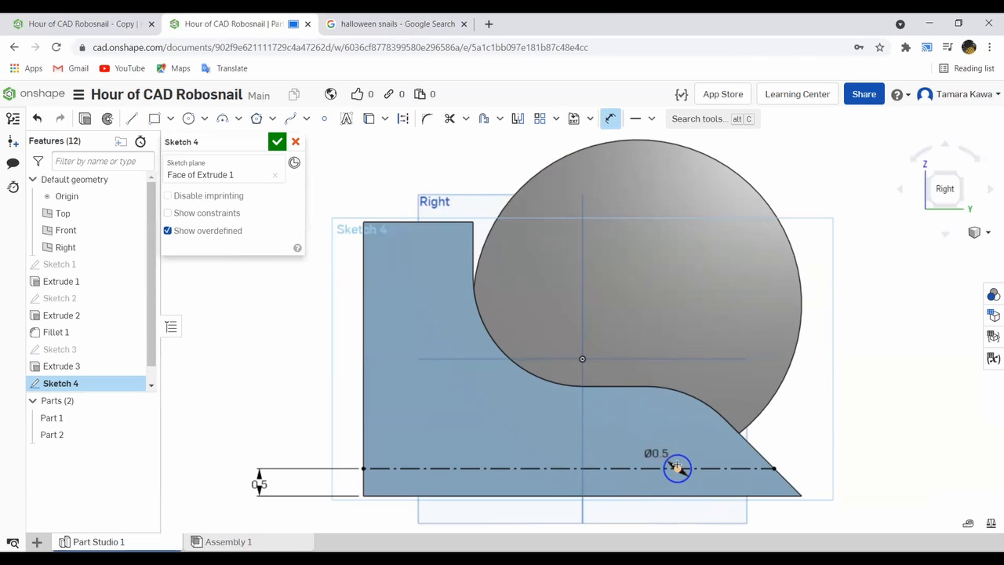
{"action": "scroll", "coordinate": [693, 474], "scroll_direction": "down", "scroll_amount": 3}
{"action": "scroll", "coordinate": [693, 474], "scroll_direction": "up", "scroll_amount": 5}
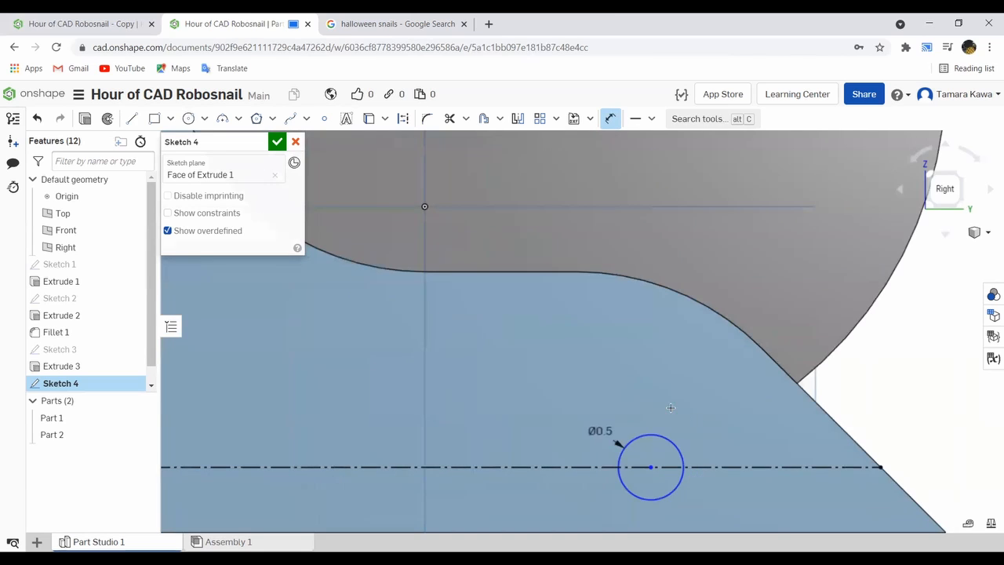
{"action": "middle_click_drag", "start_coordinate": [691, 426], "coordinate": [605, 389]}
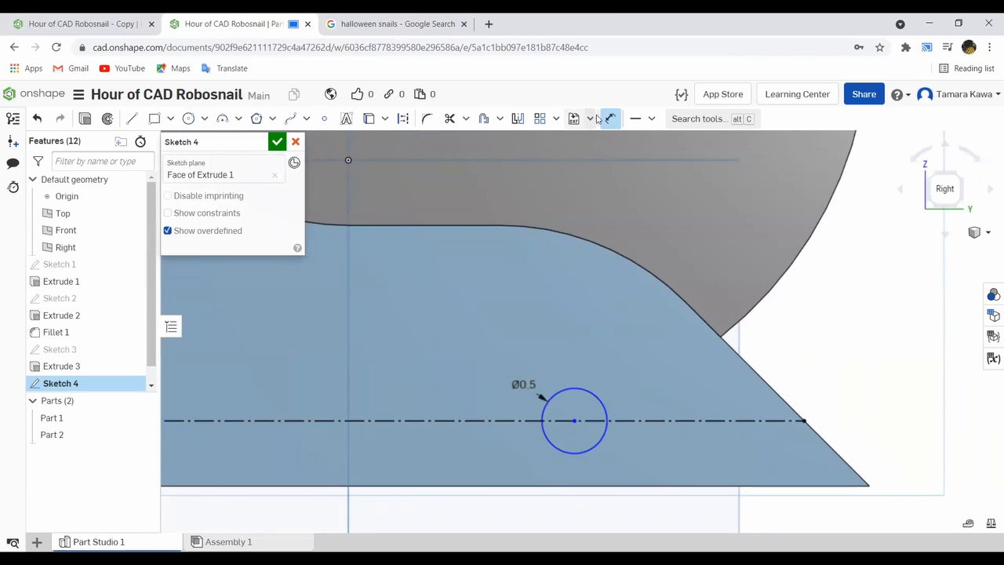
{"action": "left_click", "coordinate": [603, 405]}
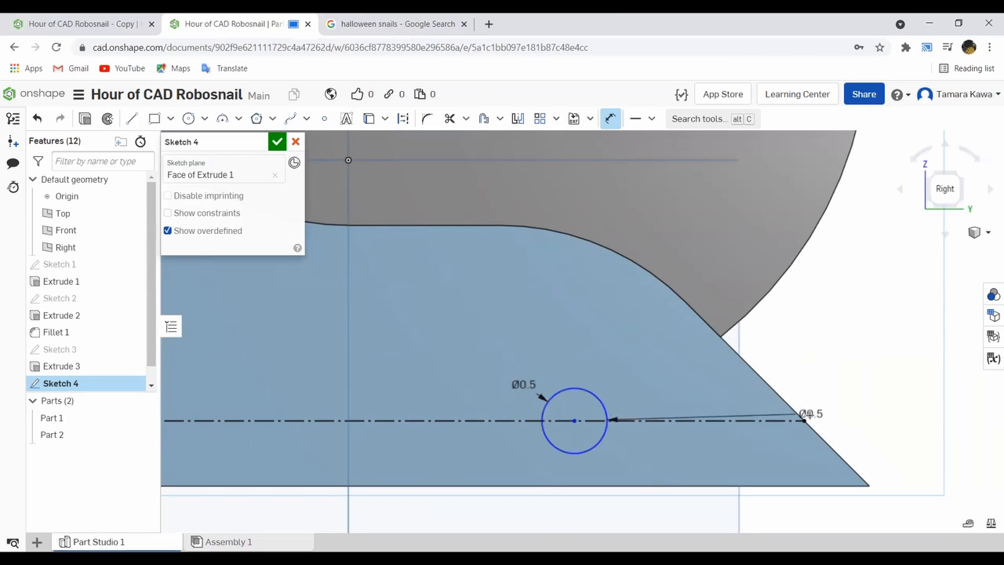
{"action": "left_click", "coordinate": [777, 395]}
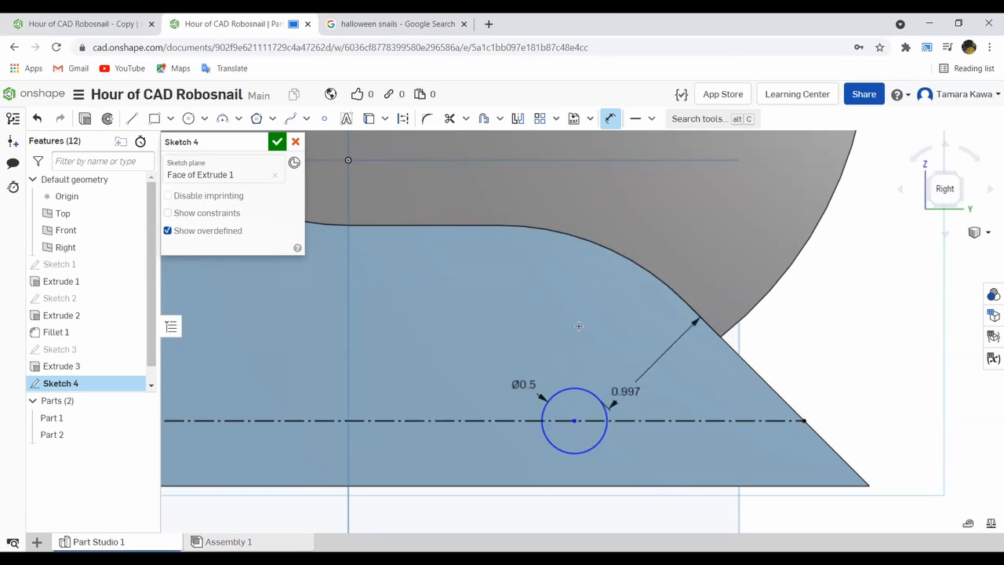
{"action": "key", "text": "Escape"}
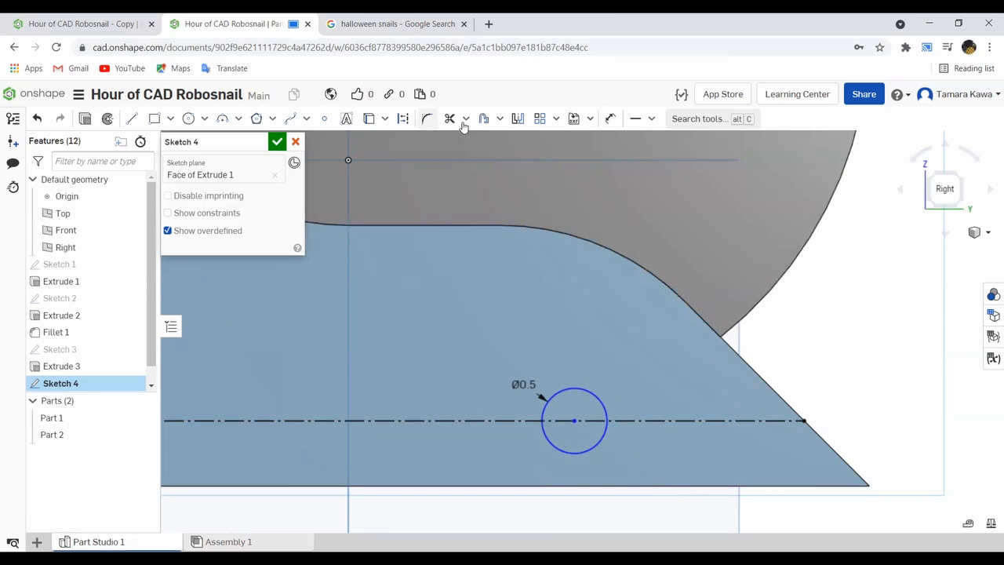
{"action": "left_click", "coordinate": [607, 118]}
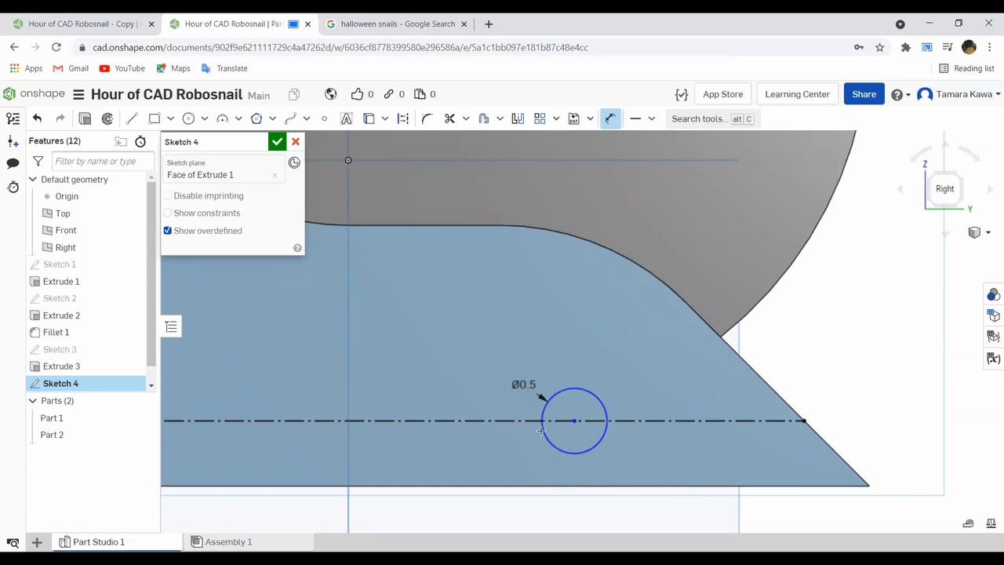
{"action": "left_click", "coordinate": [540, 485]}
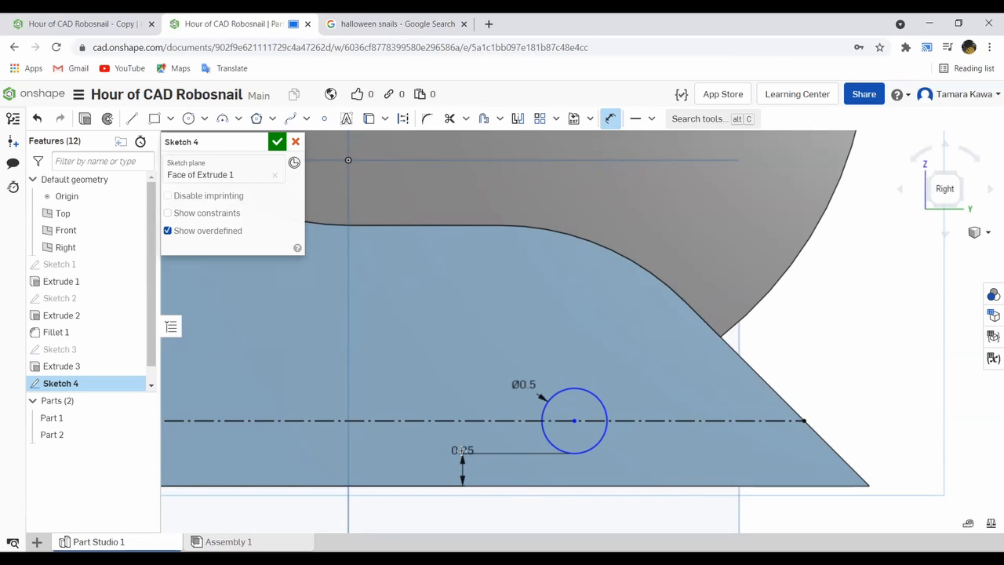
{"action": "key", "text": "Escape"}
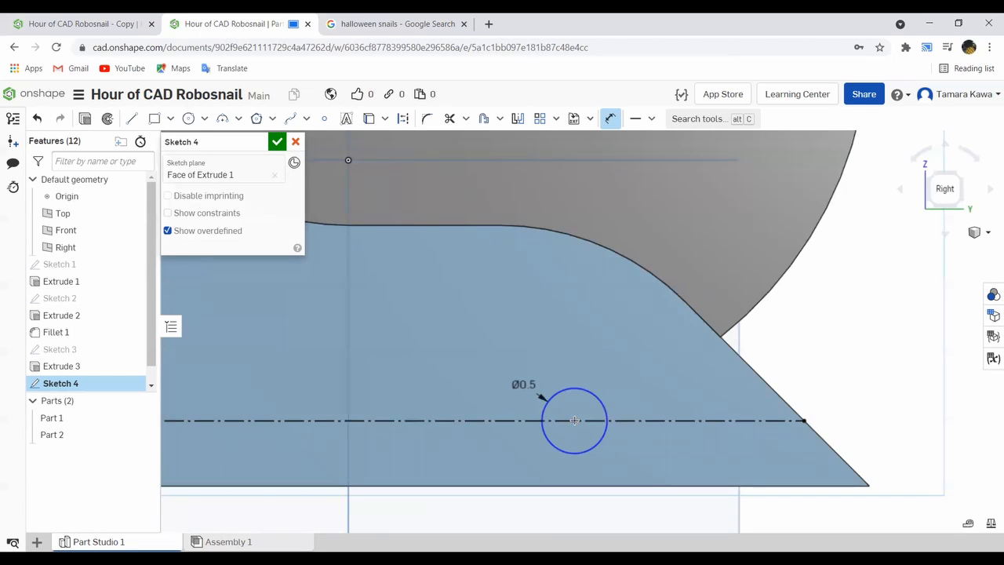
- Dimension the horizontal distance from the circle's center to the construction line's tail-side endpoint as 1.5 in
{"action": "left_click", "coordinate": [575, 420]}
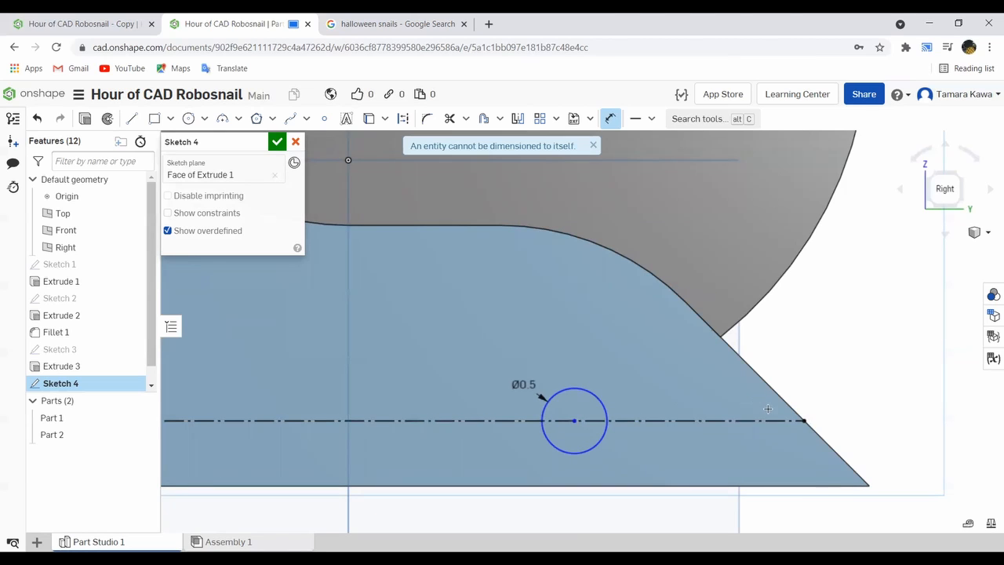
{"action": "left_click", "coordinate": [799, 416]}
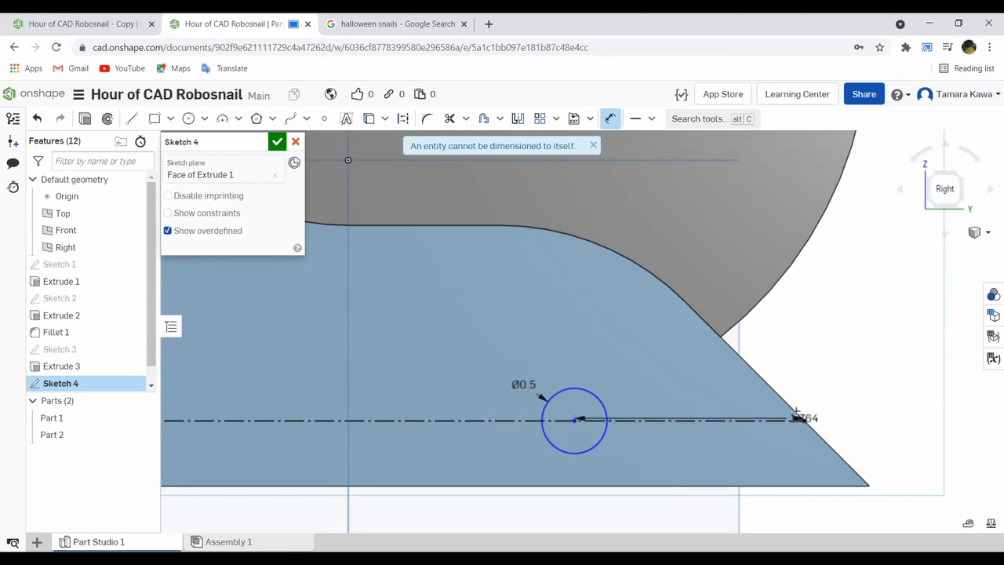
{"action": "left_click", "coordinate": [683, 263]}
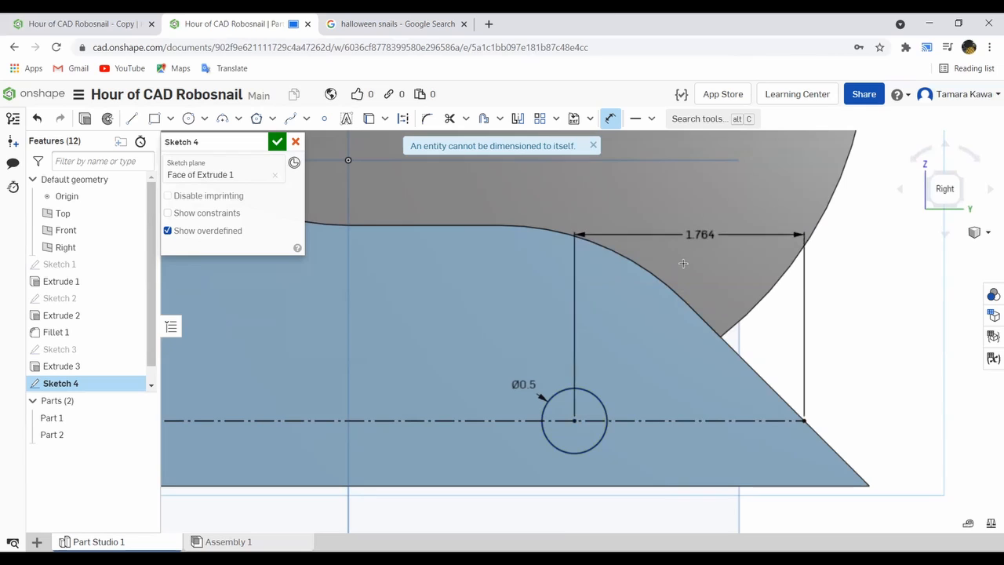
{"action": "type", "text": "1.5 i"}
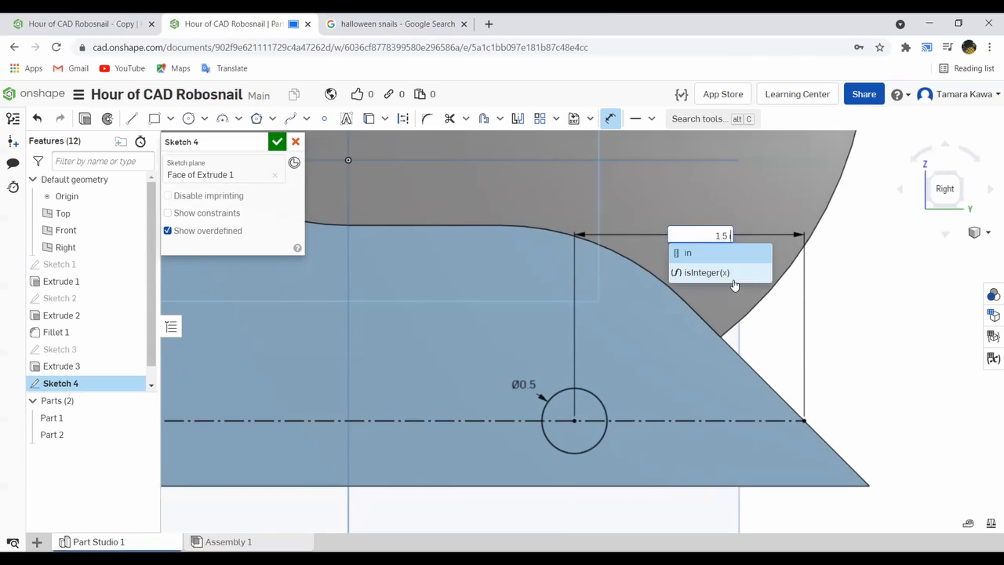
{"action": "key", "text": "Return"}
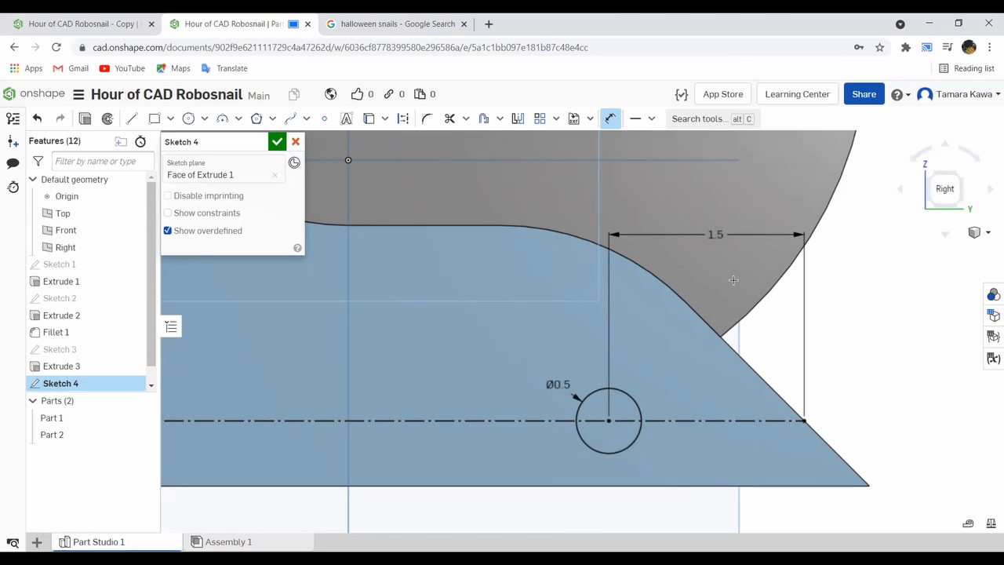
- Undo the circle's position and diameter dimensions, keeping the circle as originally drawn on the construction line
{"action": "scroll", "coordinate": [619, 318], "scroll_direction": "down", "scroll_amount": 5}
{"action": "scroll", "coordinate": [580, 298], "scroll_direction": "up", "scroll_amount": 4}
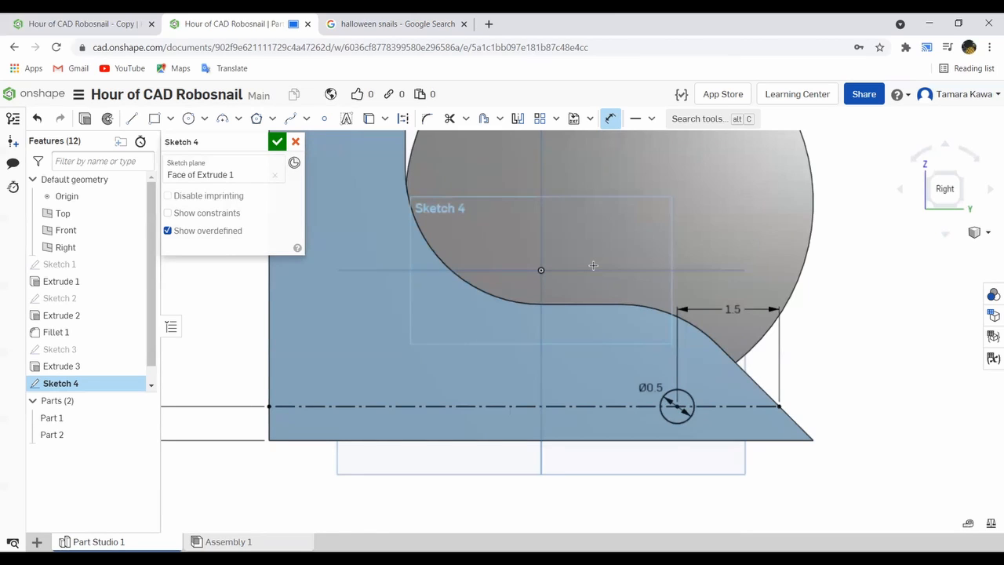
{"action": "key", "text": "ctrl+z"}
{"action": "key", "text": "ctrl+z"}
{"action": "key", "text": "ctrl+z"}
{"action": "key", "text": "ctrl+z"}
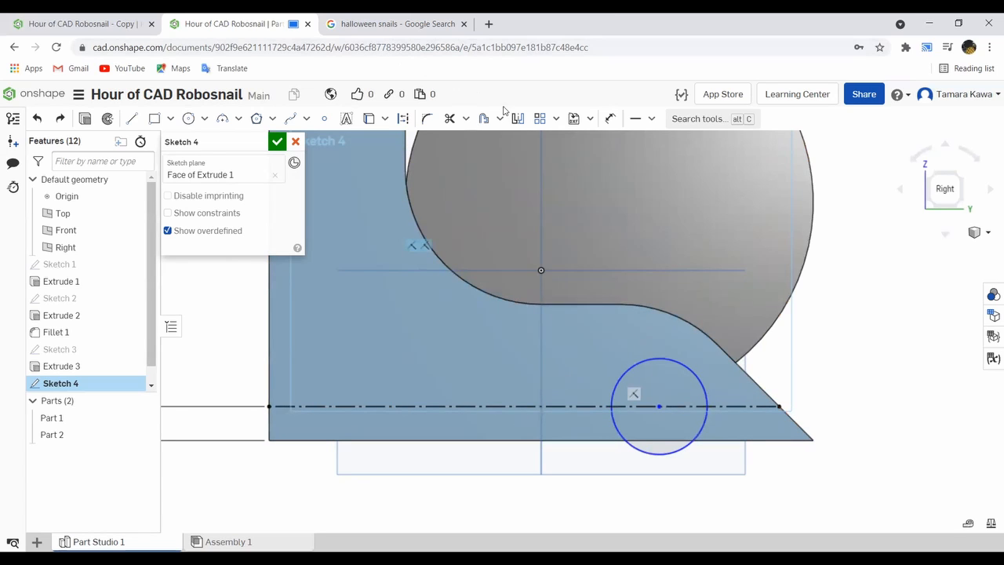
- Dimension the circle near the tail to a diameter of 0.5 in
{"action": "left_click", "coordinate": [609, 121]}
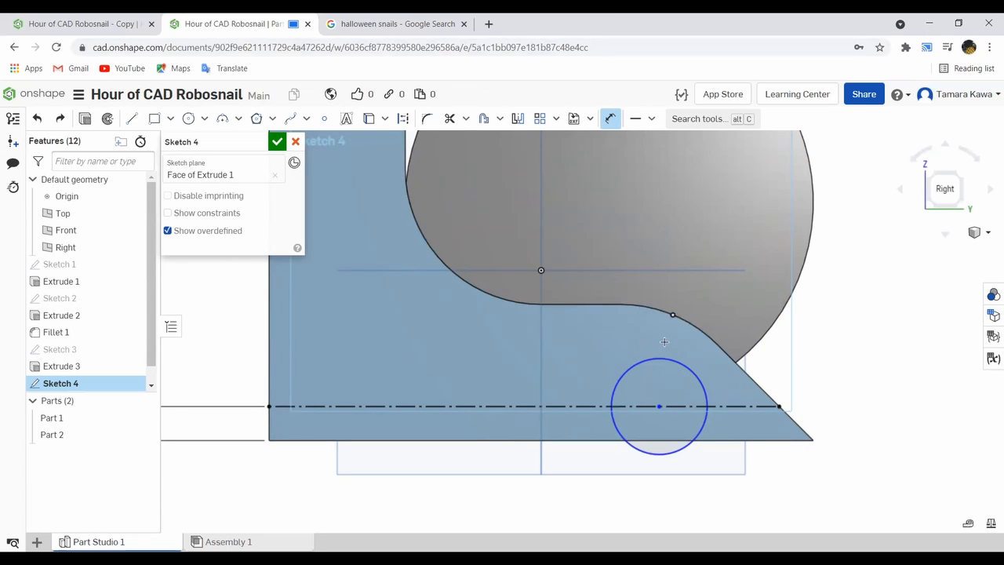
{"action": "left_click", "coordinate": [650, 362]}
{"action": "left_click", "coordinate": [496, 361]}
{"action": "type", "text": ".5"}
{"action": "key", "text": "Return"}
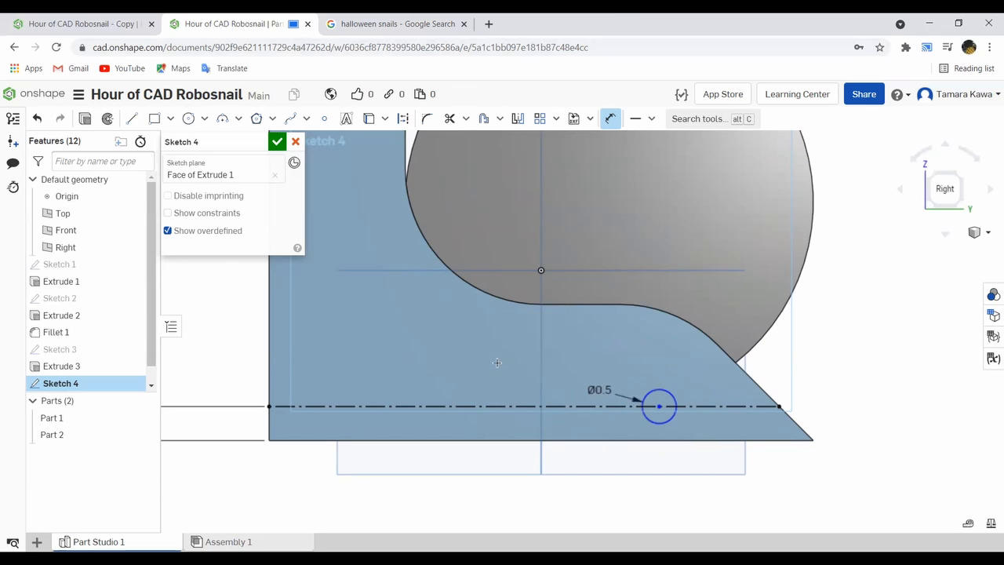
{"action": "left_click", "coordinate": [657, 392]}
{"action": "left_click", "coordinate": [777, 406]}
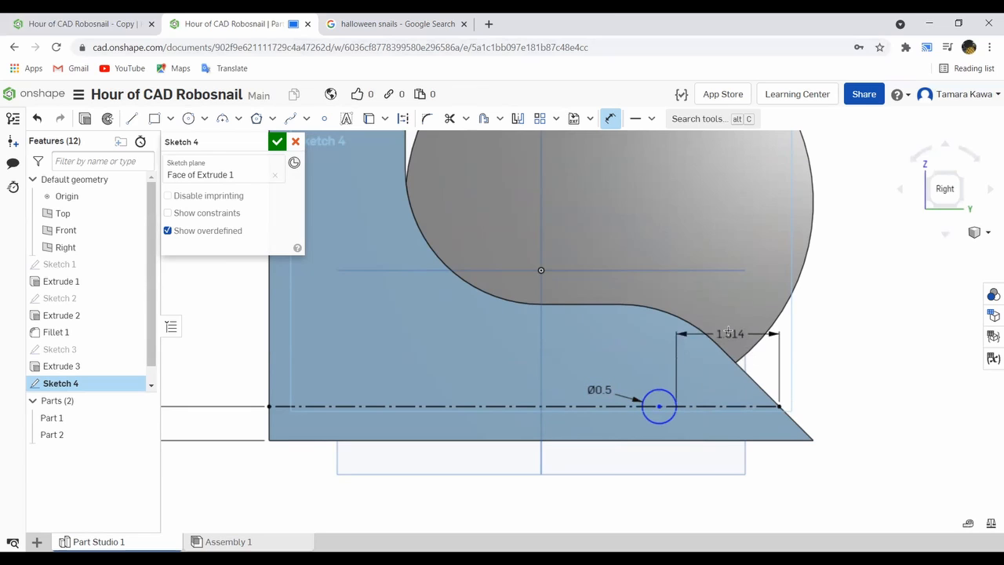
{"action": "key", "text": "Escape"}
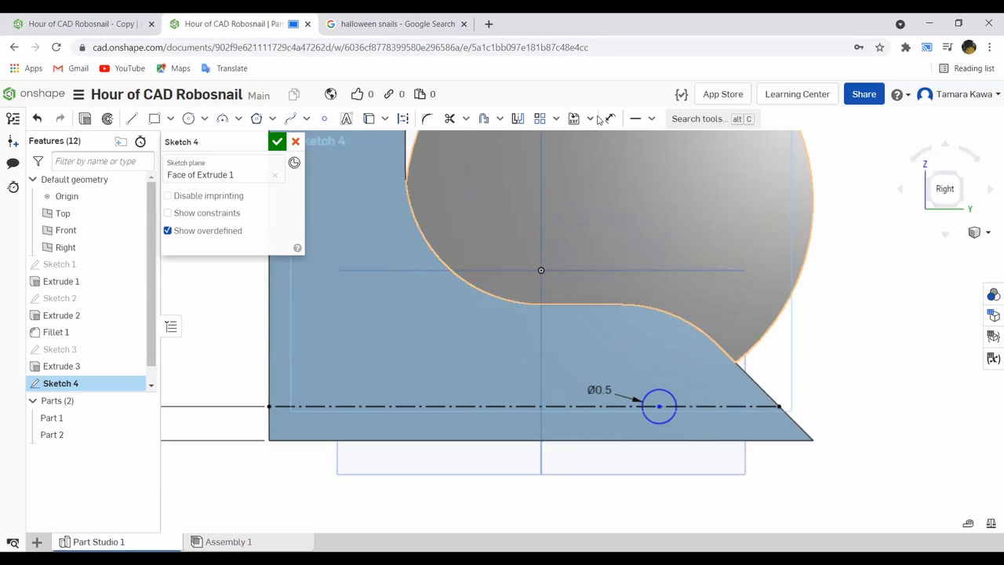
- Dimension the horizontal distance from the circle's center to the construction line's tail-side endpoint as 1.5 in and finish the sketch
{"action": "left_click", "coordinate": [659, 406]}
{"action": "left_click", "coordinate": [778, 406]}
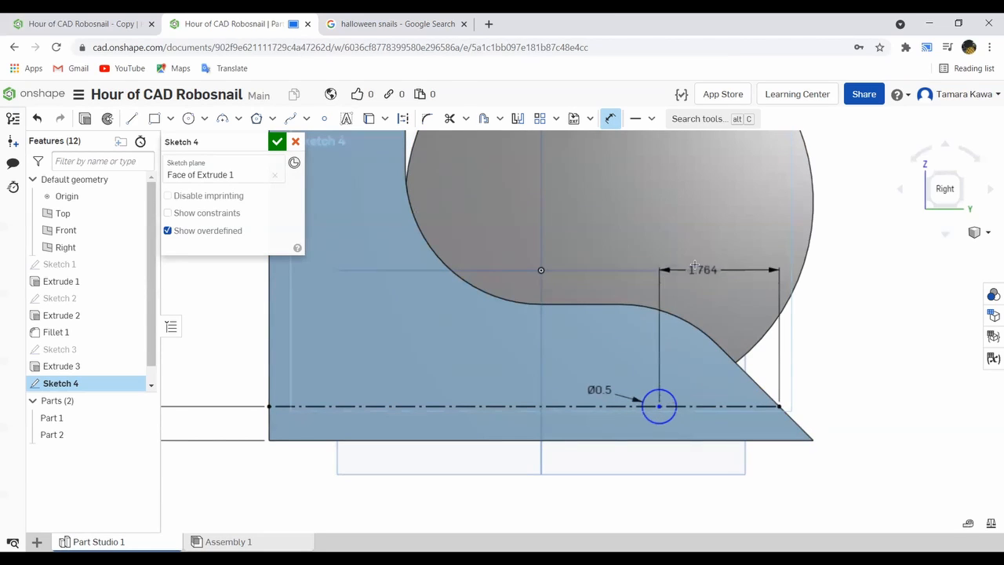
{"action": "left_click", "coordinate": [703, 235]}
{"action": "type", "text": "1.5"}
{"action": "key", "text": "Return"}
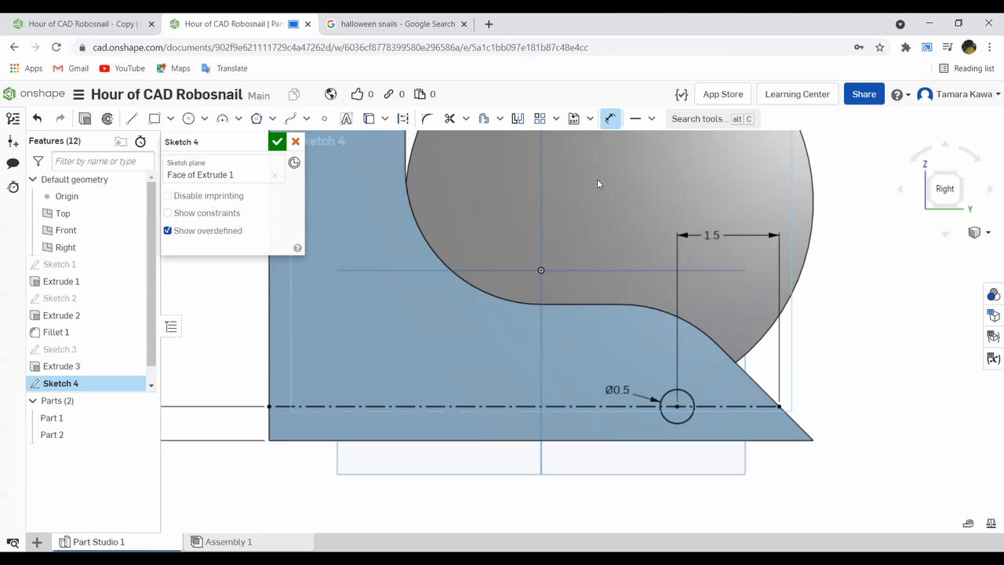
{"action": "scroll", "coordinate": [682, 419], "scroll_direction": "down", "scroll_amount": 1}
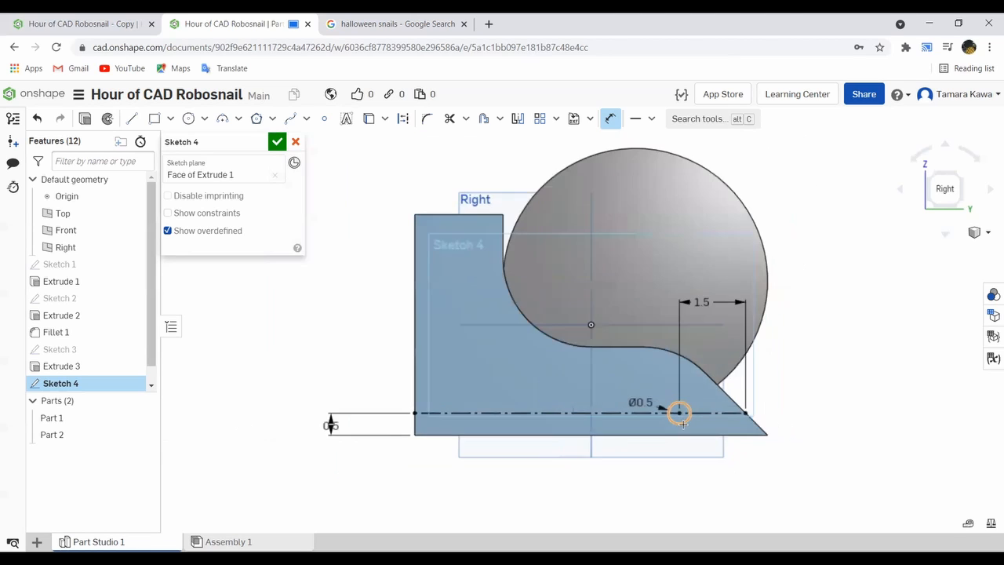
{"action": "scroll", "coordinate": [674, 411], "scroll_direction": "up", "scroll_amount": 3}
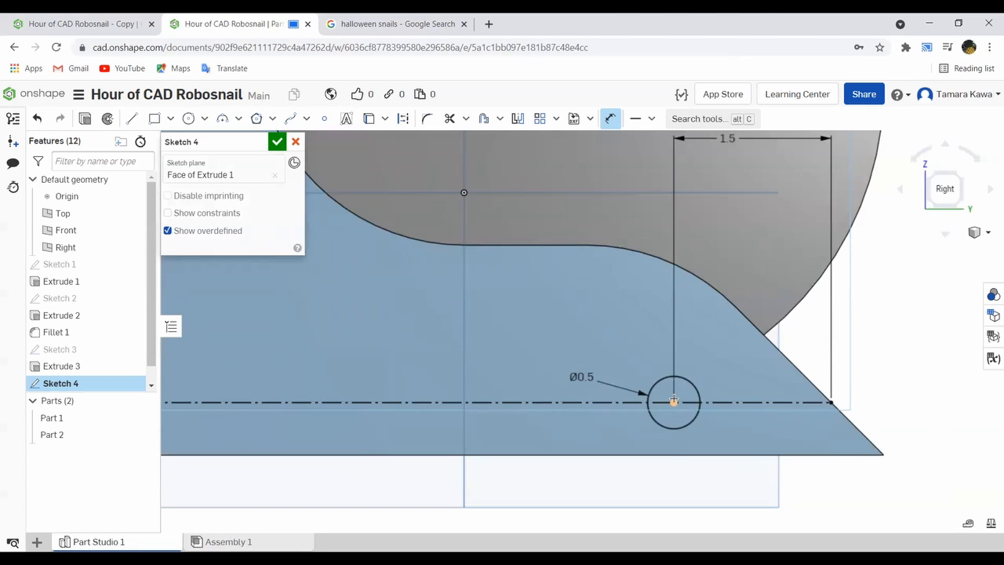
{"action": "left_click", "coordinate": [674, 399]}
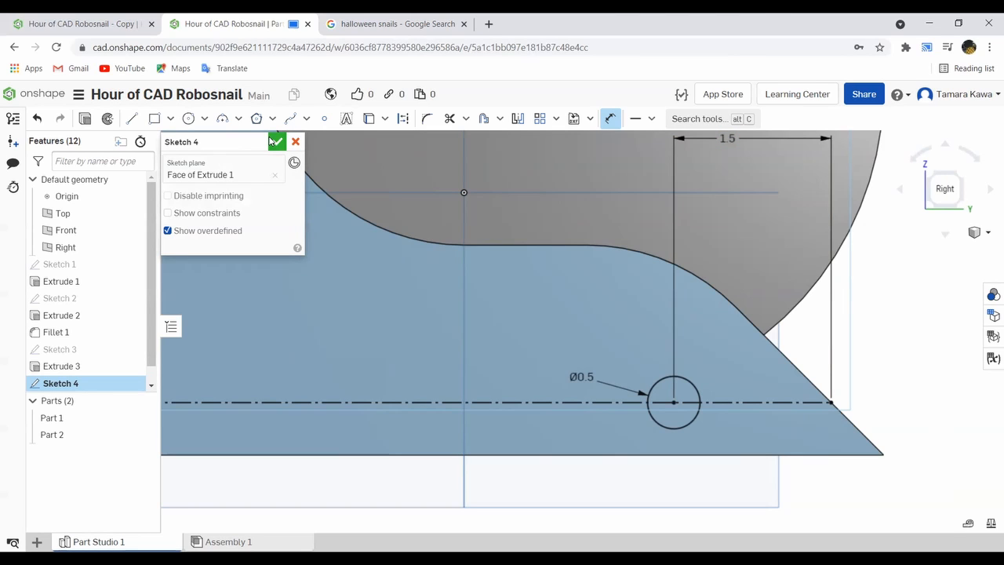
{"action": "left_click", "coordinate": [274, 141]}
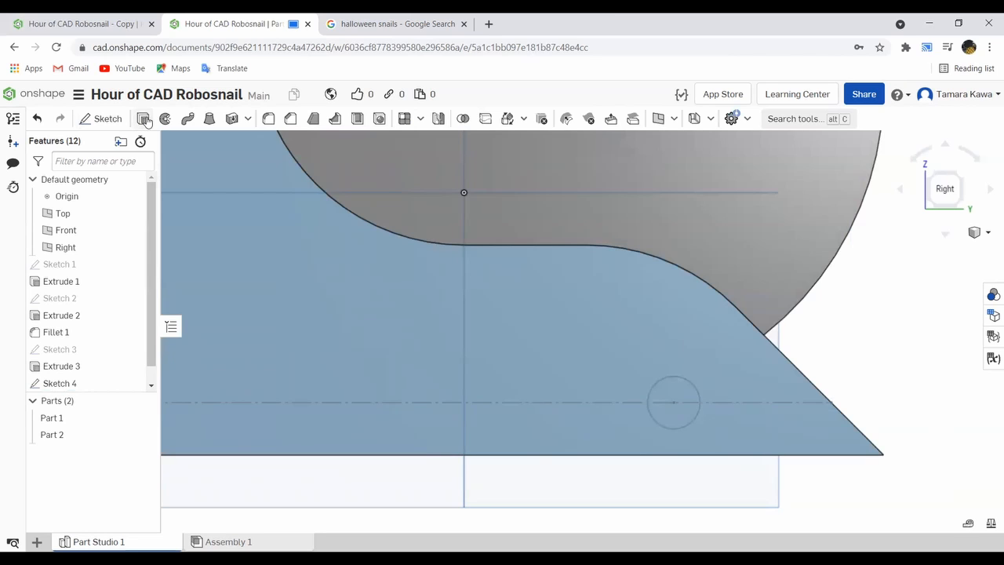
- Extrude the 0.5 in circle as a Remove cut with the Through all end type to make a hole in the body
{"action": "left_click", "coordinate": [143, 119]}
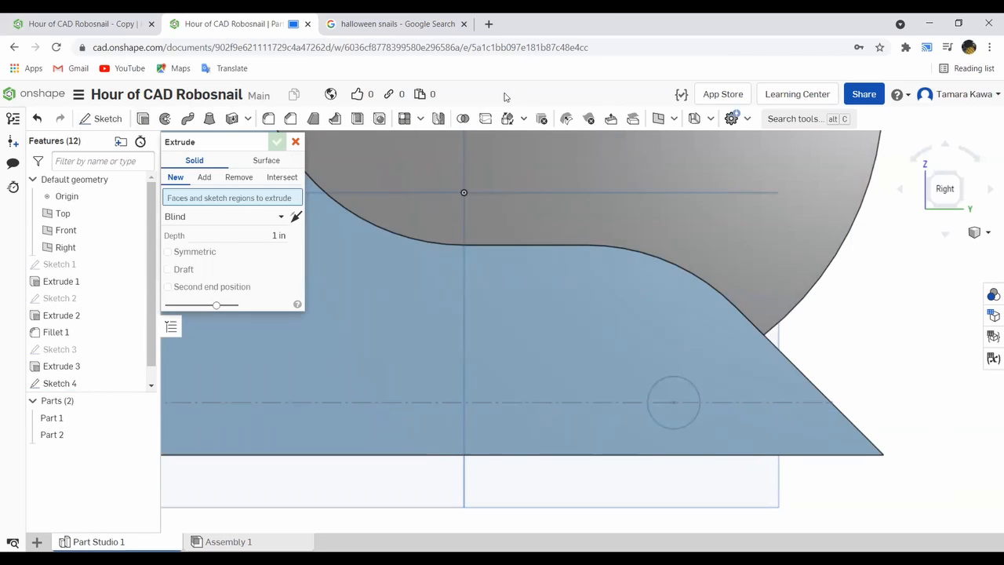
{"action": "left_click", "coordinate": [674, 394]}
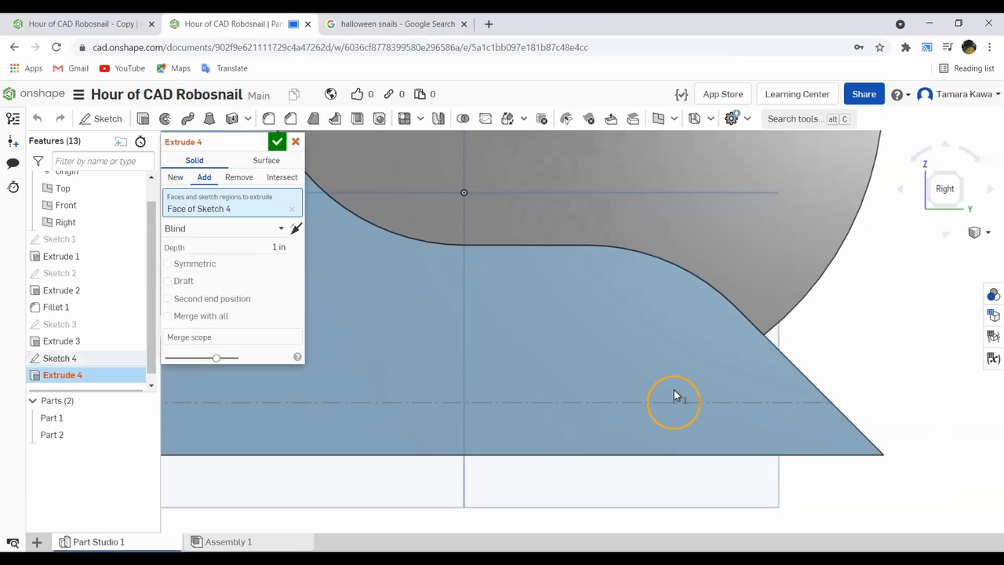
{"action": "left_click", "coordinate": [239, 178]}
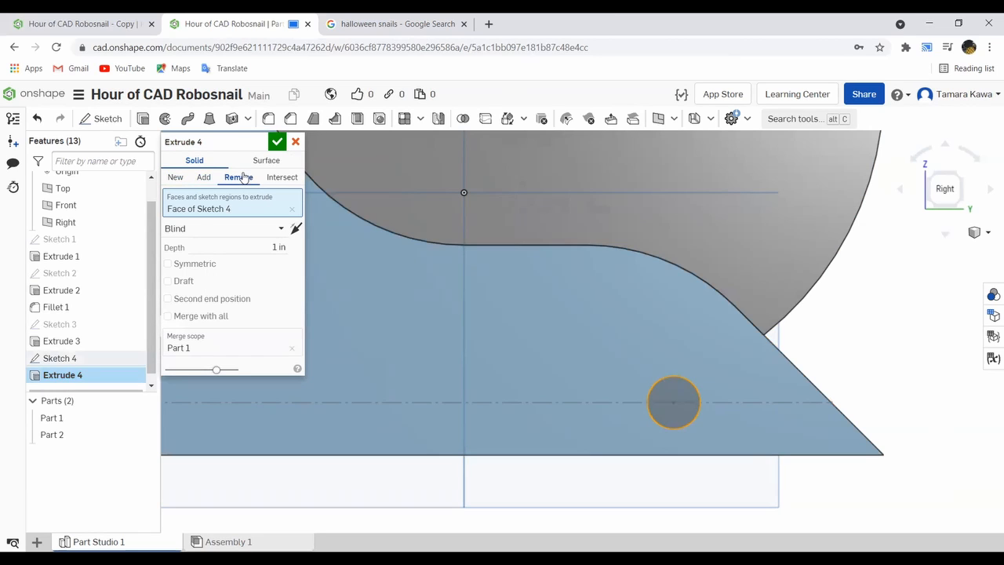
{"action": "left_click", "coordinate": [259, 233]}
{"action": "left_click", "coordinate": [226, 332]}
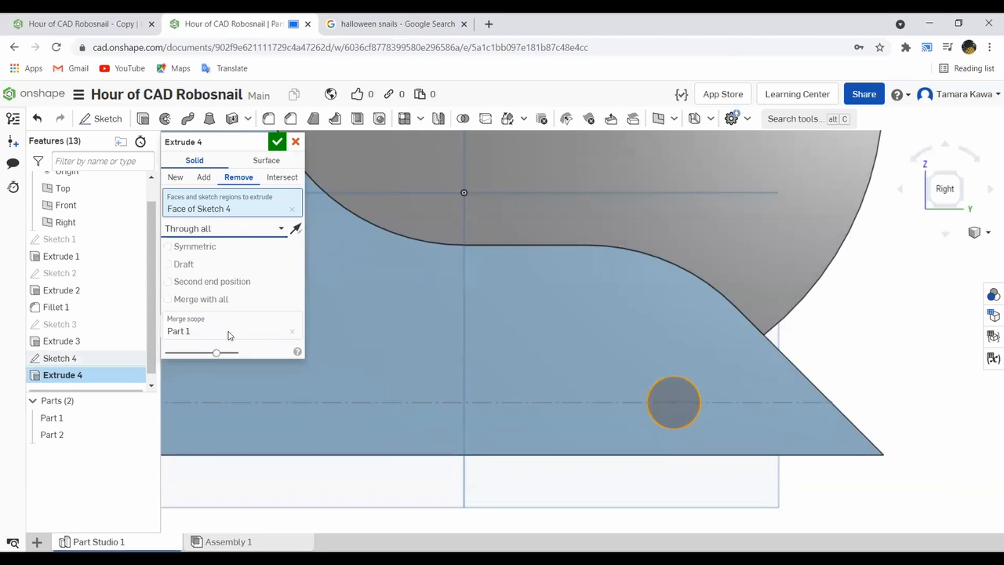
{"action": "right_click_drag", "start_coordinate": [877, 259], "coordinate": [658, 231]}
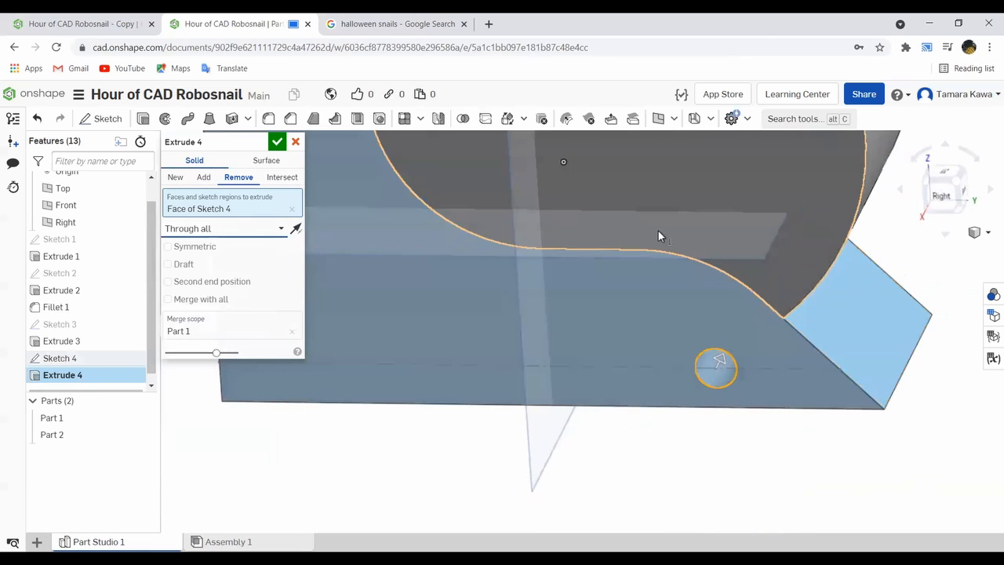
{"action": "left_click", "coordinate": [277, 141]}
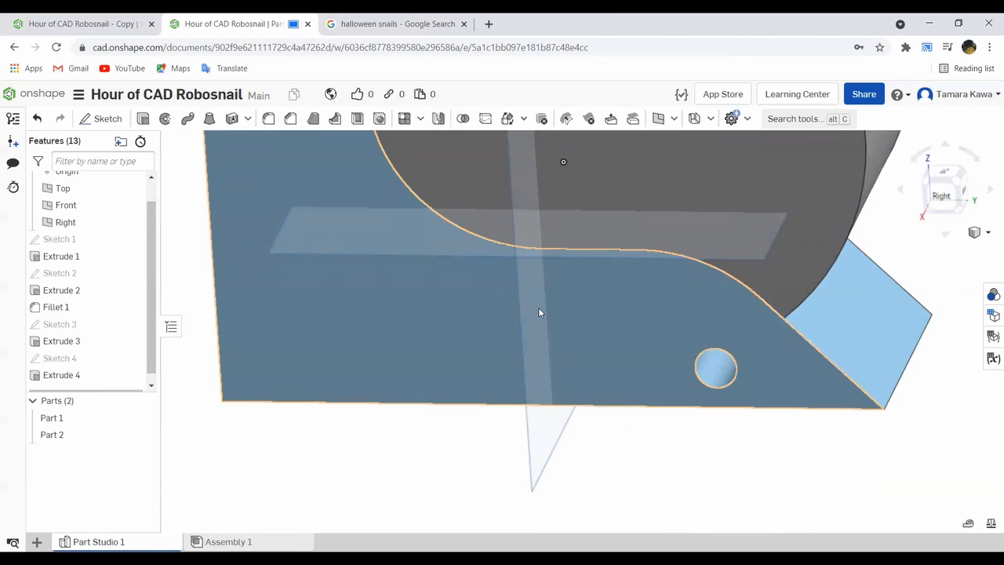
- Start a linear feature pattern and set the bottom edge of the body's side face as its direction
{"action": "scroll", "coordinate": [538, 307], "scroll_direction": "down", "scroll_amount": 2}
{"action": "right_click_drag", "start_coordinate": [441, 320], "coordinate": [448, 300]}
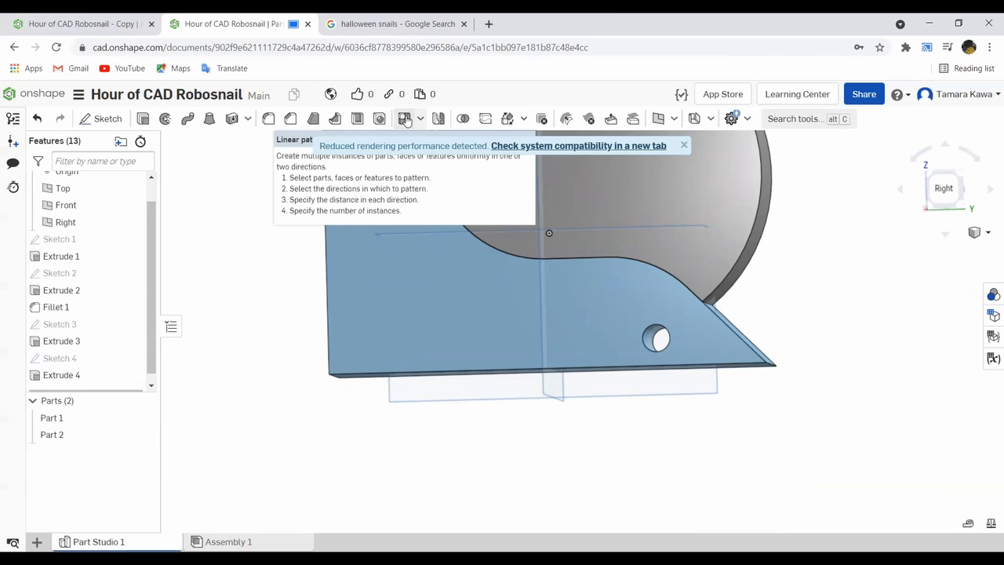
{"action": "left_click", "coordinate": [406, 119]}
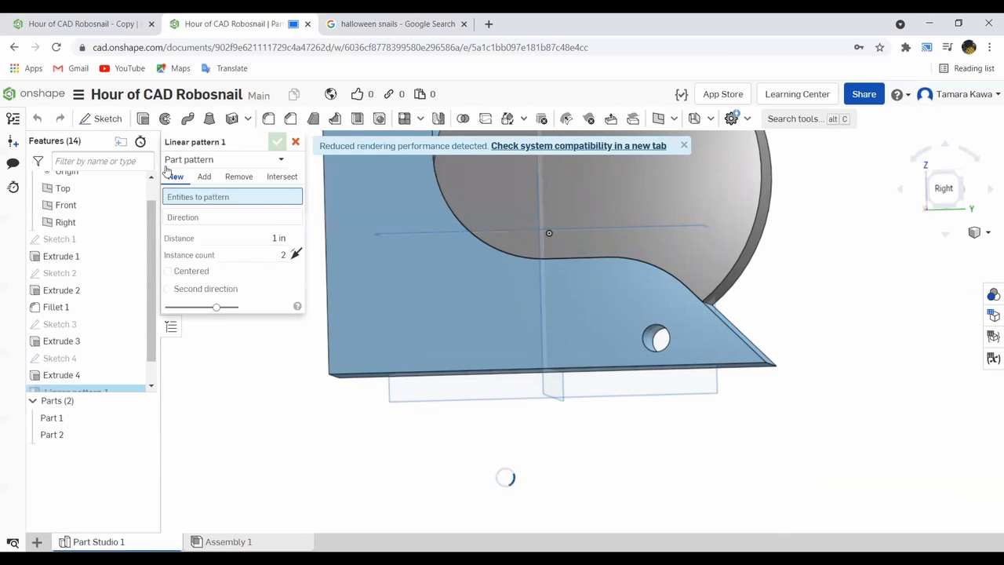
{"action": "left_click", "coordinate": [234, 161]}
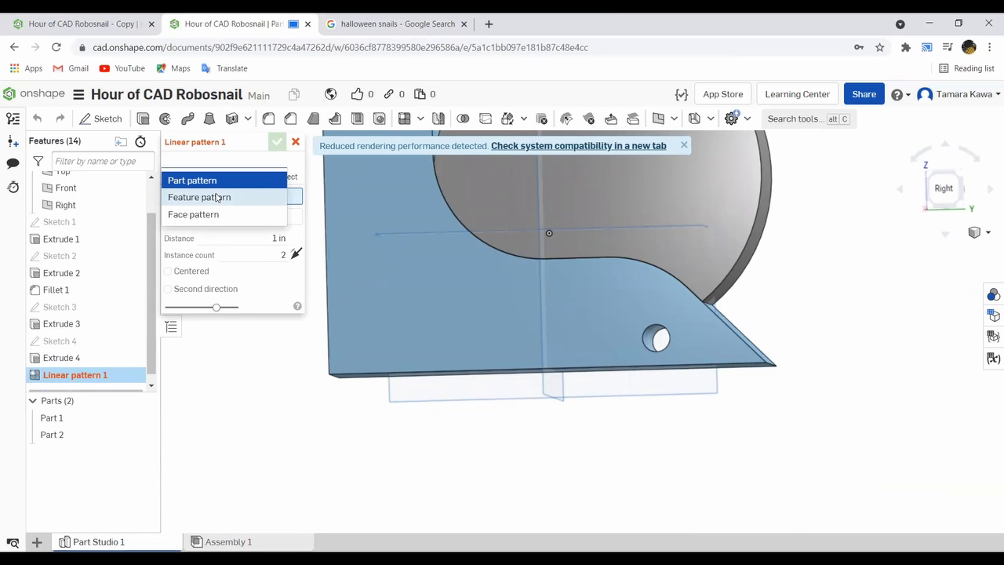
{"action": "left_click", "coordinate": [217, 197]}
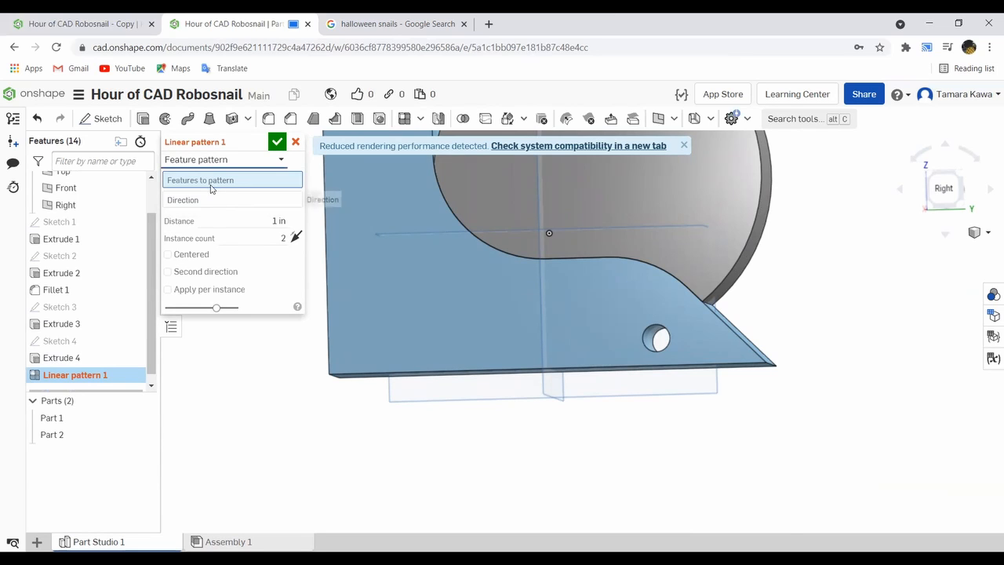
{"action": "left_click", "coordinate": [647, 339]}
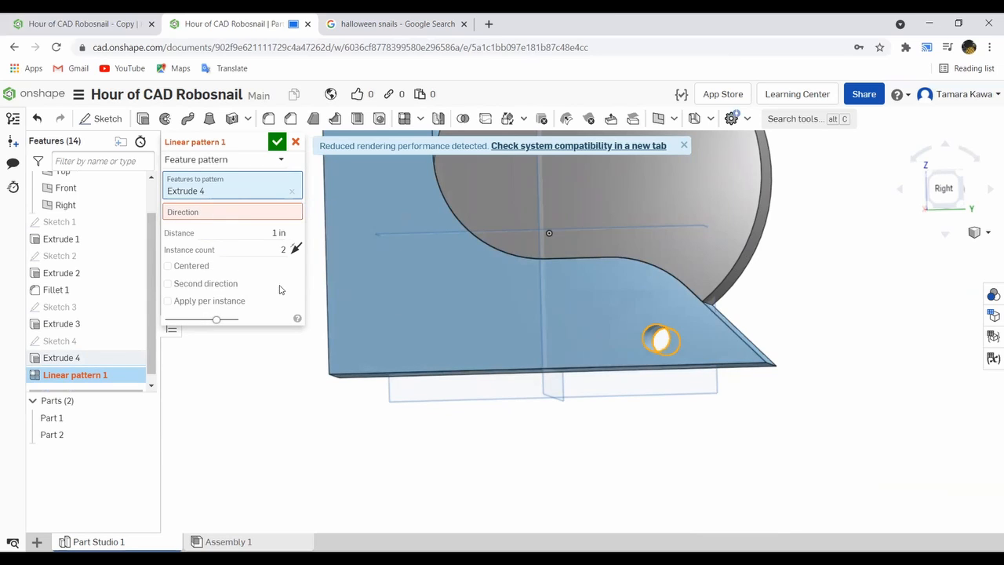
{"action": "left_click", "coordinate": [356, 374]}
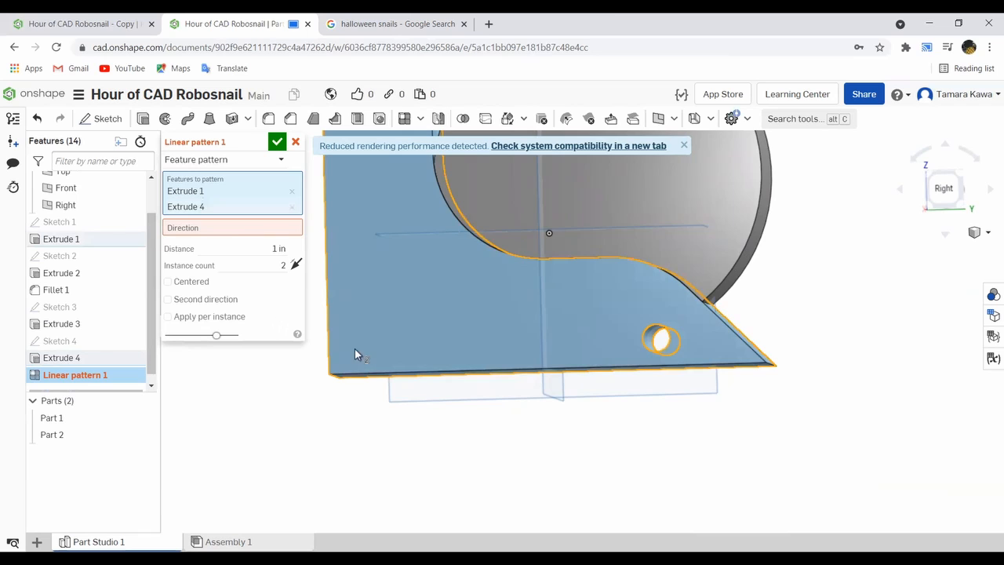
{"action": "right_click_drag", "start_coordinate": [355, 348], "coordinate": [314, 259]}
{"action": "left_click", "coordinate": [291, 206]}
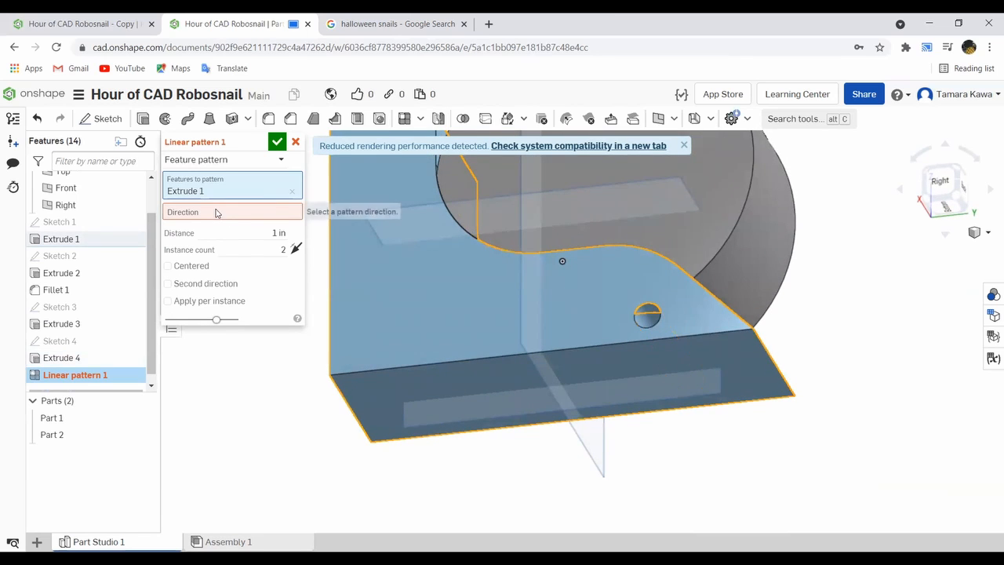
{"action": "left_click", "coordinate": [216, 213]}
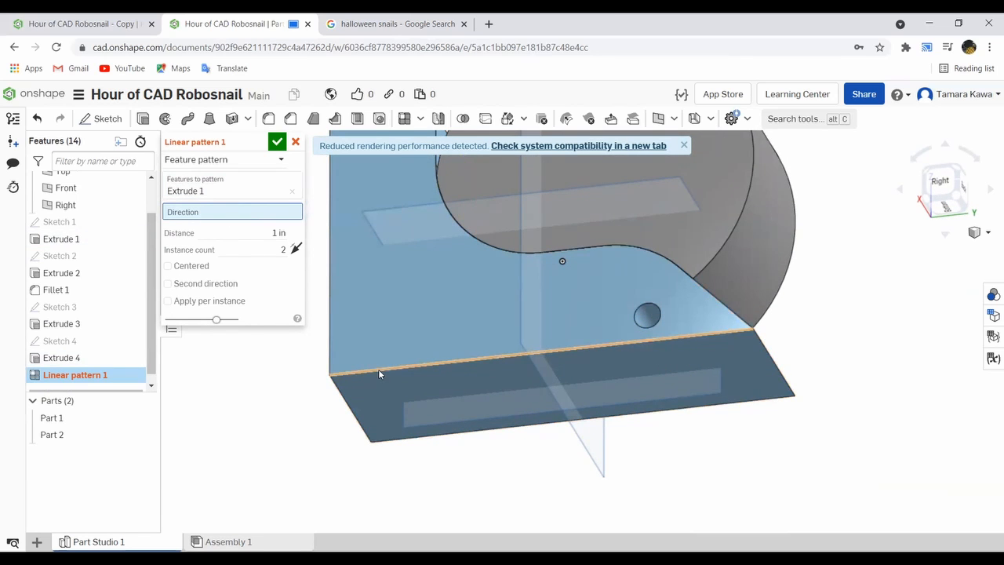
{"action": "left_click", "coordinate": [379, 369]}
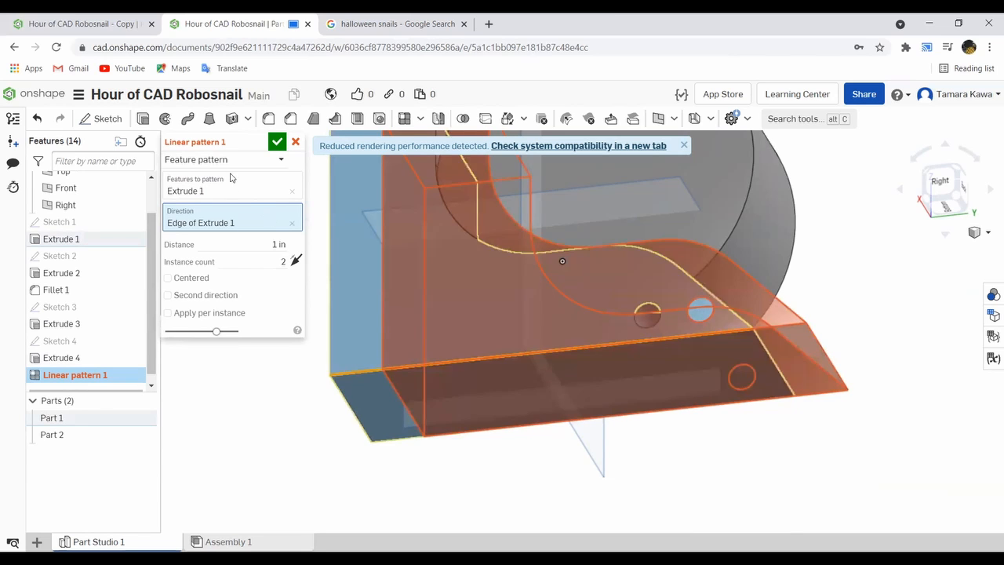
- Replace the body extrude with the hole cut as the patterned feature and reverse the direction toward the head
{"action": "left_click", "coordinate": [290, 194]}
{"action": "left_click", "coordinate": [290, 193]}
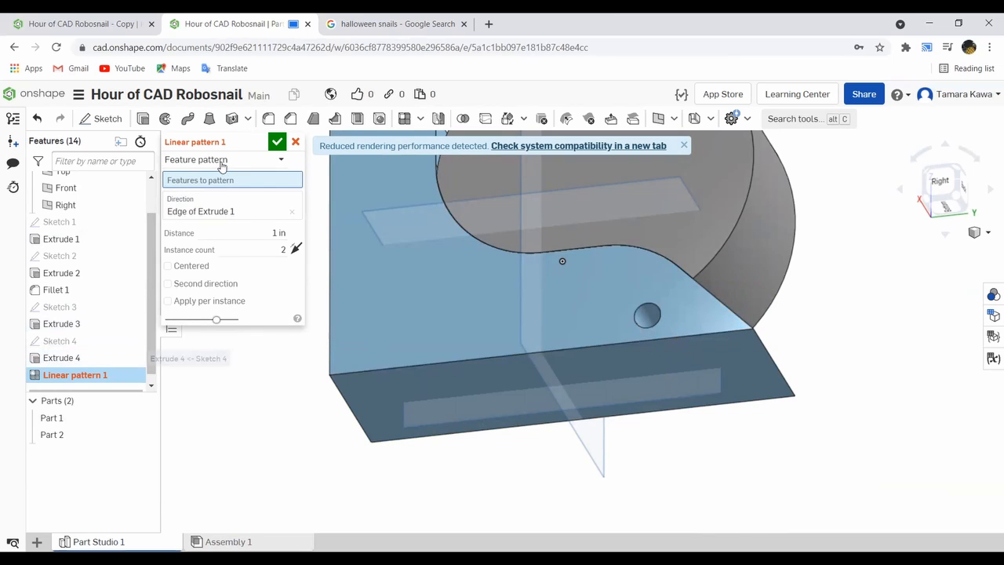
{"action": "left_click", "coordinate": [47, 358]}
{"action": "right_click_drag", "start_coordinate": [536, 254], "coordinate": [543, 298]}
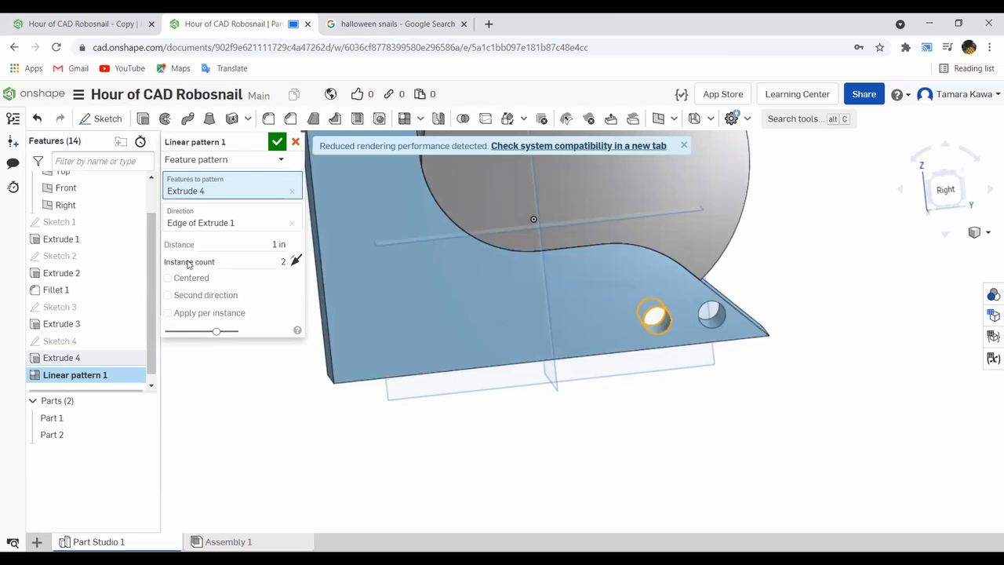
{"action": "left_click", "coordinate": [298, 261]}
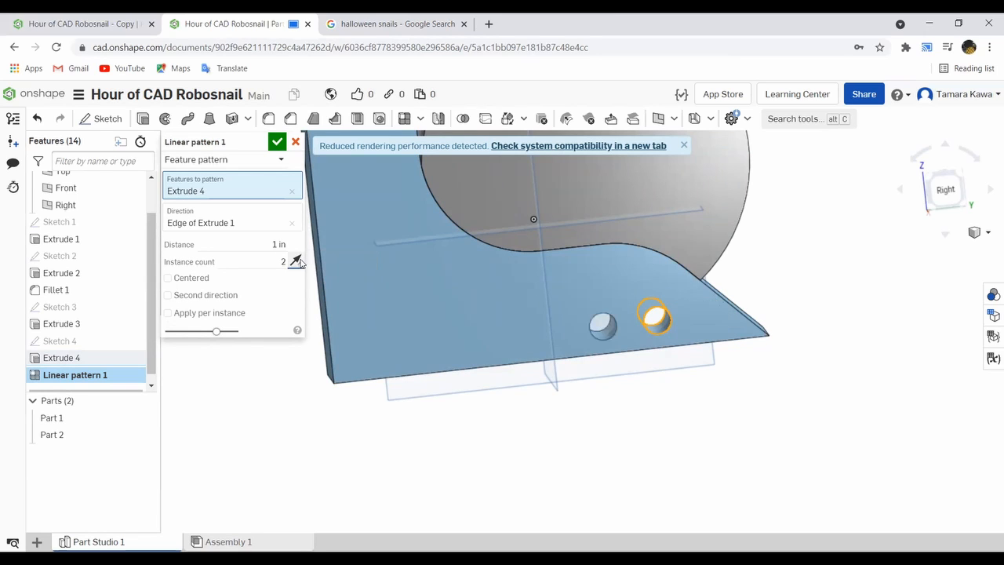
- Set the hole pattern to 3 instances at a distance of 2 in and discard the pattern
{"action": "left_click", "coordinate": [281, 262]}
{"action": "left_click", "coordinate": [246, 244]}
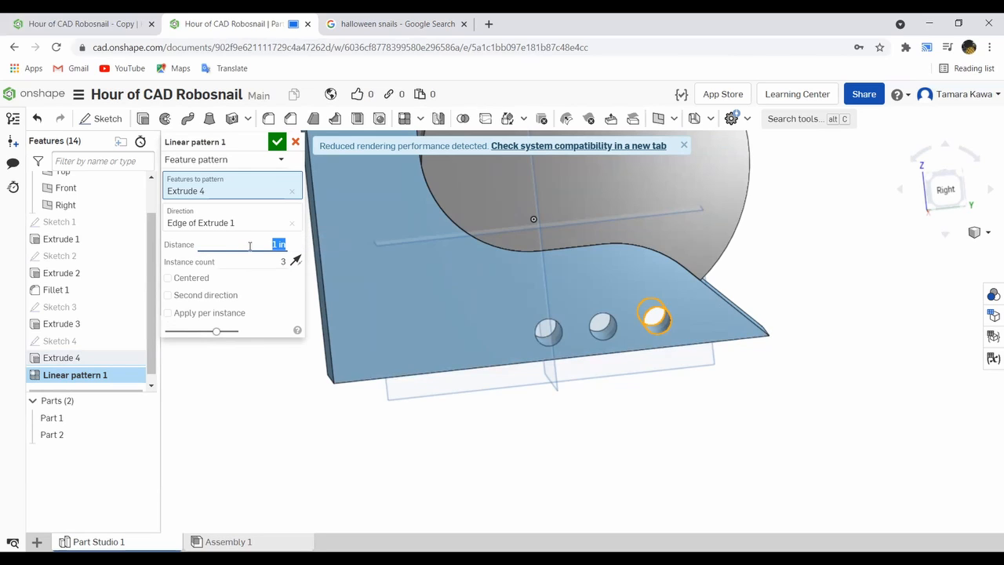
{"action": "type", "text": "2"}
{"action": "key", "text": "Return"}
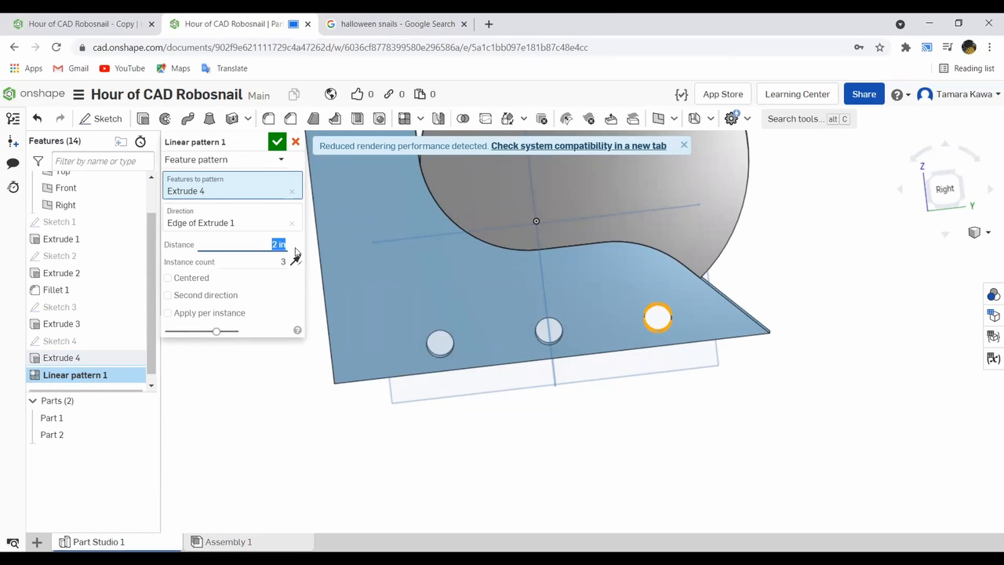
{"action": "right_click_drag", "start_coordinate": [511, 327], "coordinate": [514, 361]}
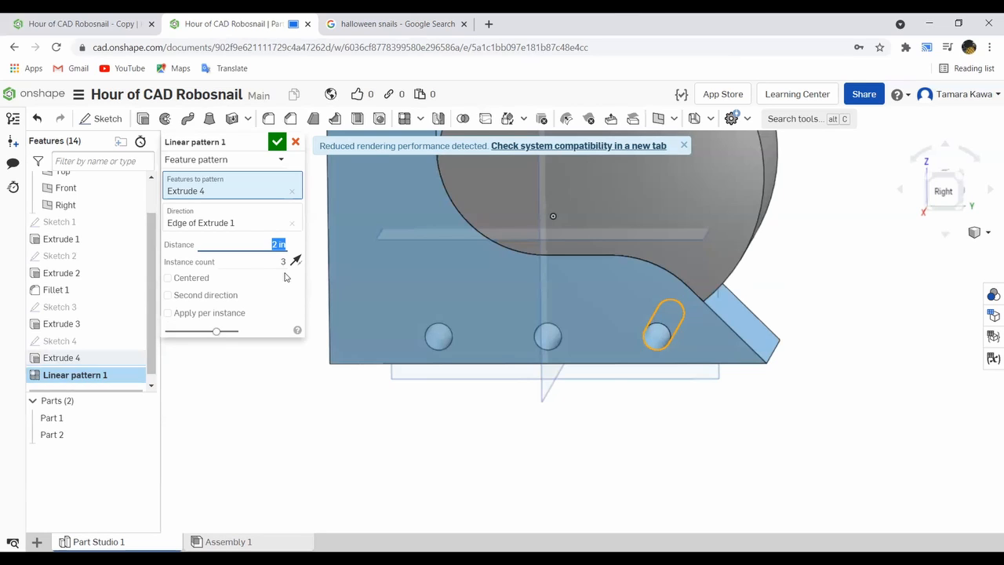
{"action": "left_click", "coordinate": [295, 143]}
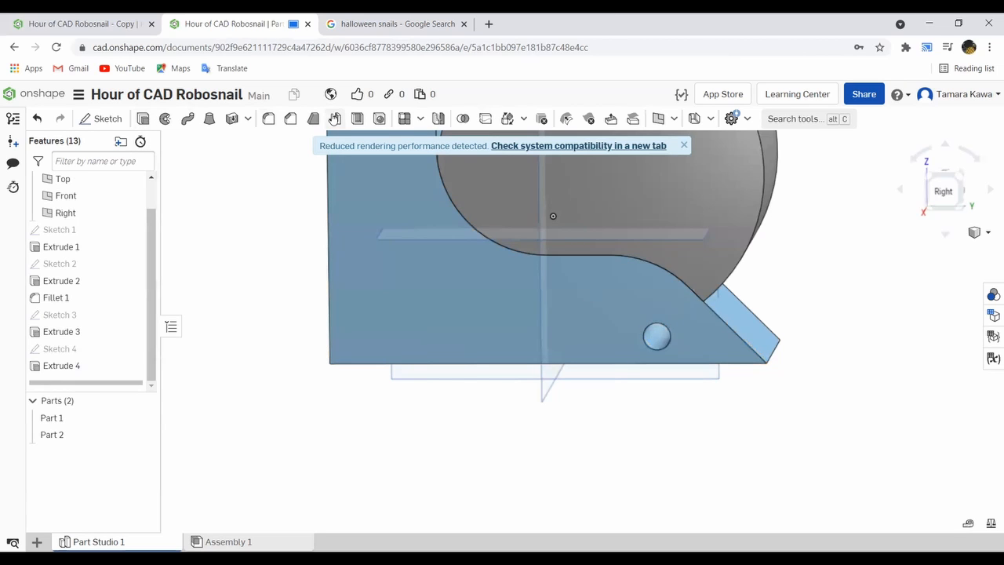
- Start a linear feature pattern of the hole cut with the bottom edge of the body's side face as its direction
{"action": "left_click", "coordinate": [412, 120]}
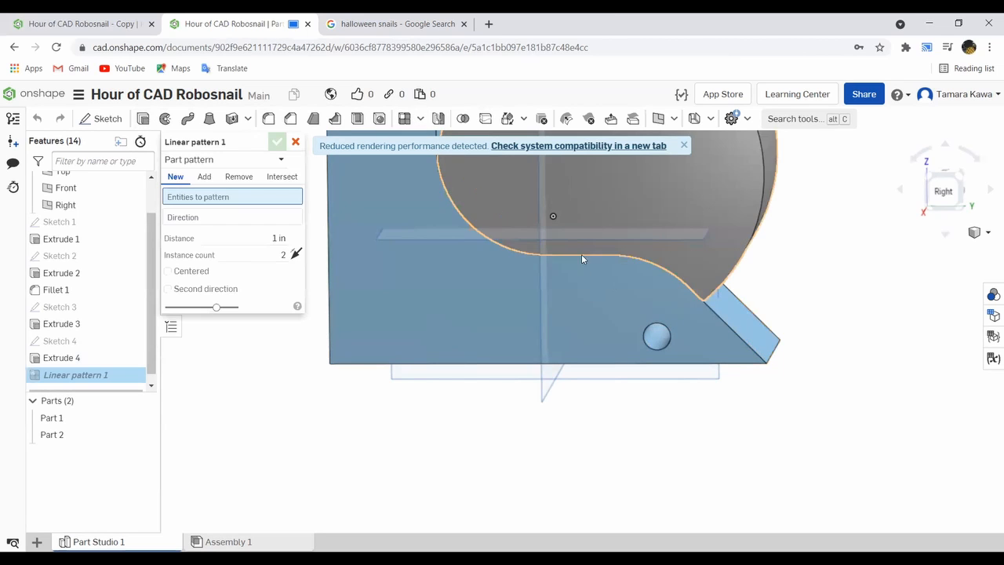
{"action": "left_click", "coordinate": [192, 159]}
{"action": "left_click", "coordinate": [194, 199]}
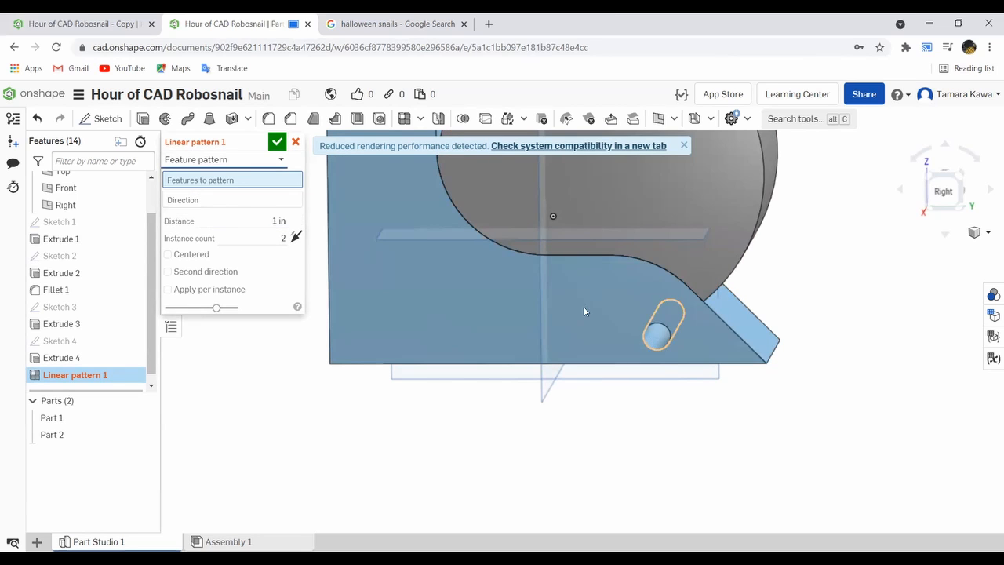
{"action": "left_click", "coordinate": [657, 339]}
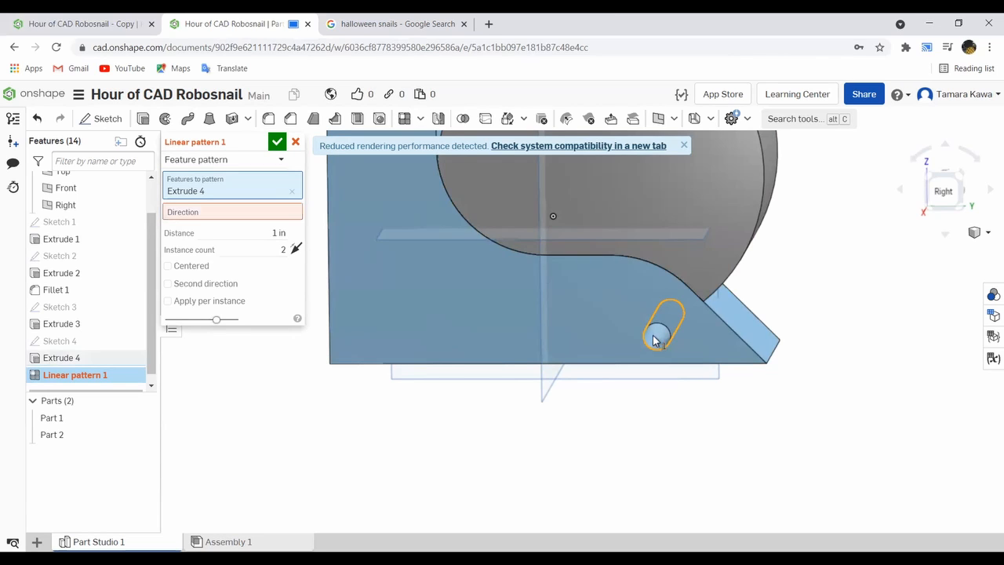
{"action": "left_click", "coordinate": [385, 363]}
- Set the hole pattern to 3 instances at a distance of 2 in, reversed toward the head, and accept it
{"action": "left_click", "coordinate": [270, 244]}
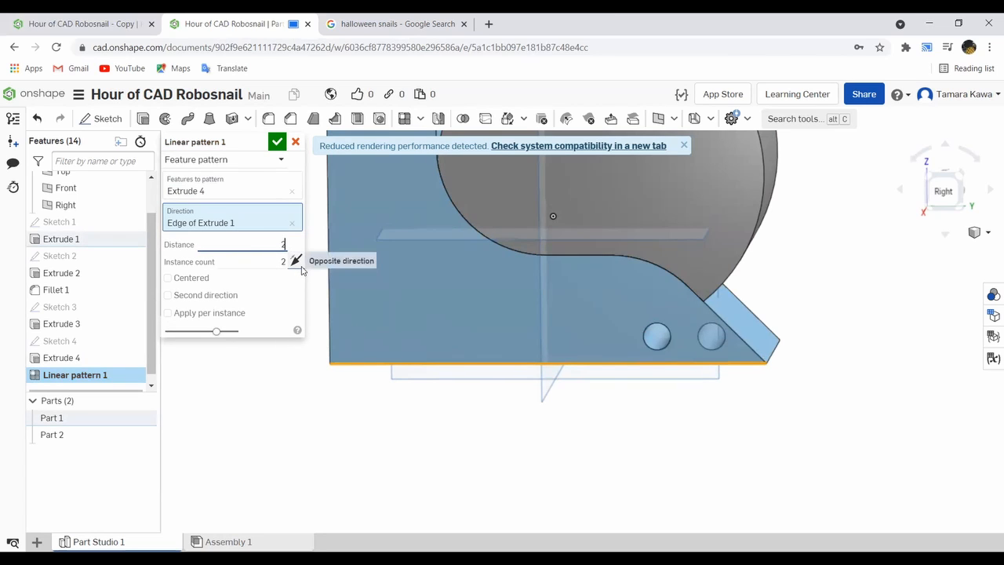
{"action": "left_click", "coordinate": [296, 261]}
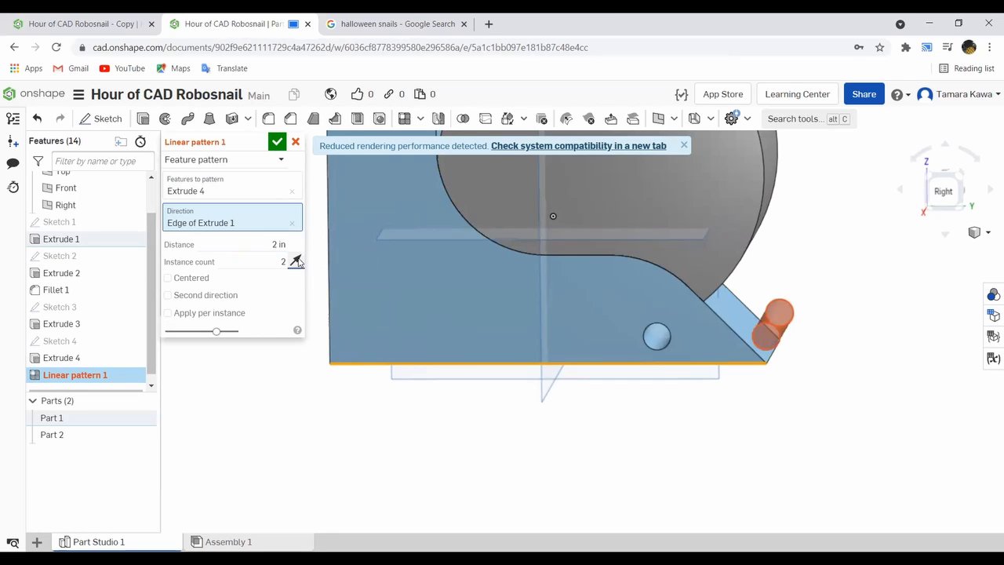
{"action": "left_click", "coordinate": [278, 260]}
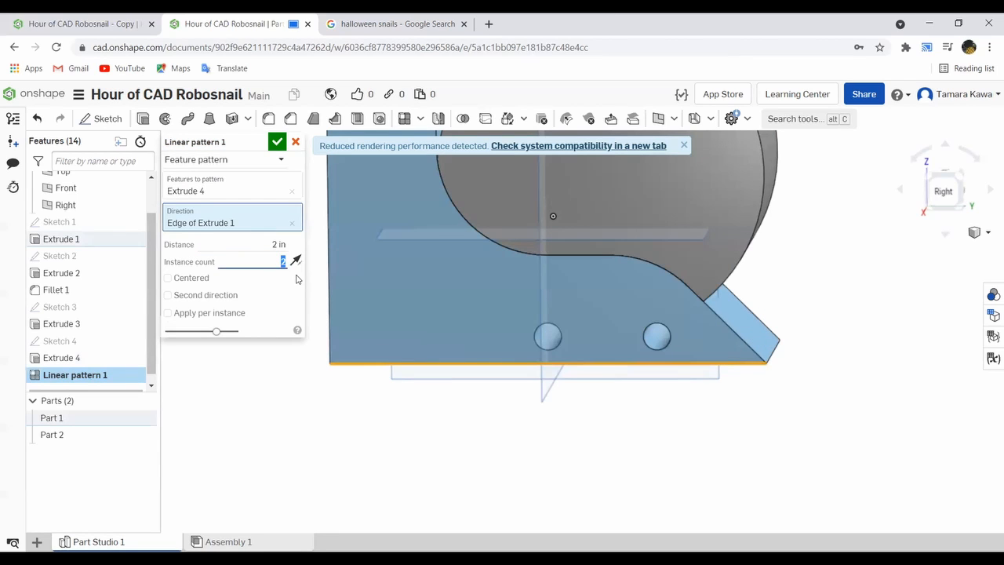
{"action": "key", "text": "Return"}
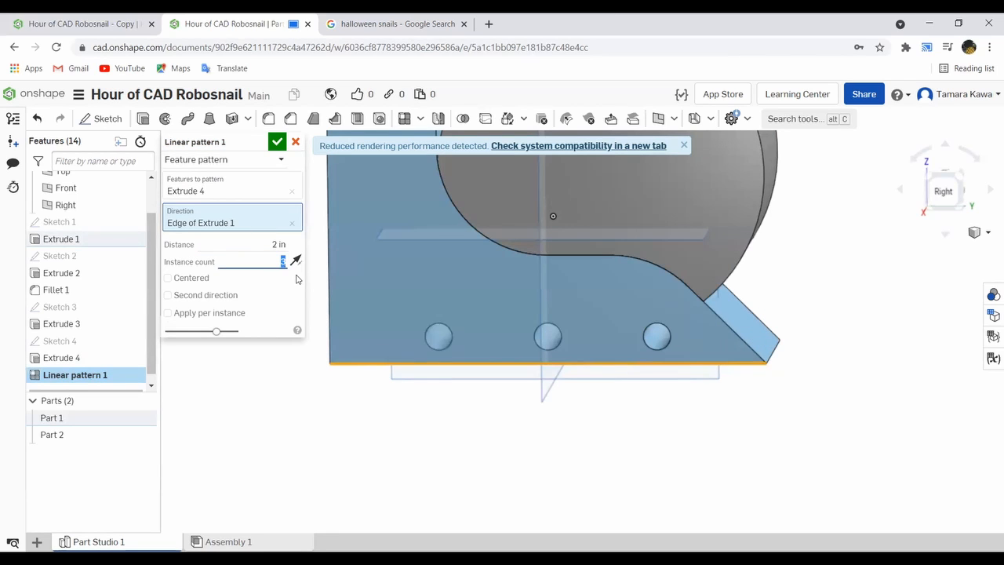
{"action": "left_click", "coordinate": [277, 141]}
- Start a feature mirror with the linear hole pattern as the feature to mirror
{"action": "scroll", "coordinate": [362, 283], "scroll_direction": "up", "scroll_amount": 2}
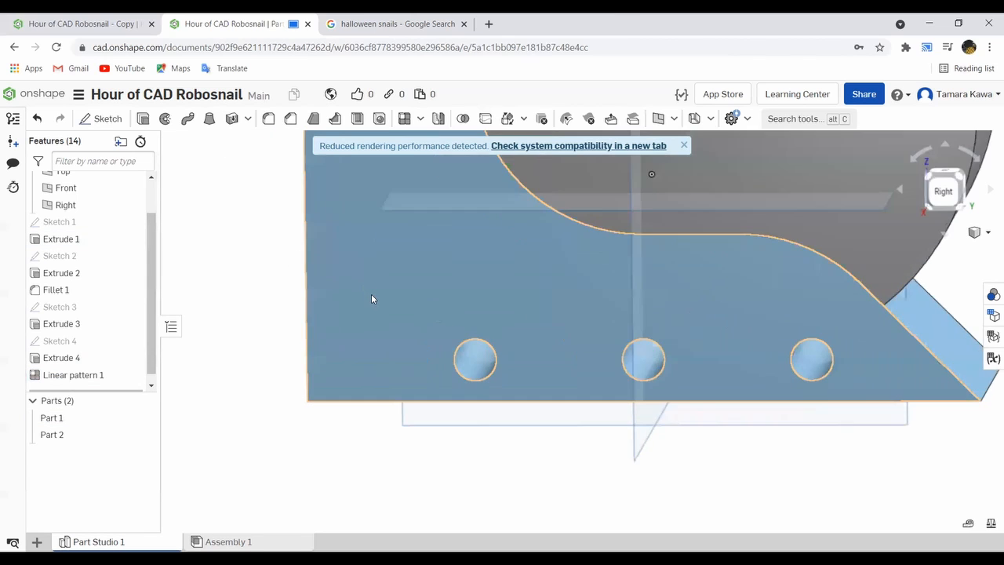
{"action": "scroll", "coordinate": [371, 293], "scroll_direction": "down", "scroll_amount": 5}
{"action": "right_click_drag", "start_coordinate": [334, 235], "coordinate": [357, 261]}
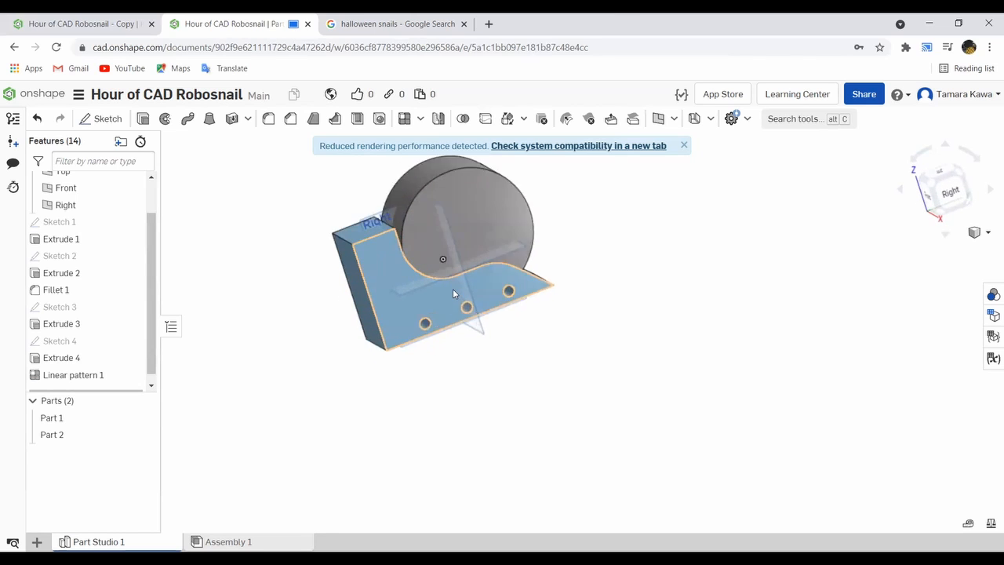
{"action": "scroll", "coordinate": [453, 290], "scroll_direction": "up", "scroll_amount": 5}
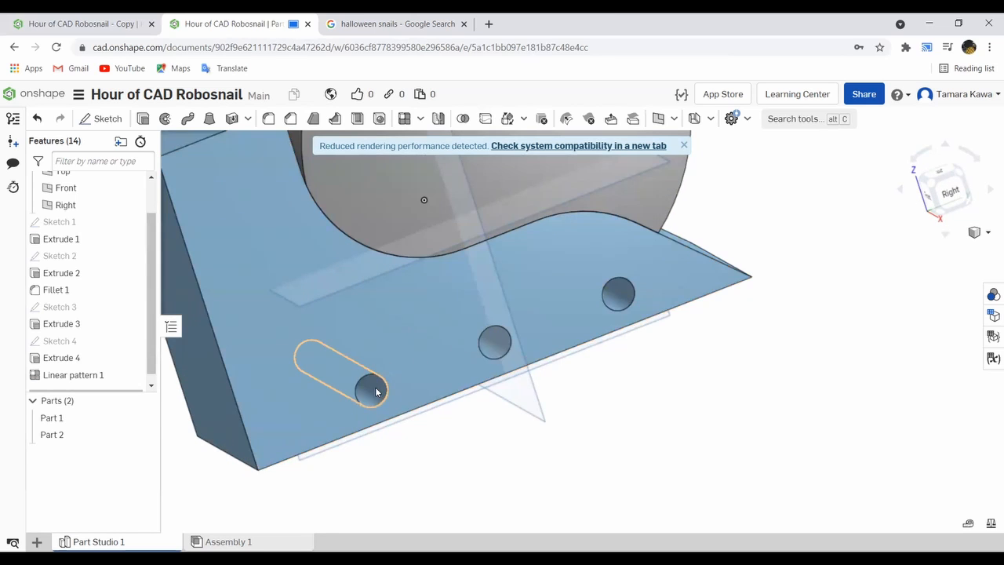
{"action": "left_click", "coordinate": [438, 120]}
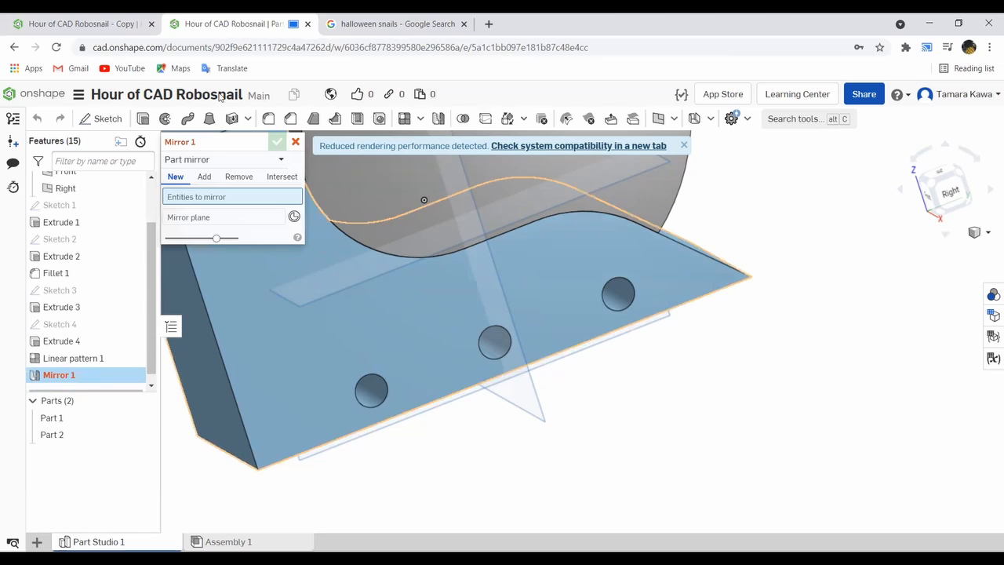
{"action": "left_click", "coordinate": [203, 159]}
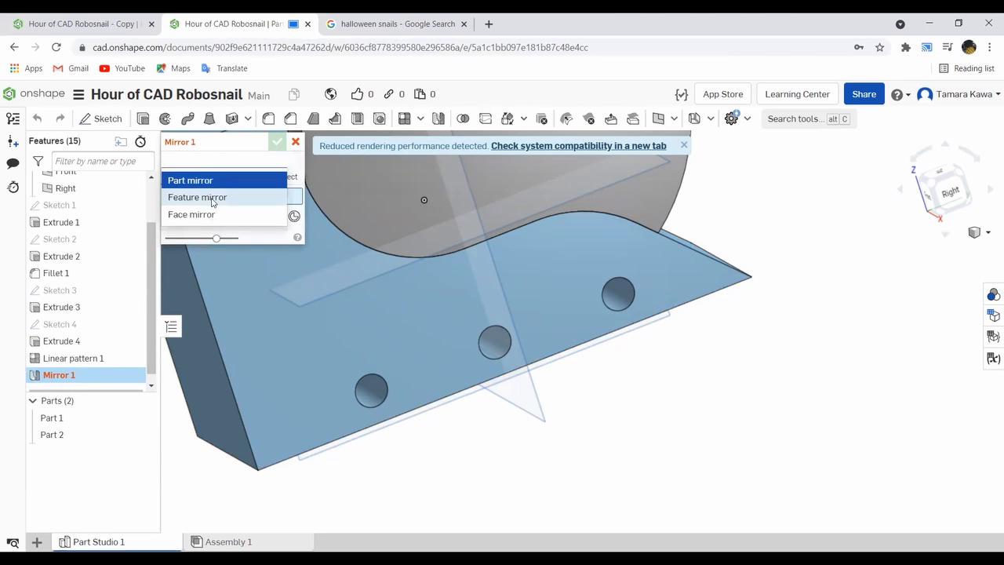
{"action": "left_click", "coordinate": [205, 198]}
{"action": "left_click", "coordinate": [370, 392]}
- Set the Right plane as the mirror plane for the hole pattern and discard the mirror
{"action": "scroll", "coordinate": [370, 269], "scroll_direction": "up", "scroll_amount": 2}
{"action": "scroll", "coordinate": [371, 269], "scroll_direction": "down", "scroll_amount": 5}
{"action": "scroll", "coordinate": [369, 258], "scroll_direction": "up", "scroll_amount": 4}
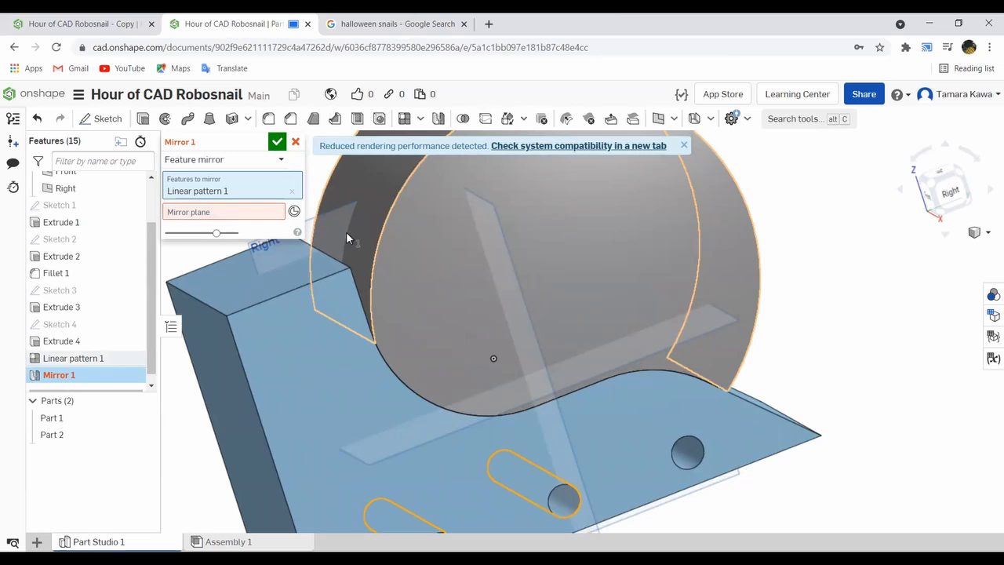
{"action": "scroll", "coordinate": [340, 229], "scroll_direction": "down", "scroll_amount": 2}
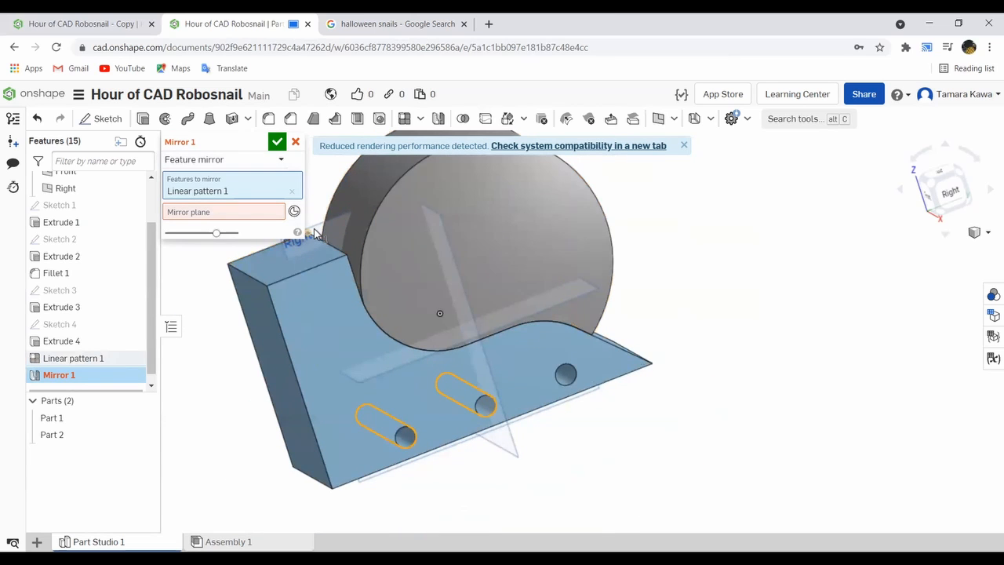
{"action": "right_click_drag", "start_coordinate": [240, 349], "coordinate": [251, 236]}
{"action": "left_click", "coordinate": [249, 216]}
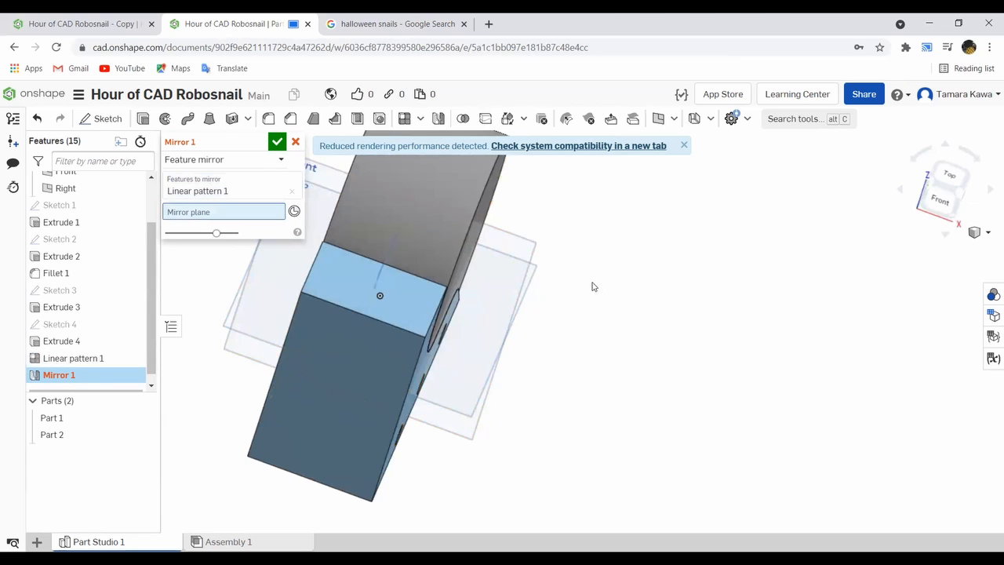
{"action": "right_click_drag", "start_coordinate": [594, 284], "coordinate": [567, 266]}
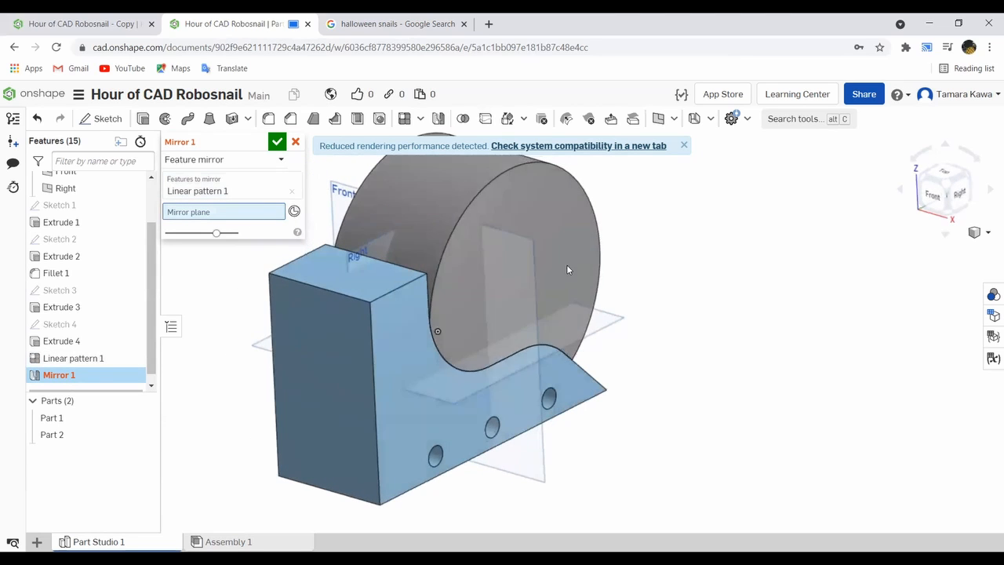
{"action": "left_click", "coordinate": [377, 250]}
{"action": "right_click_drag", "start_coordinate": [247, 359], "coordinate": [340, 369]}
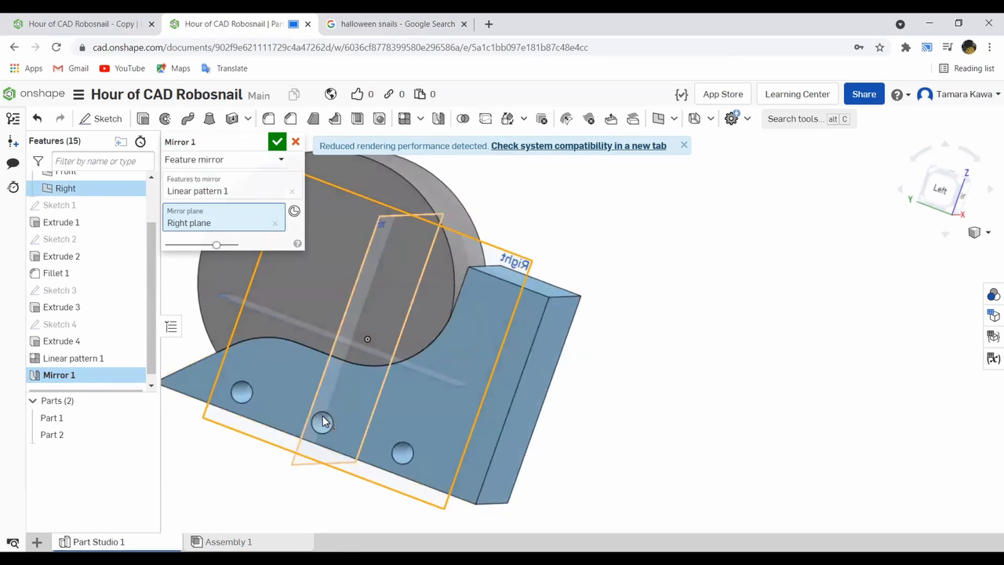
{"action": "left_click", "coordinate": [296, 142]}
- Start a sketch on the body's side face containing the three holes and view it straight on
{"action": "right_click_drag", "start_coordinate": [609, 256], "coordinate": [455, 260]}
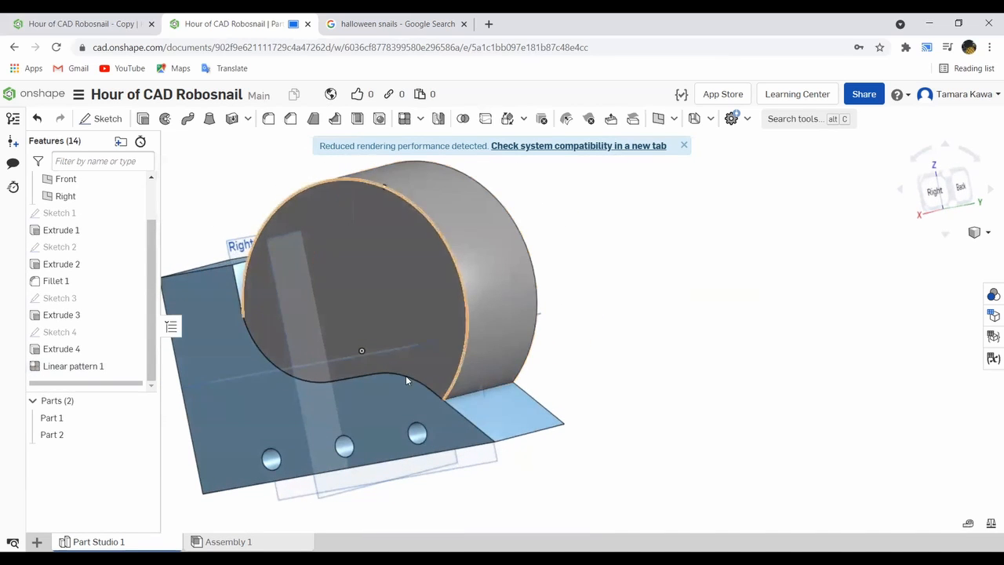
{"action": "scroll", "coordinate": [330, 334], "scroll_direction": "up", "scroll_amount": 2}
{"action": "scroll", "coordinate": [327, 334], "scroll_direction": "down", "scroll_amount": 4}
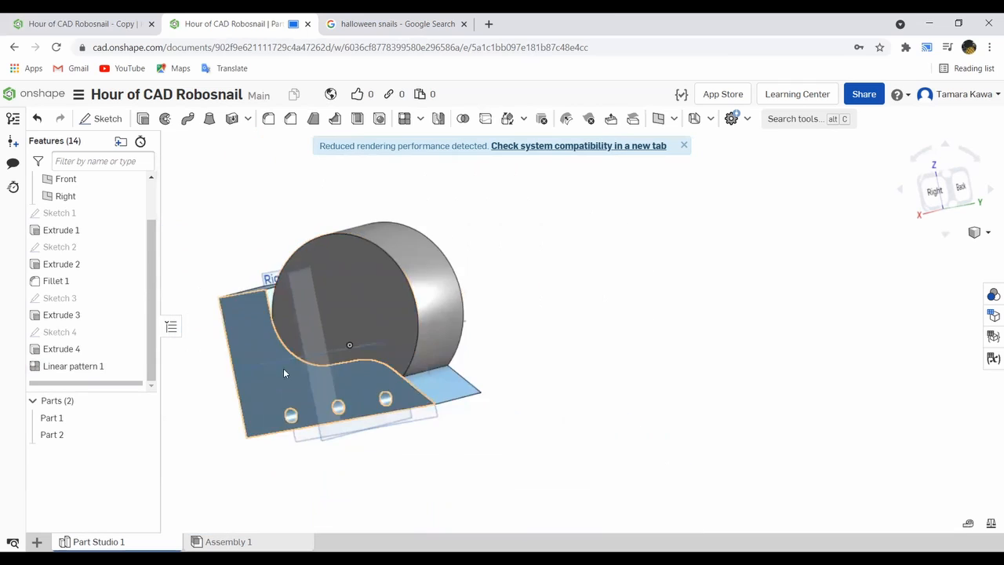
{"action": "right_click_drag", "start_coordinate": [283, 368], "coordinate": [290, 367]}
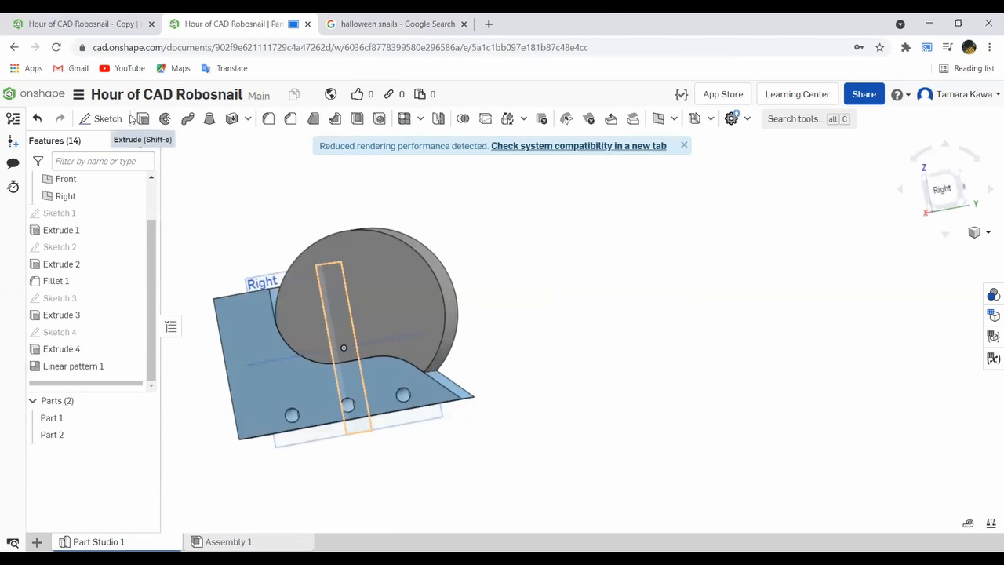
{"action": "left_click", "coordinate": [142, 118]}
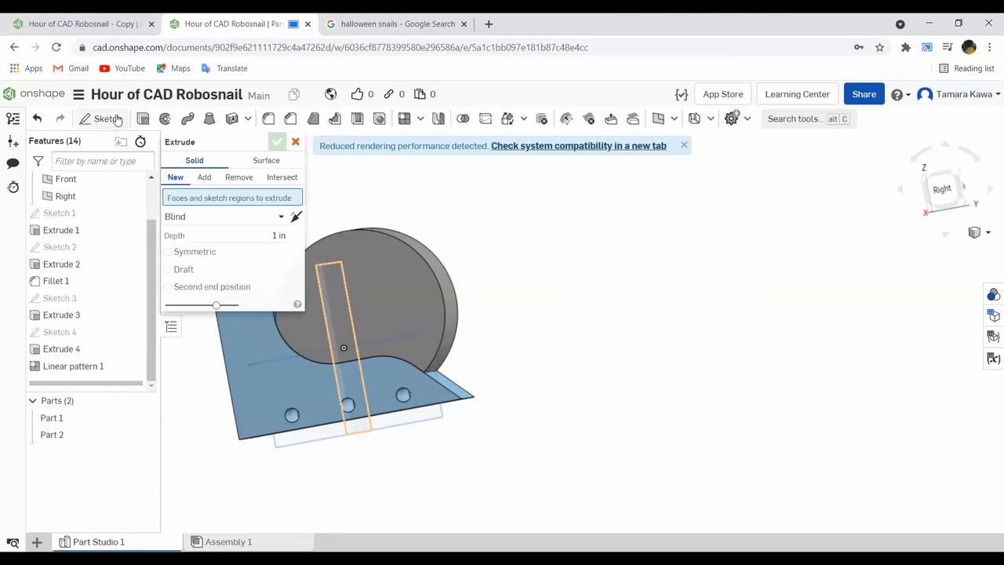
{"action": "left_click", "coordinate": [107, 118]}
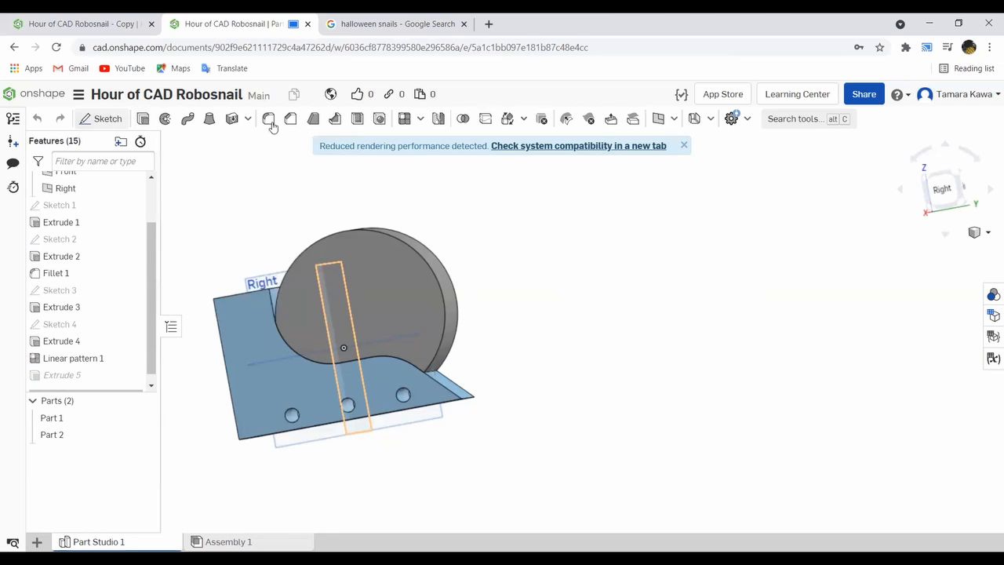
{"action": "left_click", "coordinate": [239, 346]}
{"action": "left_click", "coordinate": [942, 190]}
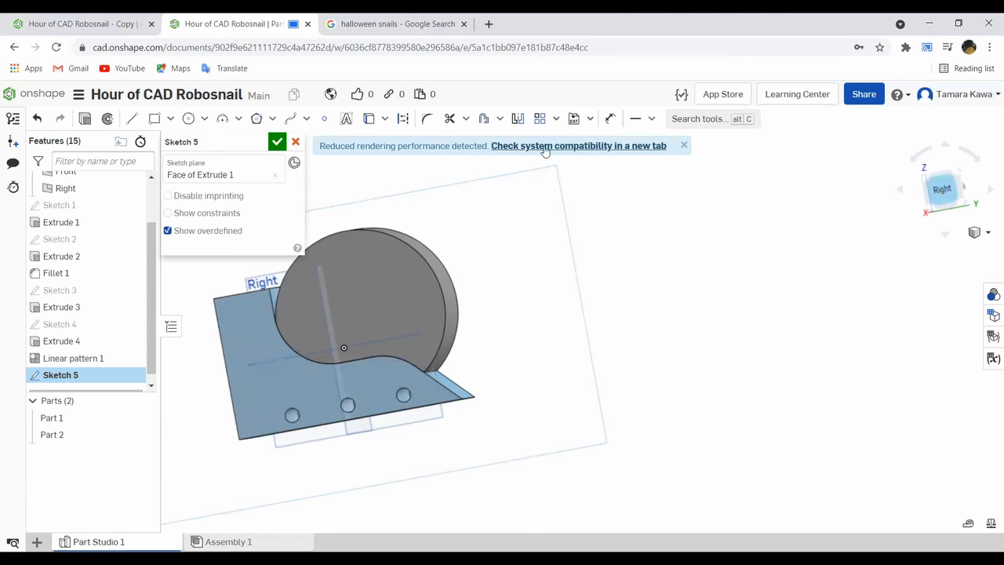
- Sketch a circle about 1.64 in in diameter centred on the hole nearest the tail and project that hole's edge into the sketch
{"action": "left_click", "coordinate": [187, 120]}
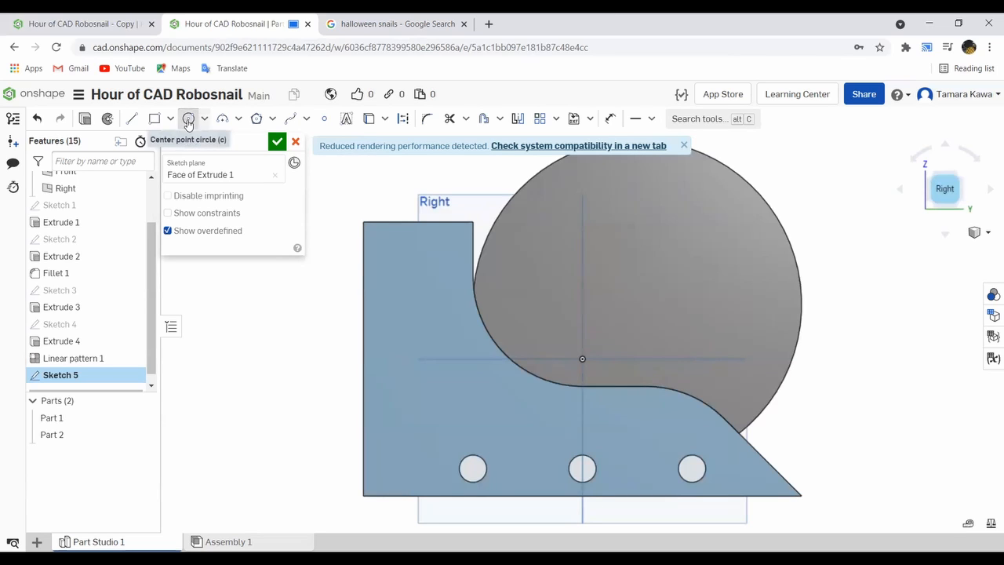
{"action": "left_click", "coordinate": [698, 454]}
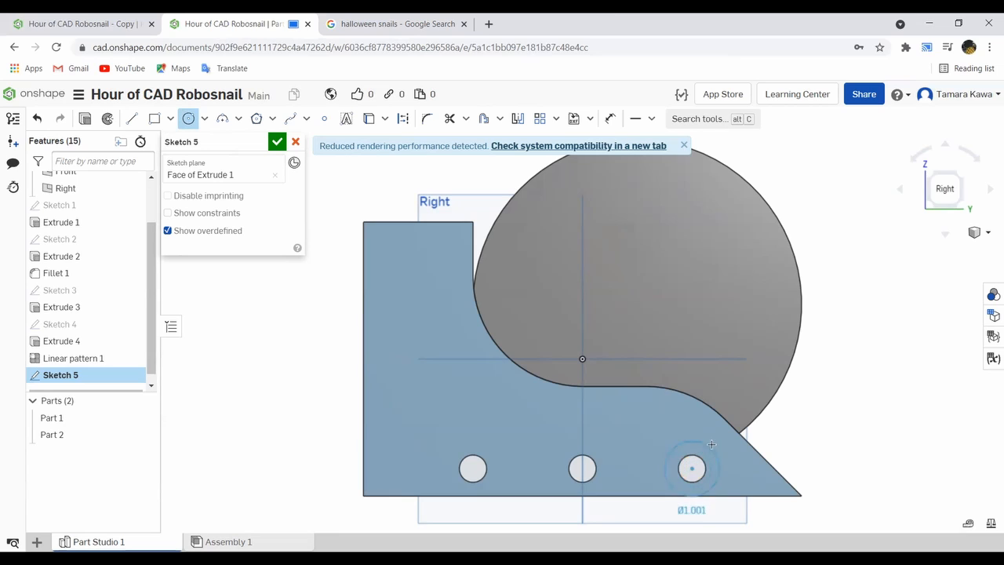
{"action": "left_click", "coordinate": [722, 436]}
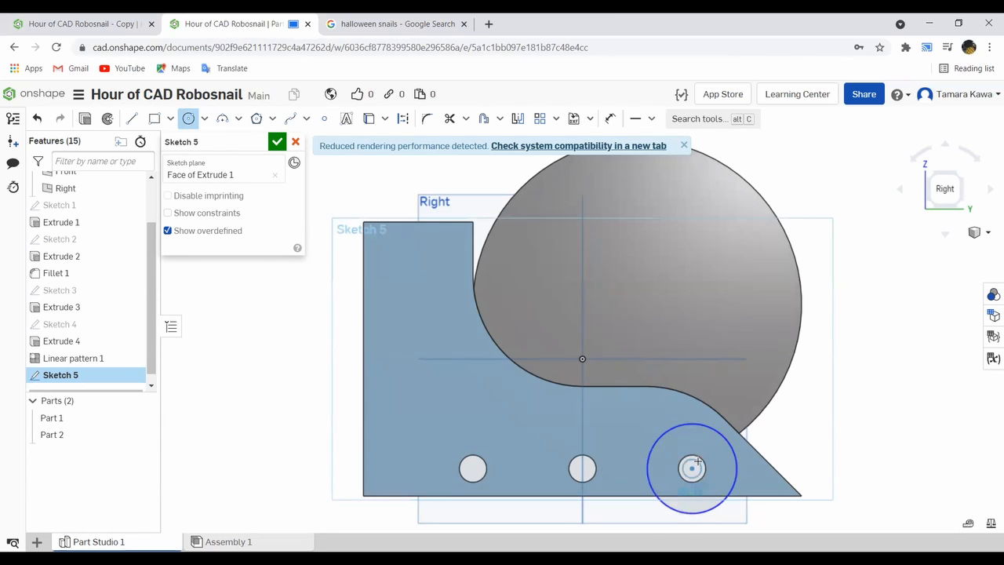
{"action": "scroll", "coordinate": [700, 460], "scroll_direction": "down", "scroll_amount": 2}
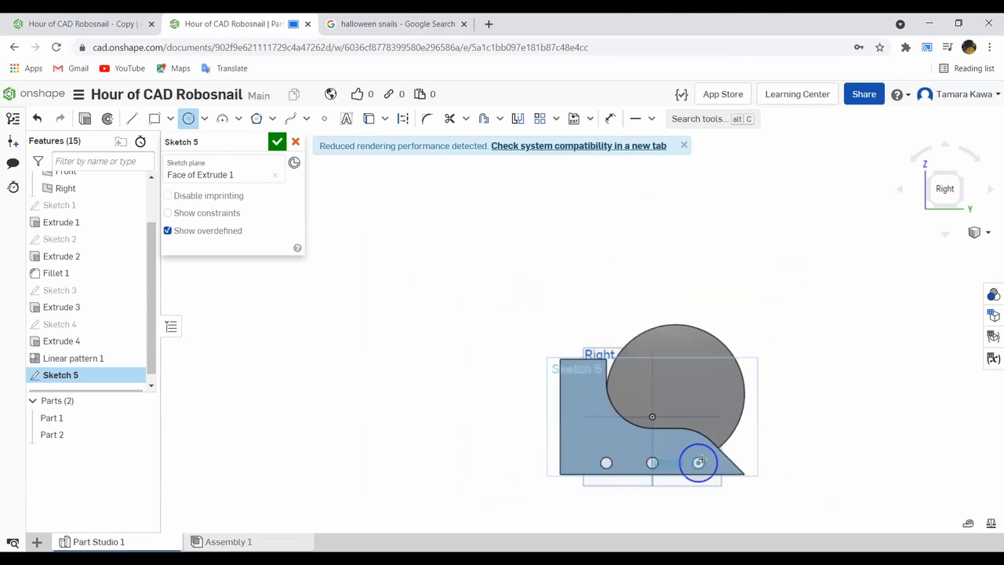
{"action": "scroll", "coordinate": [698, 457], "scroll_direction": "up", "scroll_amount": 4}
{"action": "key", "text": "Escape"}
{"action": "key", "text": "u"}
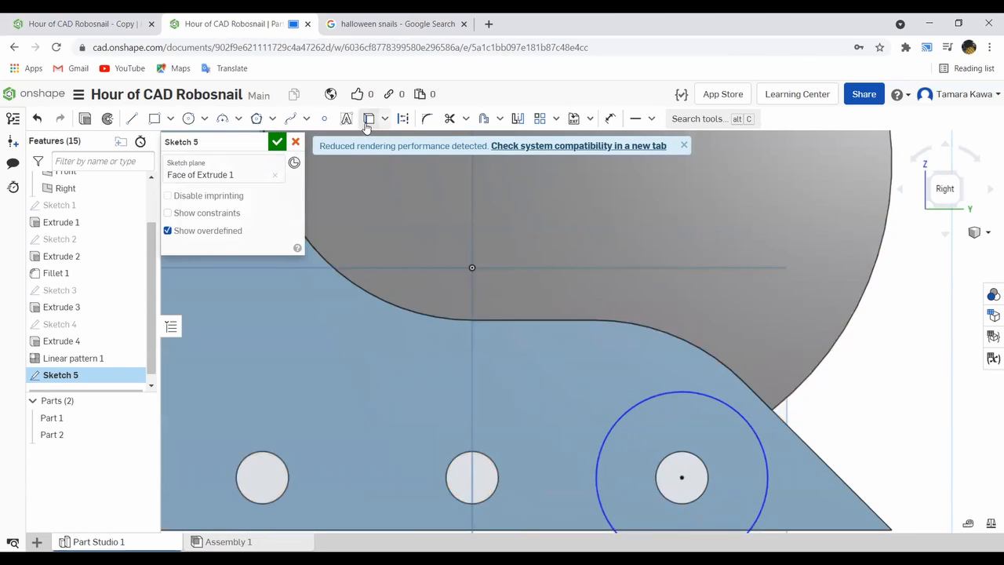
{"action": "left_click", "coordinate": [705, 468]}
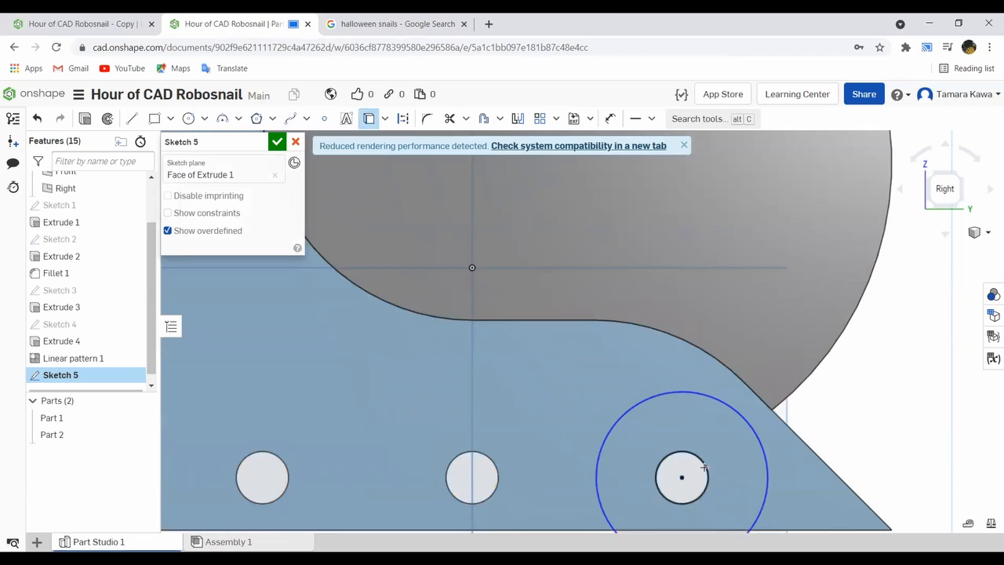
- Set the diameter of the circle around the tail hole to 1.5 in and finish the sketch
{"action": "left_click", "coordinate": [610, 119]}
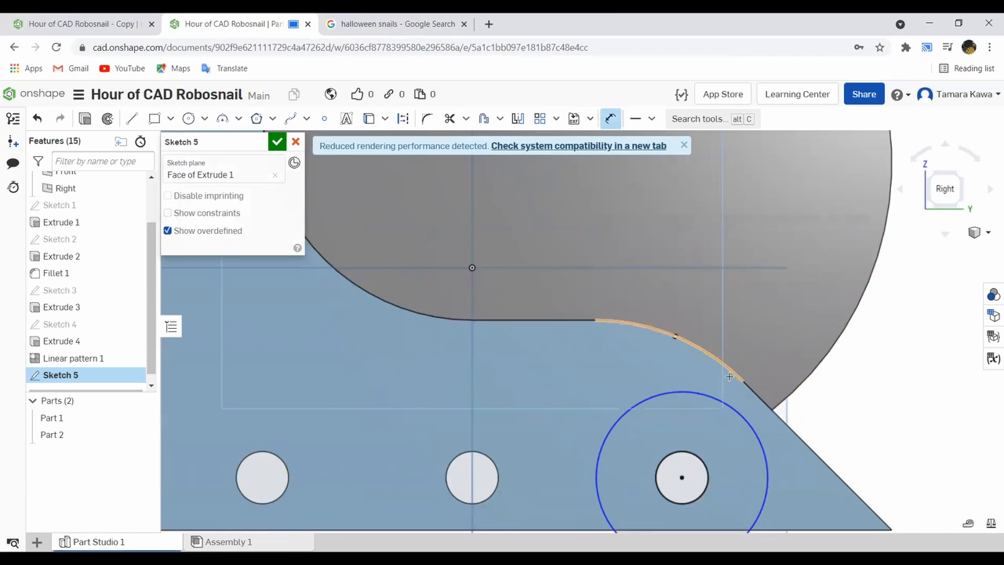
{"action": "key", "text": "d"}
{"action": "left_click", "coordinate": [850, 384]}
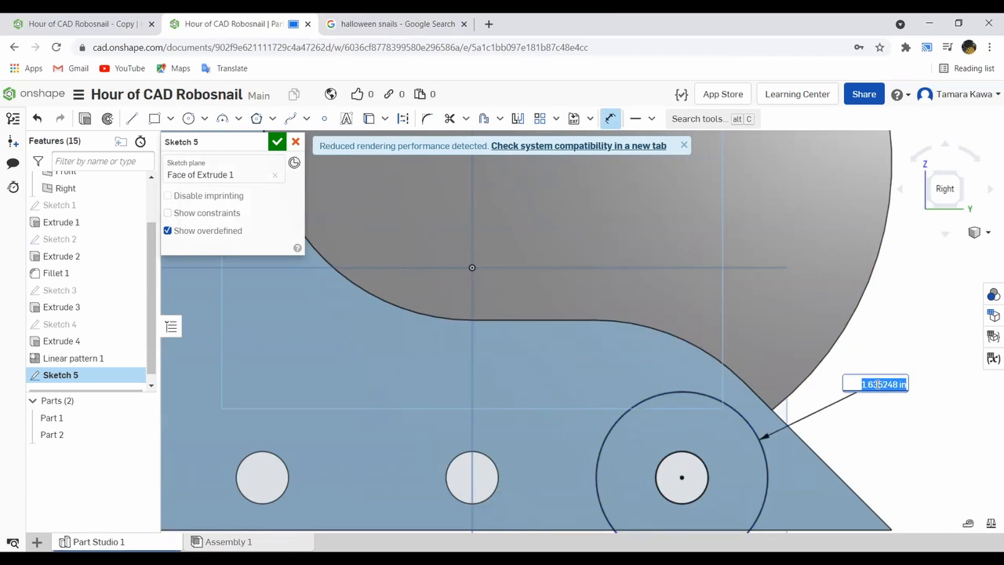
{"action": "type", "text": "1"}
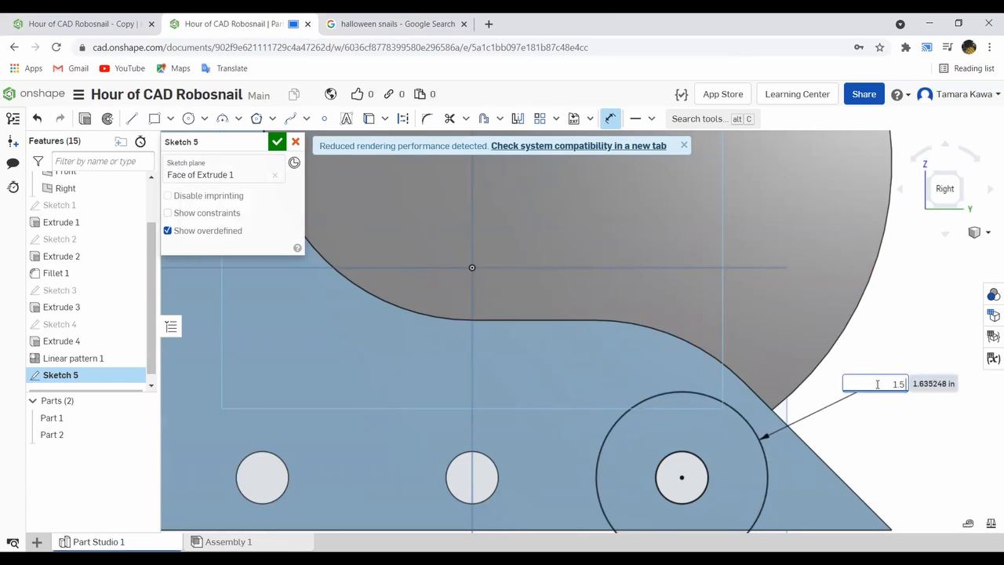
{"action": "type", "text": ".5"}
{"action": "key", "text": "Return"}
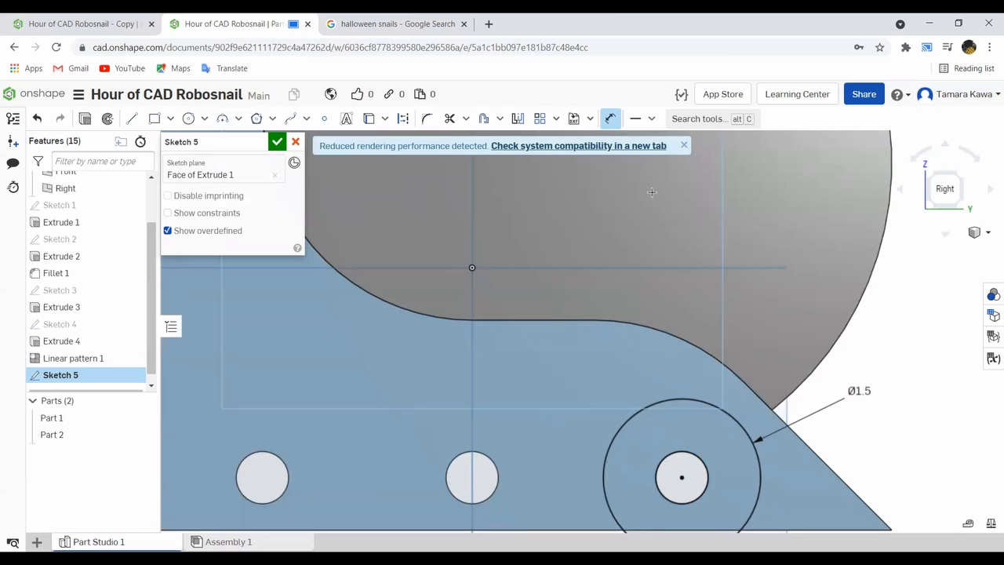
{"action": "scroll", "coordinate": [603, 268], "scroll_direction": "down", "scroll_amount": 4}
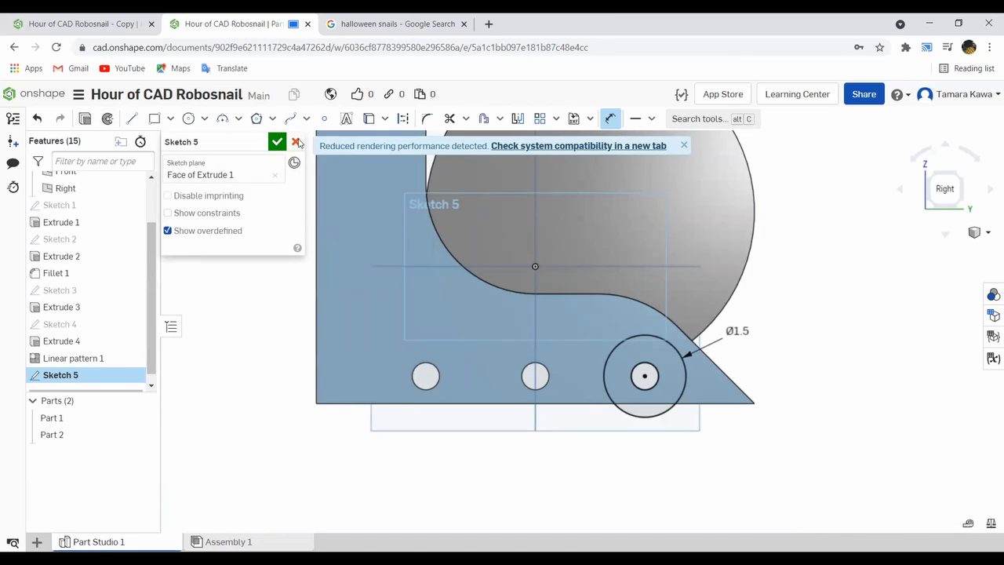
{"action": "left_click", "coordinate": [277, 141]}
- Start a new-part extrude of both ring regions between the tail hole and the 1.5 in circle
{"action": "left_click", "coordinate": [143, 118]}
{"action": "left_click", "coordinate": [621, 363]}
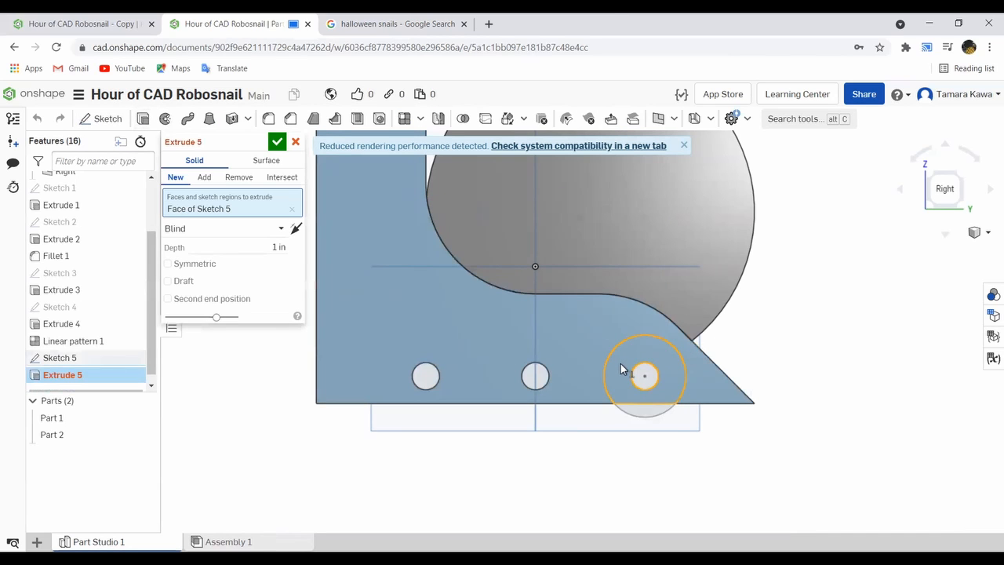
{"action": "right_click_drag", "start_coordinate": [621, 363], "coordinate": [392, 362]}
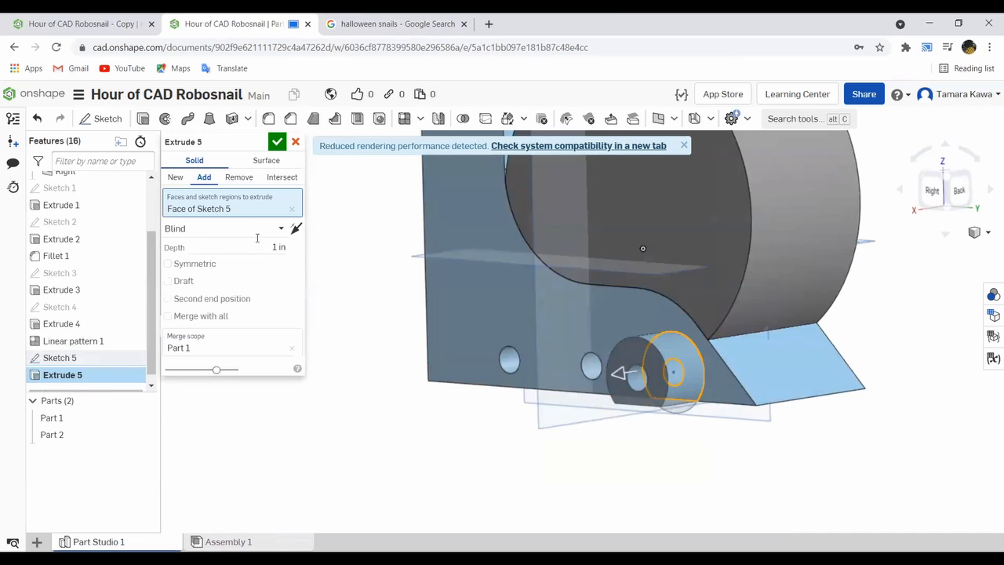
{"action": "left_click", "coordinate": [175, 176]}
{"action": "right_click_drag", "start_coordinate": [499, 371], "coordinate": [555, 359]}
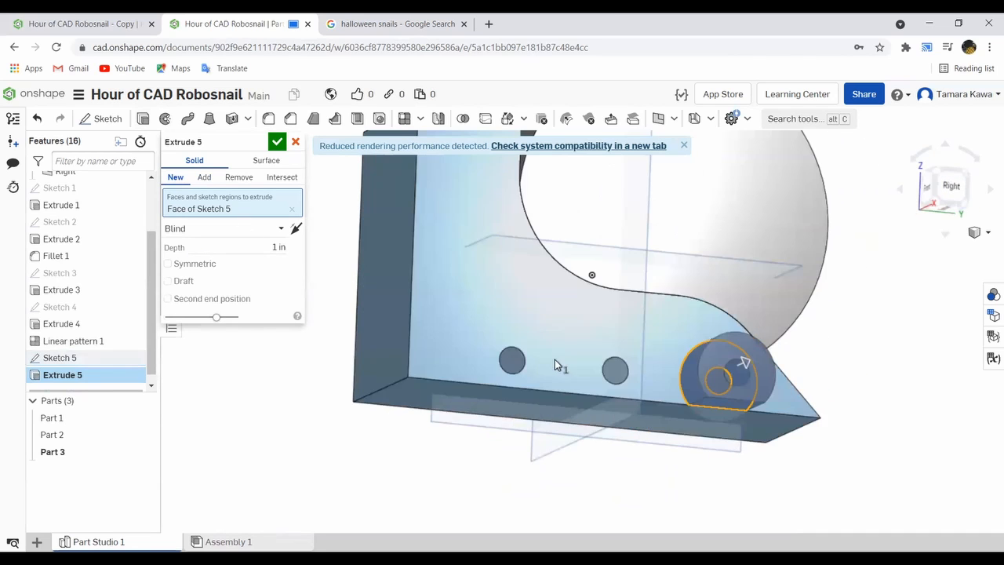
{"action": "left_click", "coordinate": [710, 411]}
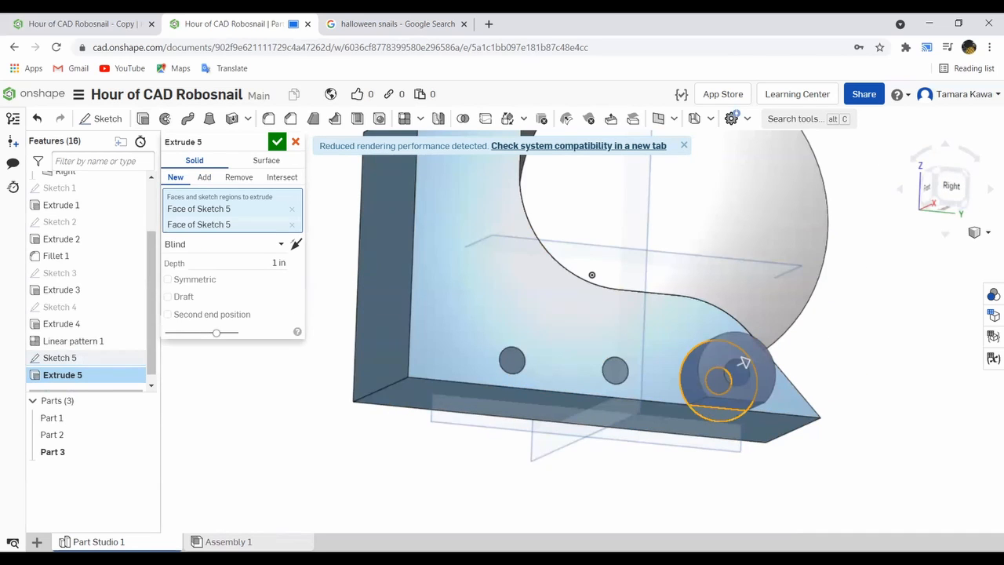
{"action": "right_click_drag", "start_coordinate": [694, 410], "coordinate": [580, 451]}
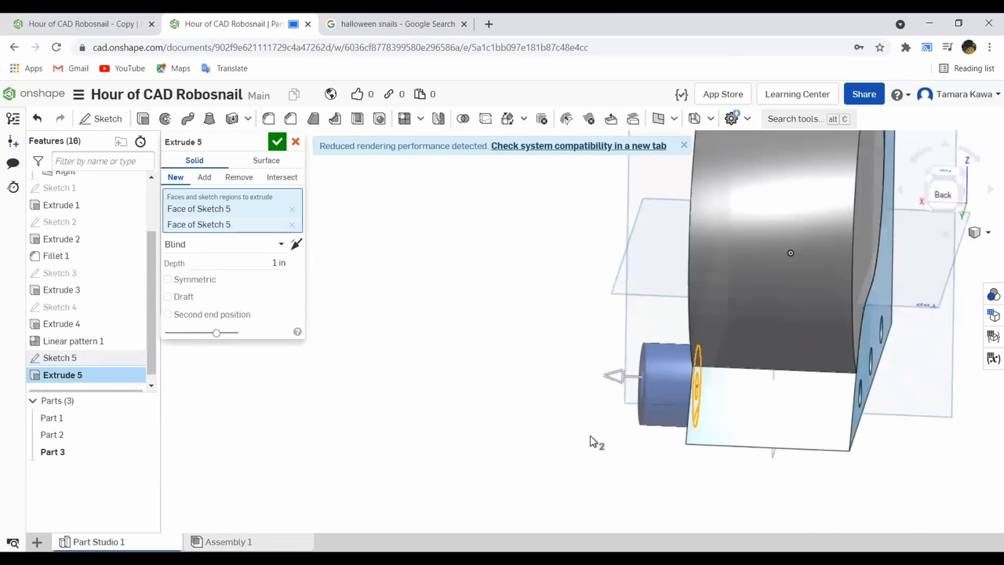
- Set the wheel's extrusion depth to 0.5 in and finish the extrude
{"action": "left_click", "coordinate": [282, 262]}
{"action": "type", "text": "0.5"}
{"action": "key", "text": "Return"}
{"action": "right_click_drag", "start_coordinate": [392, 339], "coordinate": [539, 353]}
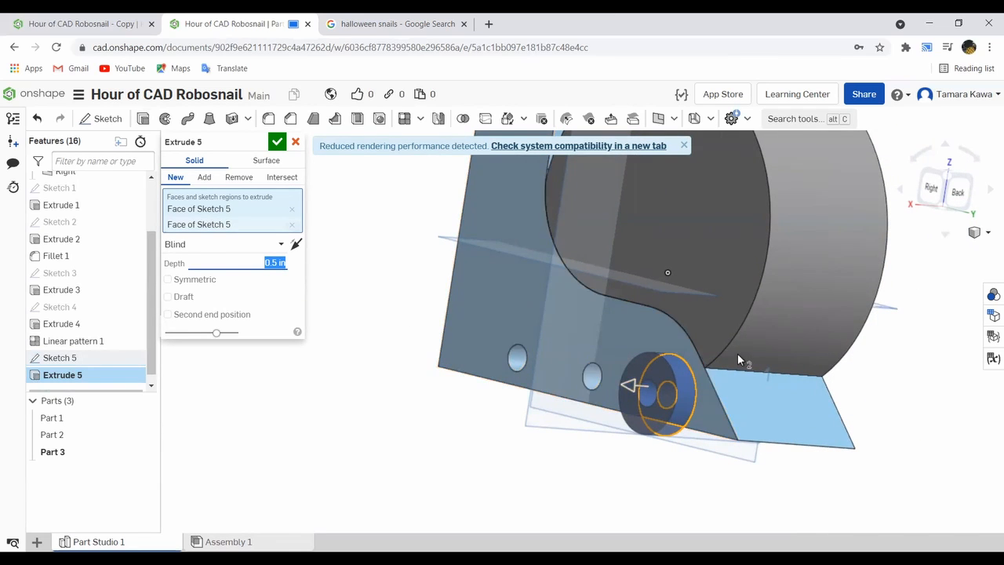
{"action": "left_click", "coordinate": [277, 141]}
- Inspect the extruded wheel on the body from different angles and return to the documents list
{"action": "right_click_drag", "start_coordinate": [377, 275], "coordinate": [420, 281]}
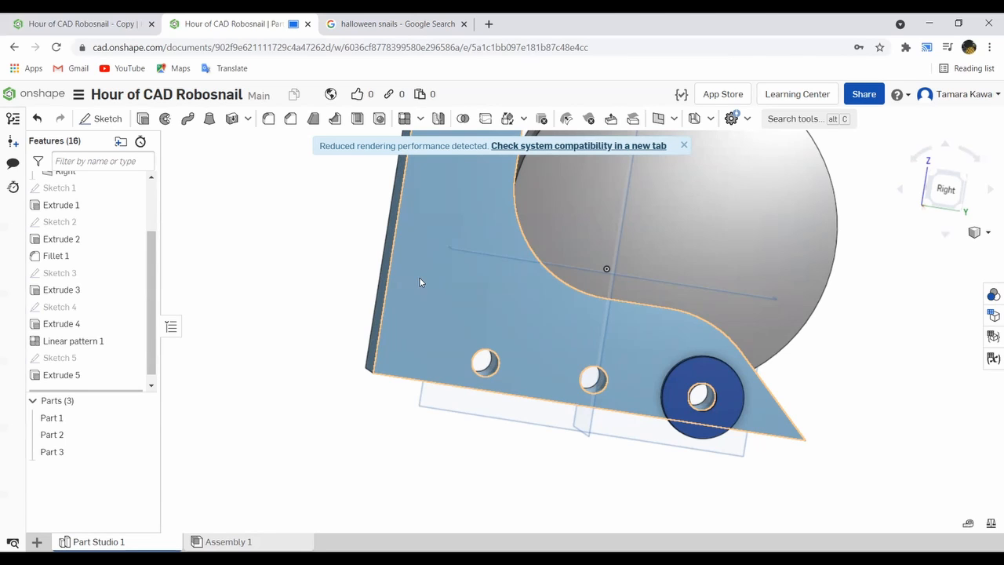
{"action": "right_click_drag", "start_coordinate": [494, 322], "coordinate": [530, 347]}
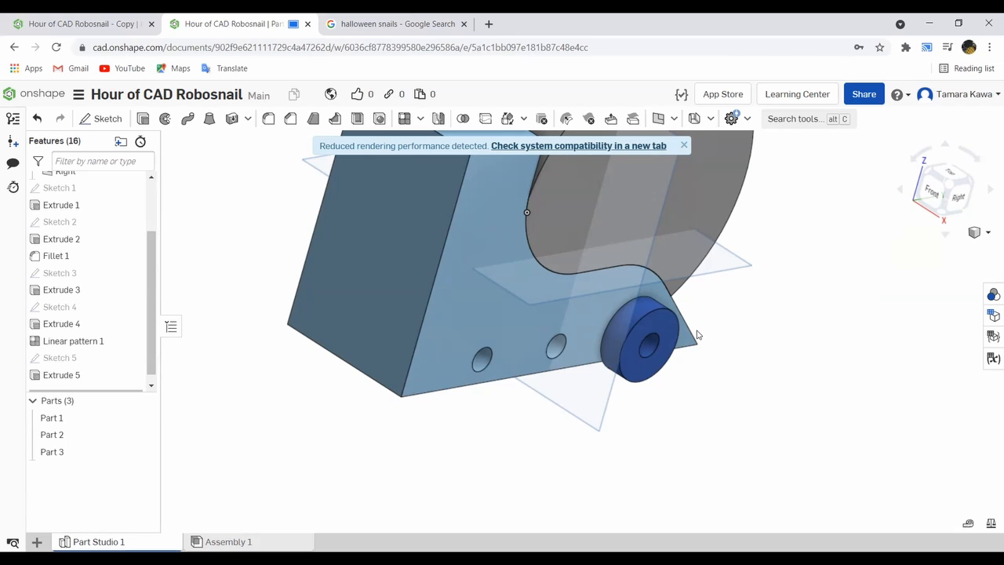
{"action": "left_click", "coordinate": [32, 104]}
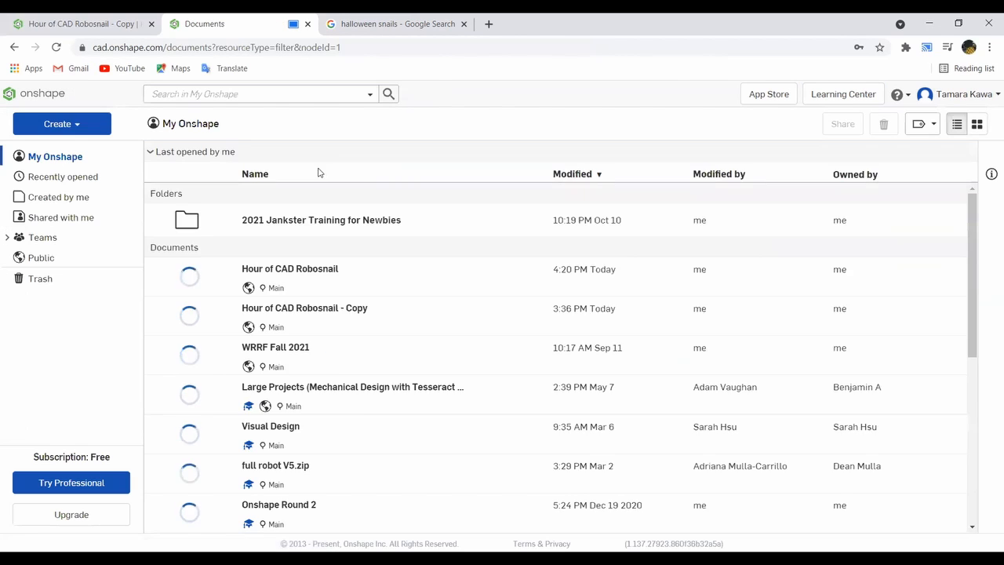
{"action": "left_click", "coordinate": [509, 232]}
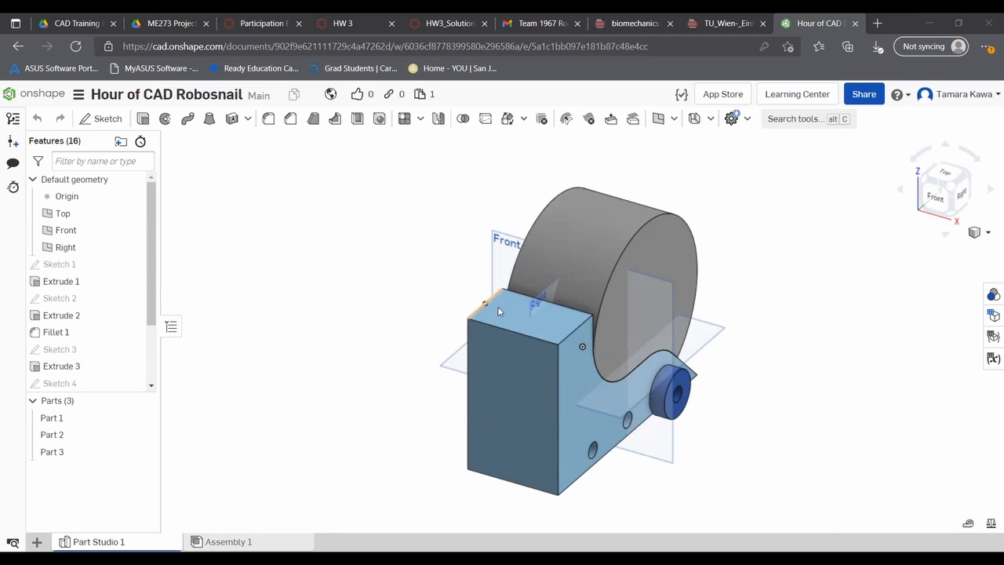
- Start a sketch on the flat top face of the body's front block and view it straight on
{"action": "left_click", "coordinate": [547, 333]}
{"action": "left_click", "coordinate": [102, 118]}
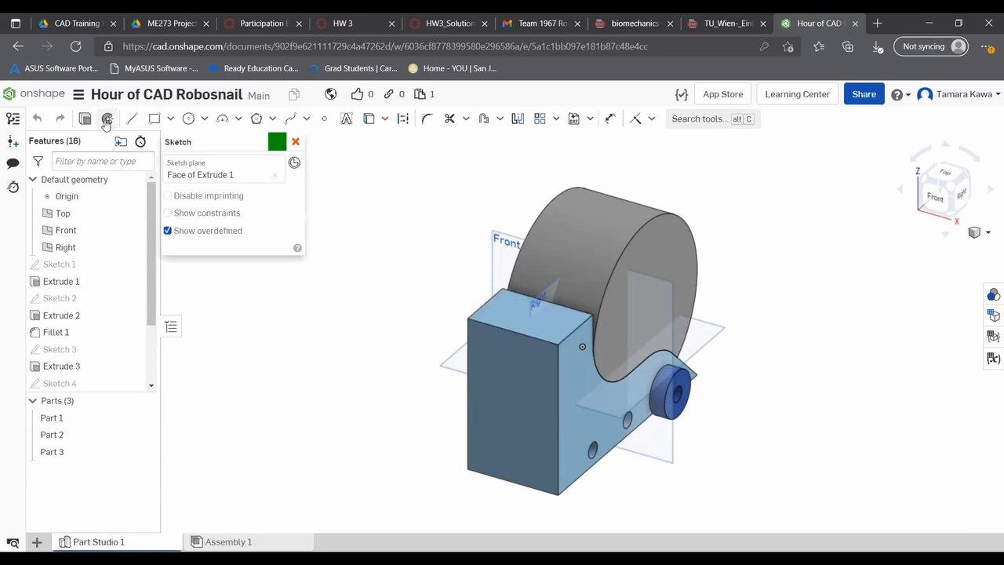
{"action": "key", "text": "n"}
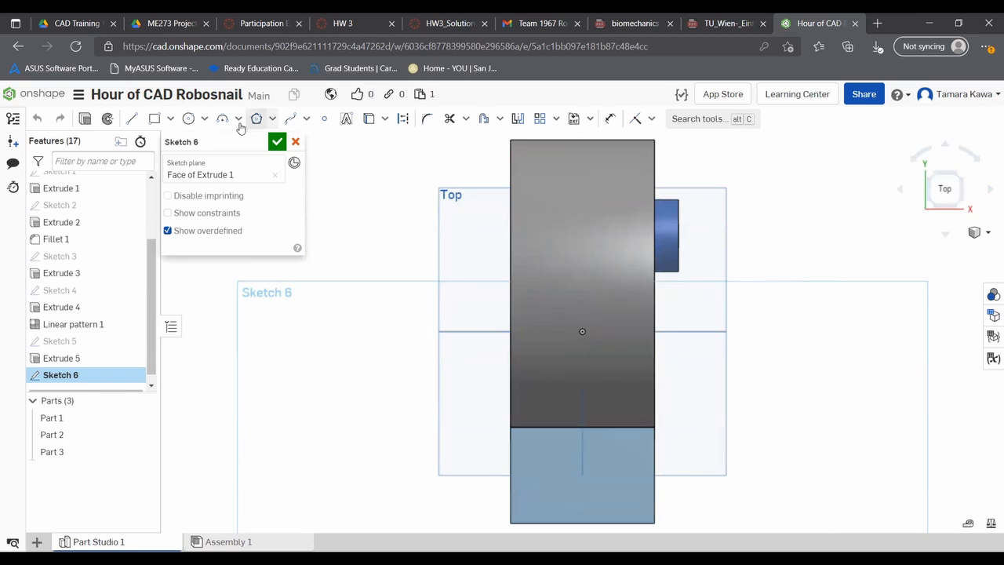
- Draw a construction line across the full width of the top face, about 0.41 in from its front edge
{"action": "left_click", "coordinate": [133, 120]}
{"action": "left_click", "coordinate": [407, 119]}
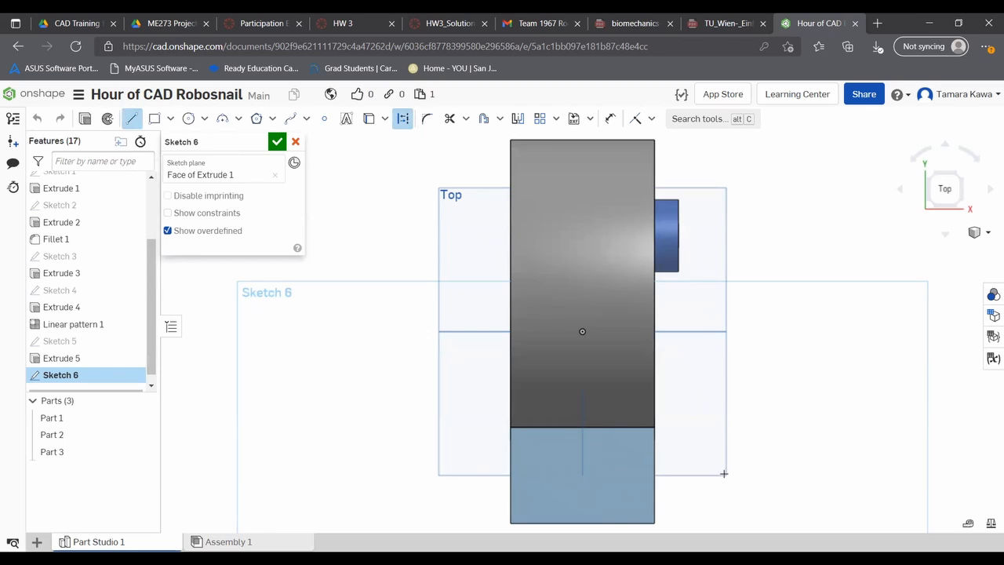
{"action": "left_click", "coordinate": [655, 503]}
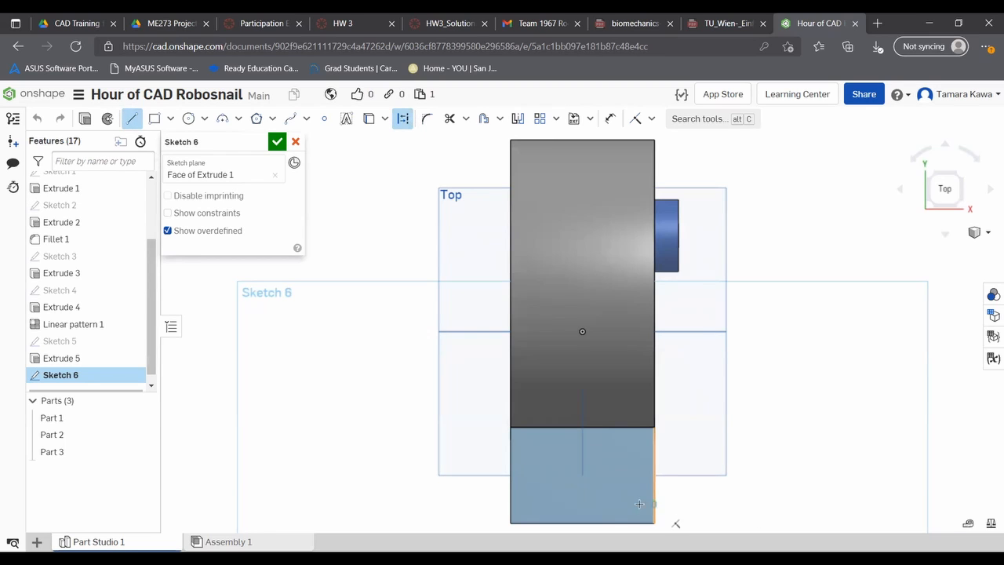
{"action": "left_click", "coordinate": [510, 504]}
{"action": "key", "text": "Escape"}
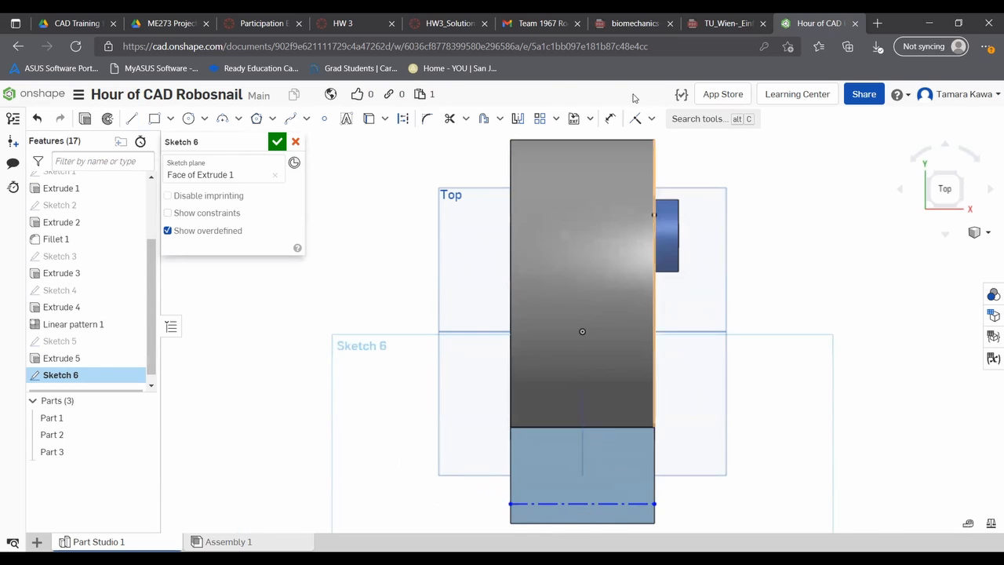
- Set the distance between the construction line and the face's front edge to 0.5 in
{"action": "left_click", "coordinate": [610, 118]}
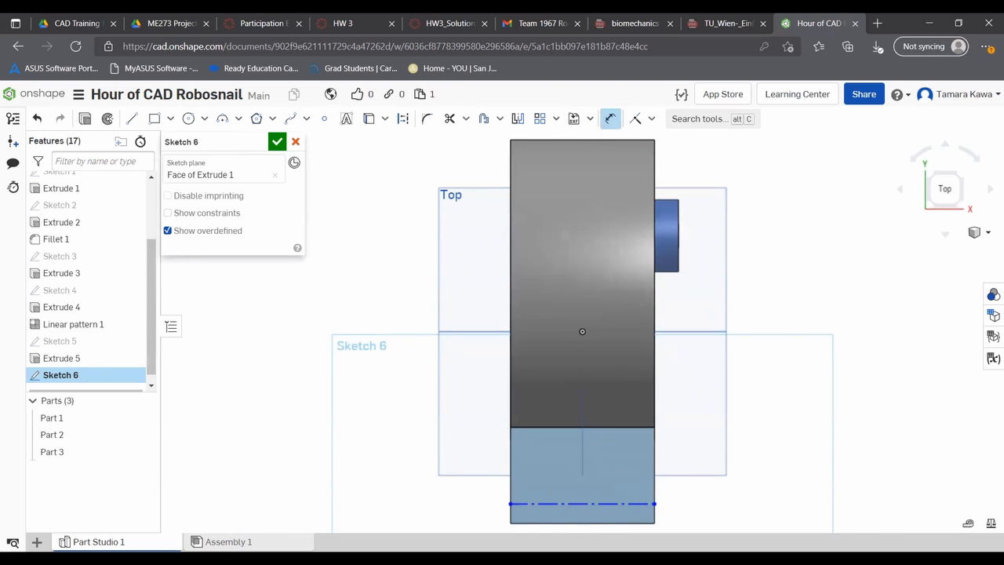
{"action": "left_click", "coordinate": [524, 504]}
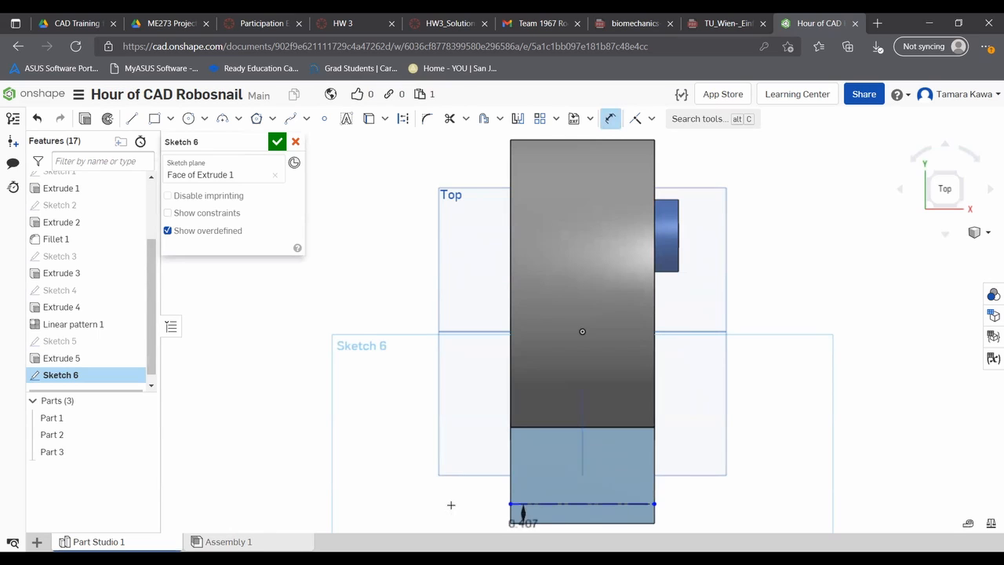
{"action": "left_click", "coordinate": [437, 514]}
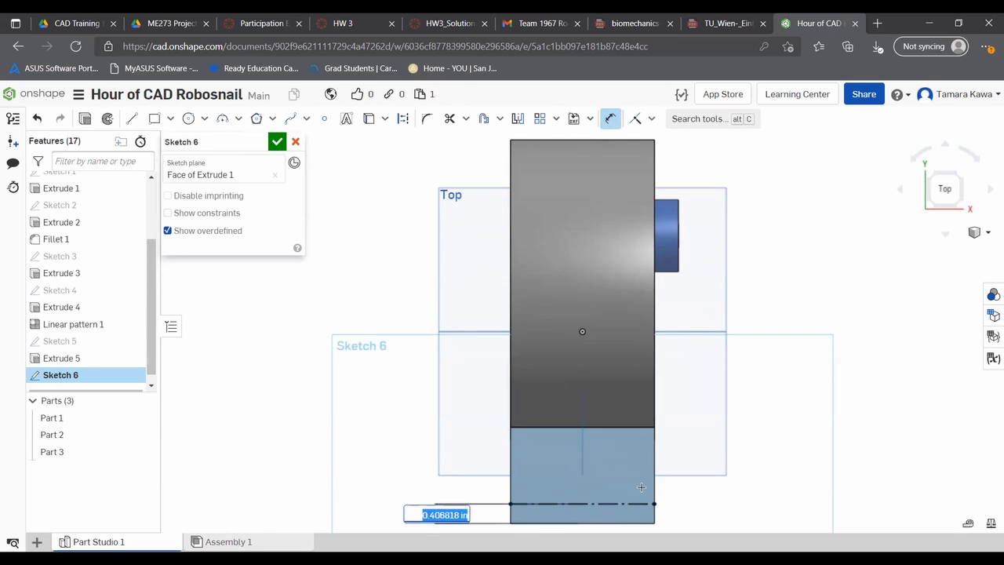
{"action": "type", "text": "0.5"}
{"action": "key", "text": "Return"}
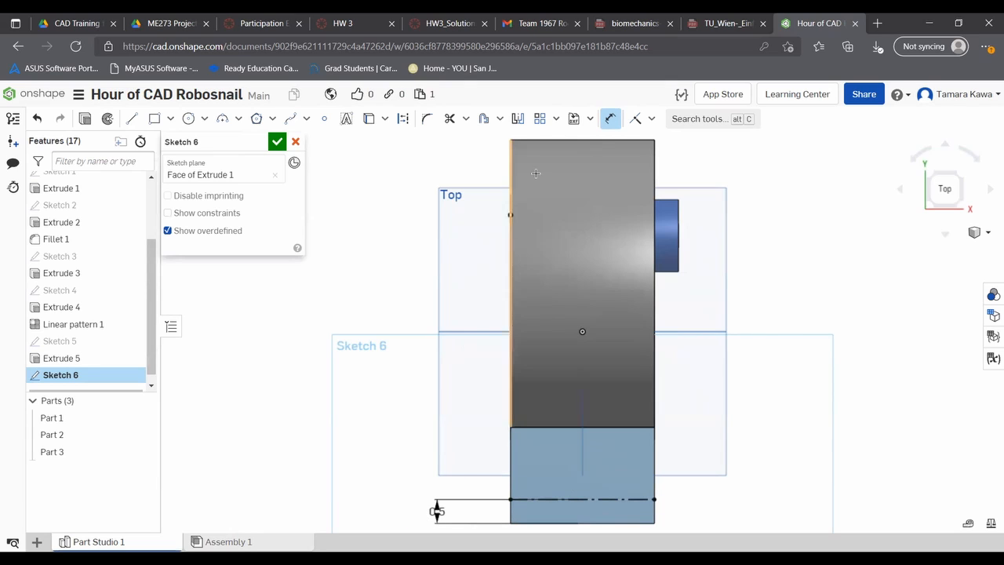
{"action": "key", "text": "Escape"}
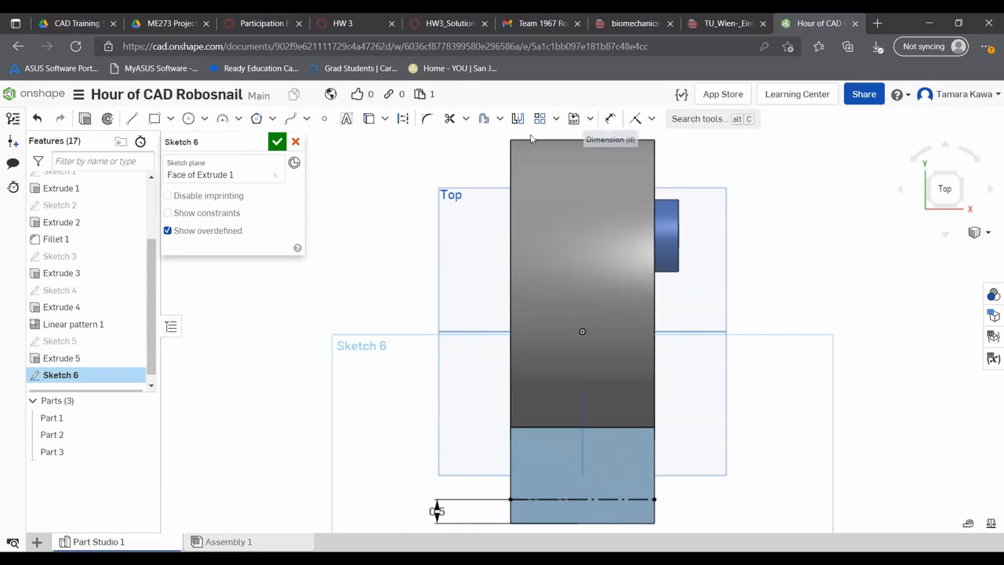
- Sketch a circle about 0.6 in in diameter centred on the construction line near the wheel-side edge
{"action": "left_click", "coordinate": [188, 119]}
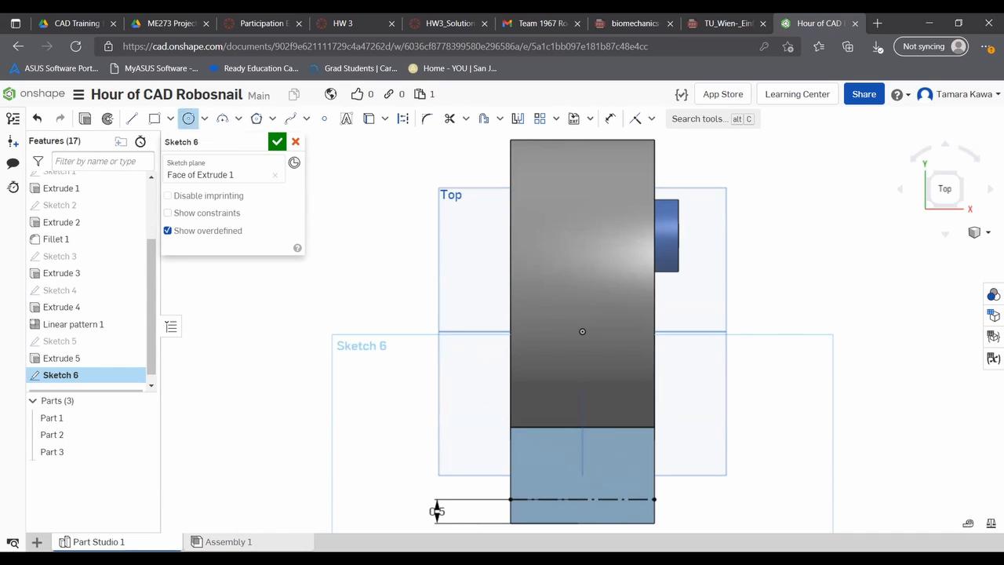
{"action": "left_click", "coordinate": [632, 499]}
{"action": "left_click", "coordinate": [623, 487]}
{"action": "key", "text": "Escape"}
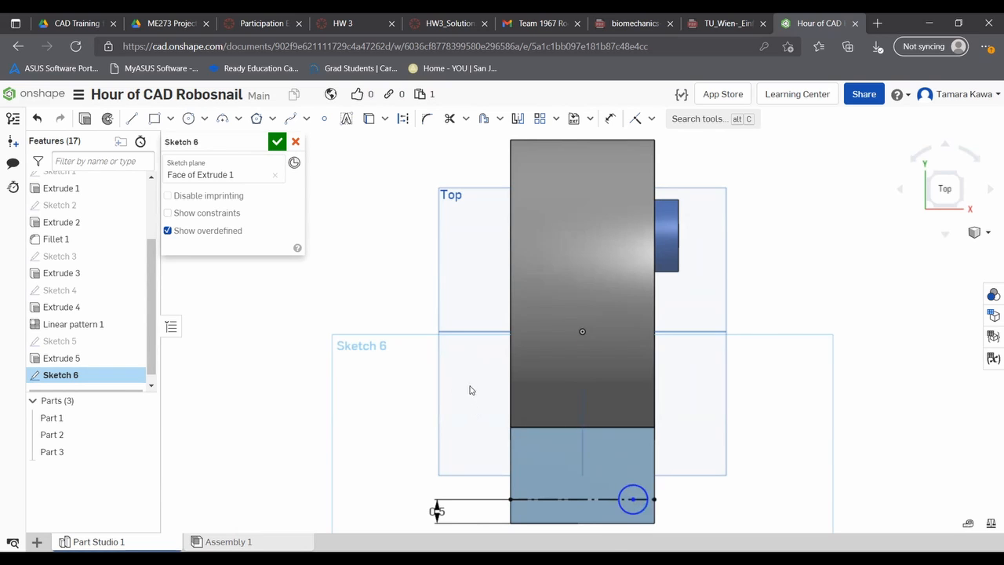
{"action": "scroll", "coordinate": [632, 452], "scroll_direction": "down", "scroll_amount": 1}
{"action": "scroll", "coordinate": [649, 530], "scroll_direction": "up", "scroll_amount": 2}
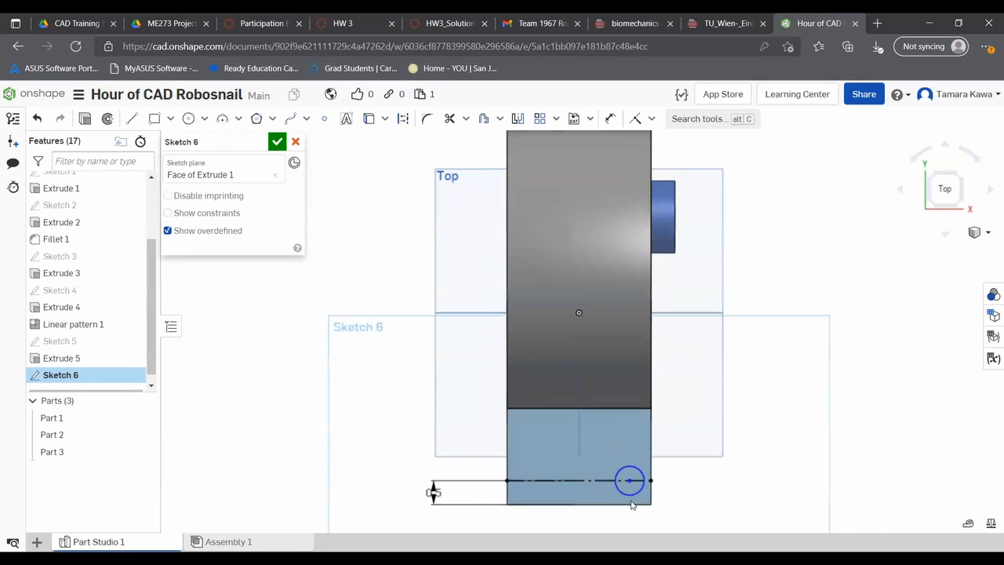
- Set the diameter of the circle on the construction line to 0.5 in
{"action": "left_click", "coordinate": [610, 118]}
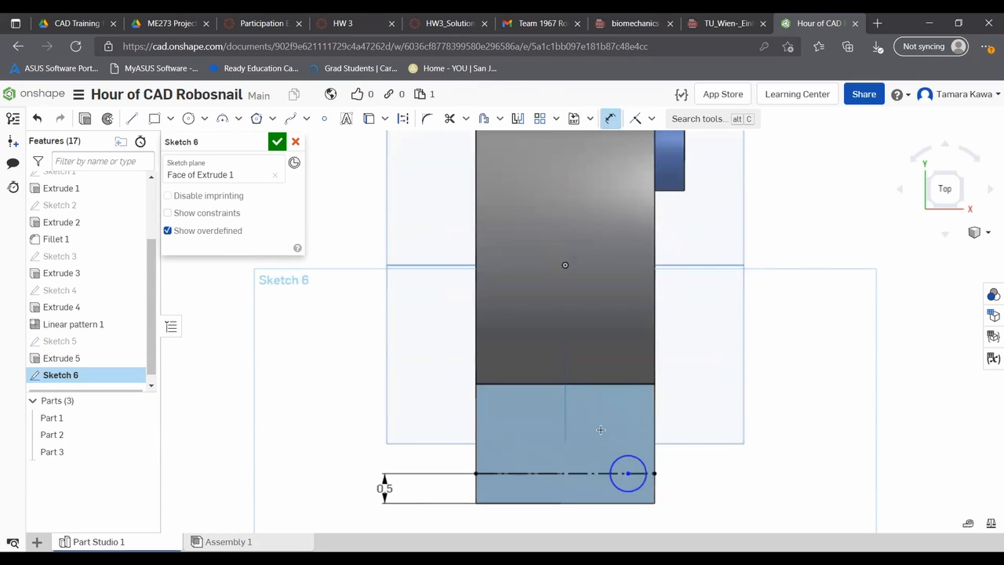
{"action": "left_click", "coordinate": [615, 459]}
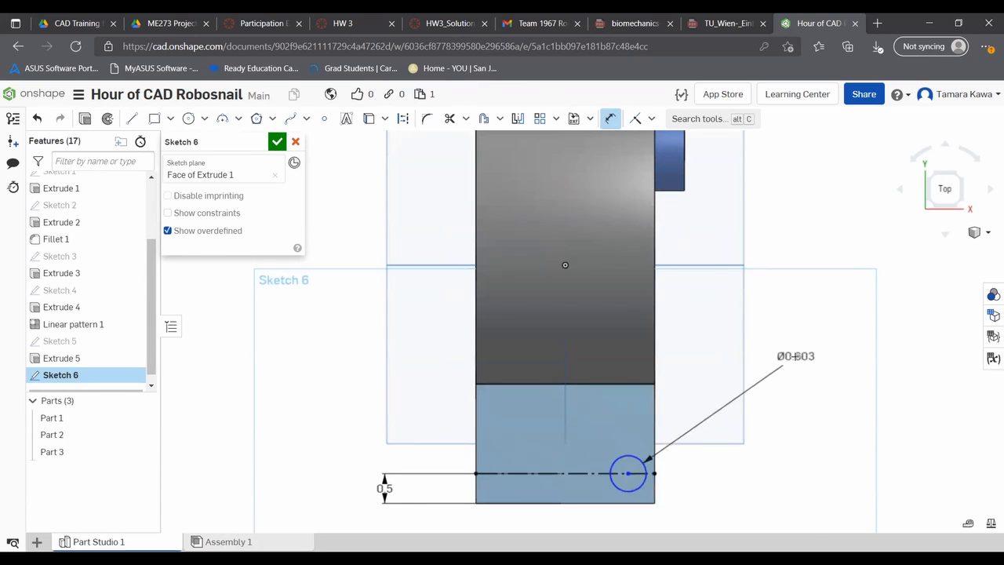
{"action": "left_click", "coordinate": [795, 356]}
{"action": "type", "text": "0.5"}
{"action": "key", "text": "Return"}
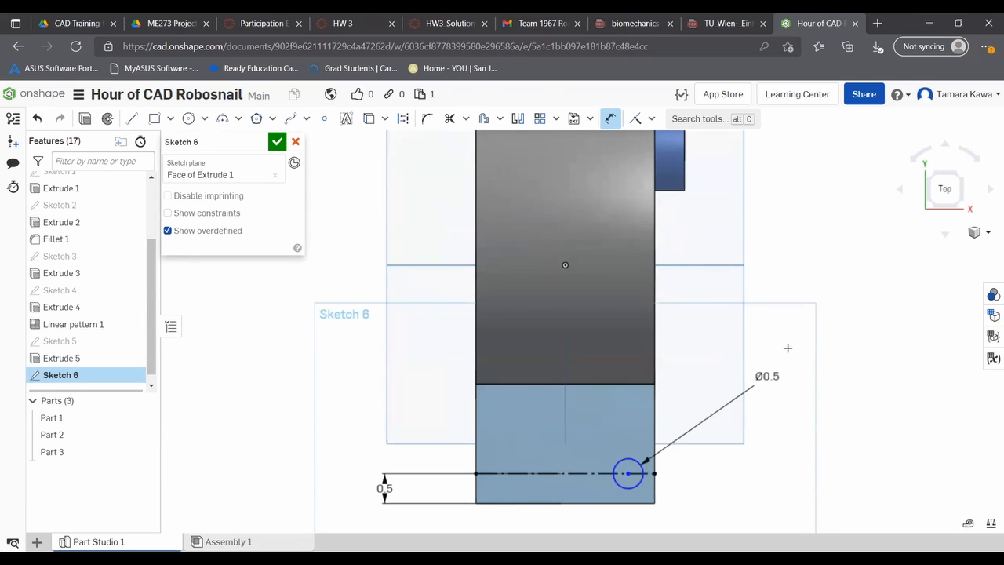
- Dimension the circle's centre 0.75 in from the wheel-side end of the construction line
{"action": "left_click", "coordinate": [628, 473]}
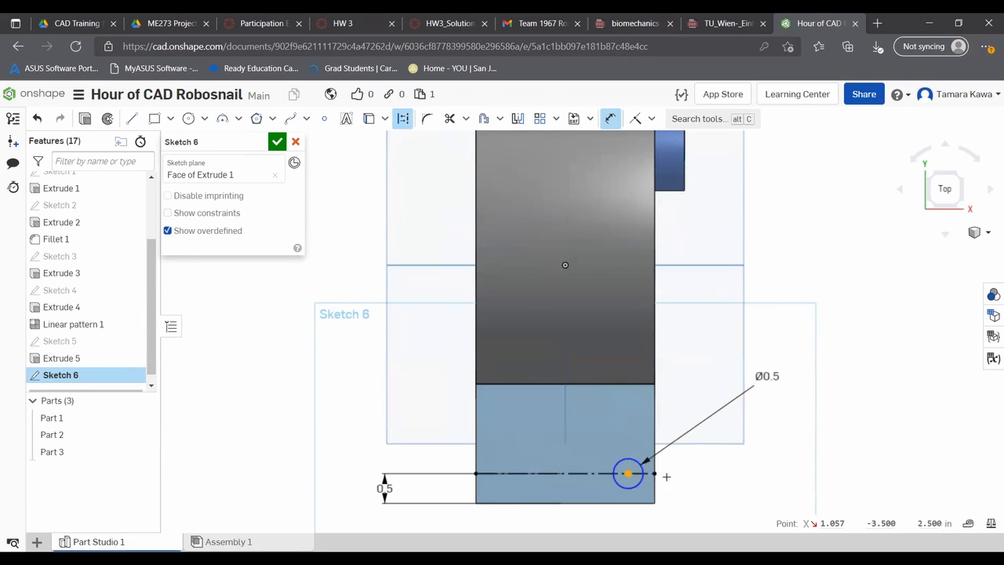
{"action": "left_click", "coordinate": [654, 473]}
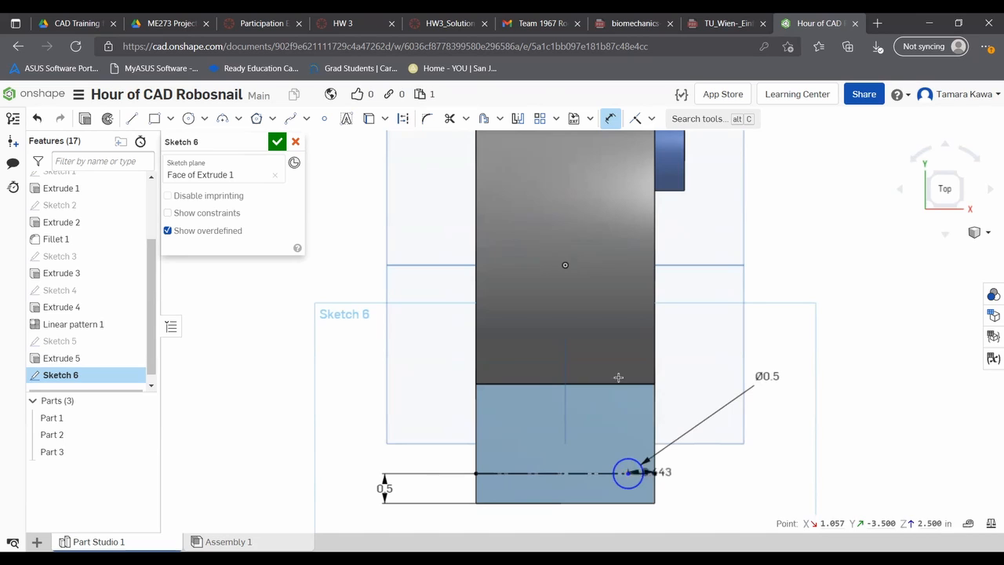
{"action": "left_click", "coordinate": [627, 338]}
{"action": "type", "text": "0.75"}
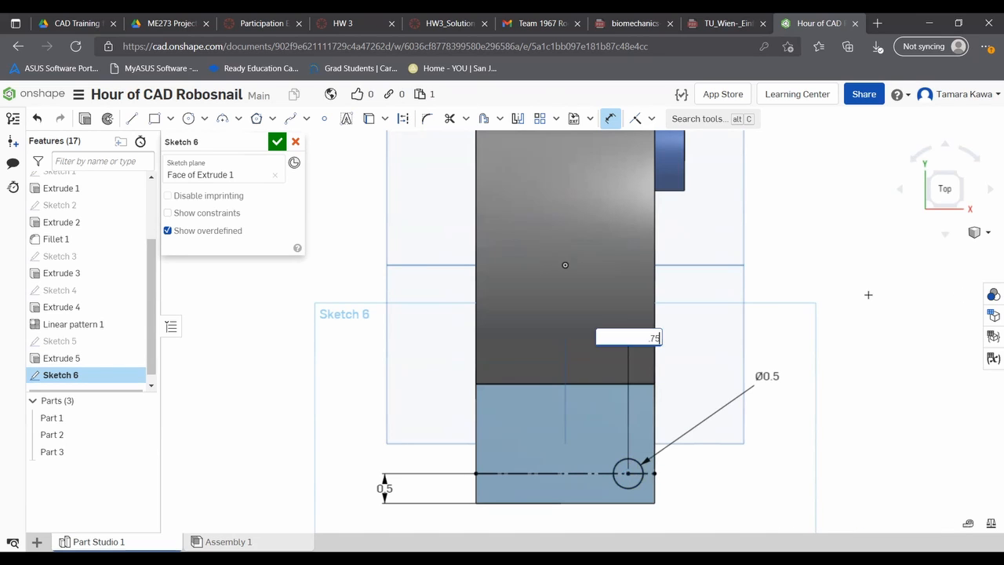
{"action": "key", "text": "Return"}
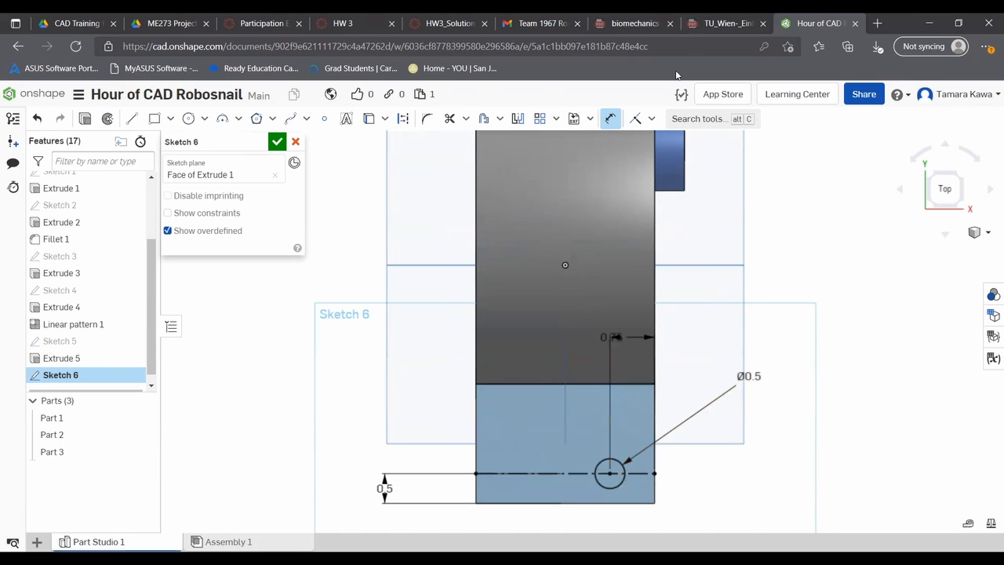
- Finish the sketch and cut its 0.5 in circle 1.5 in deep into the body with a Remove extrude
{"action": "left_click", "coordinate": [277, 142]}
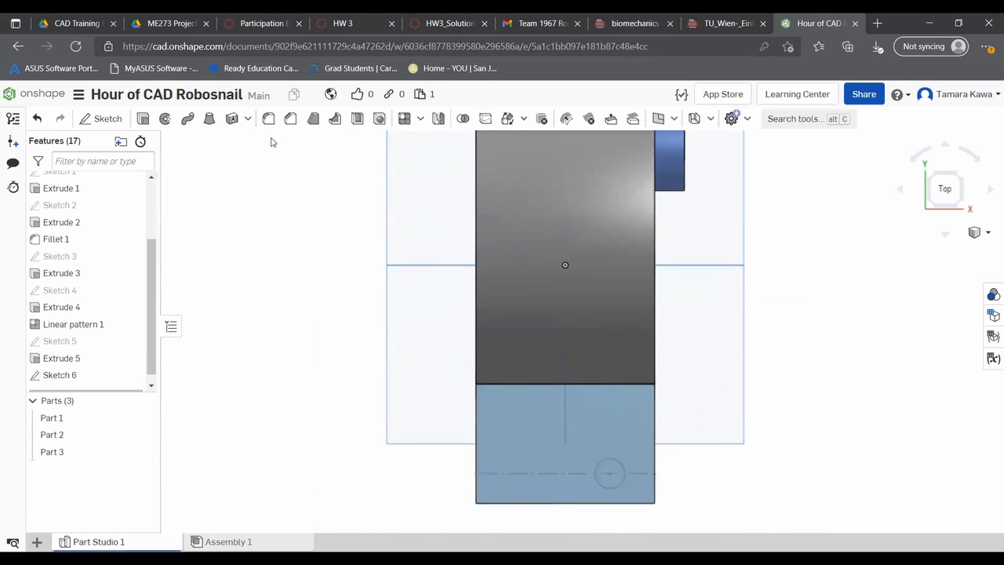
{"action": "left_click", "coordinate": [53, 375]}
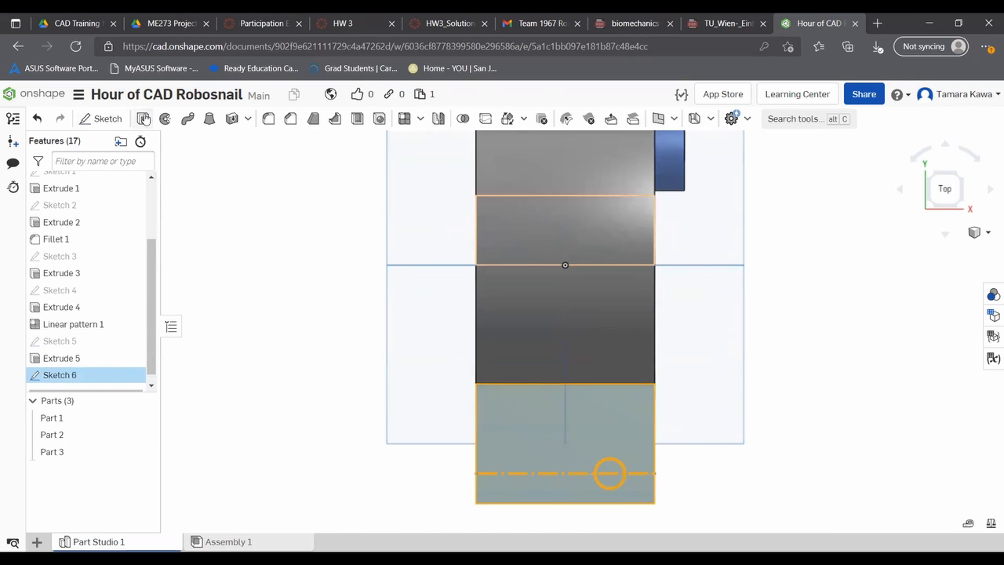
{"action": "left_click", "coordinate": [141, 119]}
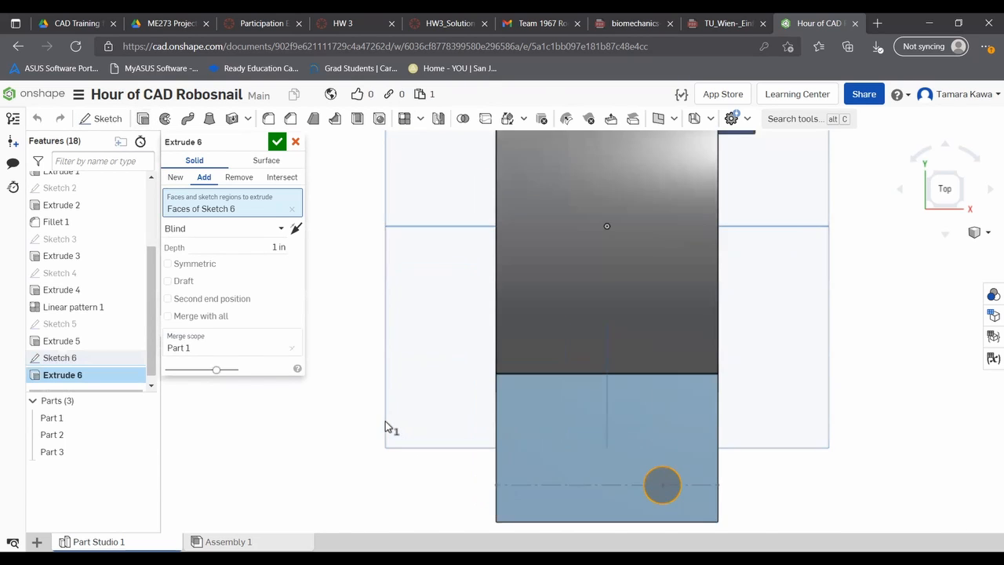
{"action": "scroll", "coordinate": [385, 426], "scroll_direction": "down", "scroll_amount": 3}
{"action": "right_click_drag", "start_coordinate": [410, 477], "coordinate": [349, 396]}
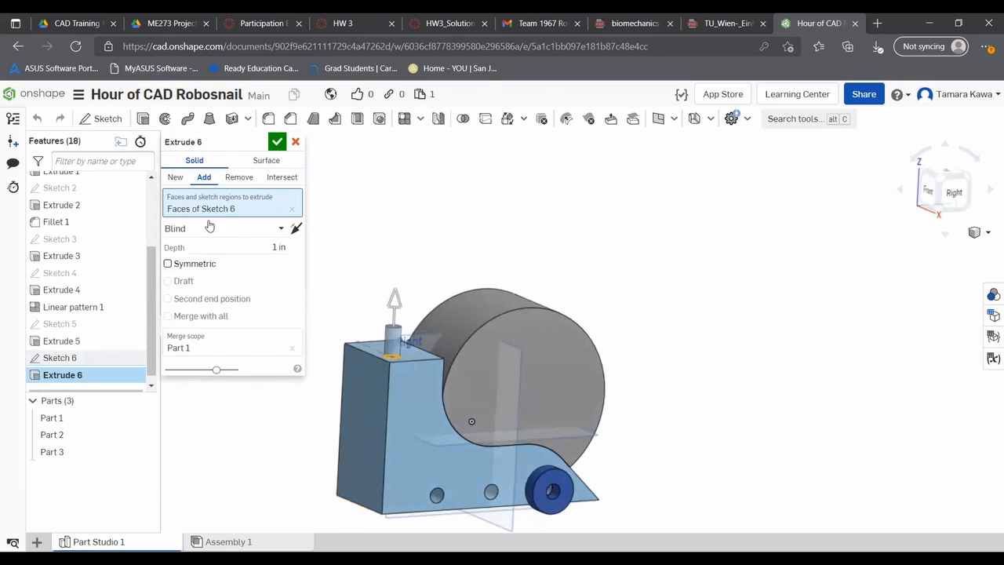
{"action": "left_click", "coordinate": [230, 183]}
{"action": "left_click", "coordinate": [277, 248]}
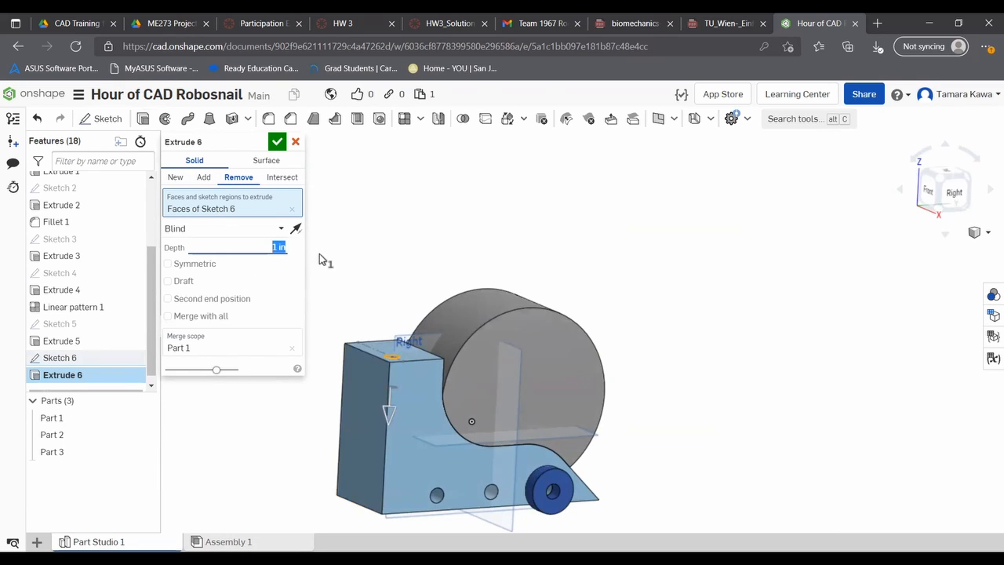
{"action": "type", "text": "2"}
{"action": "key", "text": "Return"}
{"action": "type", "text": "1.5"}
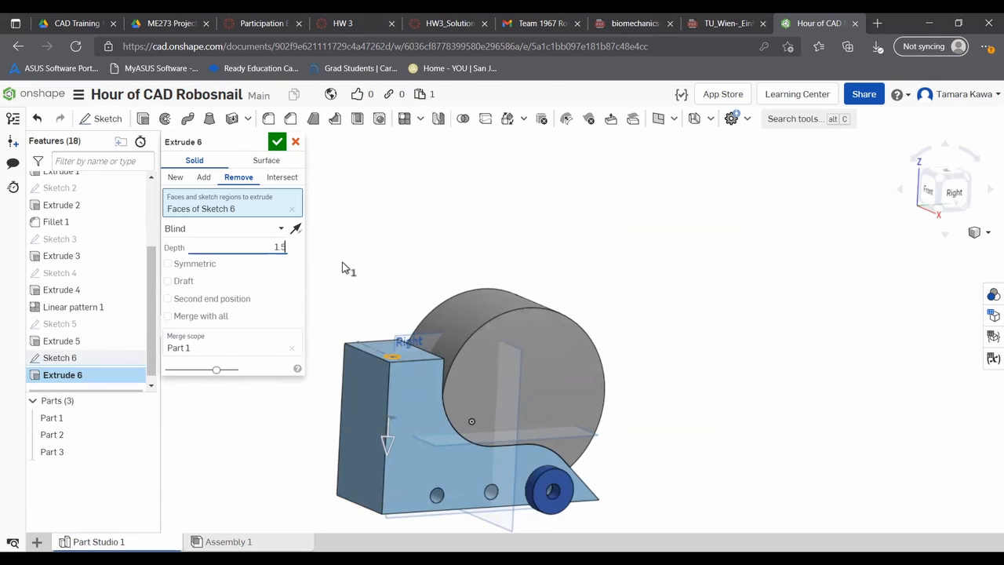
{"action": "key", "text": "Return"}
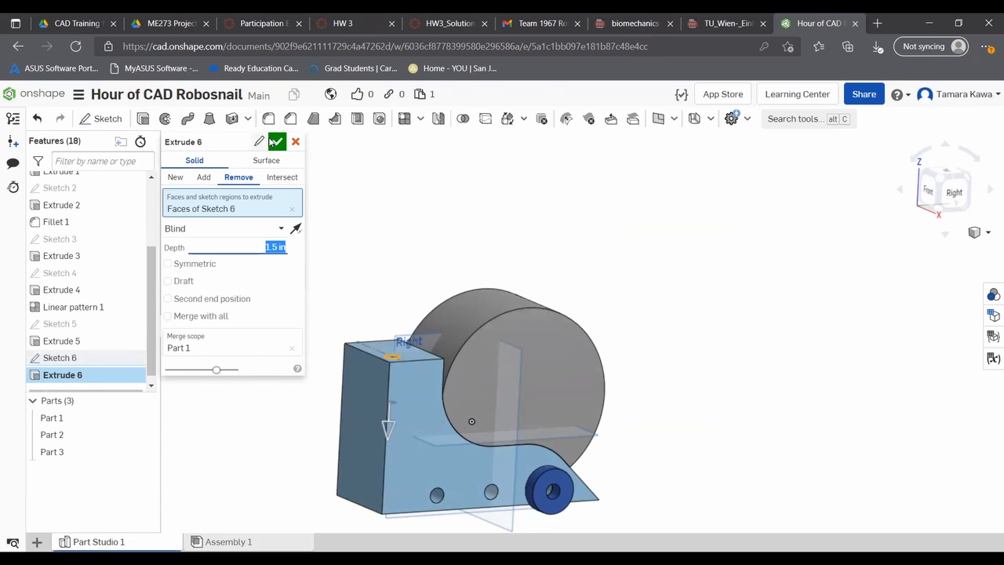
{"action": "left_click", "coordinate": [275, 141]}
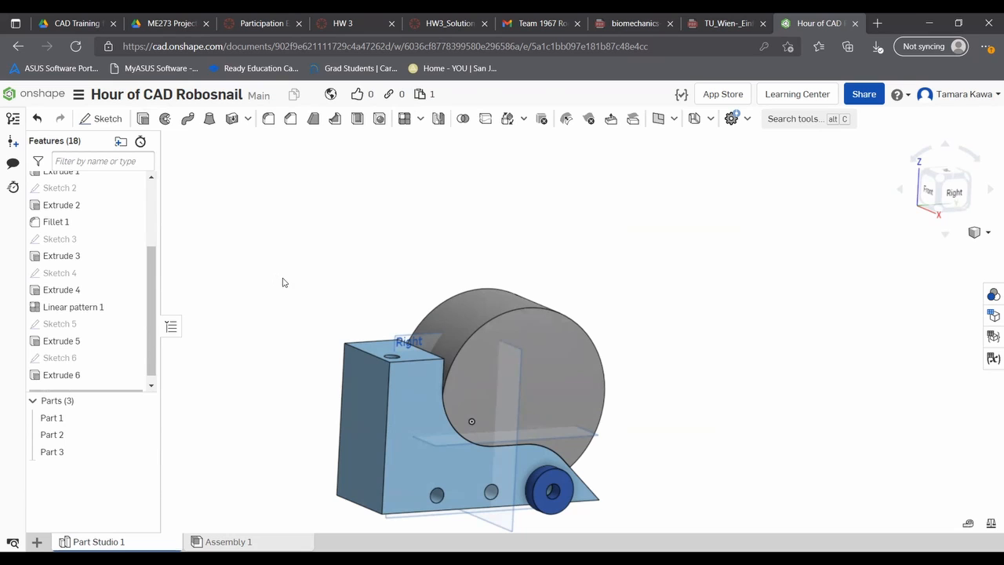
- Mirror the hole's extrude feature about the Right plane with a feature mirror
{"action": "right_click_drag", "start_coordinate": [308, 284], "coordinate": [305, 312]}
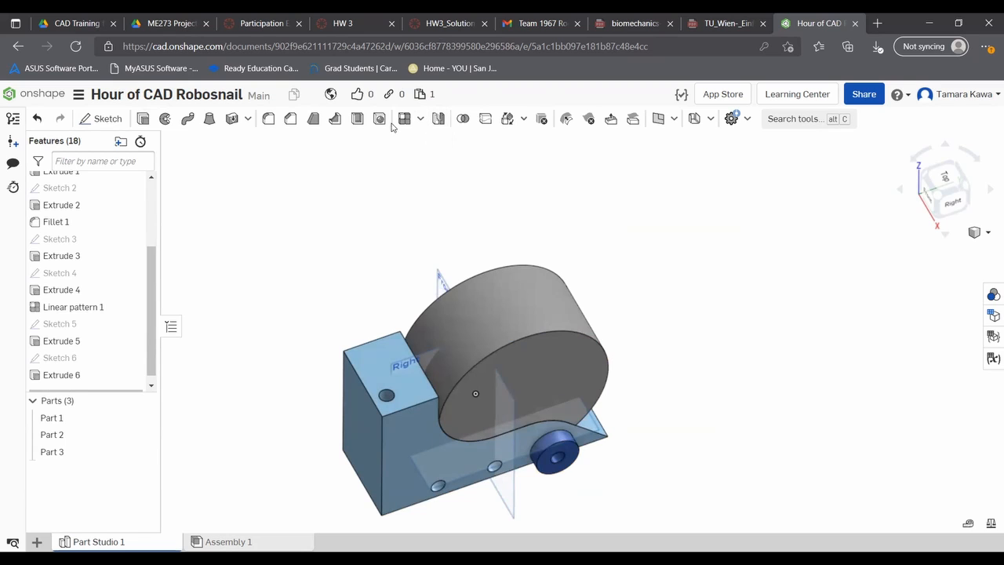
{"action": "left_click", "coordinate": [436, 119]}
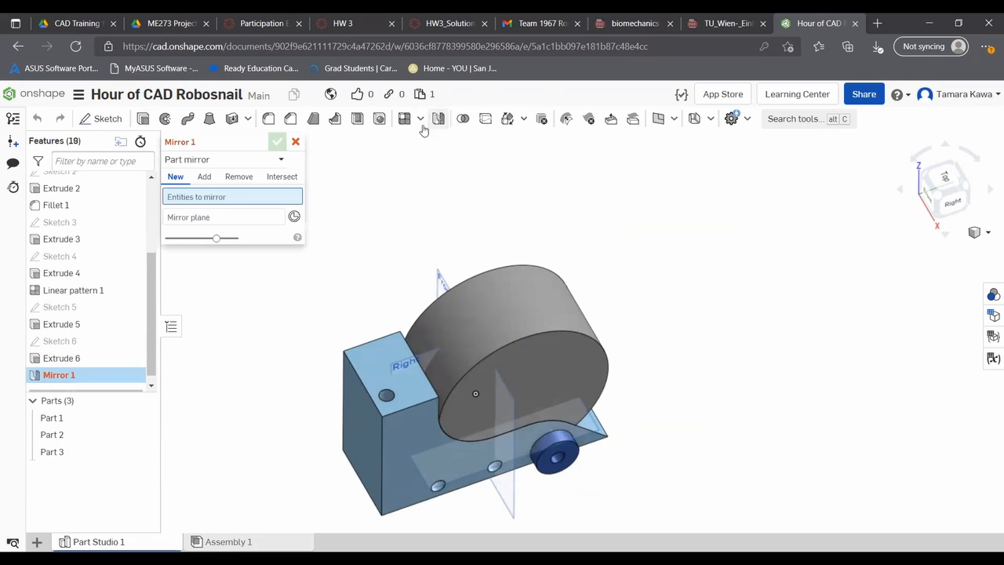
{"action": "left_click", "coordinate": [238, 162]}
{"action": "left_click", "coordinate": [219, 199]}
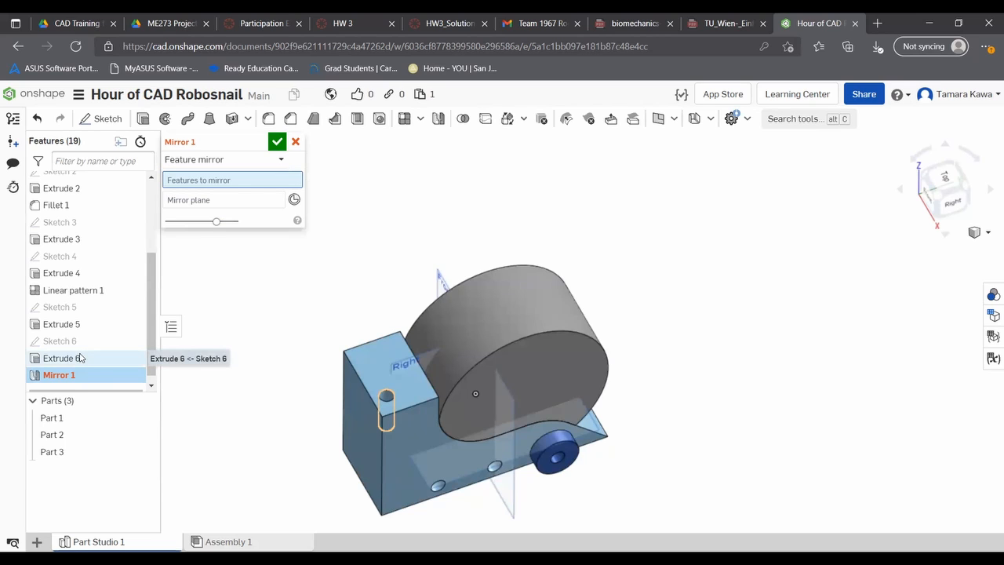
{"action": "left_click", "coordinate": [81, 357]}
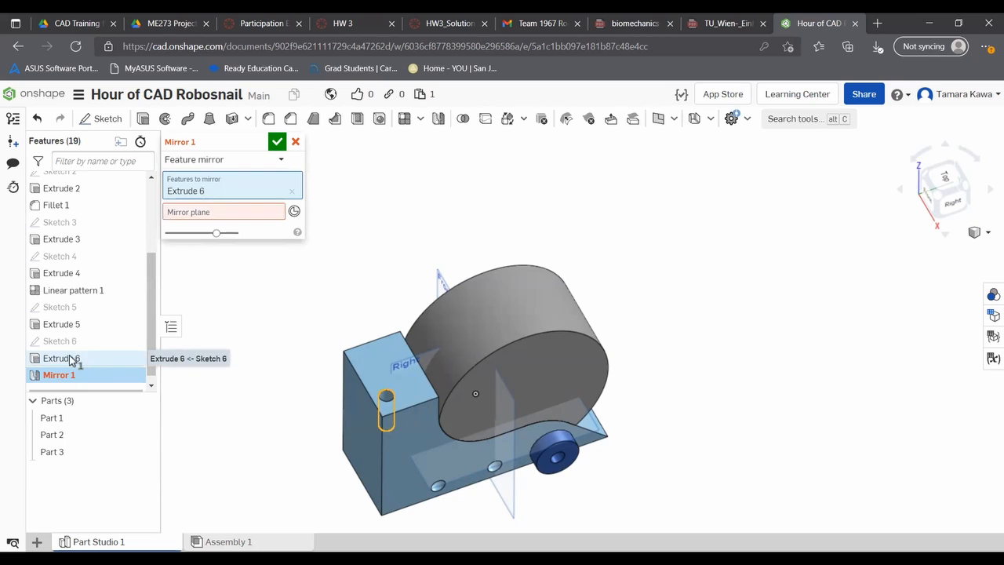
{"action": "left_click", "coordinate": [251, 218]}
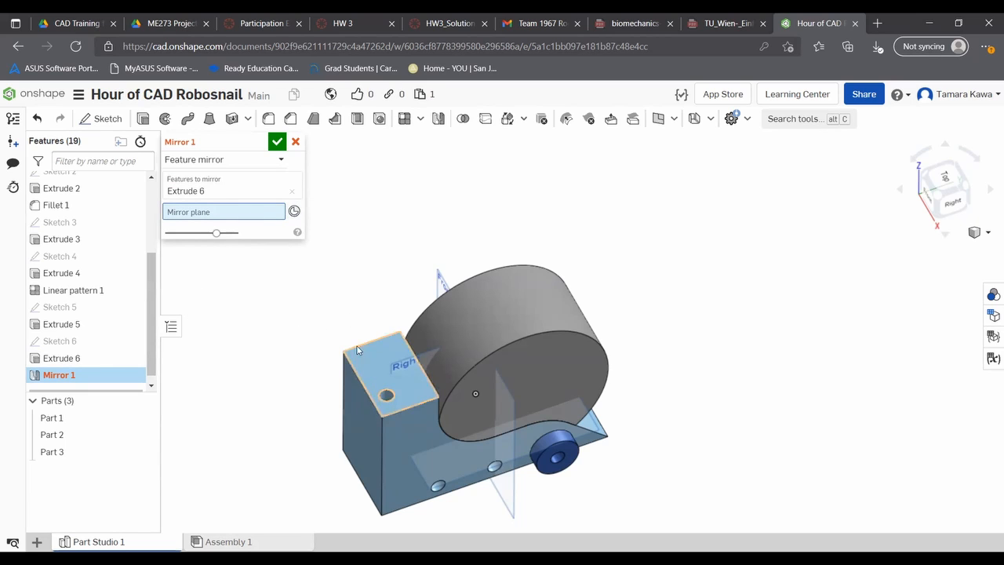
{"action": "left_click", "coordinate": [407, 365]}
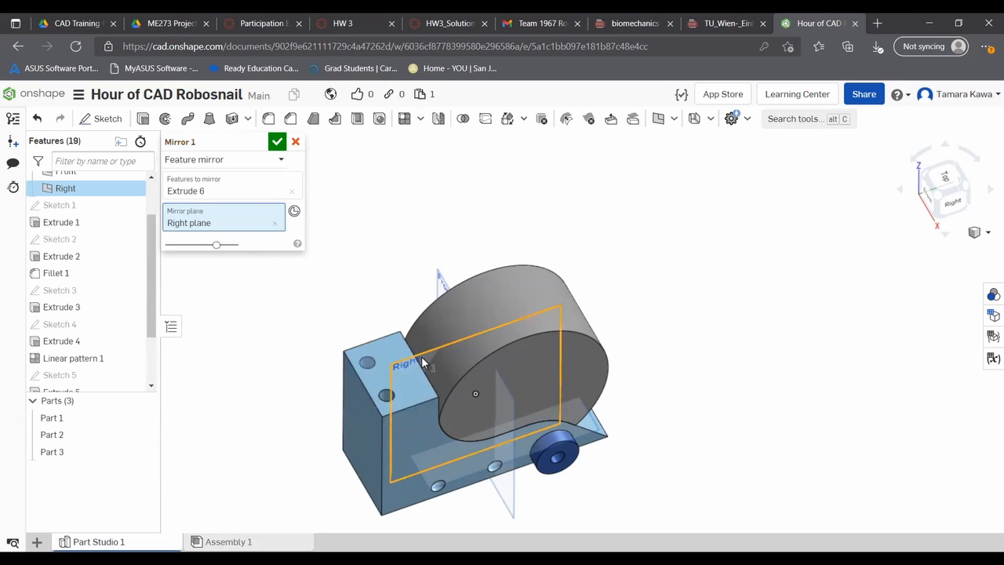
{"action": "left_click", "coordinate": [278, 142]}
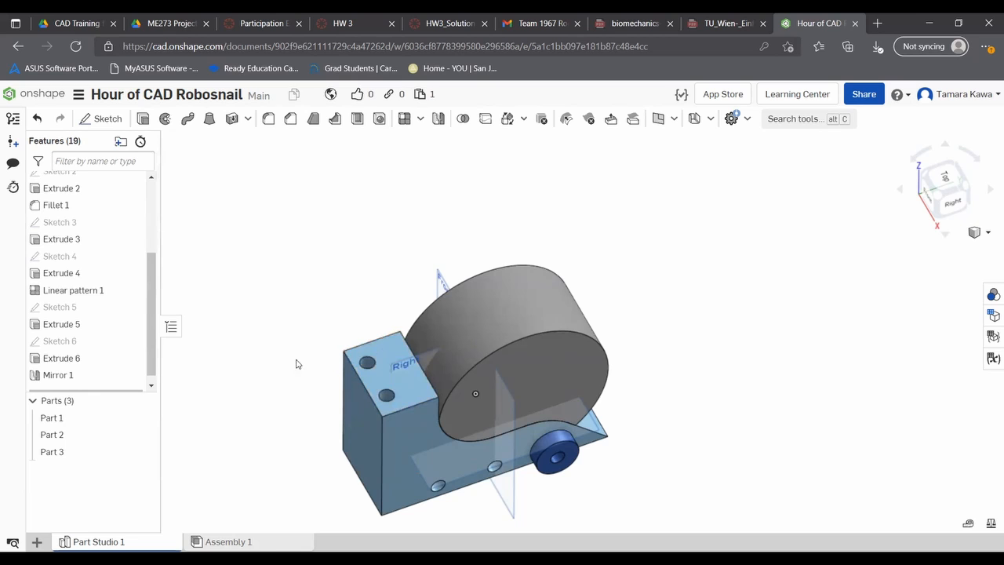
- Sketch on the bottom face of the wheel-side hole and project its circular edge into the sketch
{"action": "right_click_drag", "start_coordinate": [286, 352], "coordinate": [322, 406]}
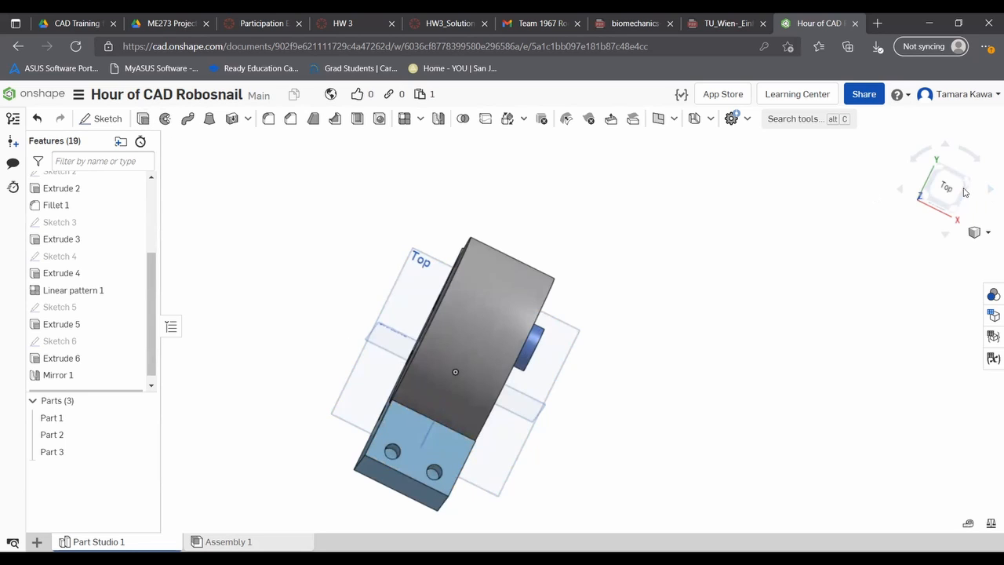
{"action": "left_click", "coordinate": [937, 188]}
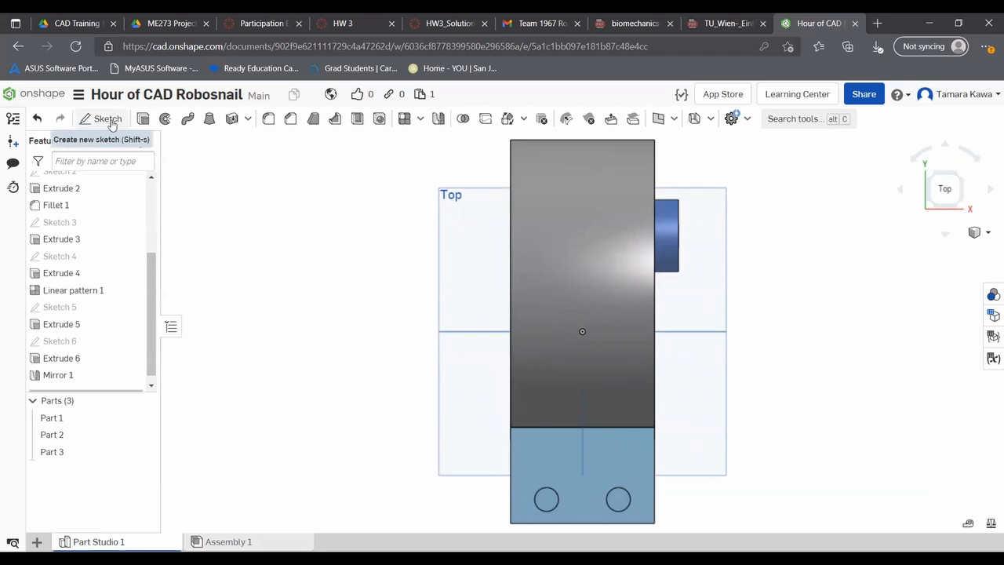
{"action": "left_click", "coordinate": [118, 119]}
{"action": "left_click", "coordinate": [619, 497]}
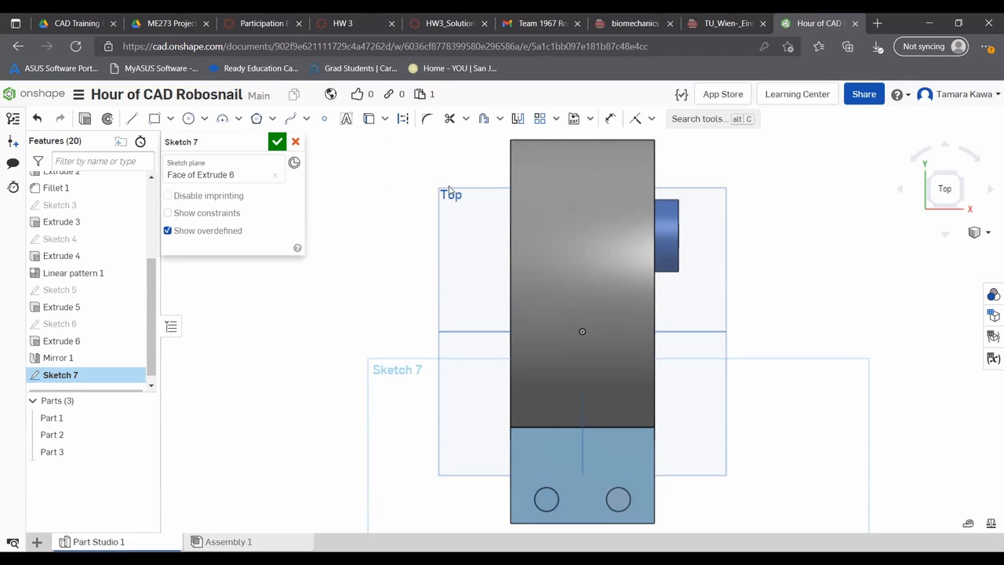
{"action": "left_click", "coordinate": [368, 119]}
{"action": "left_click", "coordinate": [618, 488]}
{"action": "left_click", "coordinate": [277, 141]}
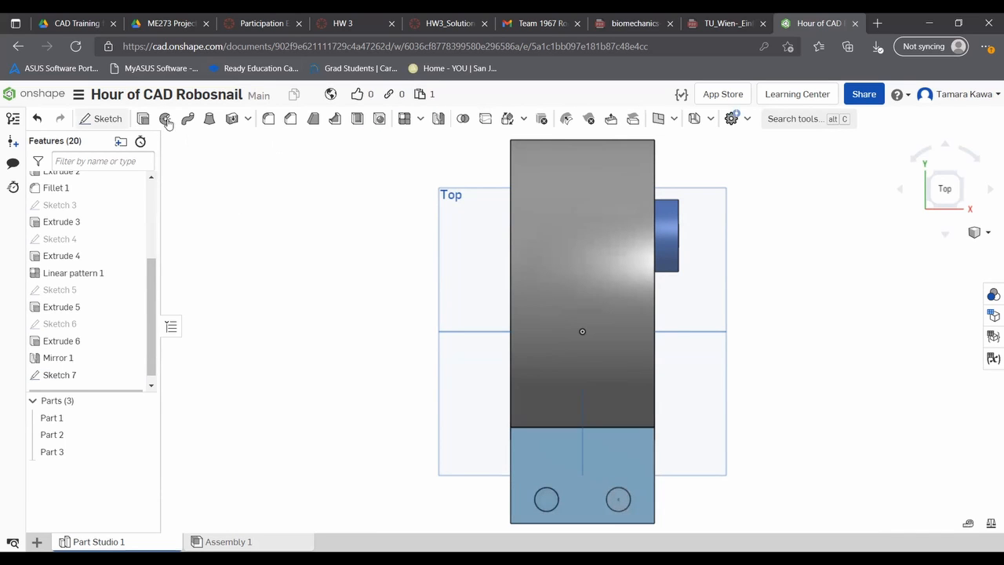
- Extrude the projected circle 3 in upward as an Add to the body, forming a post in the hole
{"action": "left_click", "coordinate": [142, 119]}
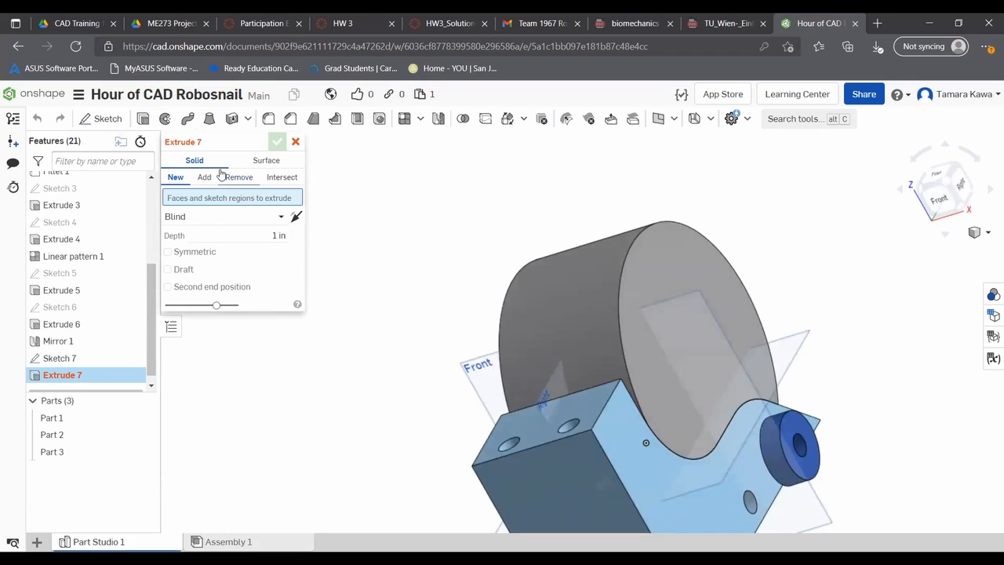
{"action": "left_click", "coordinate": [129, 357]}
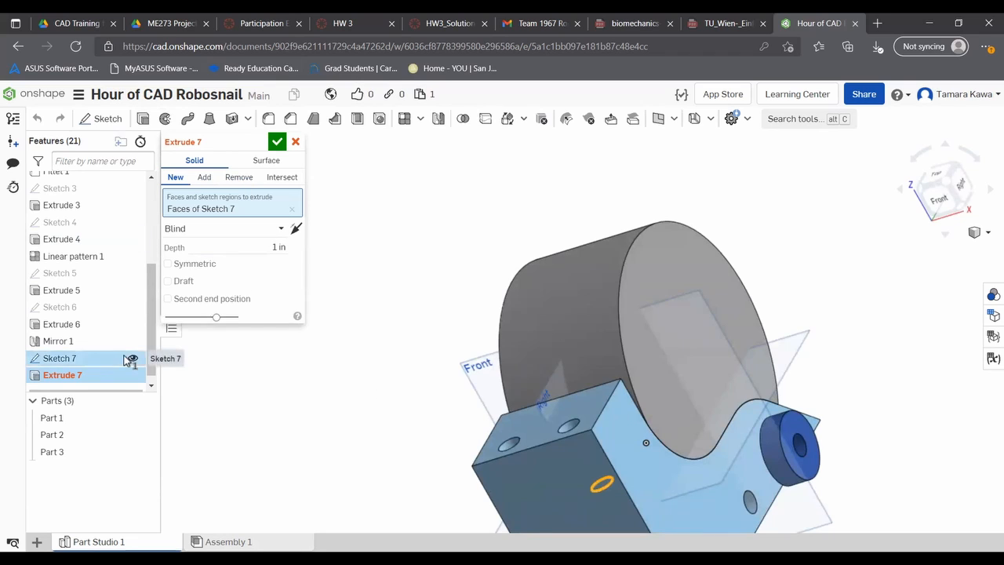
{"action": "left_click", "coordinate": [248, 244]}
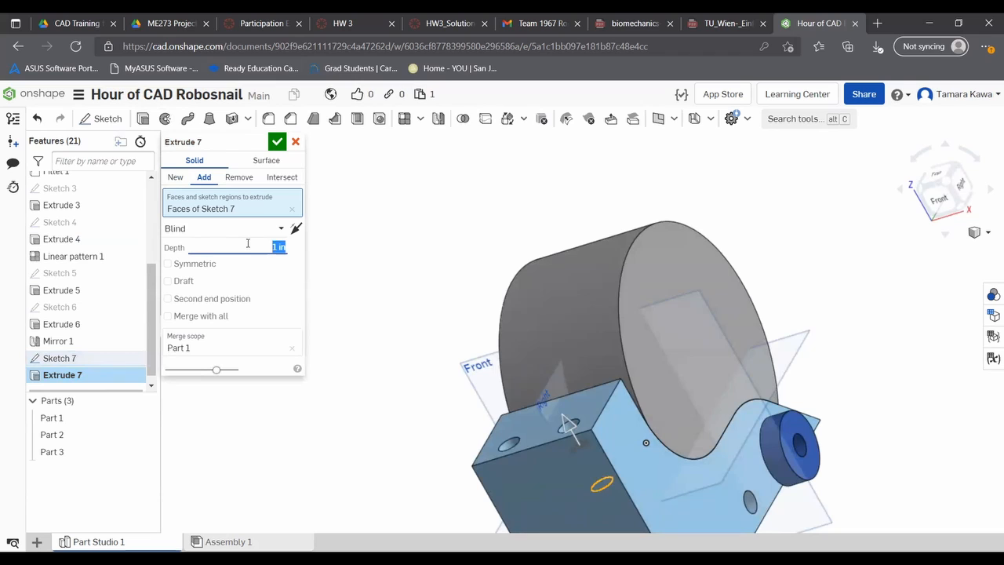
{"action": "type", "text": "3"}
{"action": "key", "text": "Return"}
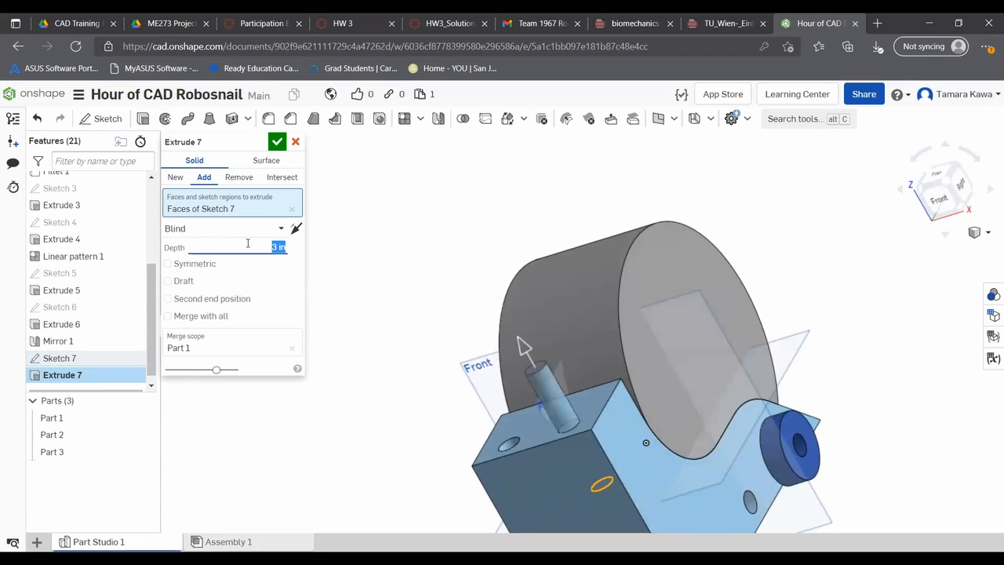
{"action": "left_click", "coordinate": [277, 142]}
- Start a sketch on the post's top face and draw a concentric circle about 1.06 in in diameter
{"action": "mouse_move", "coordinate": [349, 306]}
{"action": "right_mouse_down"}
{"action": "mouse_move", "coordinate": [341, 280]}
{"action": "mouse_move", "coordinate": [298, 287]}
{"action": "mouse_move", "coordinate": [305, 302]}
{"action": "mouse_move", "coordinate": [347, 325]}
{"action": "right_mouse_up"}
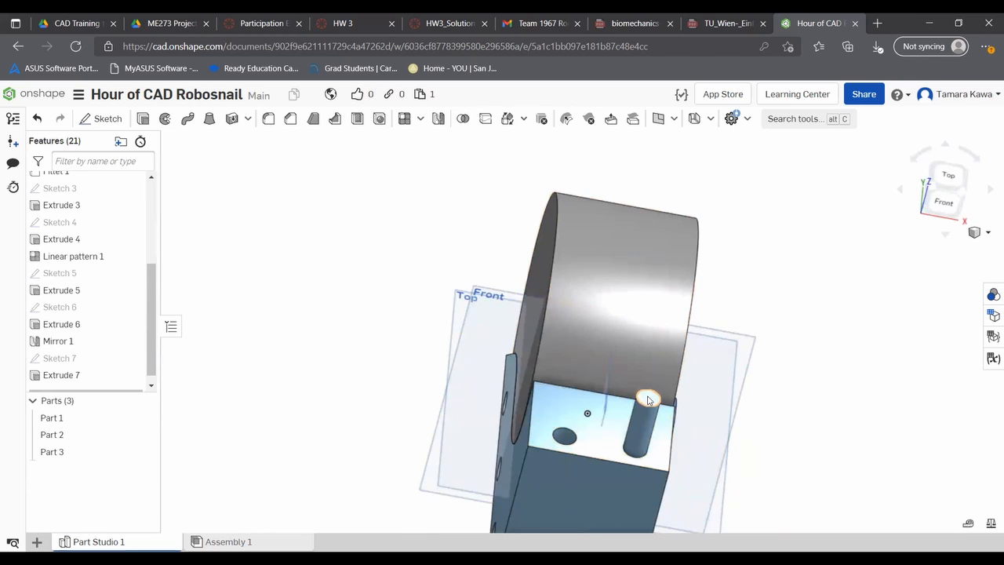
{"action": "left_click", "coordinate": [649, 399]}
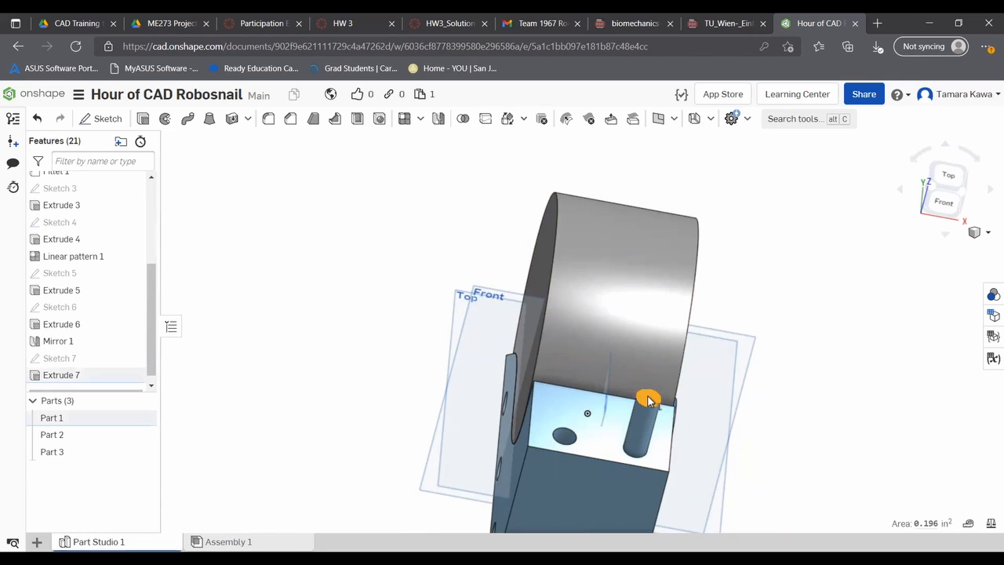
{"action": "right_click", "coordinate": [649, 400]}
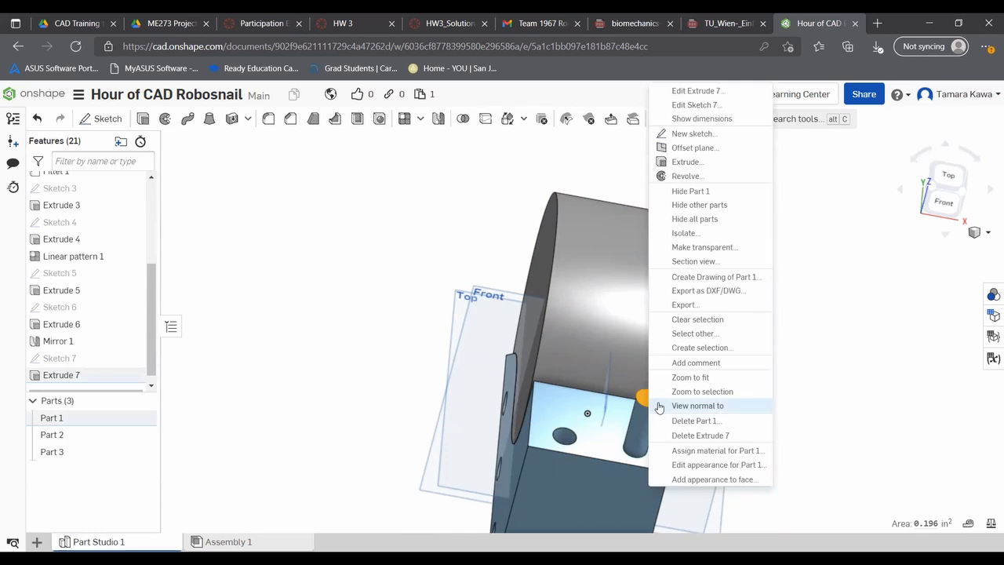
{"action": "left_click", "coordinate": [662, 406]}
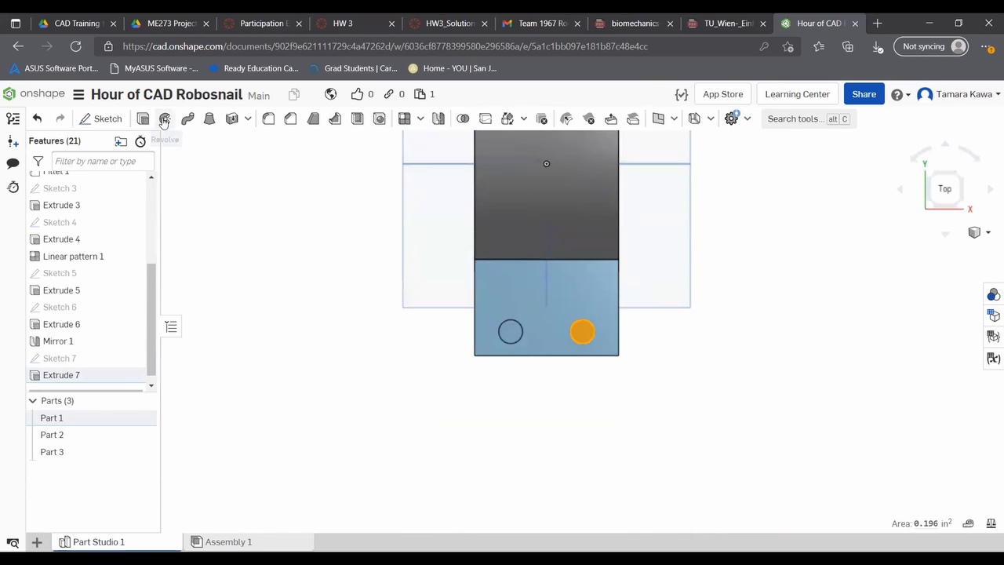
{"action": "left_click", "coordinate": [102, 118]}
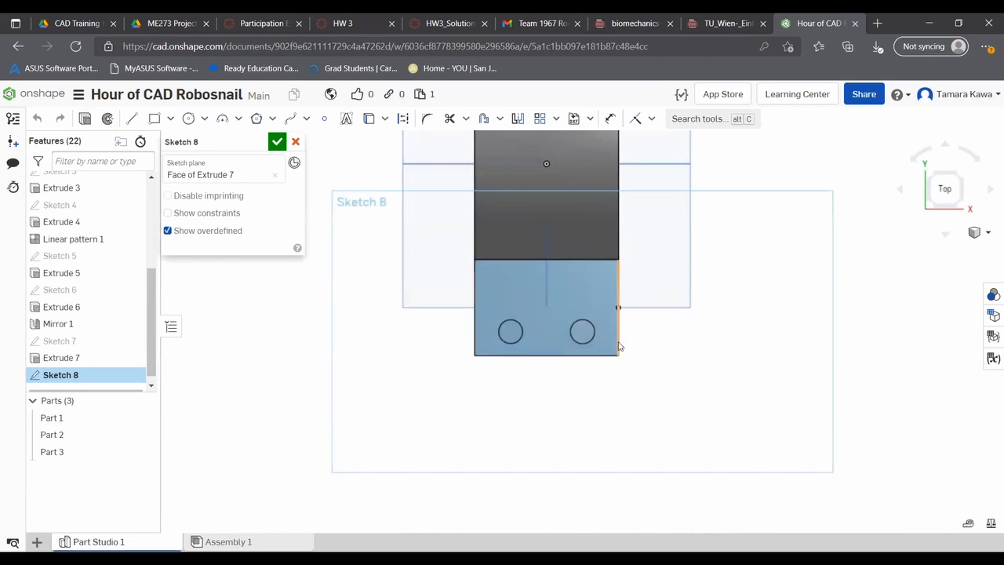
{"action": "left_click", "coordinate": [582, 331]}
{"action": "left_click", "coordinate": [188, 119]}
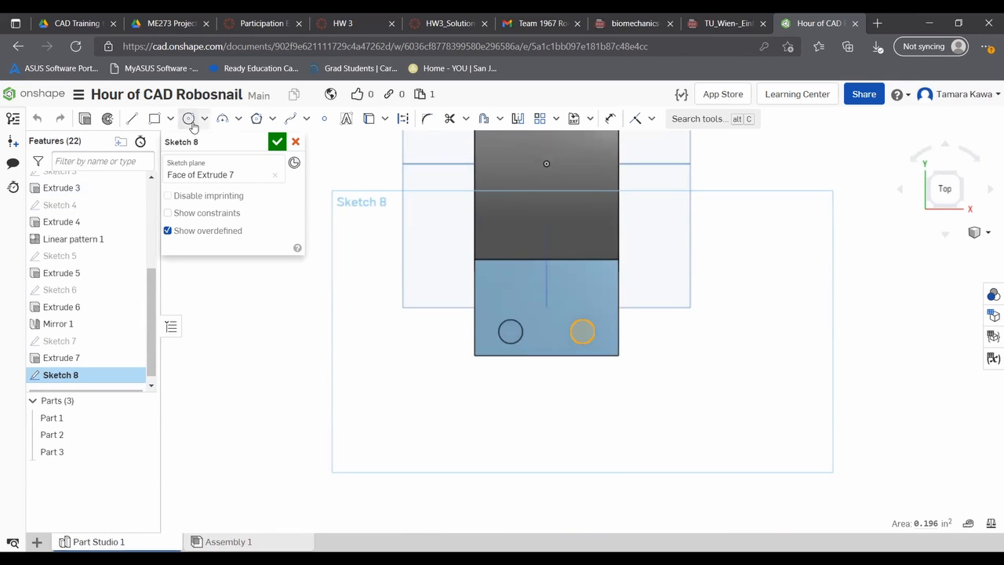
{"action": "left_click", "coordinate": [582, 331]}
{"action": "left_click", "coordinate": [608, 325]}
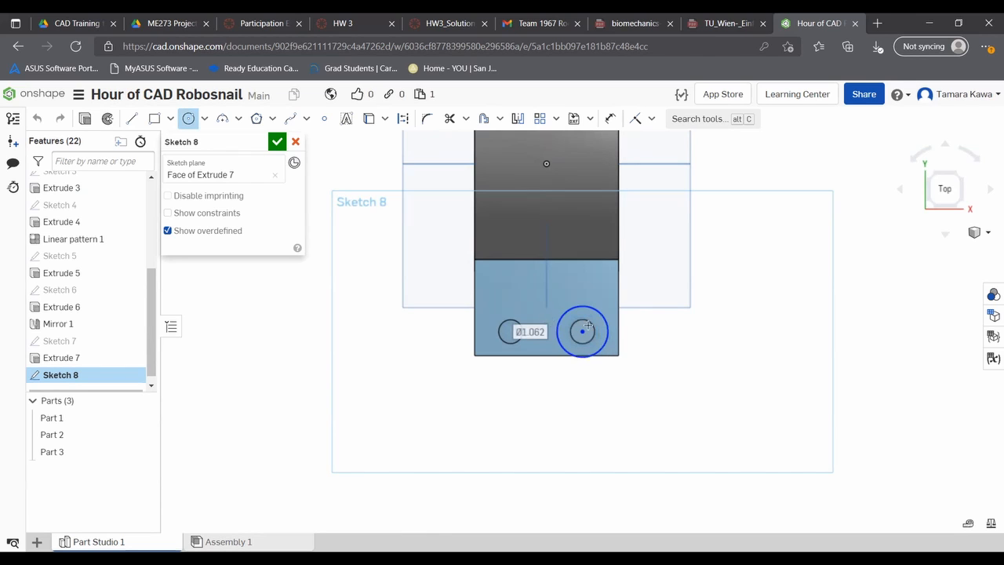
{"action": "key", "text": "Escape"}
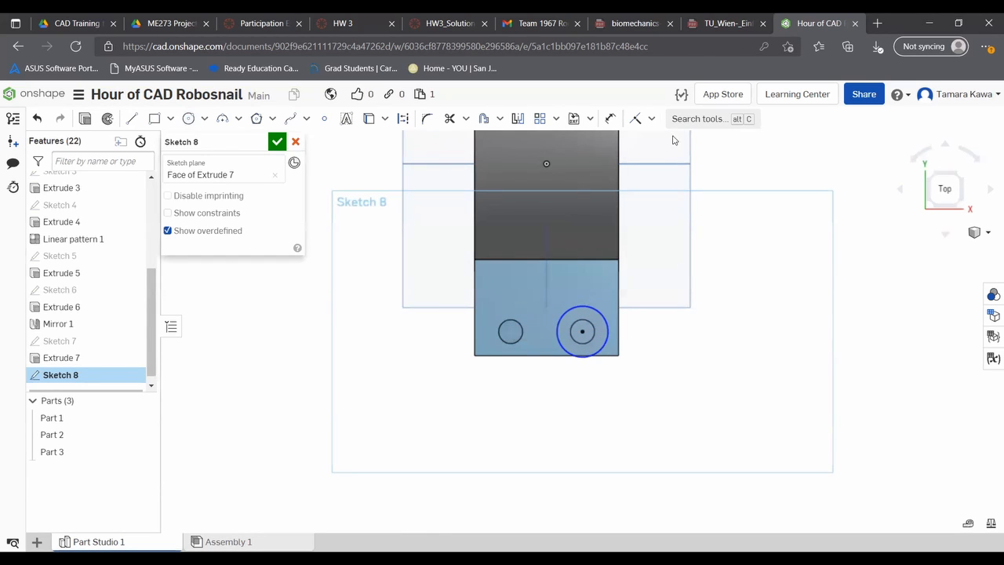
- Set the diameter of the circle around the post to 1 in
{"action": "left_click", "coordinate": [613, 120]}
{"action": "left_click", "coordinate": [577, 307]}
{"action": "left_click", "coordinate": [575, 276]}
{"action": "type", "text": "1"}
{"action": "key", "text": "Return"}
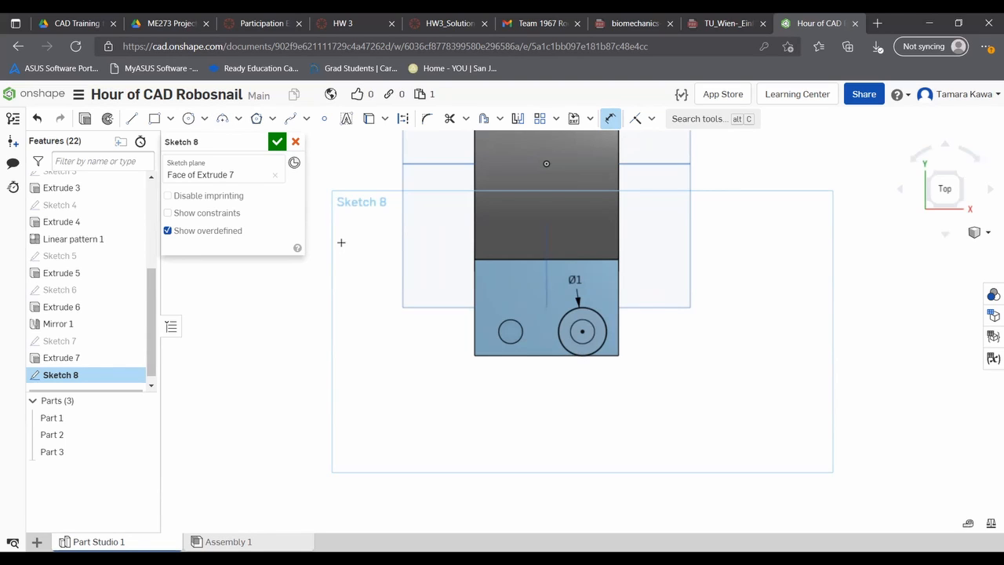
- Draw a vertical 1 in line across the circle through its centre, ending on the circle at both ends
{"action": "left_click", "coordinate": [133, 123]}
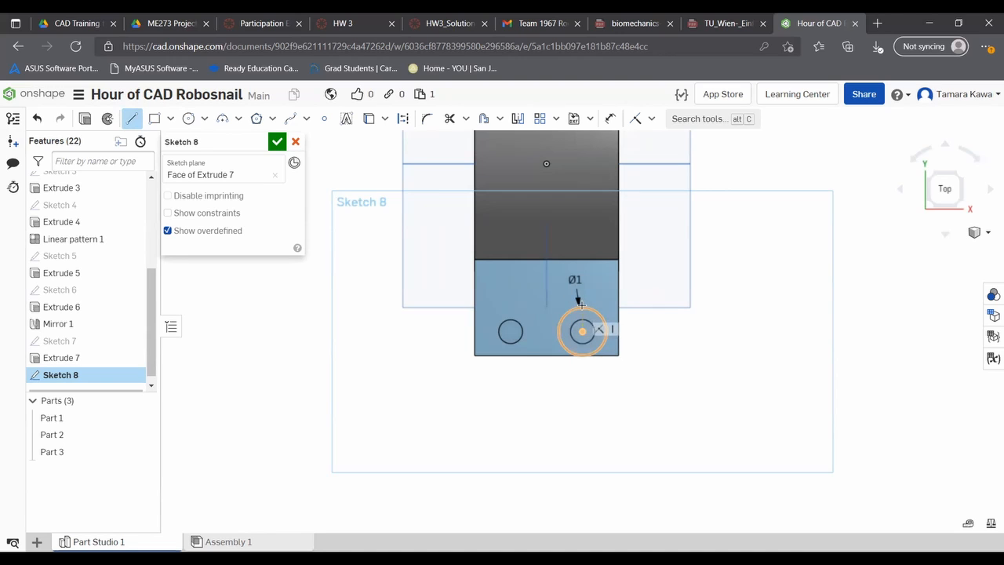
{"action": "left_click", "coordinate": [582, 356]}
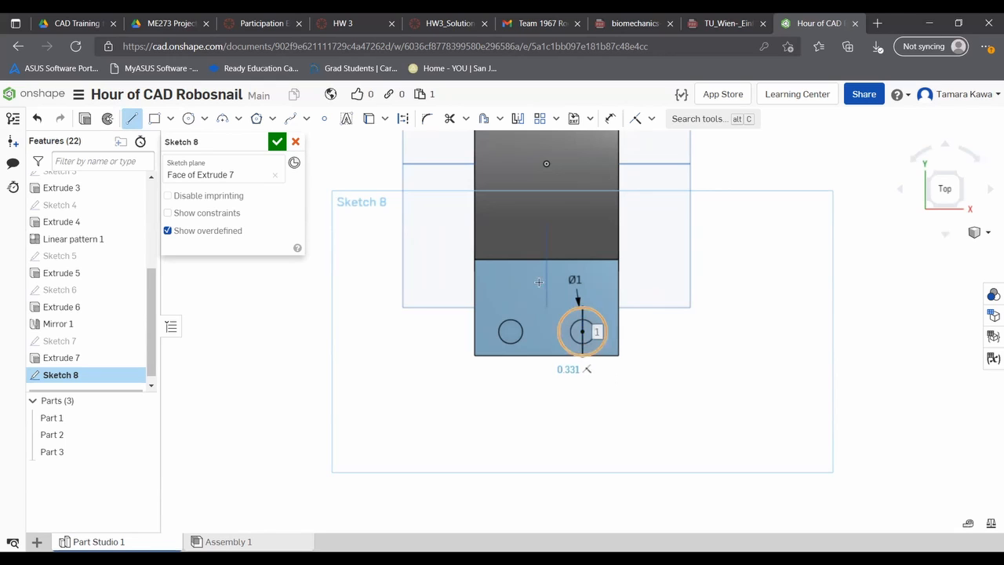
{"action": "key", "text": "Escape"}
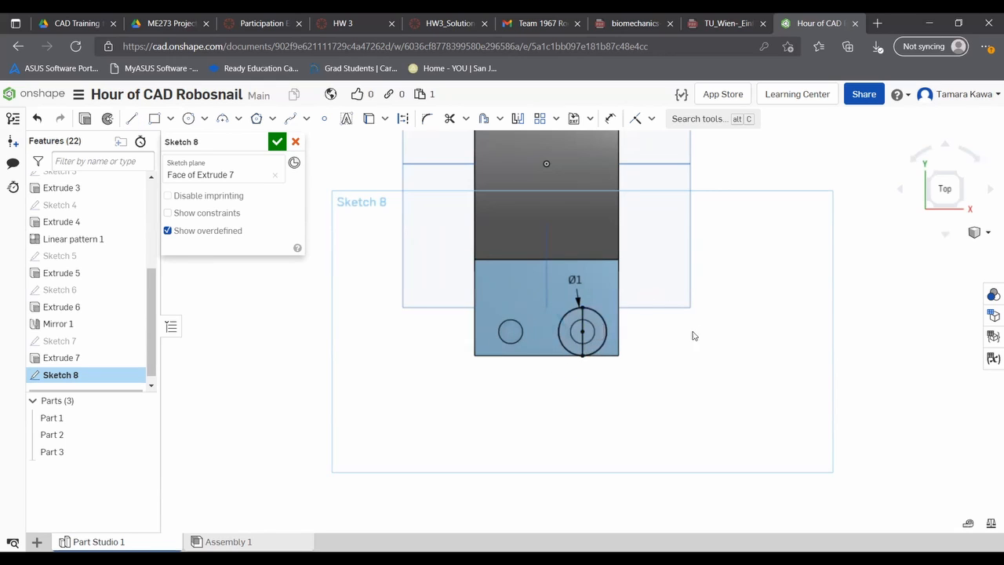
- Delete the vertical line drawn across the 1 in circle
{"action": "left_click", "coordinate": [582, 320]}
{"action": "key", "text": "Delete"}
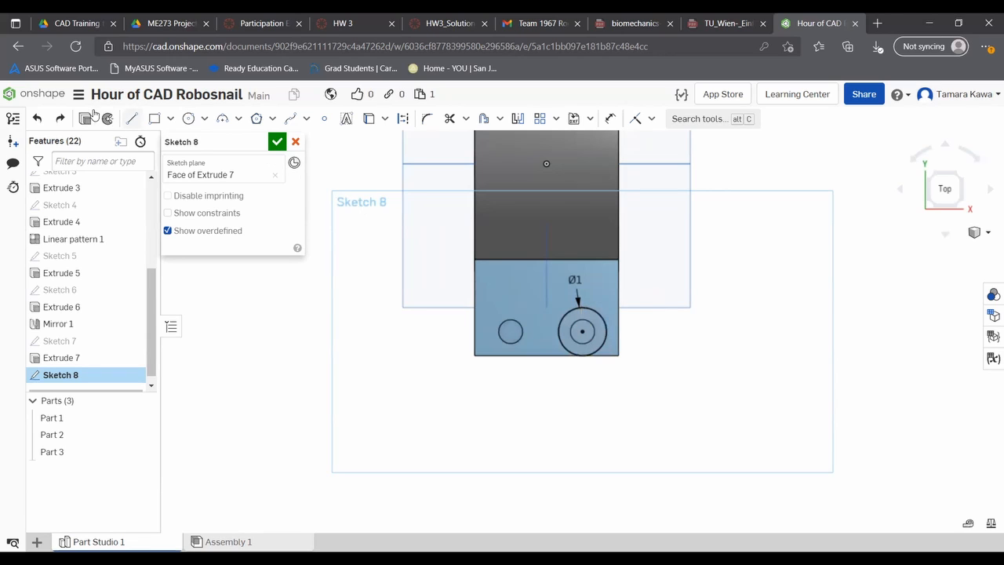
{"action": "left_click", "coordinate": [131, 119]}
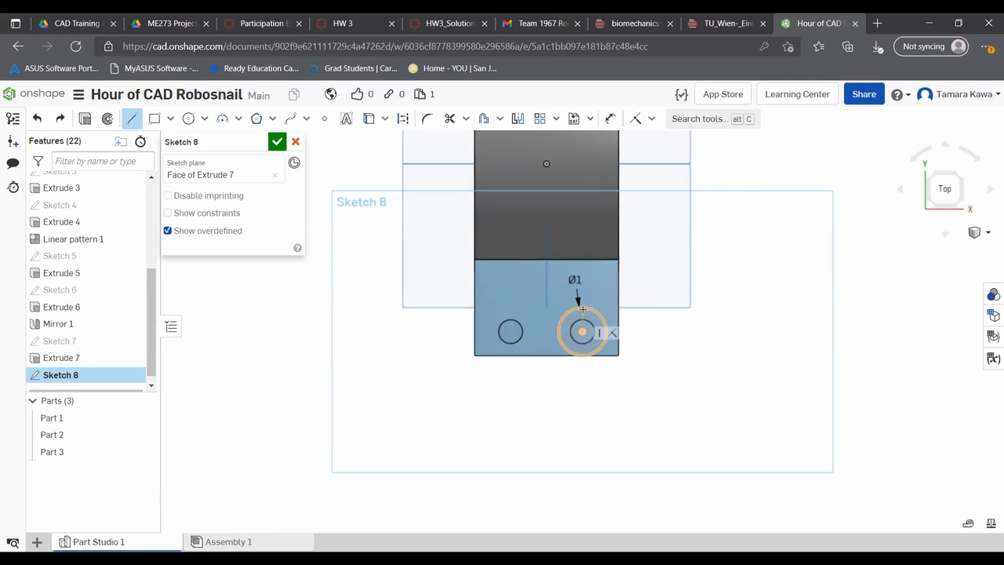
{"action": "left_click", "coordinate": [582, 356]}
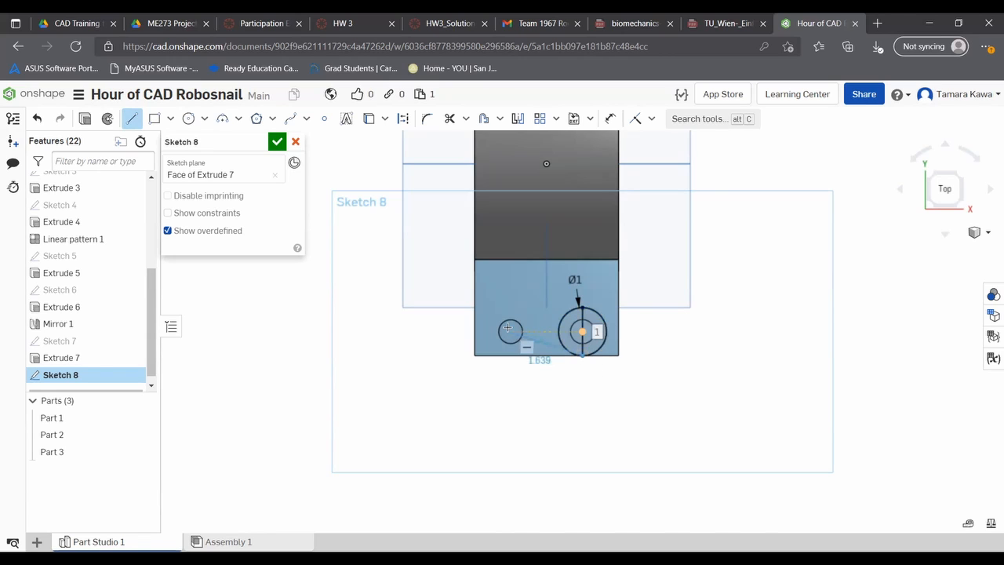
{"action": "key", "text": "Escape"}
{"action": "key", "text": "ctrl+z"}
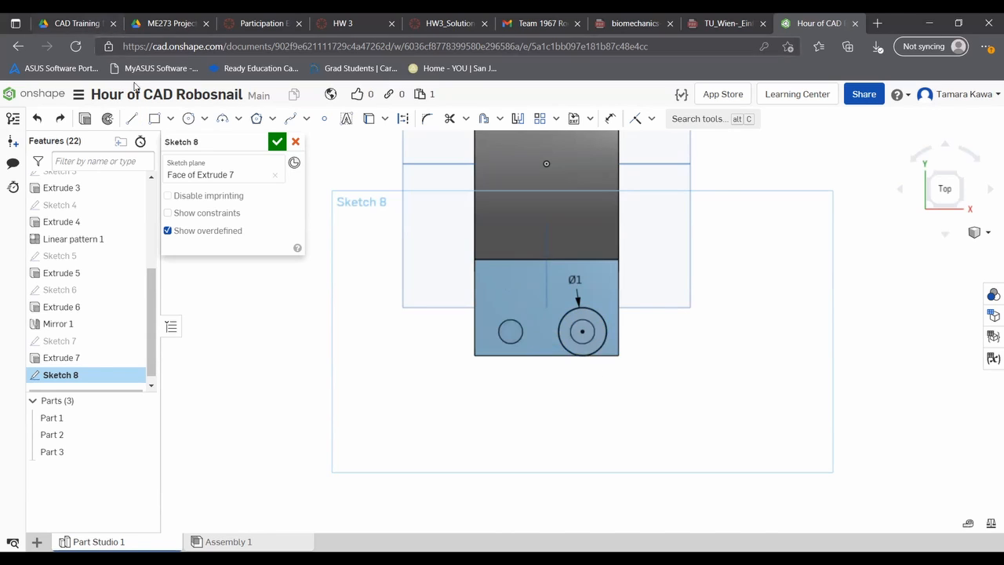
- Draw a slanted line across the 1 in circle, passing through its centre and ending on the circle at both ends
{"action": "left_click", "coordinate": [128, 122]}
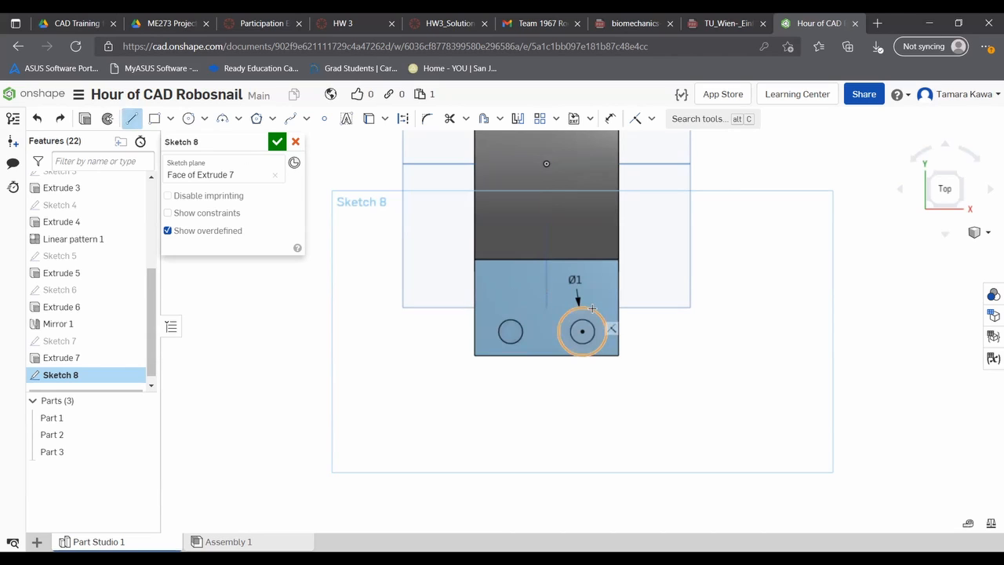
{"action": "left_click", "coordinate": [570, 352]}
{"action": "key", "text": "Escape"}
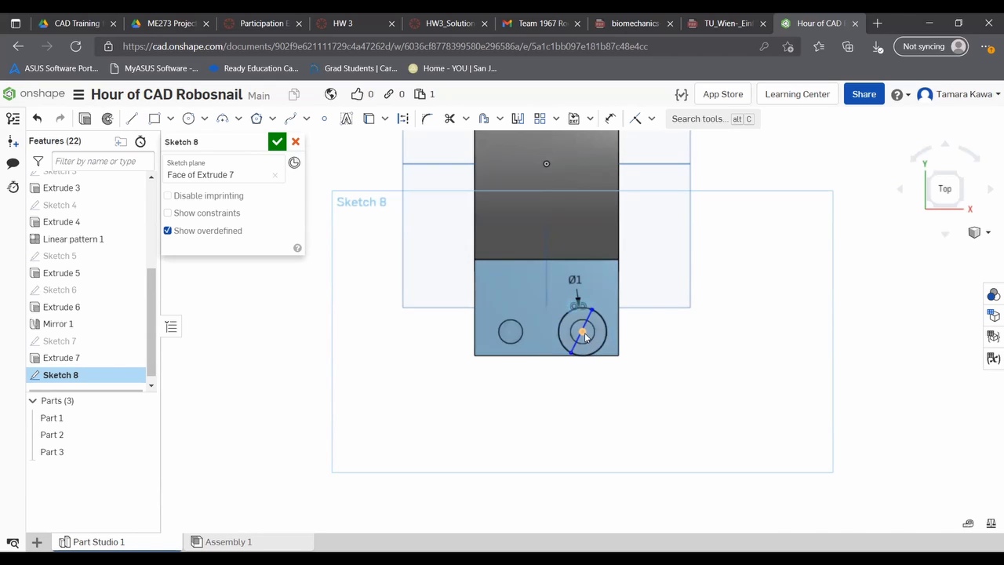
{"action": "key", "text": "d"}
{"action": "left_click", "coordinate": [583, 332]}
{"action": "right_click", "coordinate": [587, 325]}
{"action": "key", "text": "Escape"}
- Constrain the line coincident with the circle's centre and vertical, and finish the sketch
{"action": "left_click", "coordinate": [634, 122]}
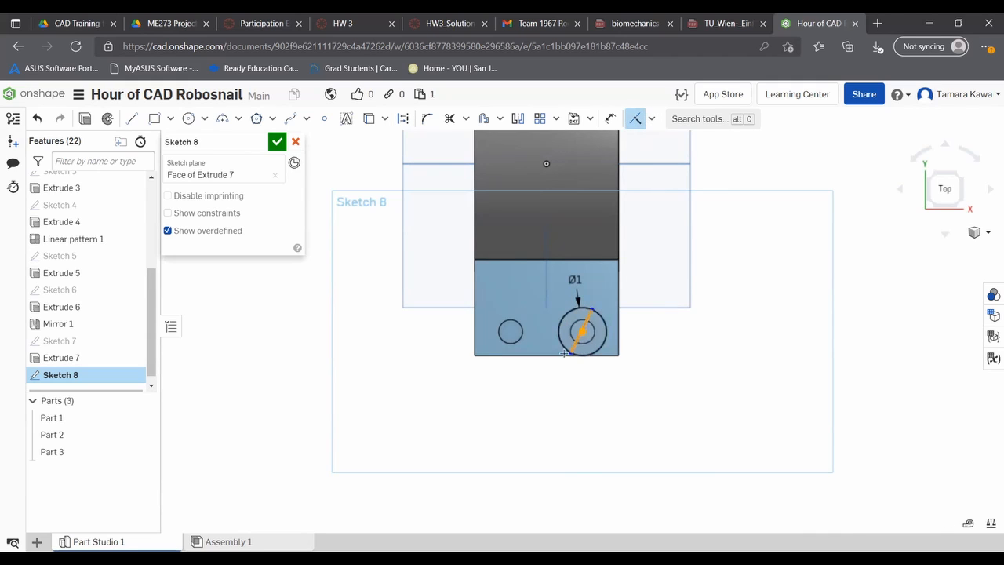
{"action": "left_click", "coordinate": [651, 119]}
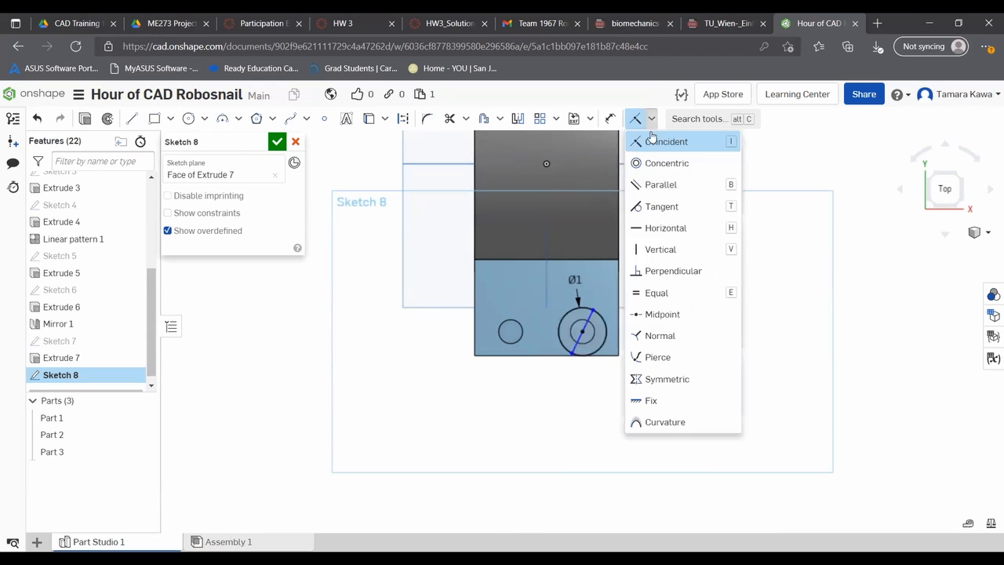
{"action": "left_click", "coordinate": [660, 249]}
{"action": "left_click", "coordinate": [589, 320]}
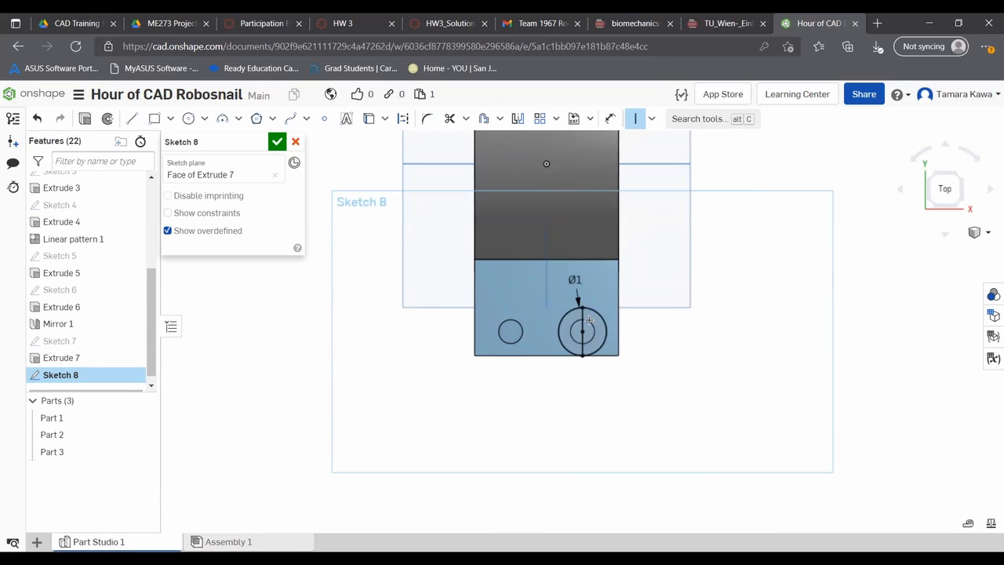
{"action": "left_click", "coordinate": [279, 142]}
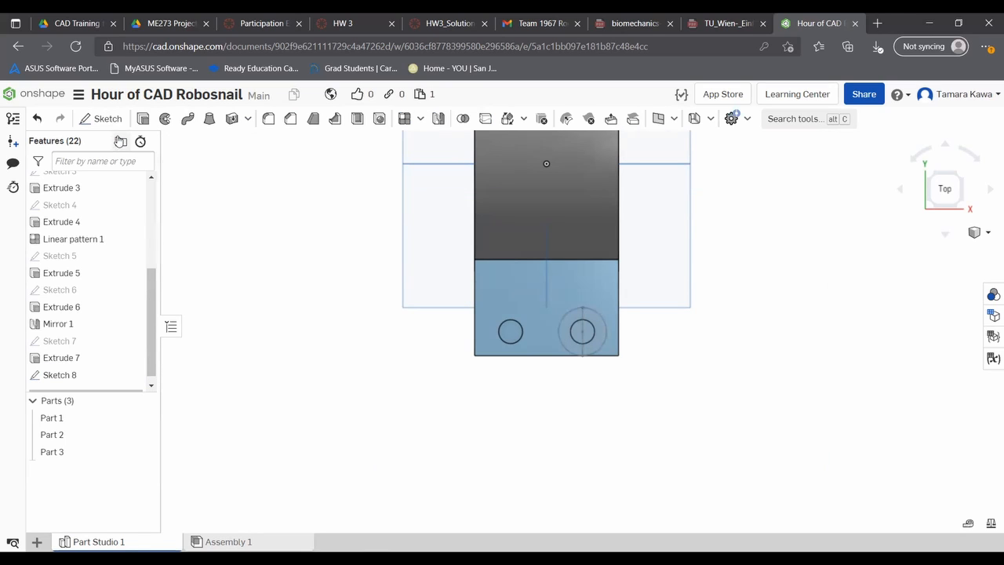
{"action": "left_click", "coordinate": [163, 120]}
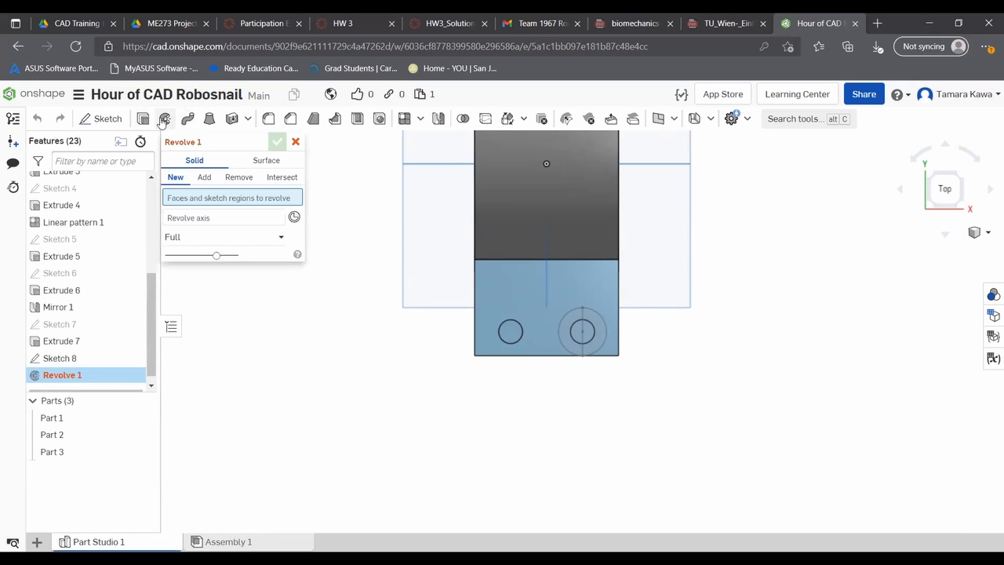
{"action": "scroll", "coordinate": [596, 243], "scroll_direction": "up", "scroll_amount": 3}
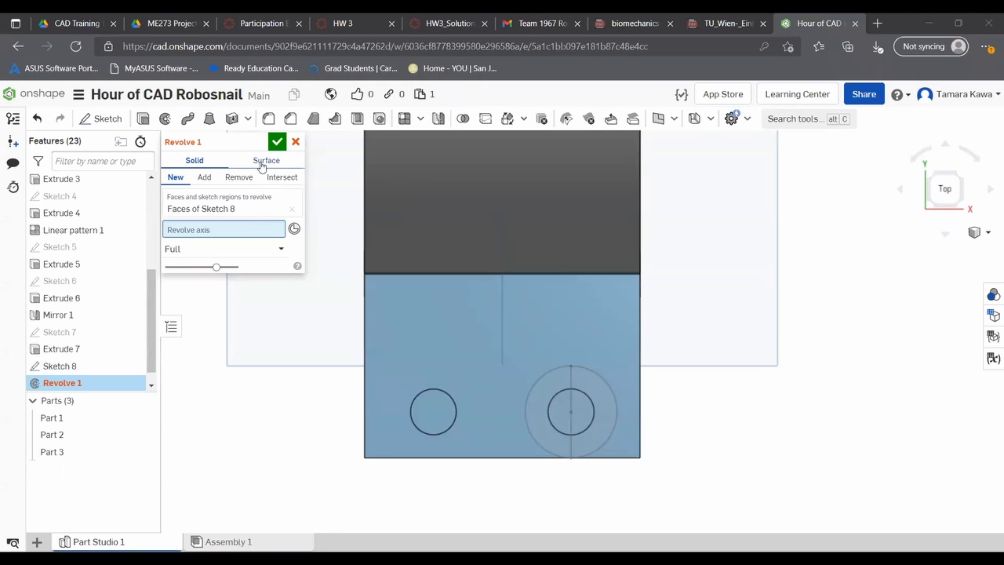
{"action": "left_click", "coordinate": [295, 142]}
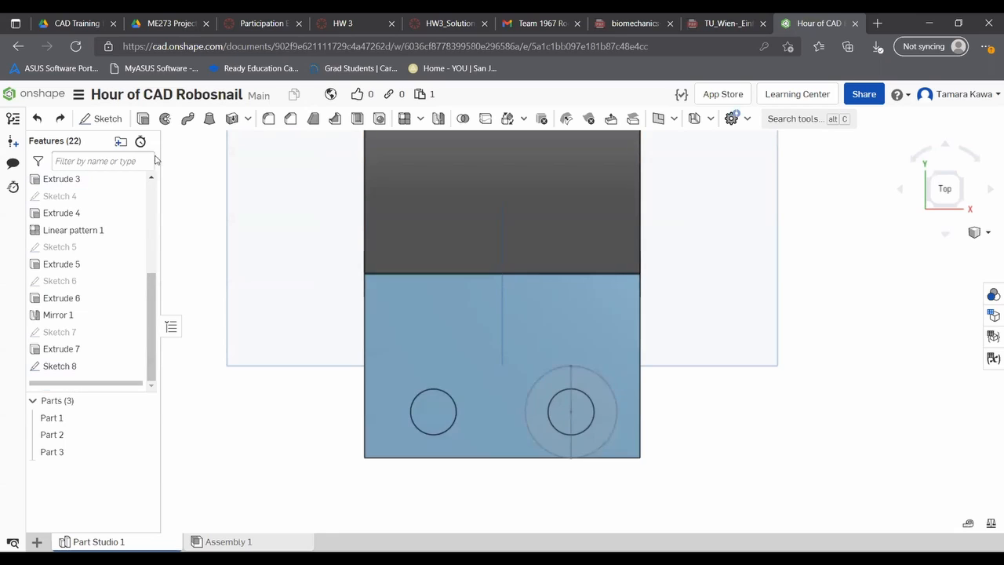
- Revolve the right half of the circle, inner and outer regions, a full turn about the vertical line as an Add to Part 1
{"action": "left_click", "coordinate": [165, 118]}
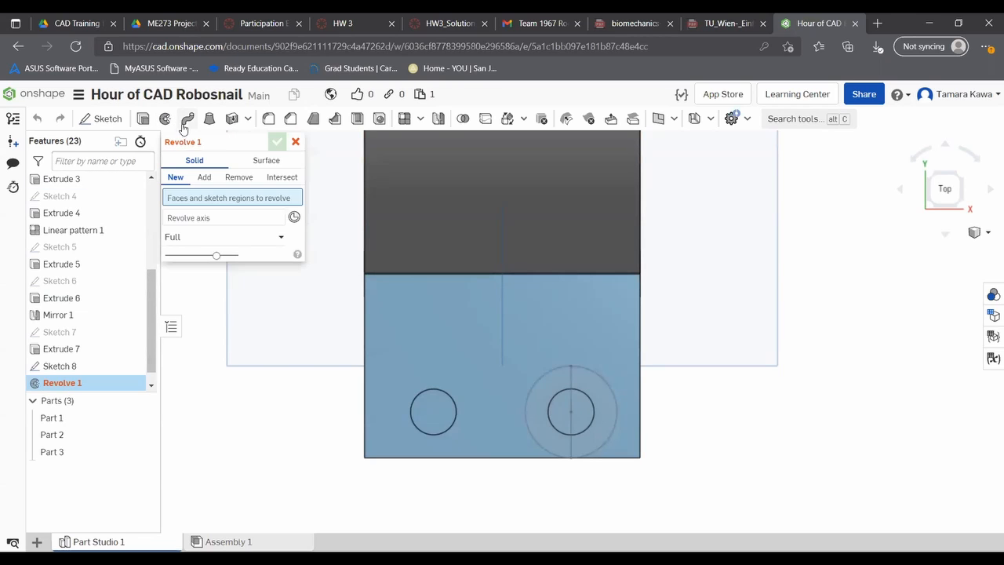
{"action": "left_click", "coordinate": [201, 178]}
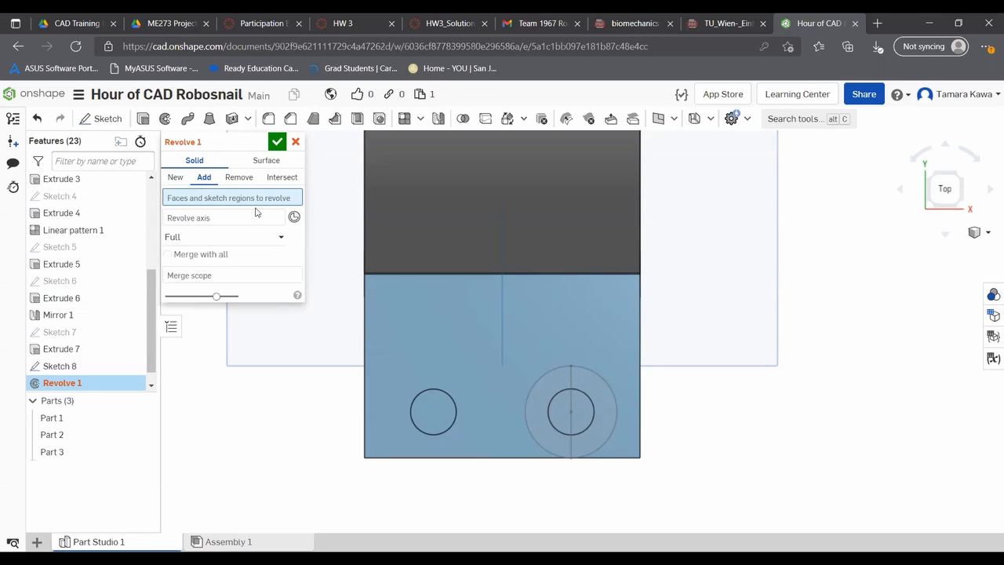
{"action": "right_click_drag", "start_coordinate": [530, 505], "coordinate": [549, 345]}
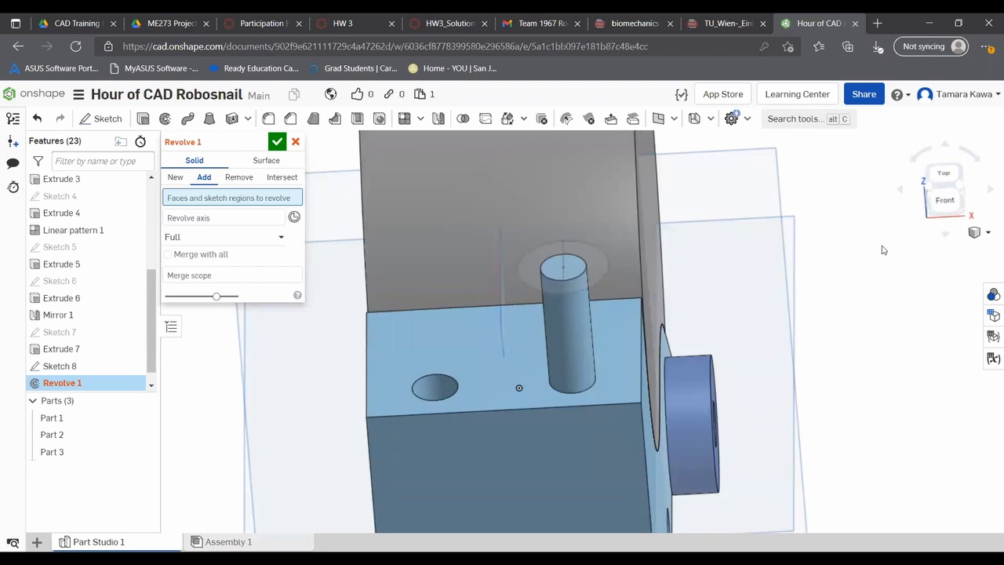
{"action": "left_click", "coordinate": [944, 175]}
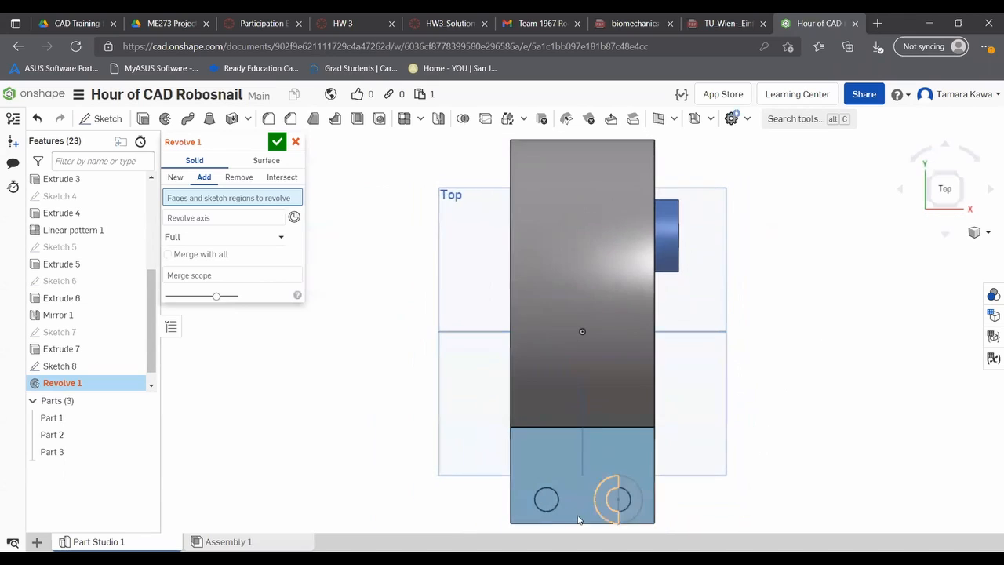
{"action": "scroll", "coordinate": [564, 450], "scroll_direction": "down", "scroll_amount": 3}
{"action": "scroll", "coordinate": [533, 414], "scroll_direction": "up", "scroll_amount": 5}
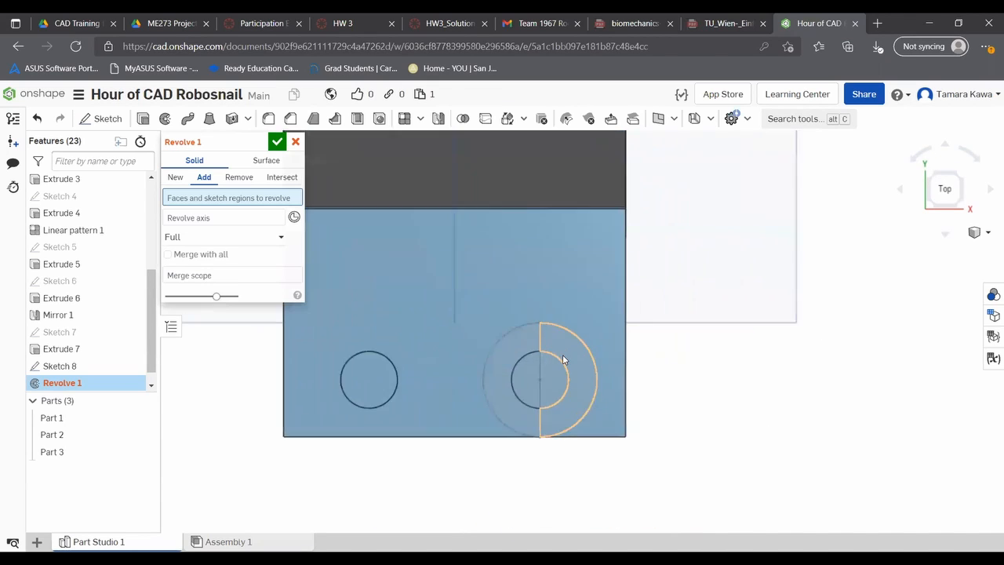
{"action": "left_click", "coordinate": [59, 366]}
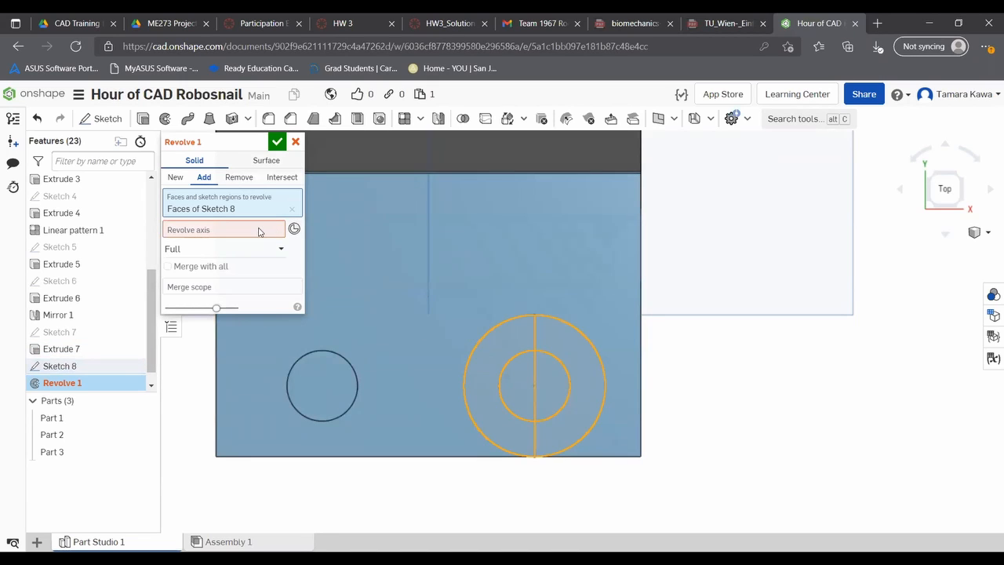
{"action": "left_click", "coordinate": [532, 345]}
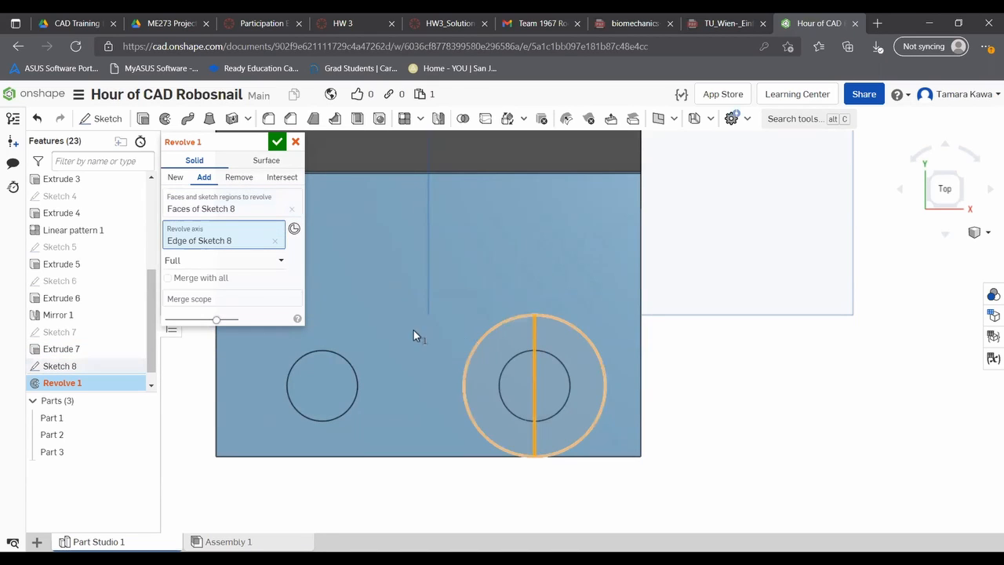
{"action": "left_click", "coordinate": [292, 209]}
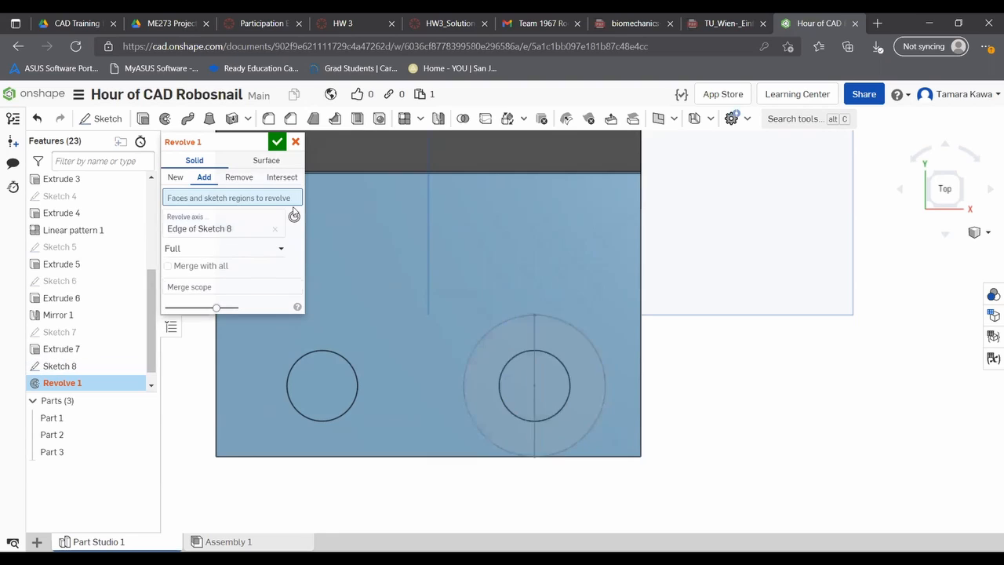
{"action": "left_click", "coordinate": [558, 351]}
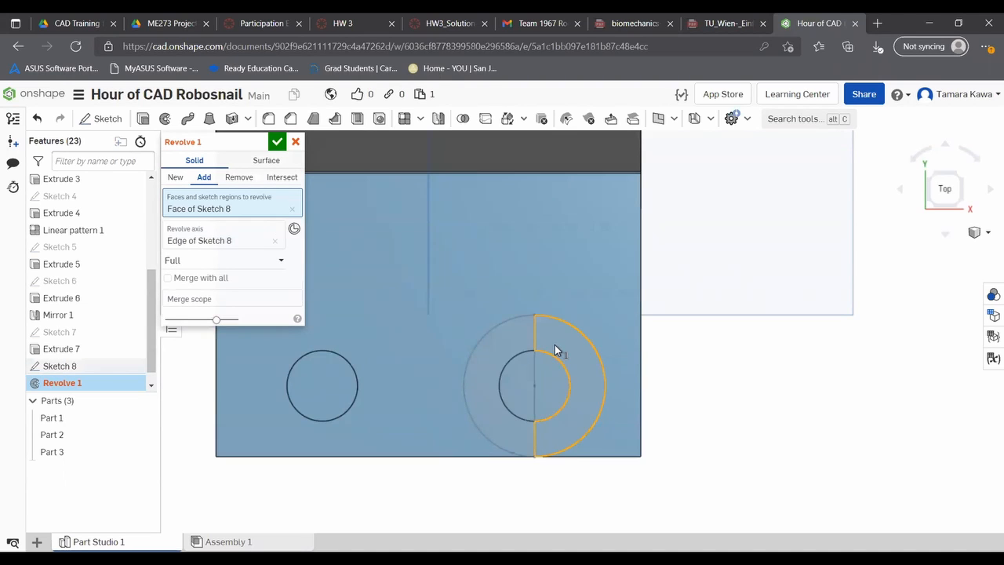
{"action": "left_click", "coordinate": [551, 391]}
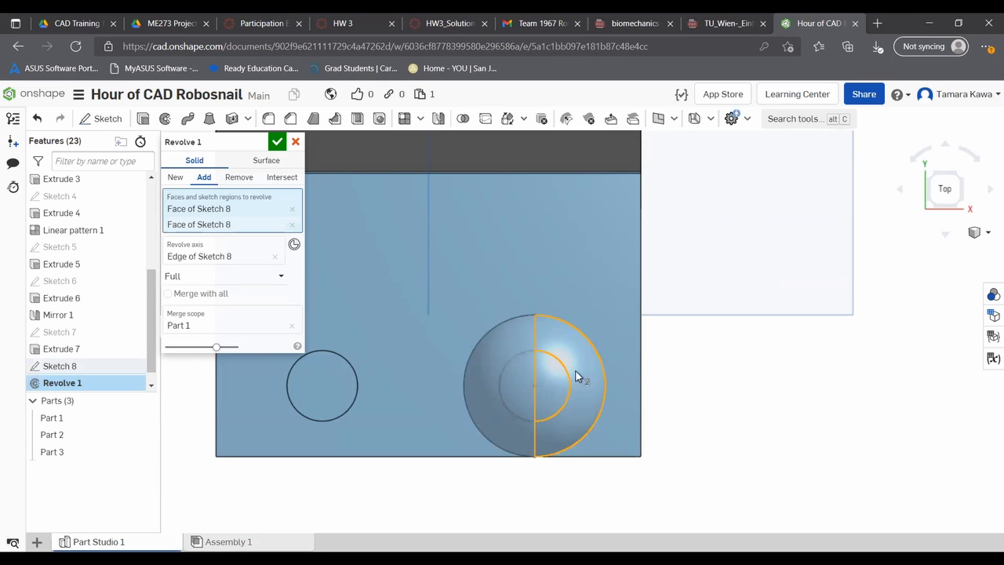
{"action": "left_click", "coordinate": [277, 141]}
- Edit the post's extrude and set its operation to New to make the post a separate part
{"action": "right_click_drag", "start_coordinate": [262, 404], "coordinate": [285, 290]}
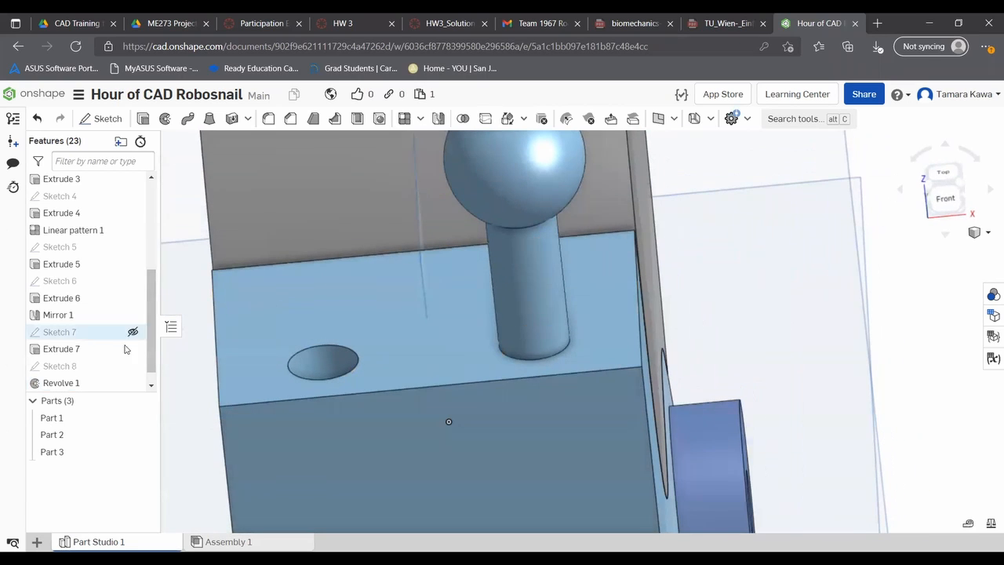
{"action": "scroll", "coordinate": [476, 242], "scroll_direction": "up", "scroll_amount": 3}
{"action": "scroll", "coordinate": [486, 244], "scroll_direction": "down", "scroll_amount": 5}
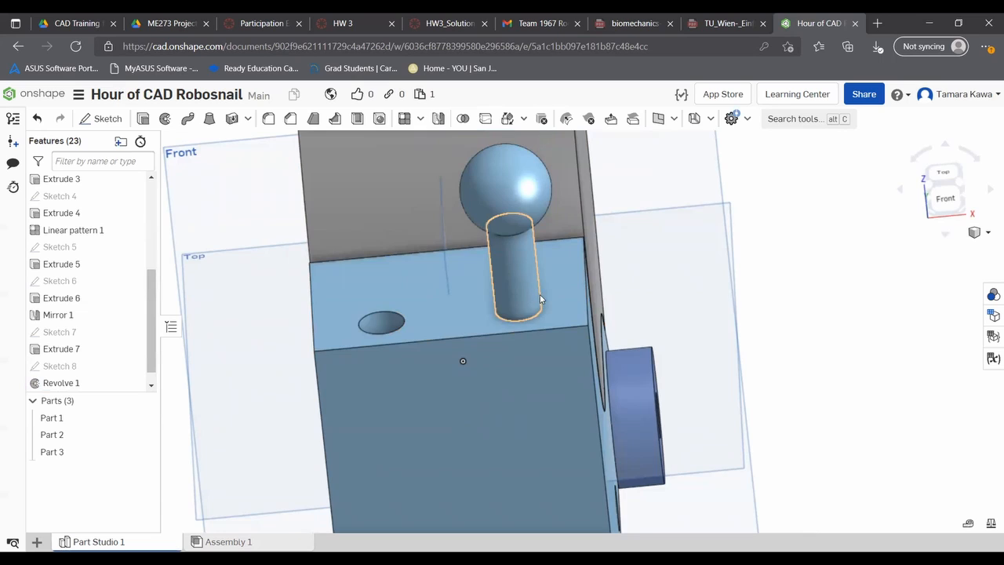
{"action": "left_click", "coordinate": [72, 350]}
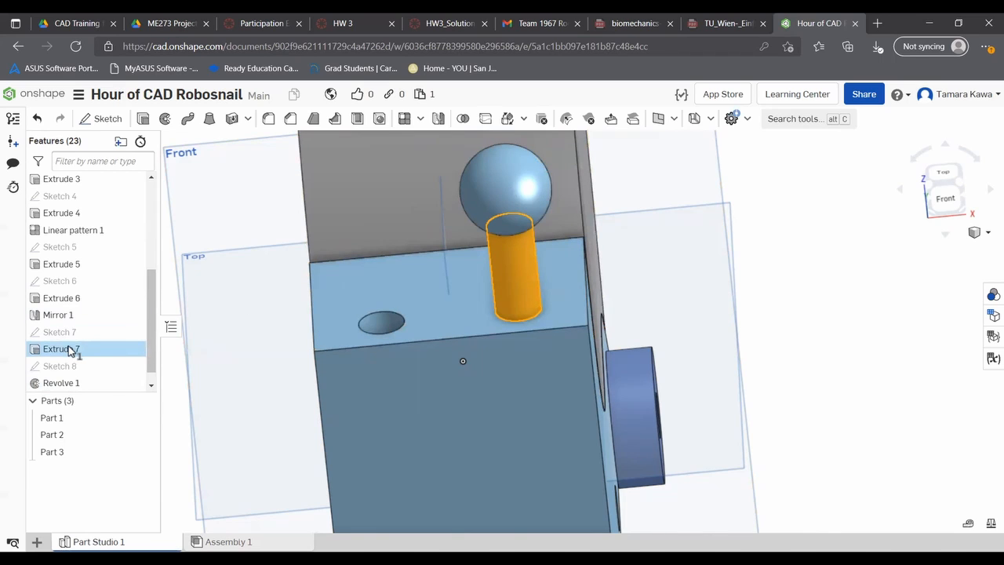
{"action": "right_click", "coordinate": [87, 350]}
{"action": "left_click", "coordinate": [95, 377]}
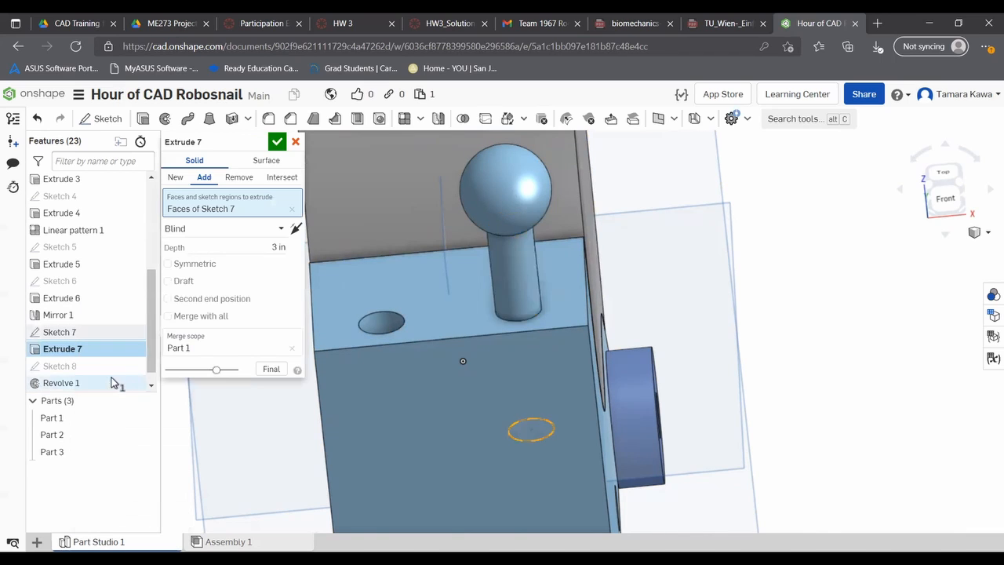
{"action": "left_click", "coordinate": [175, 179]}
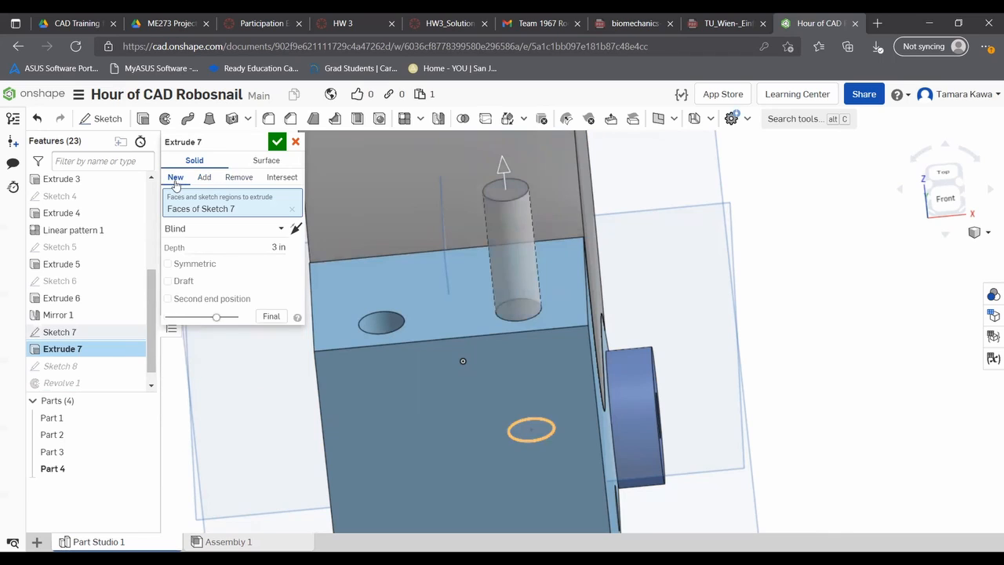
{"action": "left_click", "coordinate": [278, 141]}
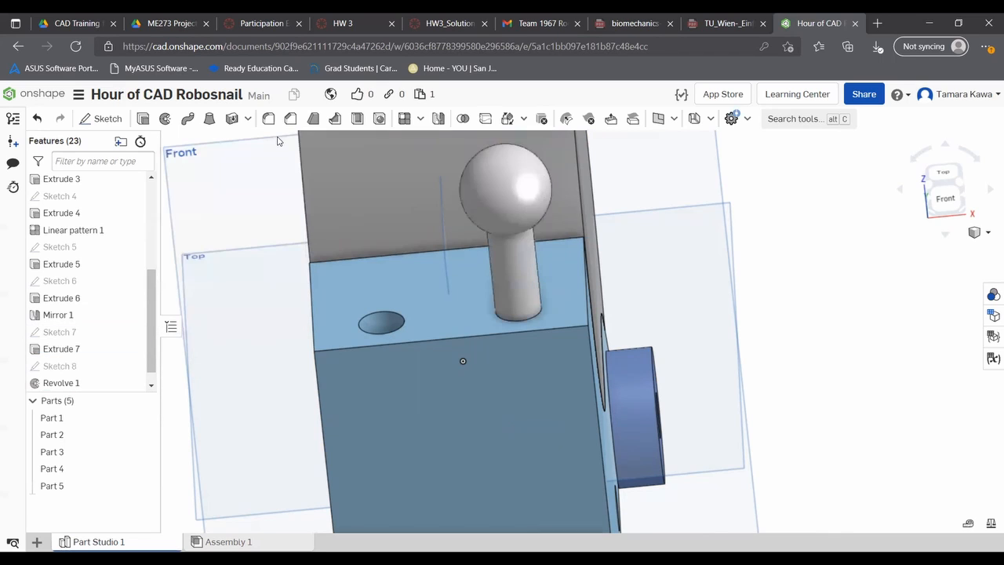
- Edit the ball's revolve and set its merge scope to the post, Part 4, instead of the body
{"action": "left_click", "coordinate": [526, 207]}
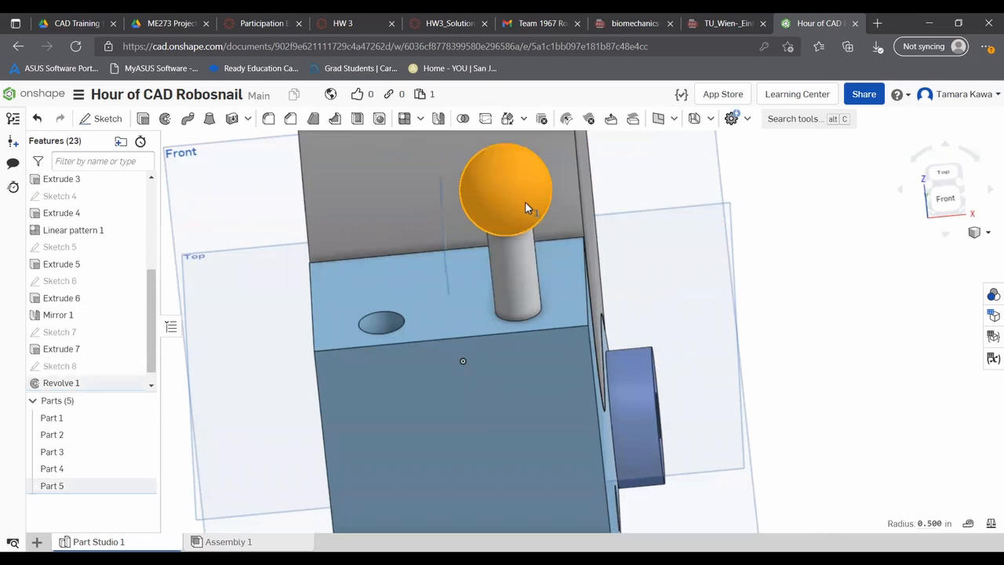
{"action": "right_click", "coordinate": [51, 485]}
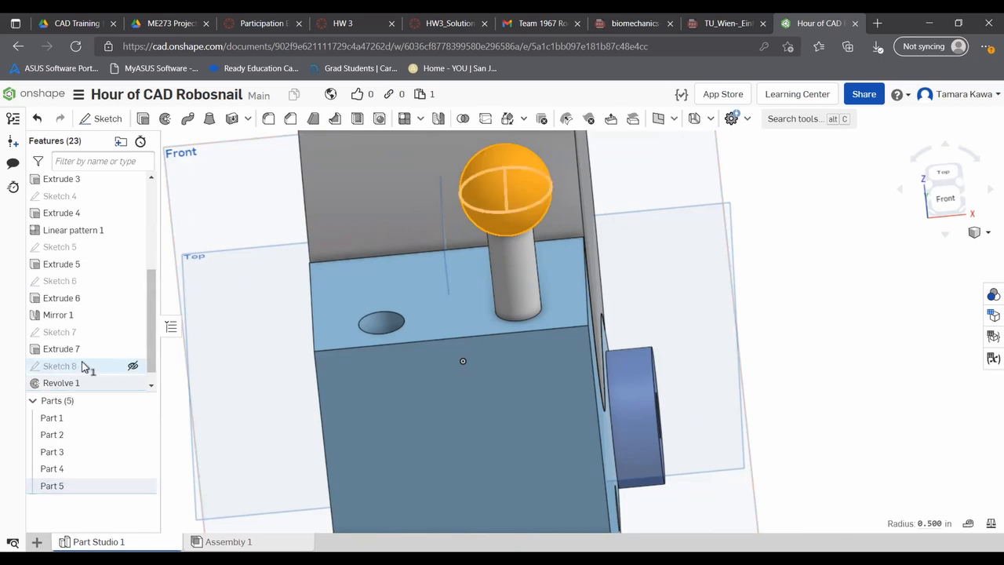
{"action": "right_click", "coordinate": [80, 383]}
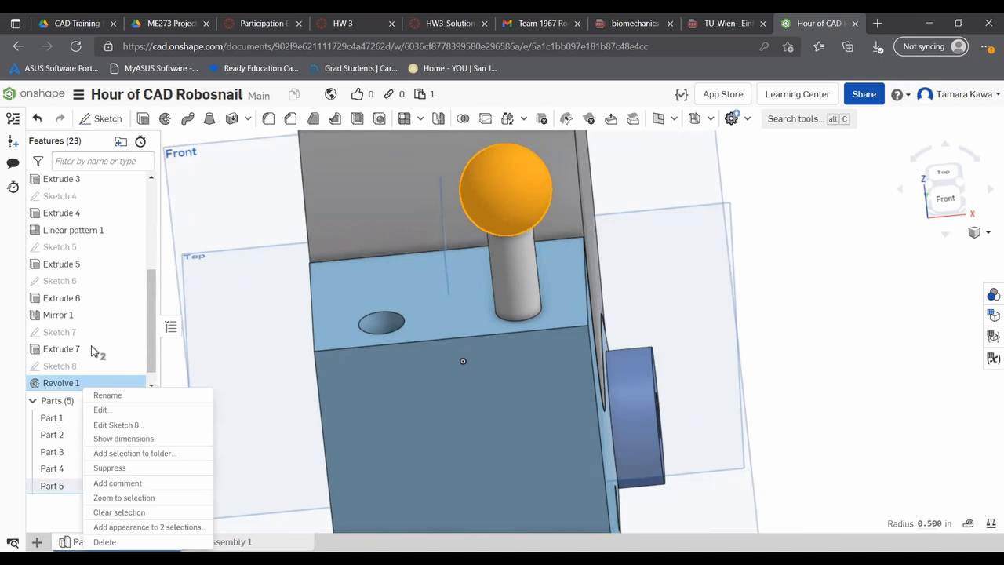
{"action": "left_click", "coordinate": [101, 410]}
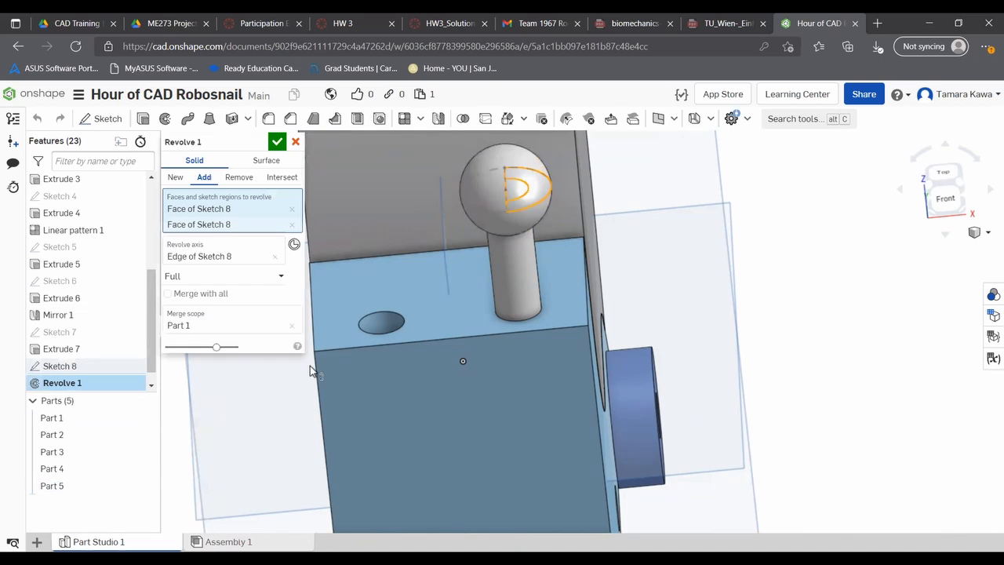
{"action": "left_click", "coordinate": [278, 323]}
{"action": "left_click", "coordinate": [292, 326]}
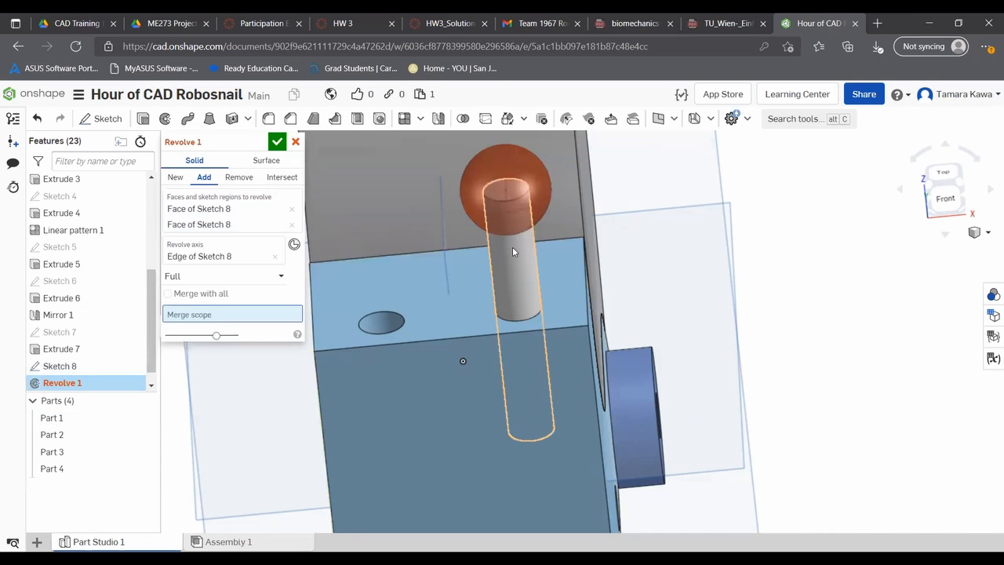
{"action": "left_click", "coordinate": [277, 142]}
{"action": "scroll", "coordinate": [647, 340], "scroll_direction": "up", "scroll_amount": 1}
{"action": "scroll", "coordinate": [645, 339], "scroll_direction": "down", "scroll_amount": 2}
{"action": "right_click_drag", "start_coordinate": [559, 410], "coordinate": [491, 358]}
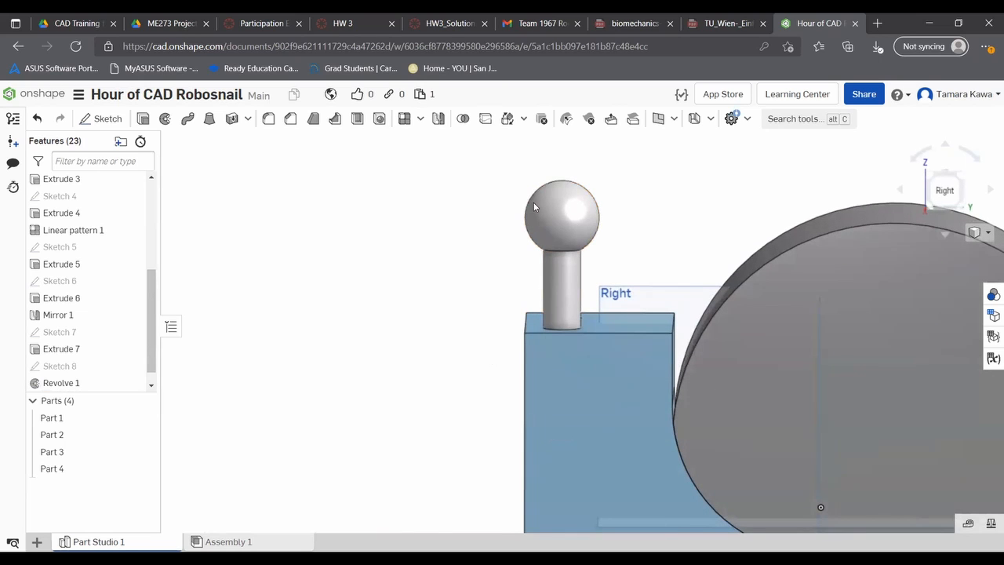
- Examine the eye stalk and body from the front and right sides
{"action": "key", "text": "shift+1"}
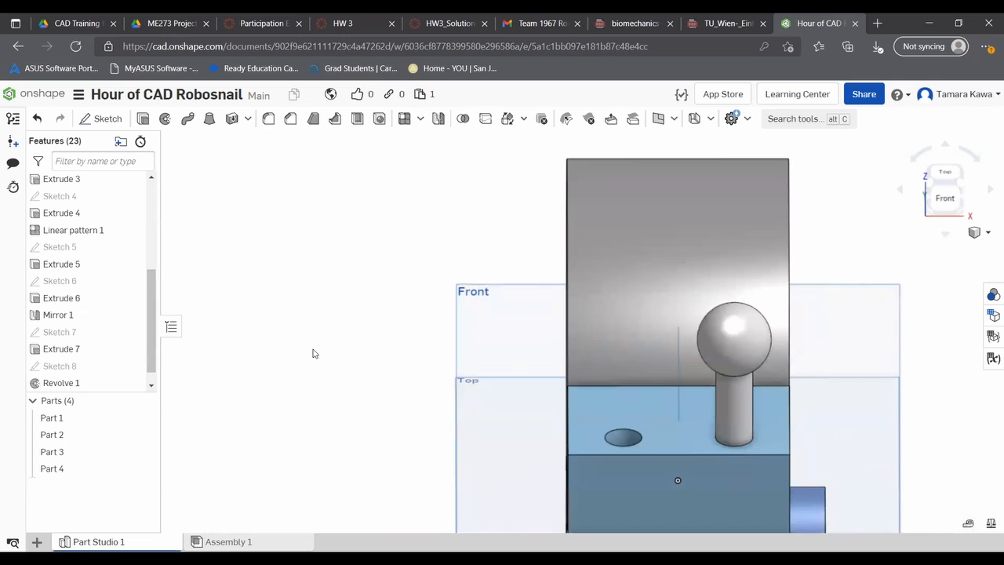
{"action": "right_click_drag", "start_coordinate": [319, 357], "coordinate": [599, 361]}
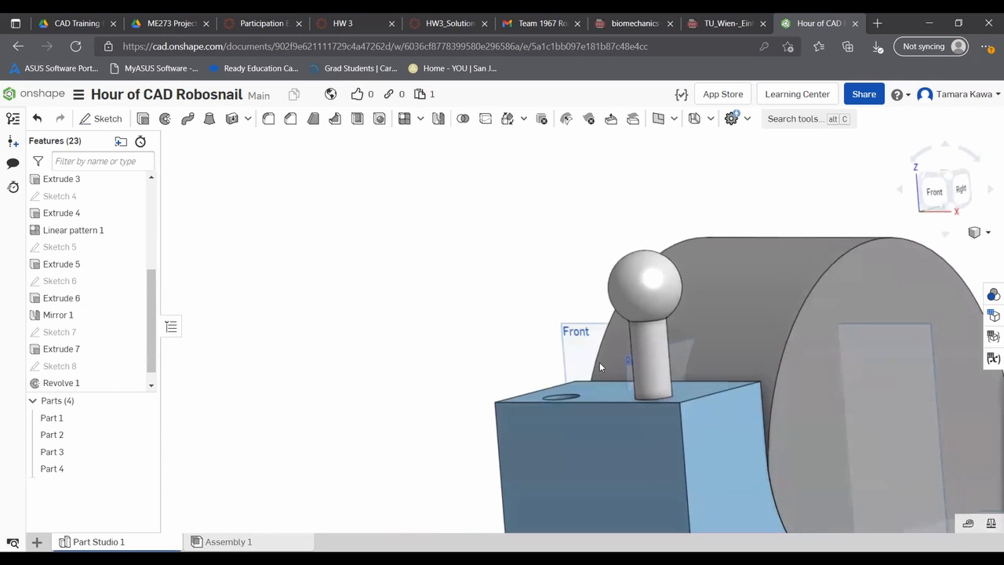
{"action": "right_click_drag", "start_coordinate": [445, 368], "coordinate": [375, 364]}
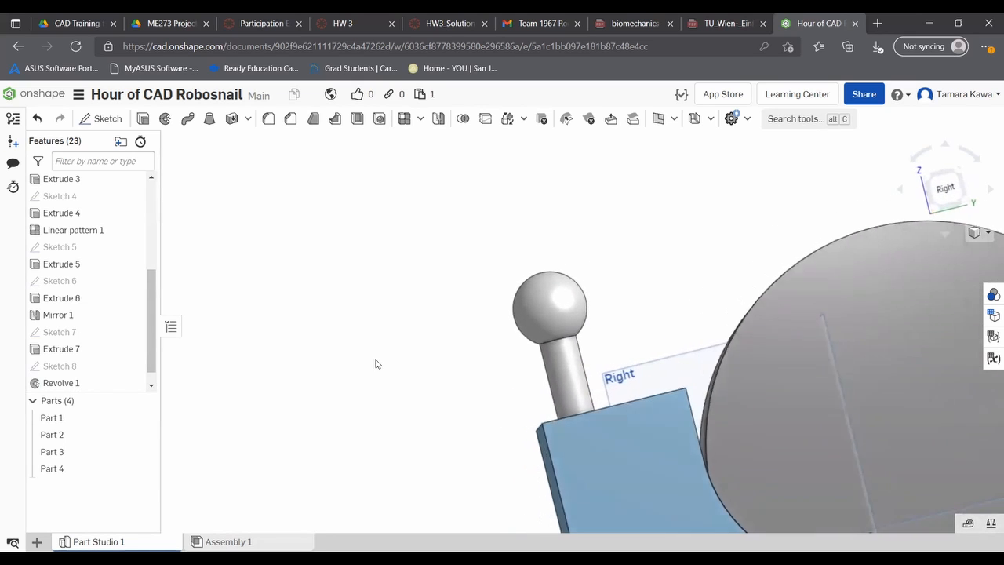
{"action": "left_click", "coordinate": [942, 192]}
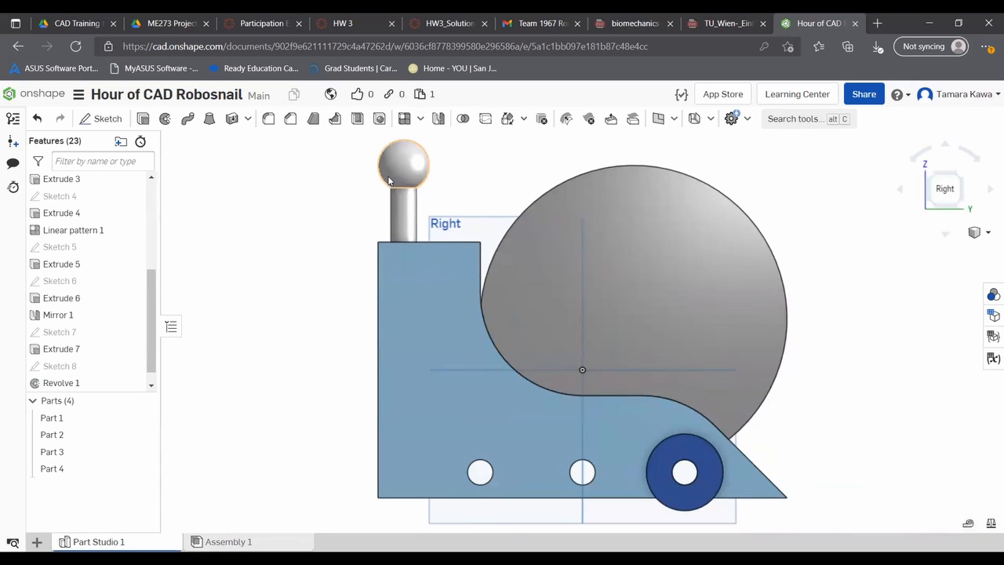
{"action": "right_click_drag", "start_coordinate": [384, 284], "coordinate": [446, 298]}
{"action": "right_click_drag", "start_coordinate": [505, 313], "coordinate": [484, 343]}
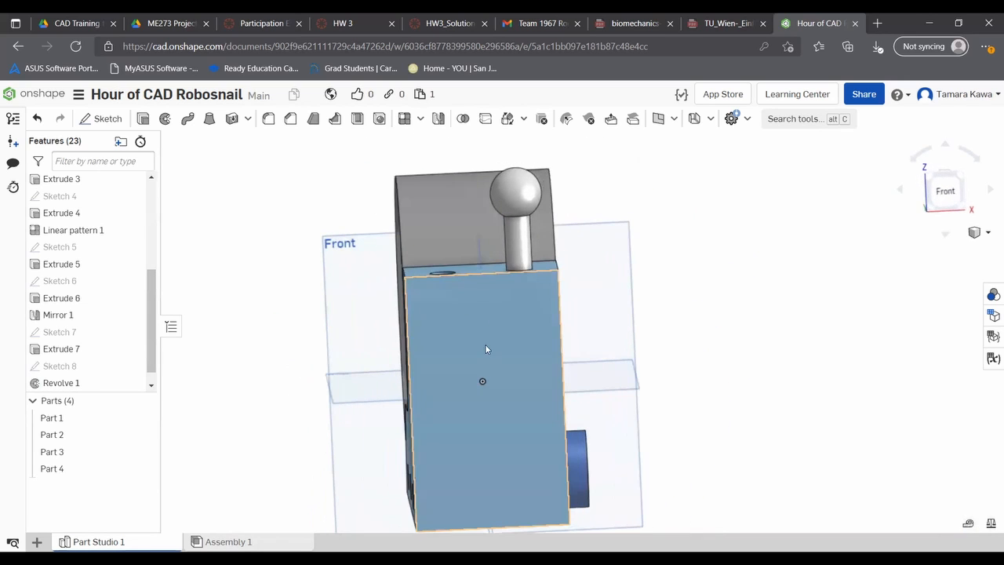
{"action": "left_click", "coordinate": [945, 190]}
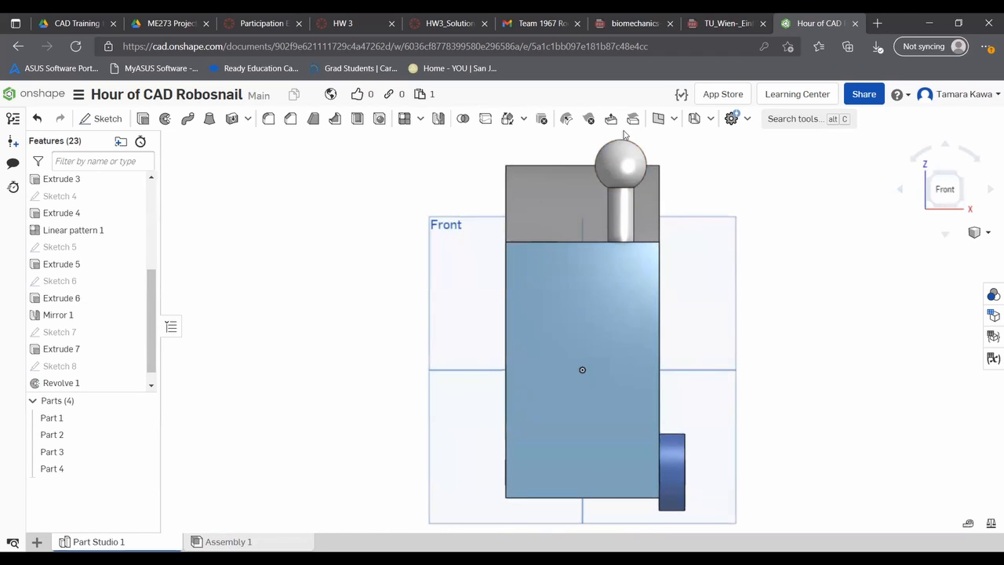
{"action": "scroll", "coordinate": [639, 153], "scroll_direction": "up", "scroll_amount": 3}
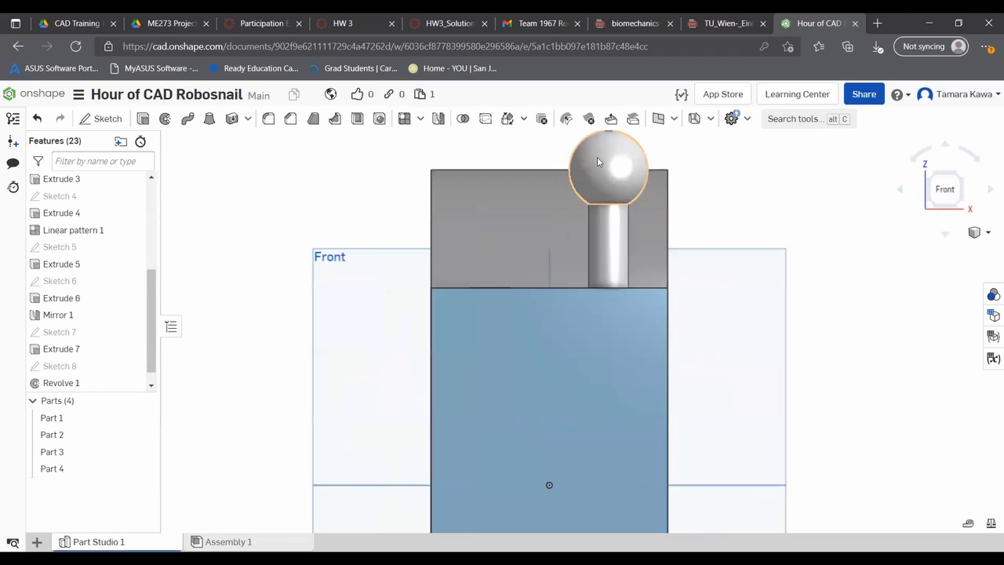
- Start a new sketch on the front face of the snail's body
{"action": "middle_click_drag", "start_coordinate": [493, 167], "coordinate": [437, 274]}
{"action": "left_click", "coordinate": [102, 119]}
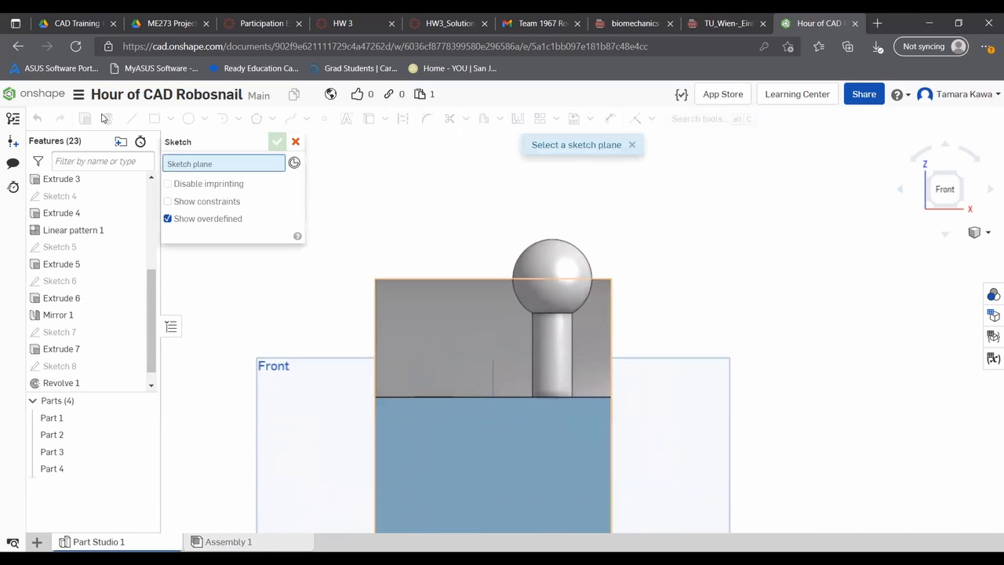
{"action": "left_click", "coordinate": [460, 455]}
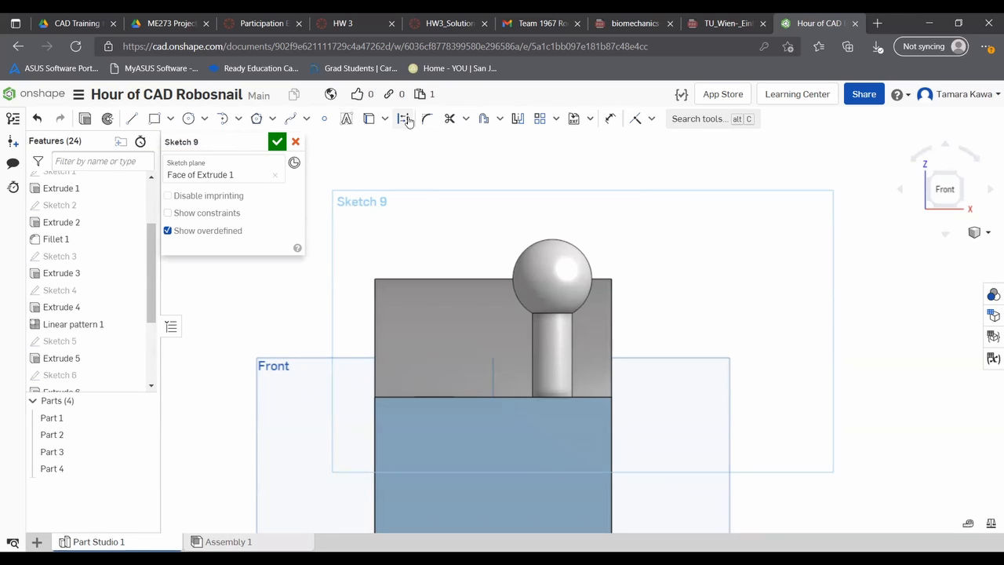
- Try to project the ball's outline into the front-face sketch, and remove the projected arc
{"action": "left_click", "coordinate": [368, 118]}
{"action": "left_click", "coordinate": [402, 119]}
{"action": "left_click", "coordinate": [550, 252]}
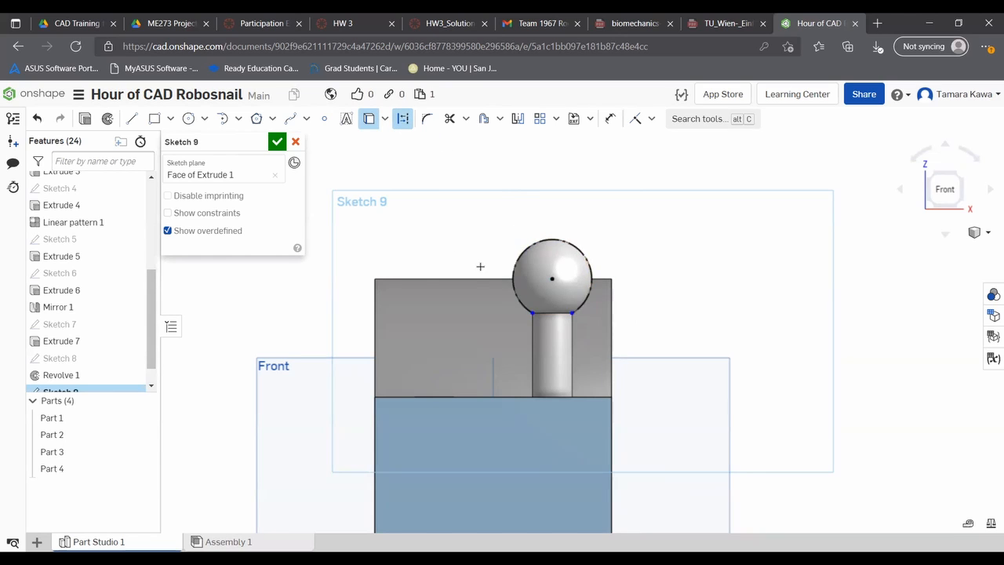
{"action": "left_click", "coordinate": [556, 307]}
{"action": "left_click", "coordinate": [369, 118]}
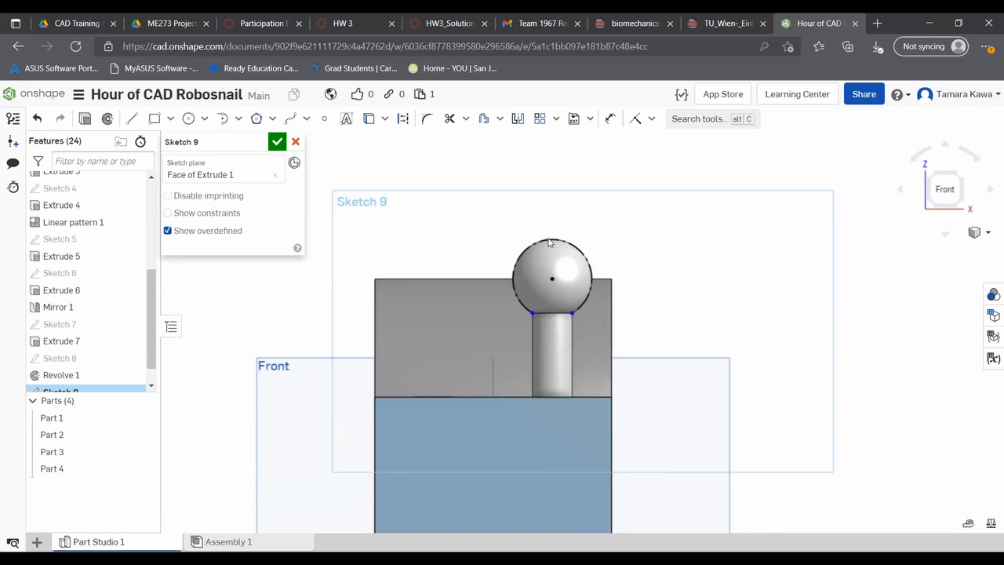
{"action": "left_click", "coordinate": [546, 243]}
{"action": "key", "text": "Escape"}
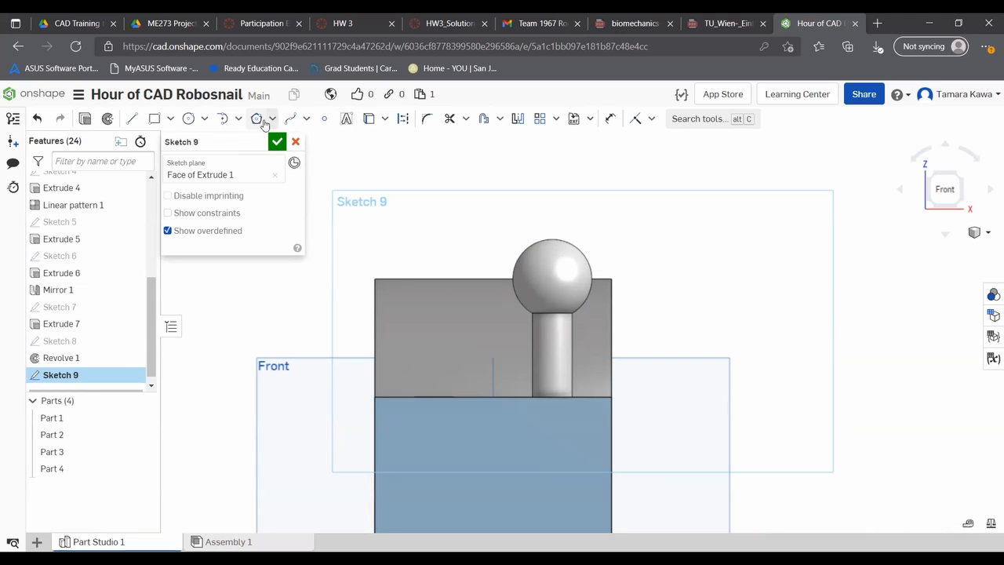
- Project the ball's round outline into the front-face sketch as an arc
{"action": "left_click", "coordinate": [369, 119]}
{"action": "left_click", "coordinate": [402, 121]}
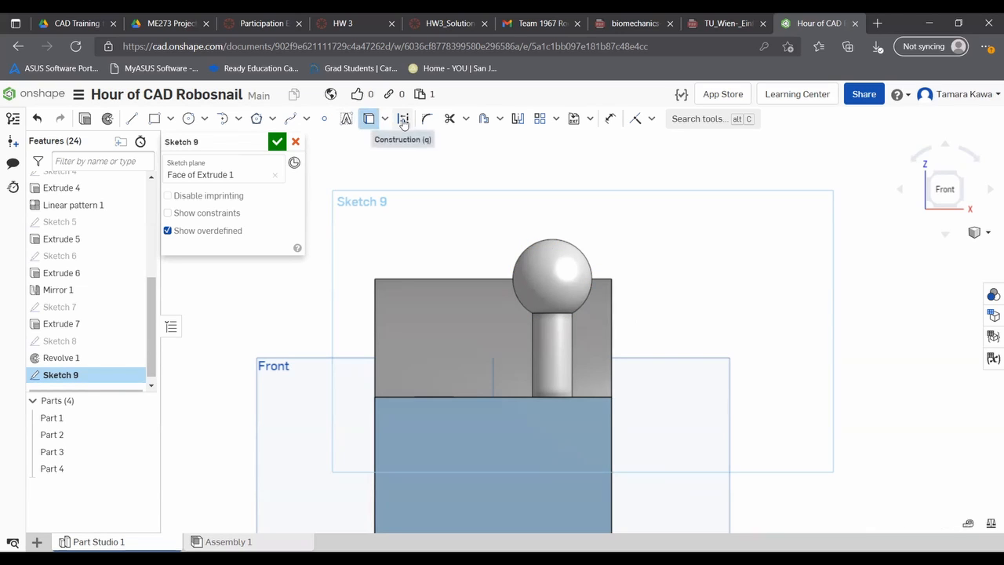
{"action": "left_click", "coordinate": [543, 244]}
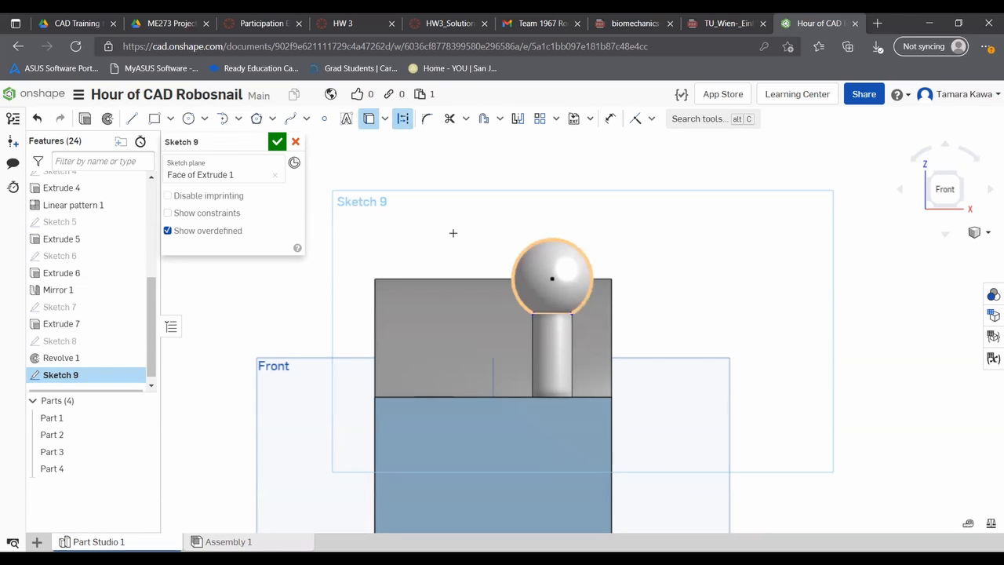
{"action": "key", "text": "Escape"}
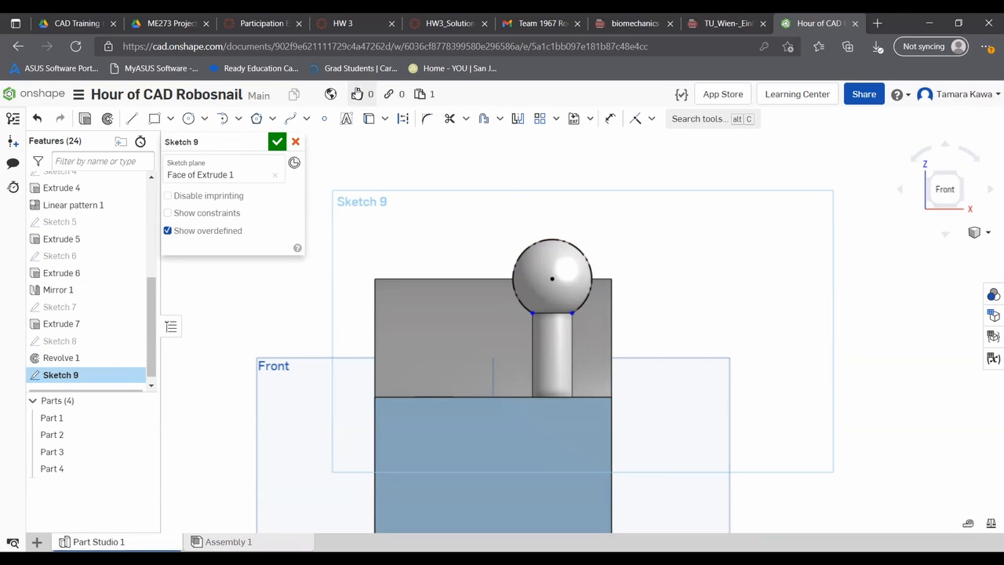
- Constrain both endpoints of the projected arc coincident with the edge where the ball meets the post
{"action": "scroll", "coordinate": [530, 312], "scroll_direction": "up", "scroll_amount": 5}
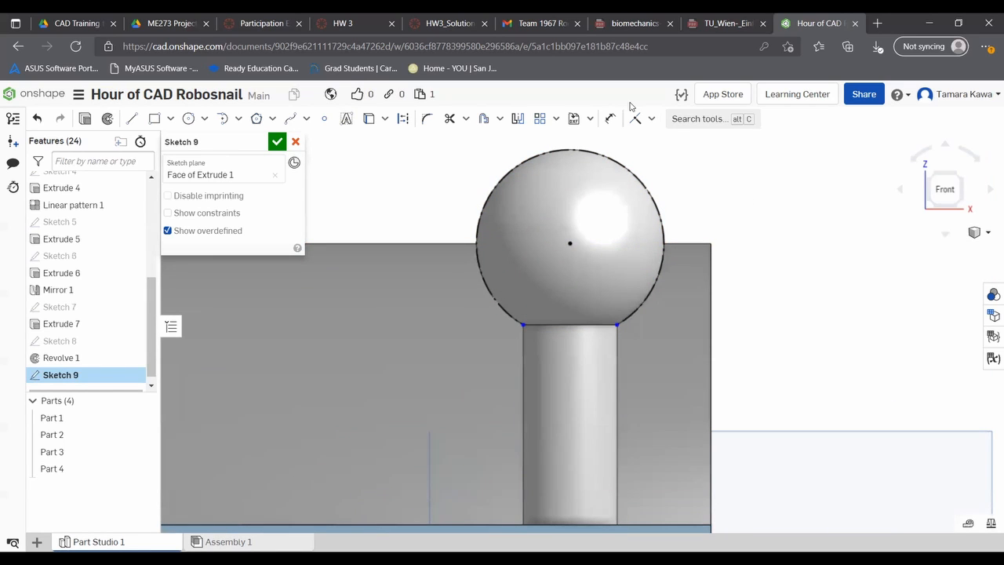
{"action": "left_click", "coordinate": [651, 119]}
{"action": "left_click", "coordinate": [651, 142]}
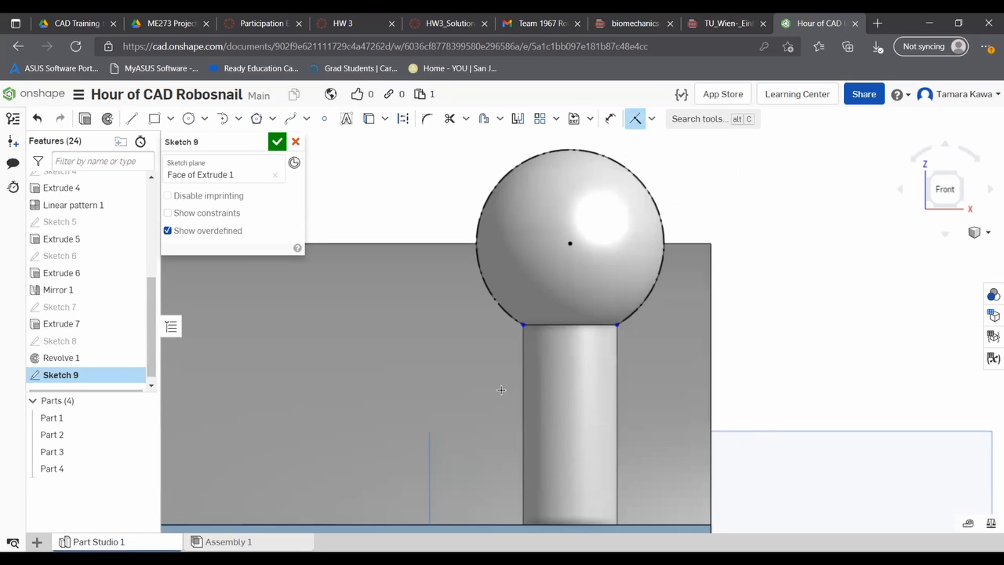
{"action": "left_click", "coordinate": [522, 325]}
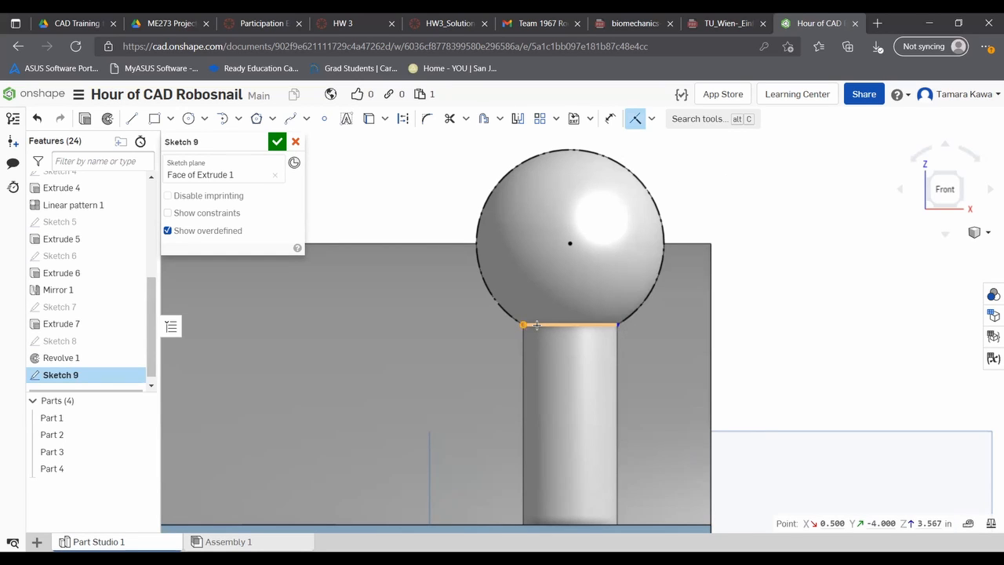
{"action": "left_click", "coordinate": [628, 320]}
{"action": "left_click", "coordinate": [610, 325]}
{"action": "left_click", "coordinate": [607, 324]}
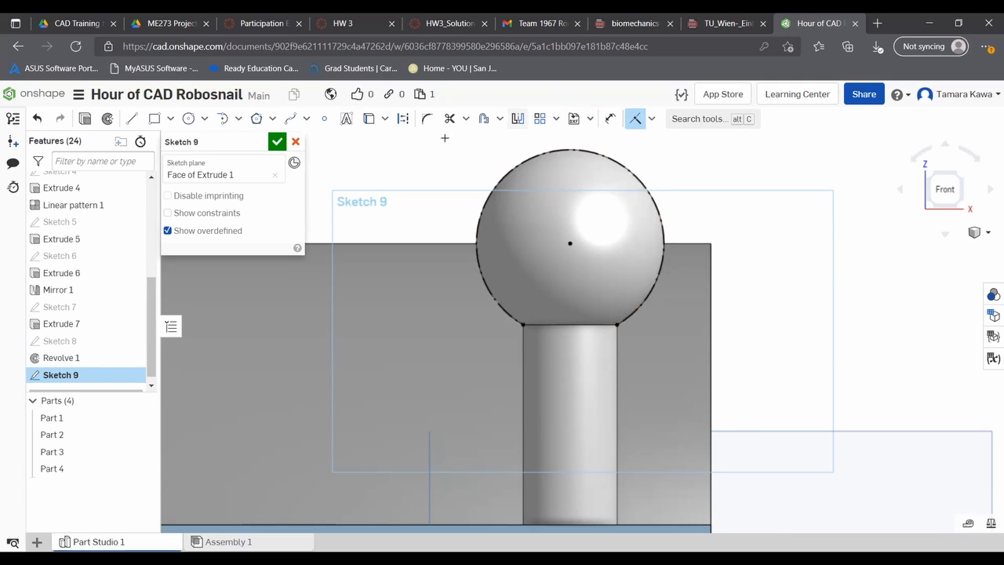
- Draw a circle about 0.77 in in diameter centred on the projected arc's centre
{"action": "left_click", "coordinate": [189, 119]}
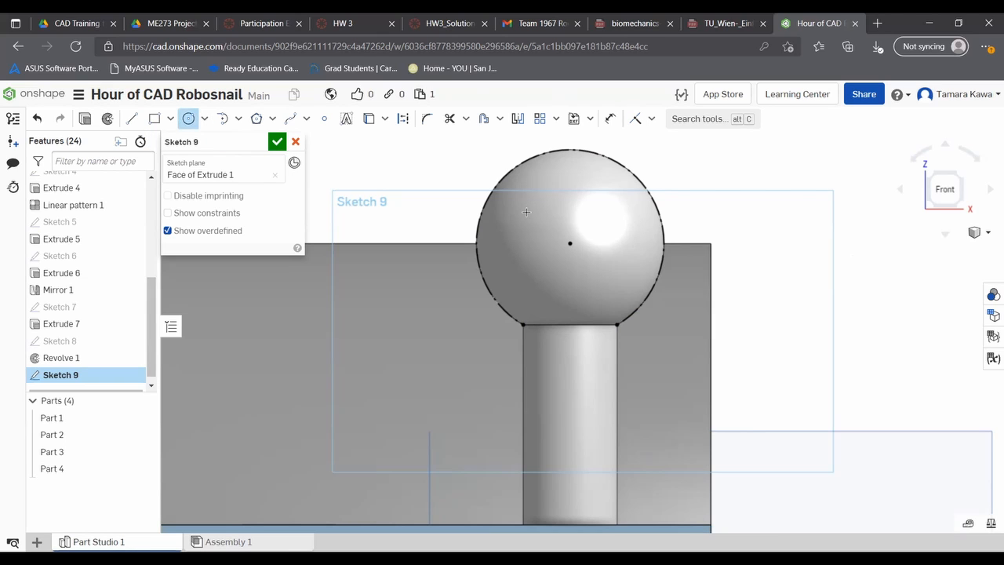
{"action": "left_click", "coordinate": [576, 233]}
{"action": "left_click", "coordinate": [583, 173]}
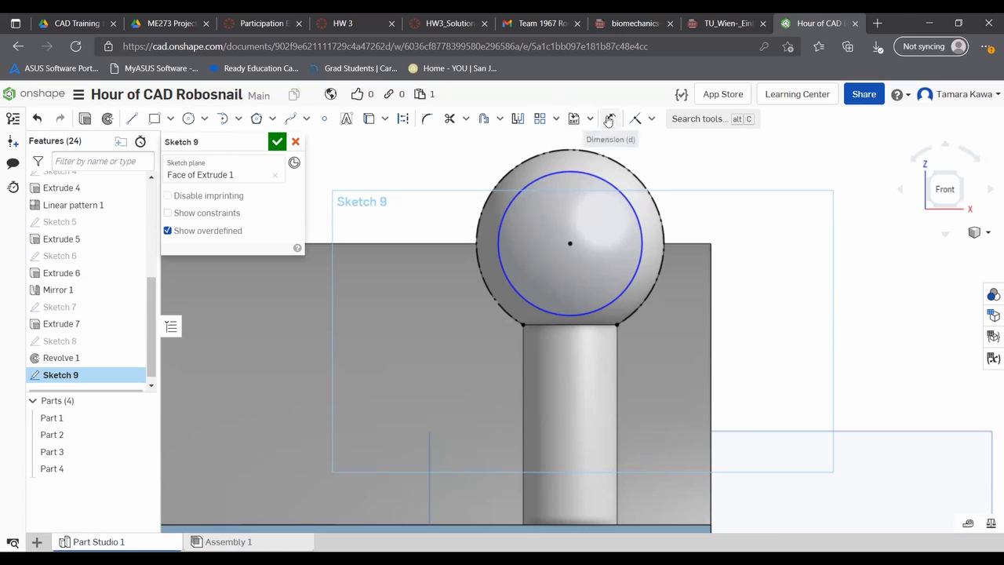
{"action": "left_click", "coordinate": [602, 121]}
{"action": "left_click", "coordinate": [557, 176]}
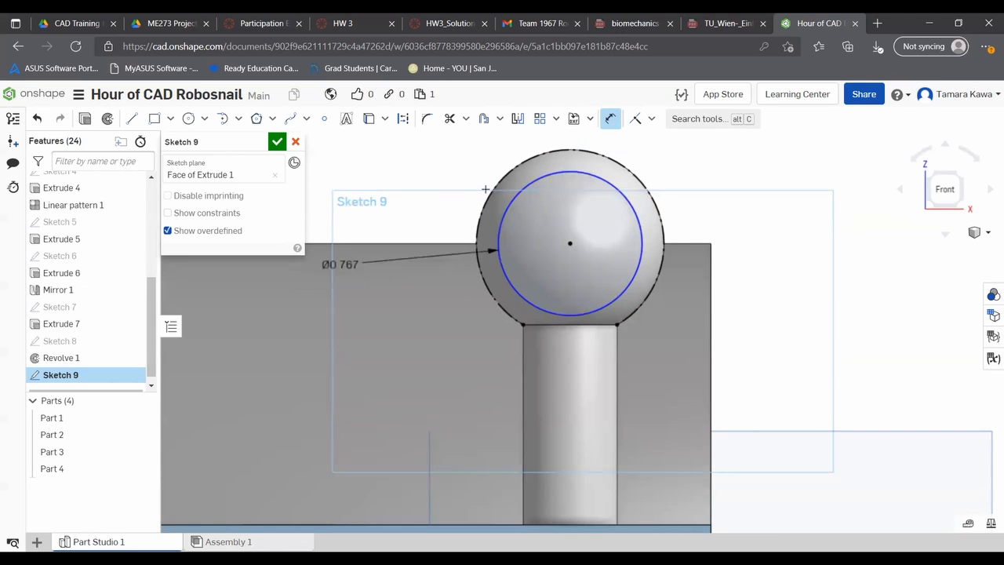
{"action": "key", "text": "Escape"}
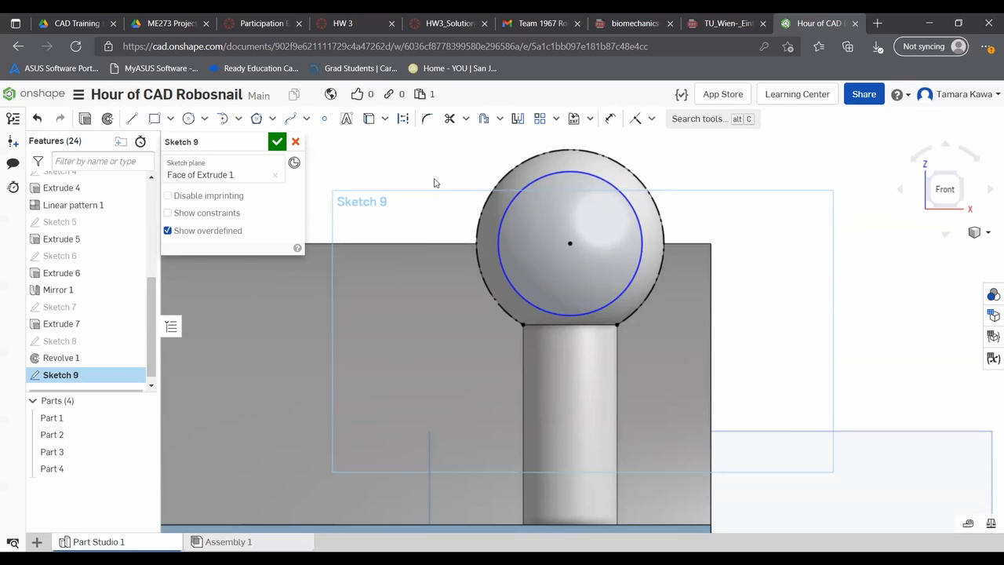
- Try a coincident constraint between the circle and the projected arc, and undo it
{"action": "left_click", "coordinate": [651, 118]}
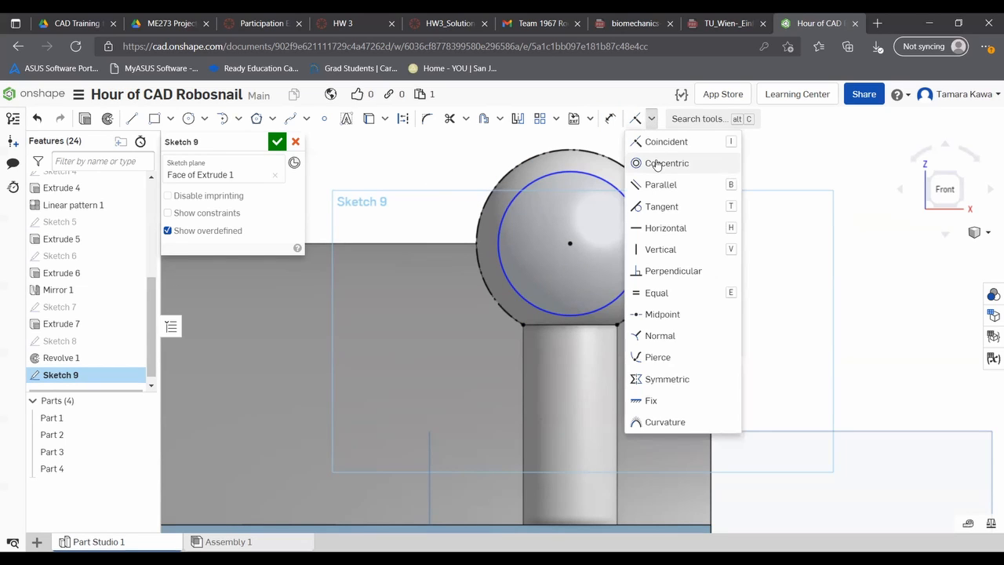
{"action": "left_click", "coordinate": [649, 143]}
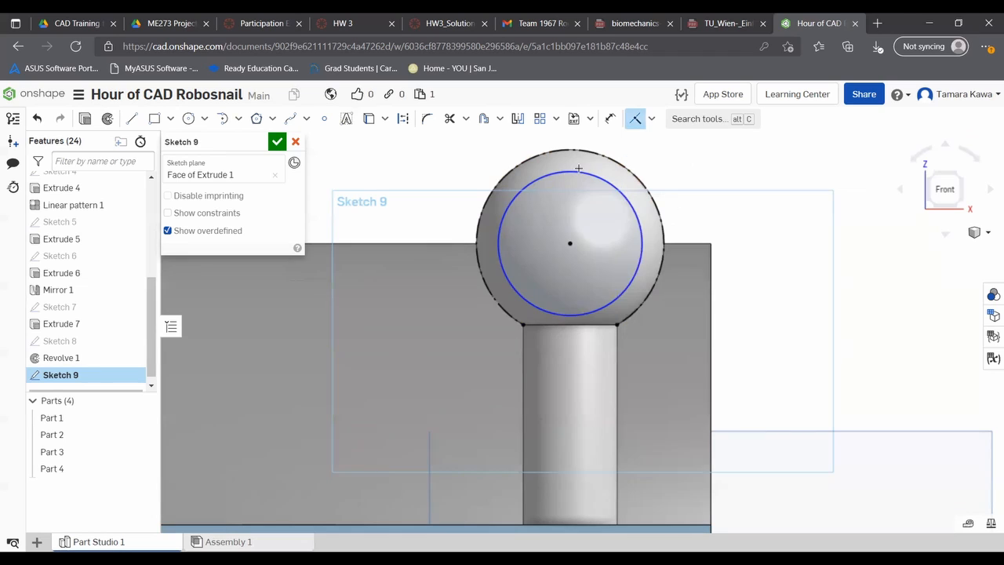
{"action": "left_click", "coordinate": [577, 173]}
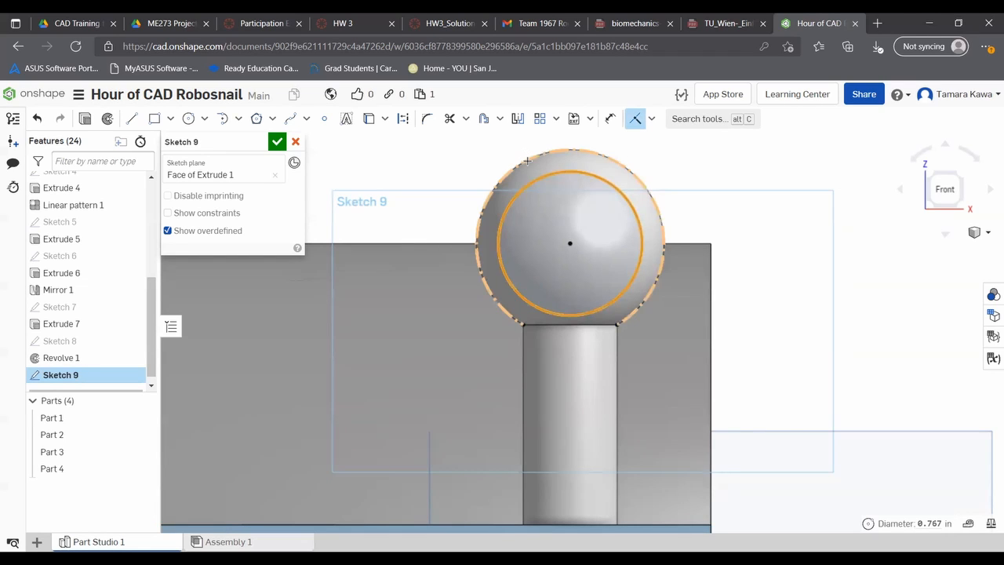
{"action": "left_click", "coordinate": [529, 161]}
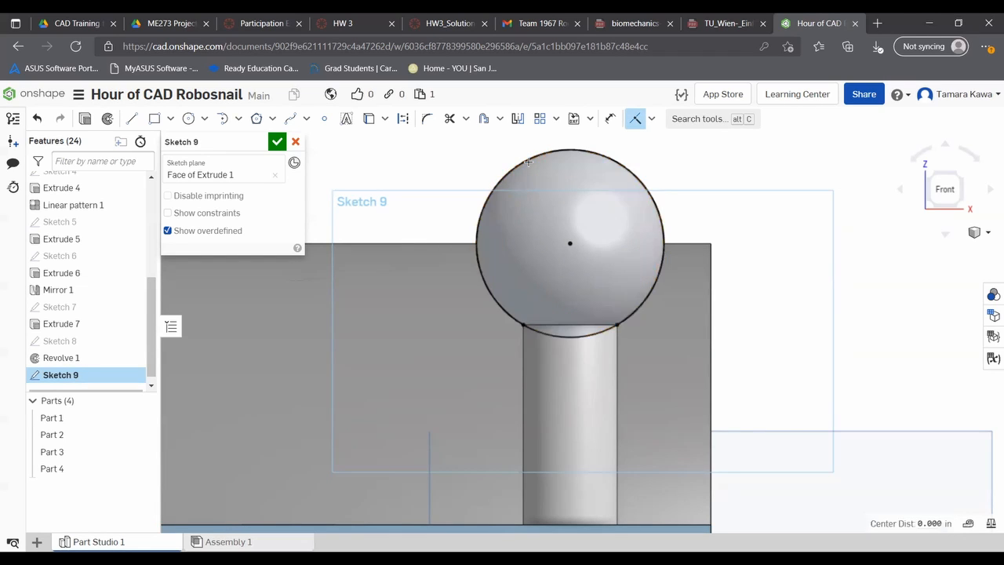
{"action": "key", "text": "ctrl+z"}
- Constrain the circle equal to the projected arc and finish the sketch
{"action": "left_click", "coordinate": [655, 120]}
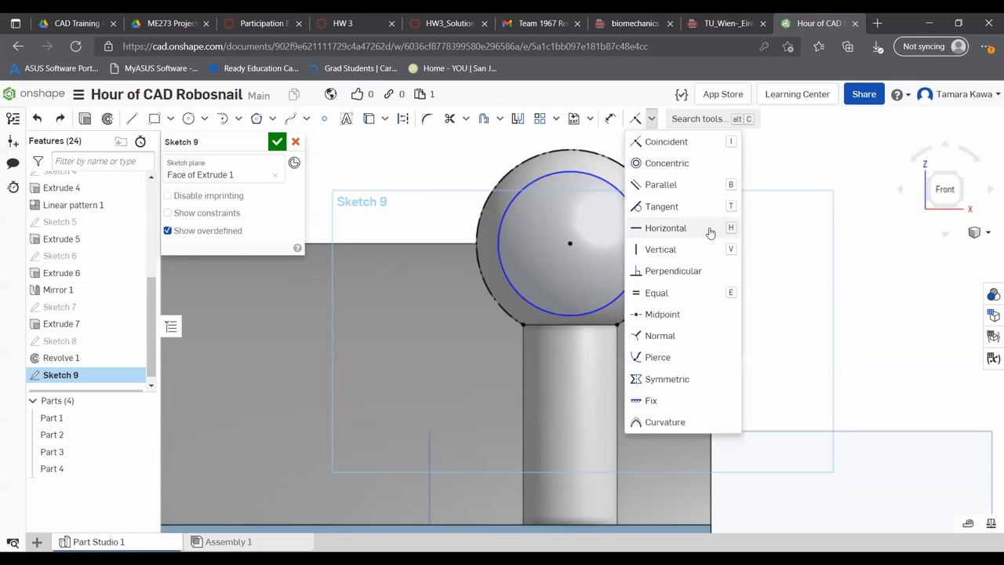
{"action": "left_click", "coordinate": [665, 293]}
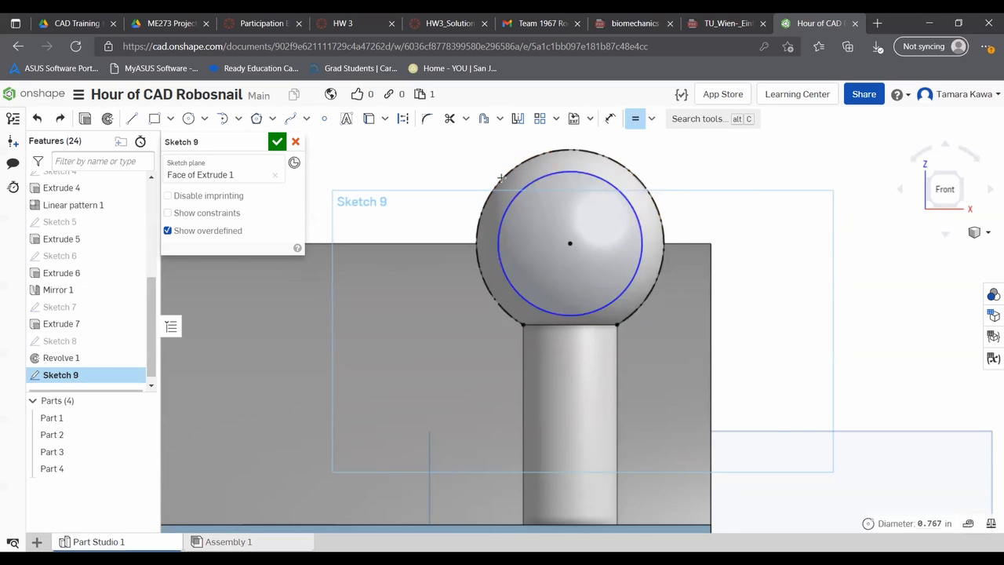
{"action": "left_click", "coordinate": [500, 179]}
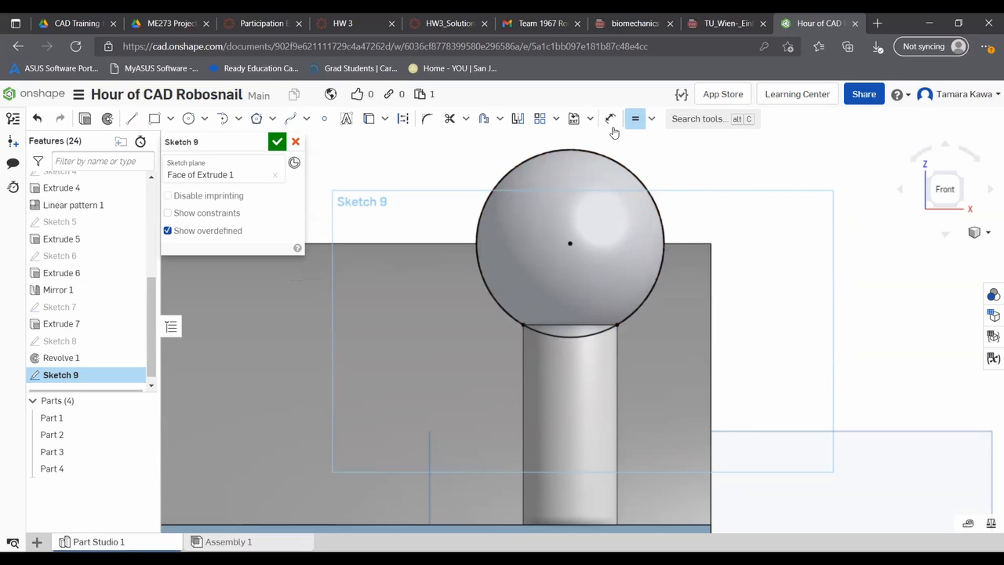
{"action": "left_click", "coordinate": [635, 118]}
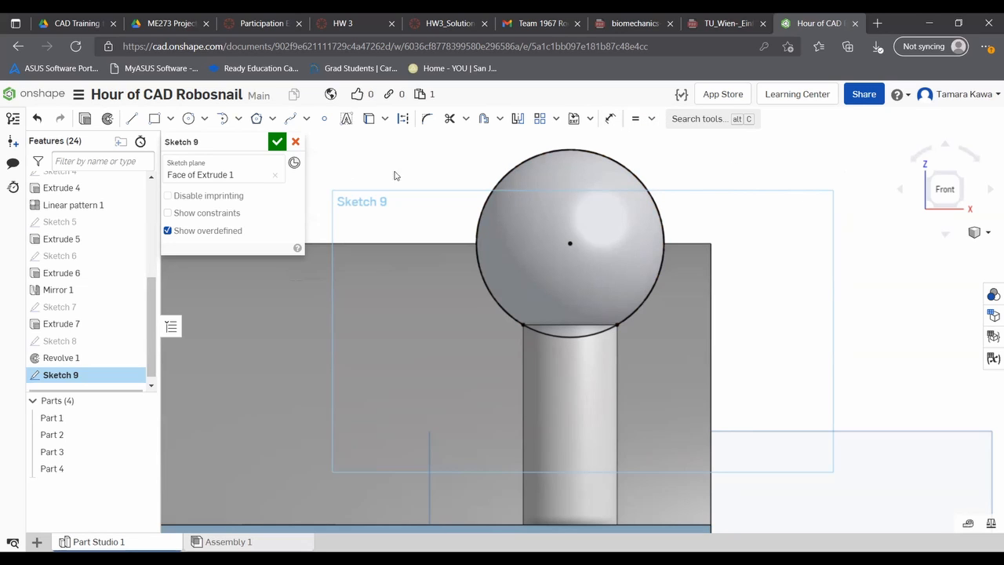
{"action": "left_click", "coordinate": [277, 141]}
- Start a Remove extrude using the circular sketch region in front of the eye stalk's ball
{"action": "scroll", "coordinate": [499, 223], "scroll_direction": "up", "scroll_amount": 2}
{"action": "scroll", "coordinate": [455, 210], "scroll_direction": "down", "scroll_amount": 5}
{"action": "right_click_drag", "start_coordinate": [420, 232], "coordinate": [380, 247]}
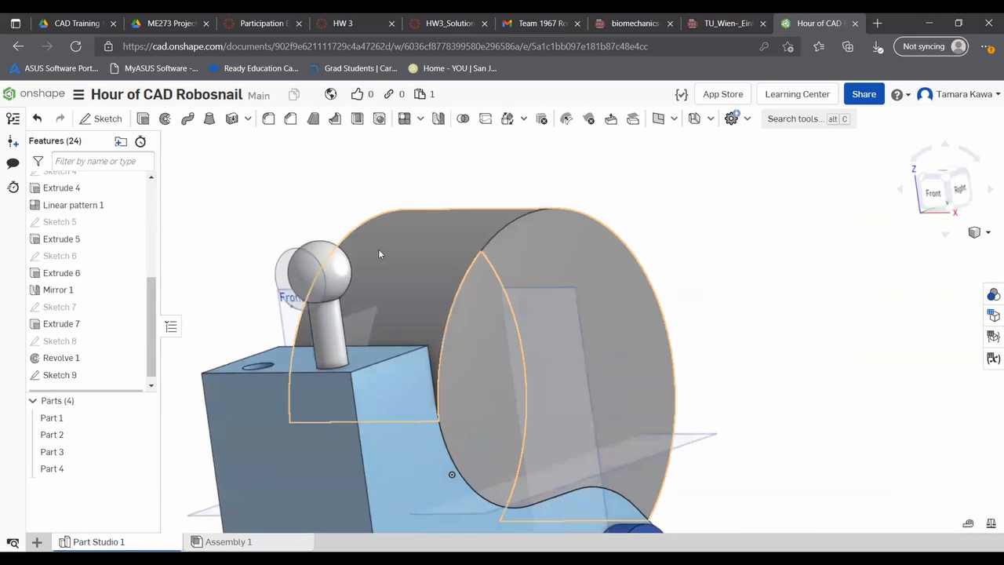
{"action": "left_click", "coordinate": [143, 119]}
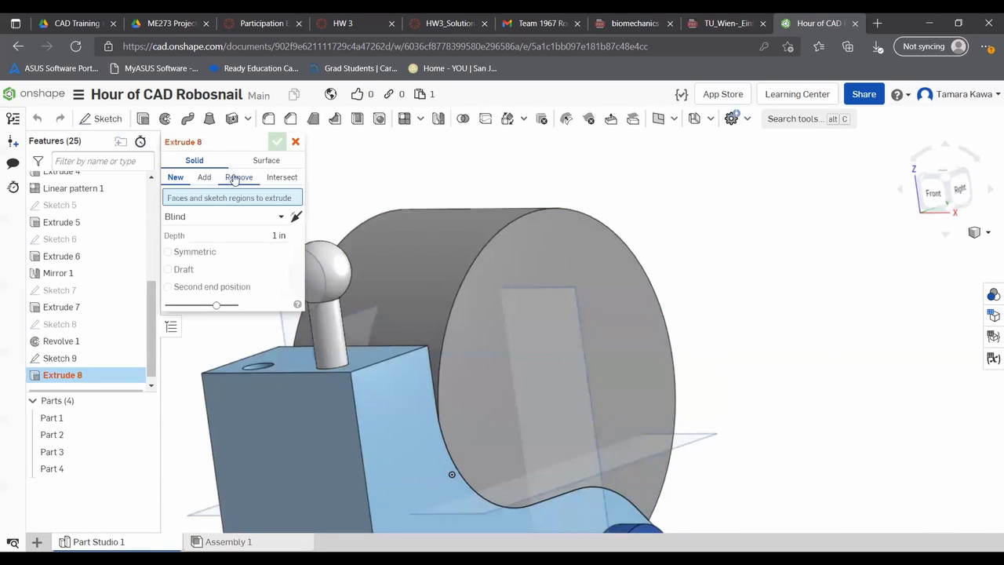
{"action": "left_click", "coordinate": [233, 180]}
{"action": "scroll", "coordinate": [514, 168], "scroll_direction": "up", "scroll_amount": 3}
{"action": "scroll", "coordinate": [498, 205], "scroll_direction": "down", "scroll_amount": 4}
{"action": "mouse_move", "coordinate": [374, 208]}
{"action": "right_mouse_down"}
{"action": "mouse_move", "coordinate": [341, 199]}
{"action": "mouse_move", "coordinate": [299, 226]}
{"action": "mouse_move", "coordinate": [405, 195]}
{"action": "right_mouse_up"}
{"action": "left_click", "coordinate": [315, 237]}
{"action": "scroll", "coordinate": [410, 217], "scroll_direction": "up", "scroll_amount": 2}
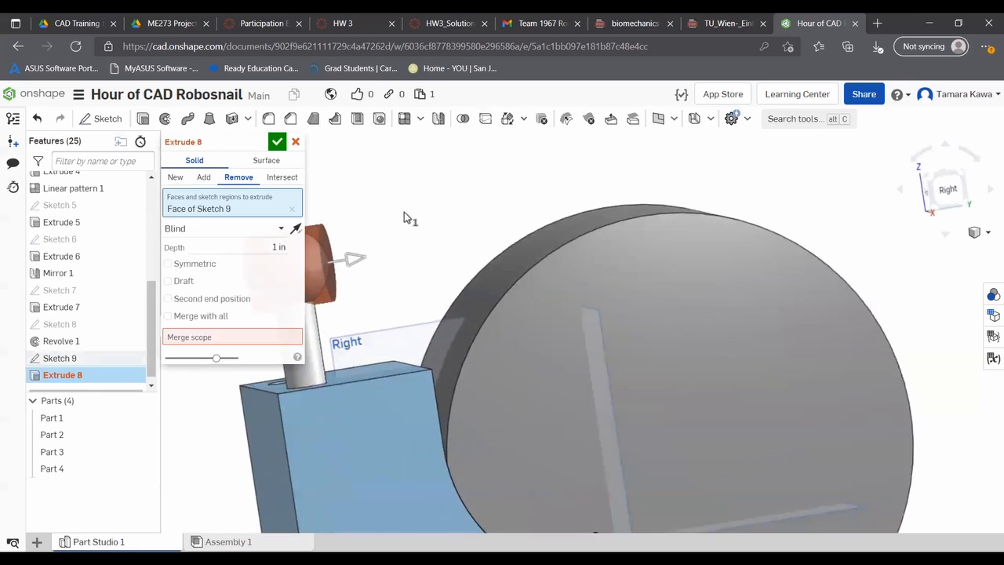
{"action": "scroll", "coordinate": [404, 216], "scroll_direction": "down", "scroll_amount": 5}
{"action": "scroll", "coordinate": [373, 226], "scroll_direction": "up", "scroll_amount": 5}
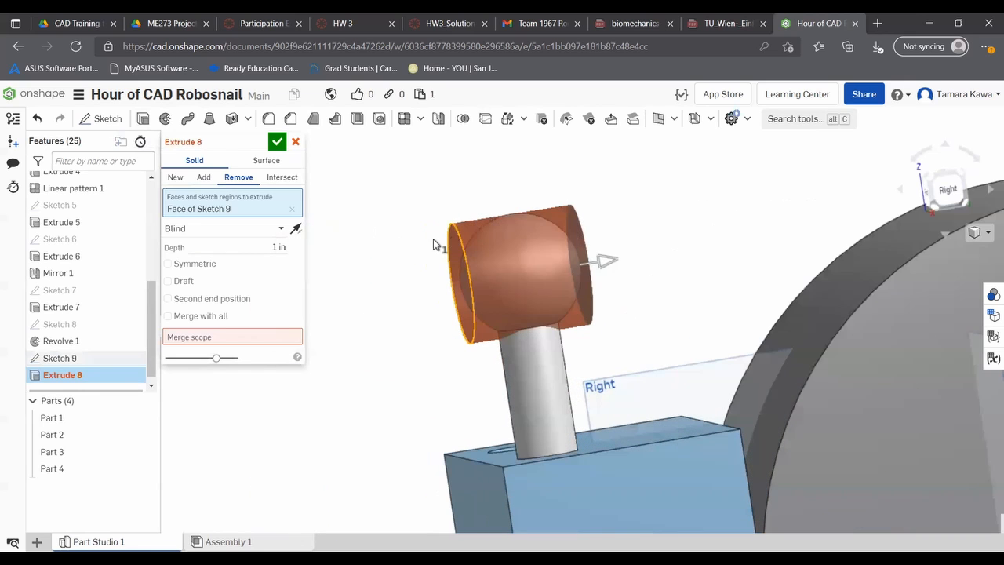
- Set the cut's blind depth to 0.14 in, limit its merge scope to the eye stalk part, and finish the extrude
{"action": "left_click_drag", "start_coordinate": [593, 263], "coordinate": [498, 280]}
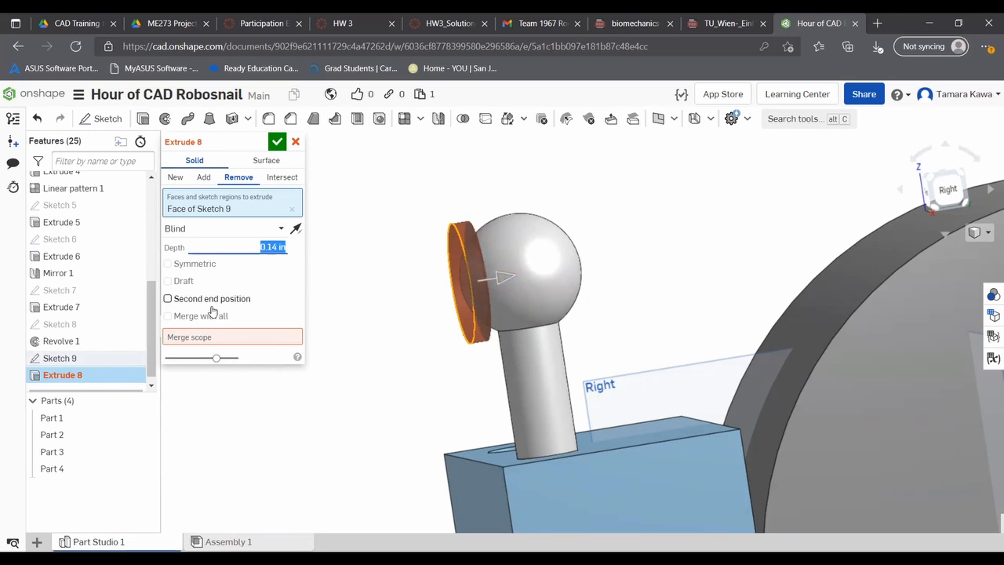
{"action": "left_click", "coordinate": [207, 337]}
{"action": "left_click", "coordinate": [558, 250]}
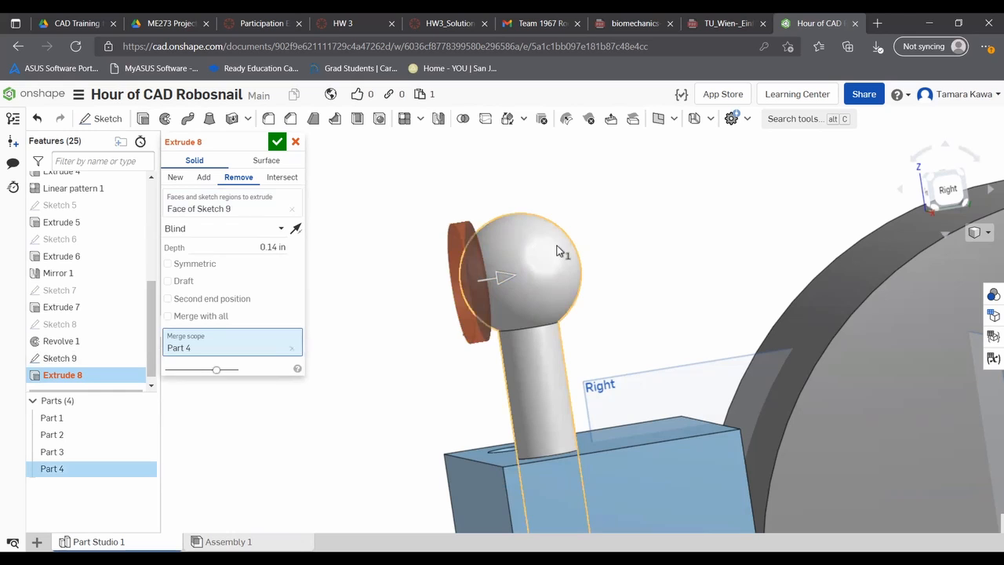
{"action": "mouse_move", "coordinate": [383, 283]}
{"action": "right_mouse_down"}
{"action": "mouse_move", "coordinate": [422, 283]}
{"action": "mouse_move", "coordinate": [385, 294]}
{"action": "right_mouse_up"}
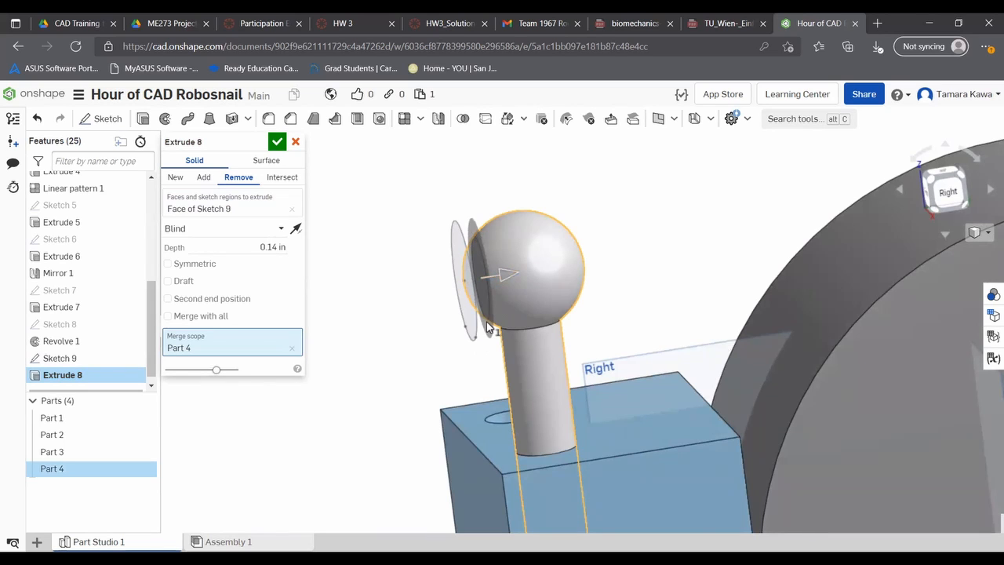
{"action": "left_click", "coordinate": [276, 141]}
- Inspect the flat cut on the front of the eye ball from several angles
{"action": "right_click_drag", "start_coordinate": [275, 148], "coordinate": [716, 253]}
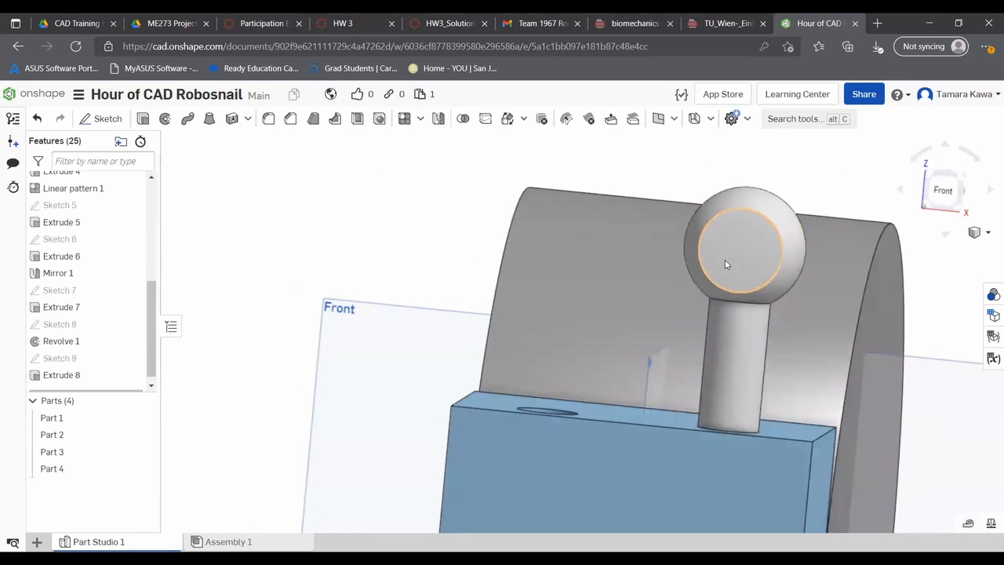
{"action": "scroll", "coordinate": [383, 247], "scroll_direction": "up", "scroll_amount": 2}
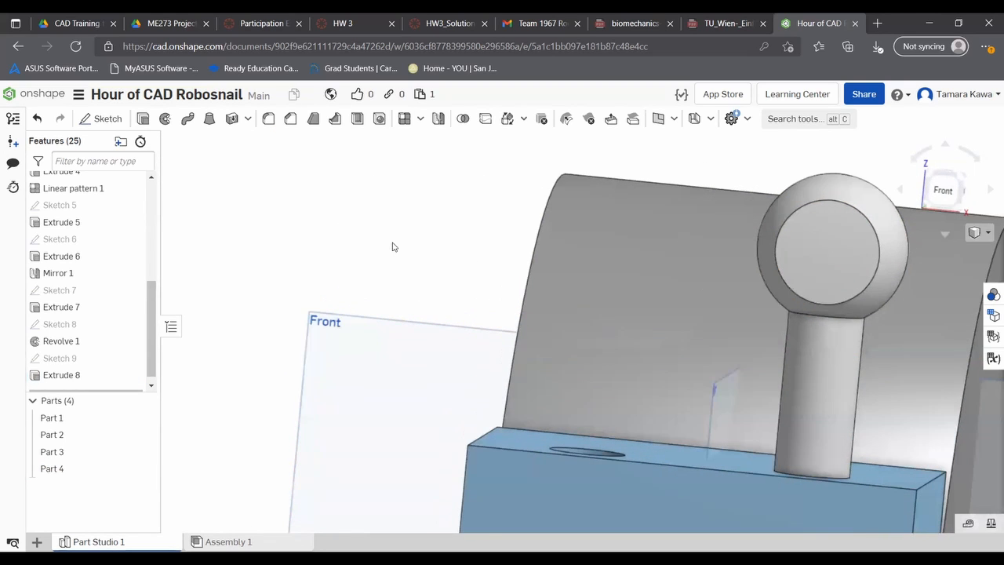
{"action": "scroll", "coordinate": [481, 213], "scroll_direction": "down", "scroll_amount": 2}
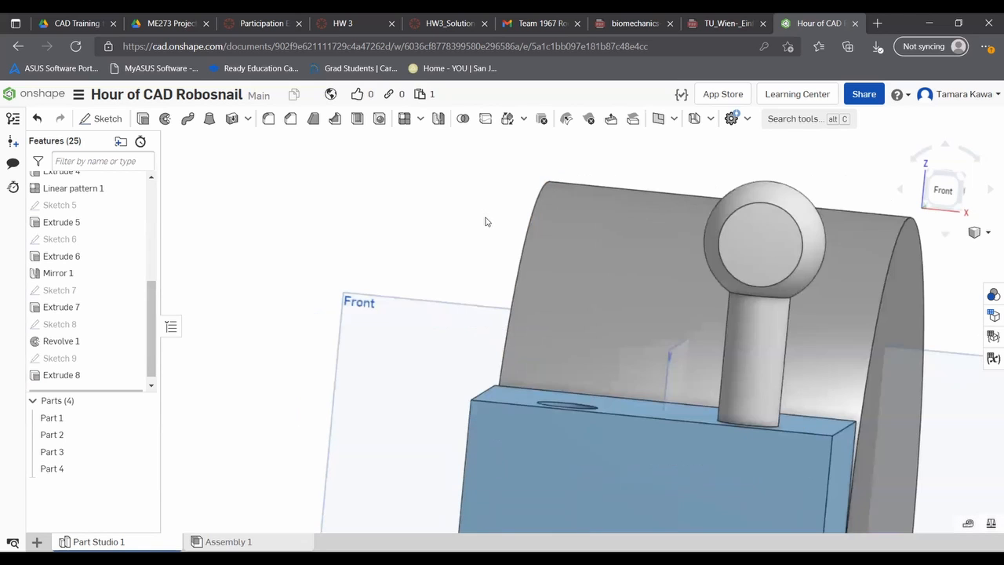
{"action": "middle_click_drag", "start_coordinate": [396, 270], "coordinate": [342, 215]}
{"action": "mouse_move", "coordinate": [408, 228]}
{"action": "right_mouse_down"}
{"action": "mouse_move", "coordinate": [448, 242]}
{"action": "mouse_move", "coordinate": [398, 256]}
{"action": "mouse_move", "coordinate": [396, 239]}
{"action": "right_mouse_up"}
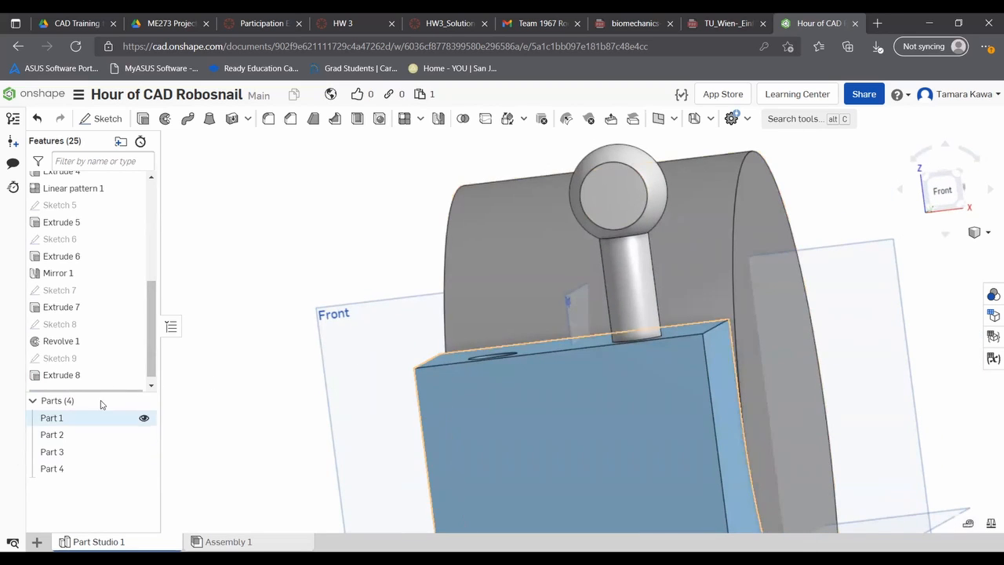
{"action": "scroll", "coordinate": [464, 322], "scroll_direction": "up", "scroll_amount": 2}
{"action": "scroll", "coordinate": [441, 337], "scroll_direction": "down", "scroll_amount": 3}
{"action": "right_click_drag", "start_coordinate": [403, 367], "coordinate": [298, 414]}
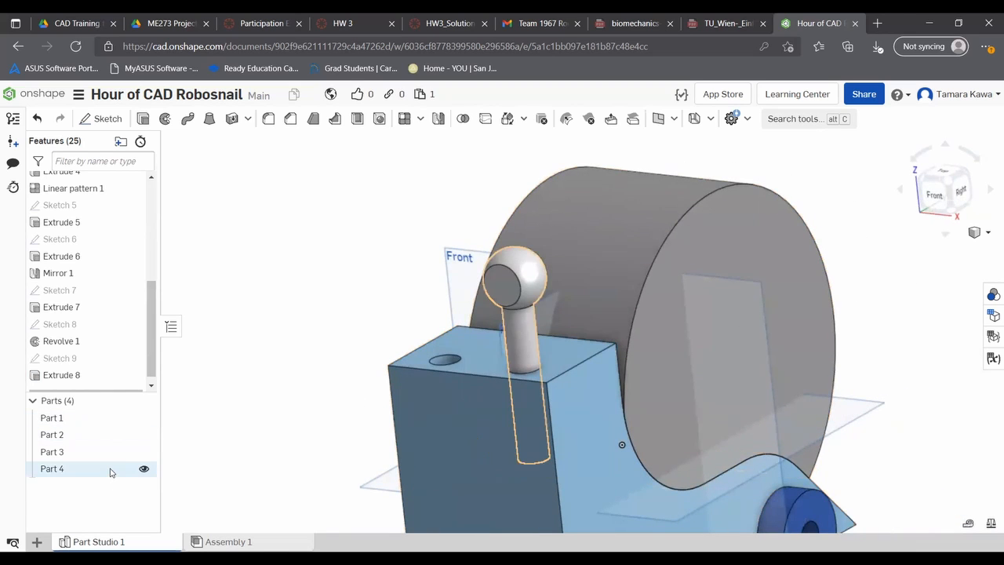
- Rename the snail's body, Part 1, as "Snail Bod"
{"action": "right_click", "coordinate": [57, 422]}
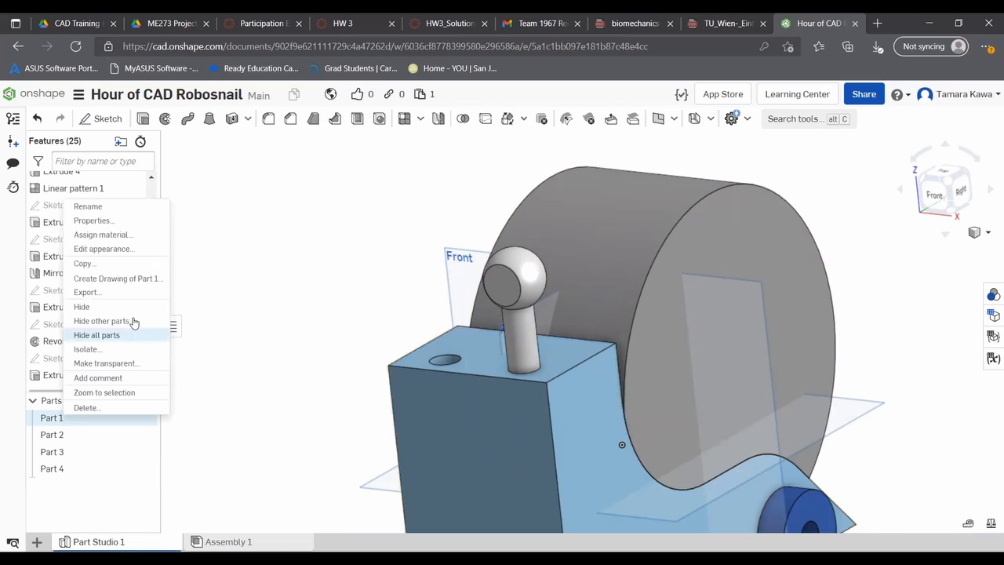
{"action": "left_click", "coordinate": [88, 205]}
{"action": "type", "text": "Snail Bod"}
{"action": "key", "text": "Return"}
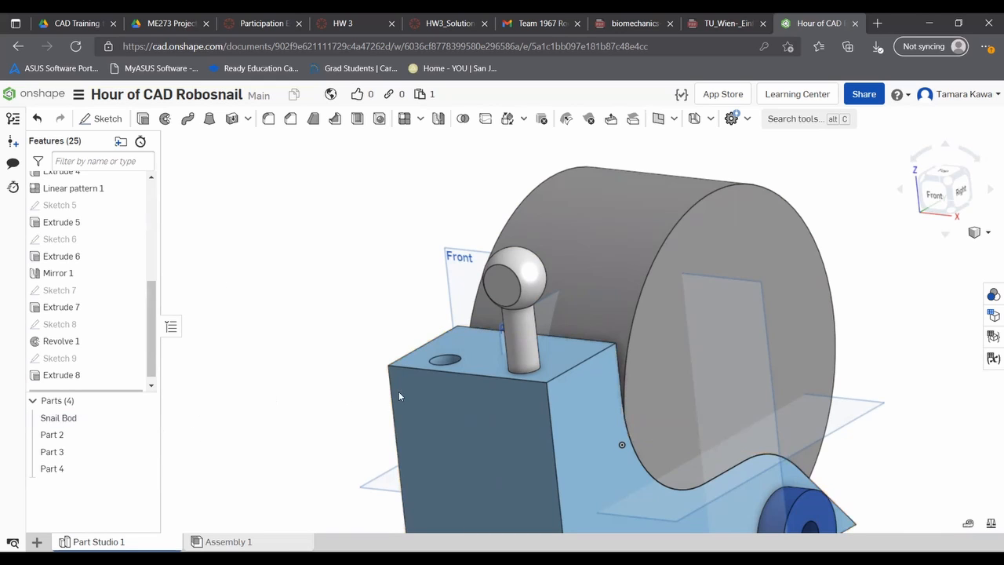
{"action": "left_click", "coordinate": [86, 417]}
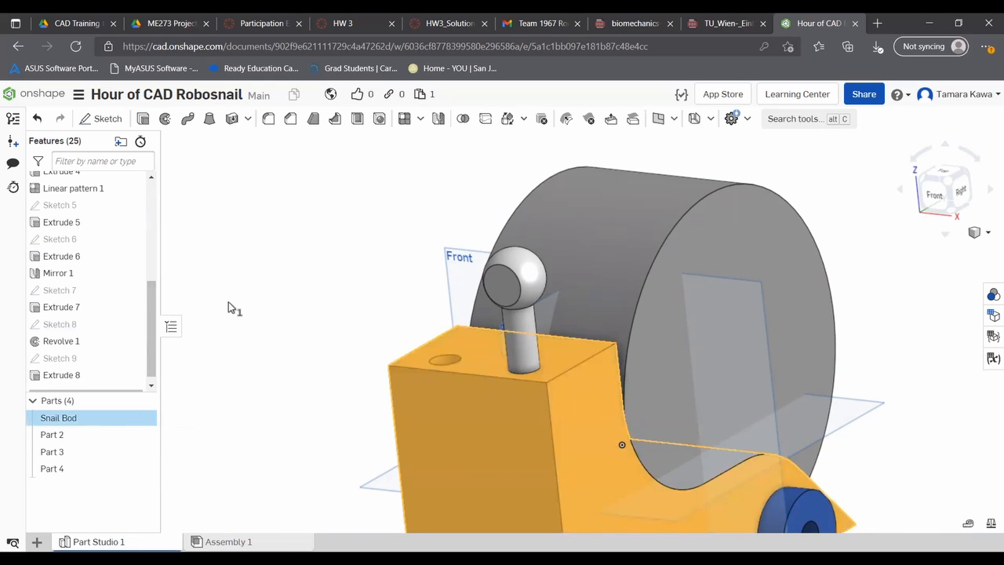
{"action": "left_click", "coordinate": [291, 314]}
- Change the Snail Bod part's appearance to light green (A7D293)
{"action": "scroll", "coordinate": [334, 297], "scroll_direction": "down", "scroll_amount": 5}
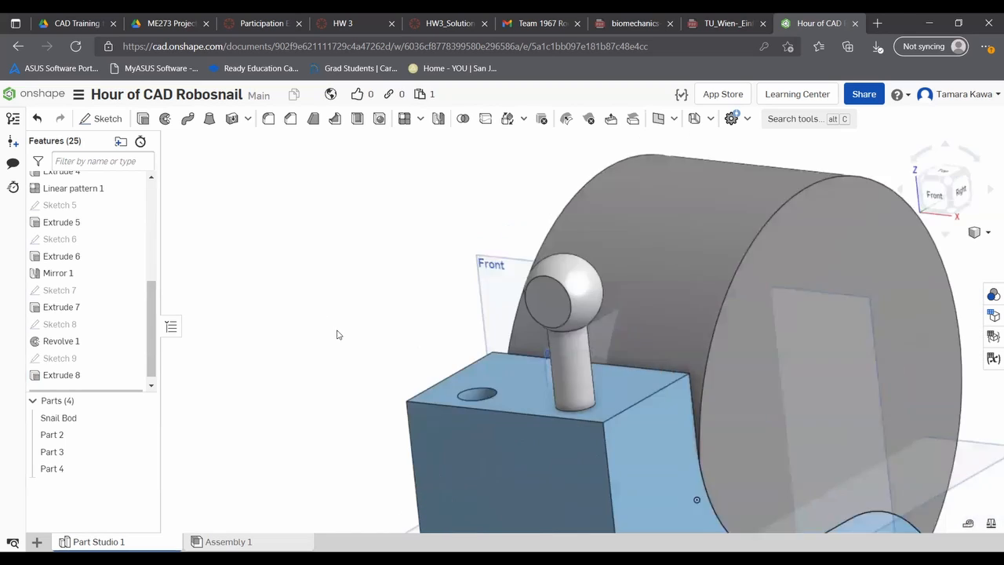
{"action": "middle_click_drag", "start_coordinate": [311, 410], "coordinate": [241, 314]}
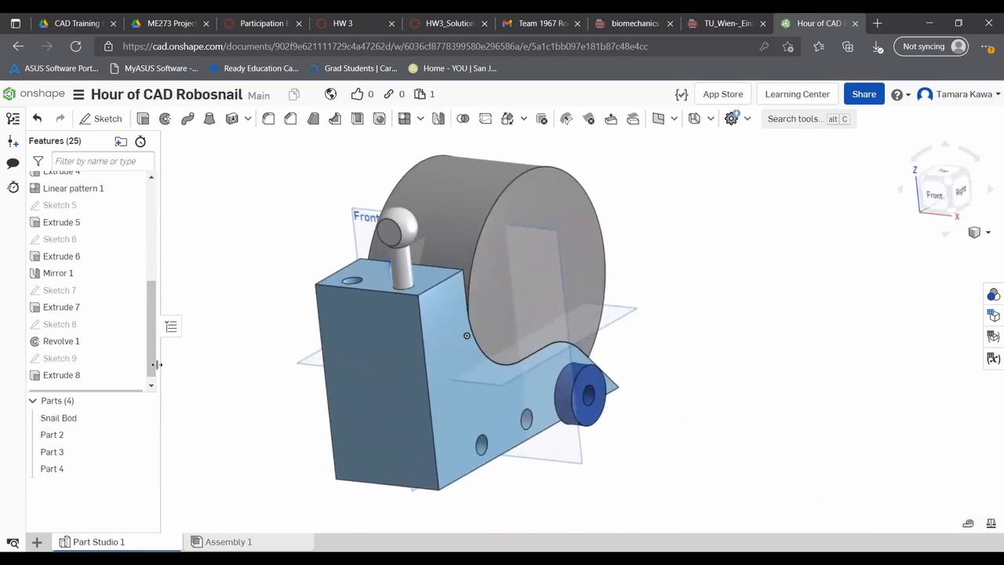
{"action": "right_click", "coordinate": [81, 423]}
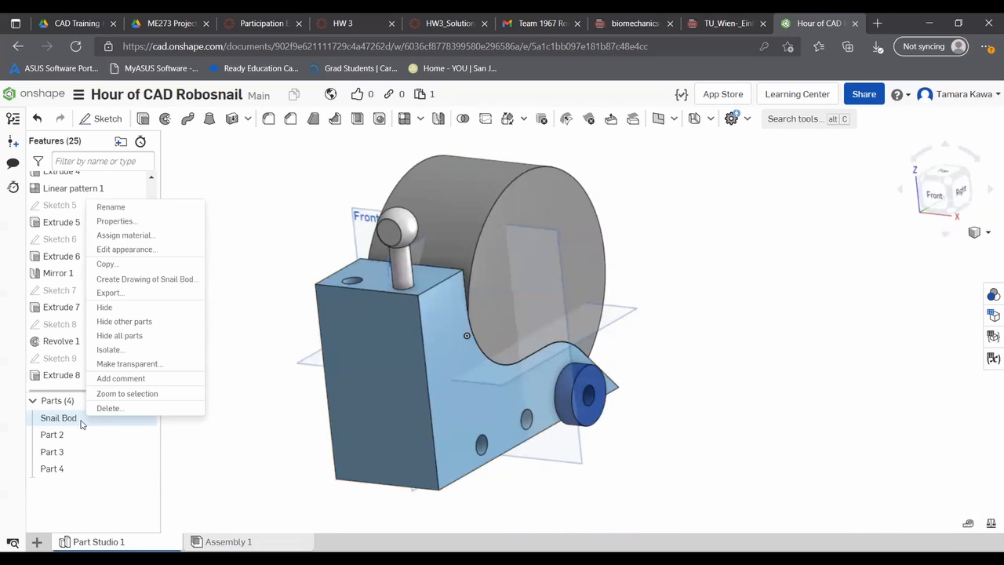
{"action": "left_click", "coordinate": [160, 251]}
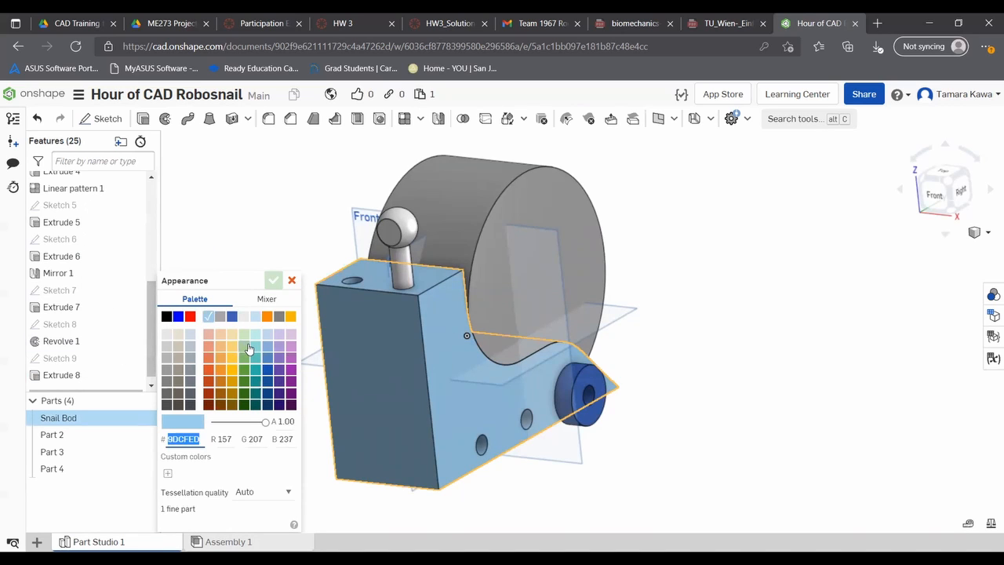
{"action": "left_click", "coordinate": [246, 347]}
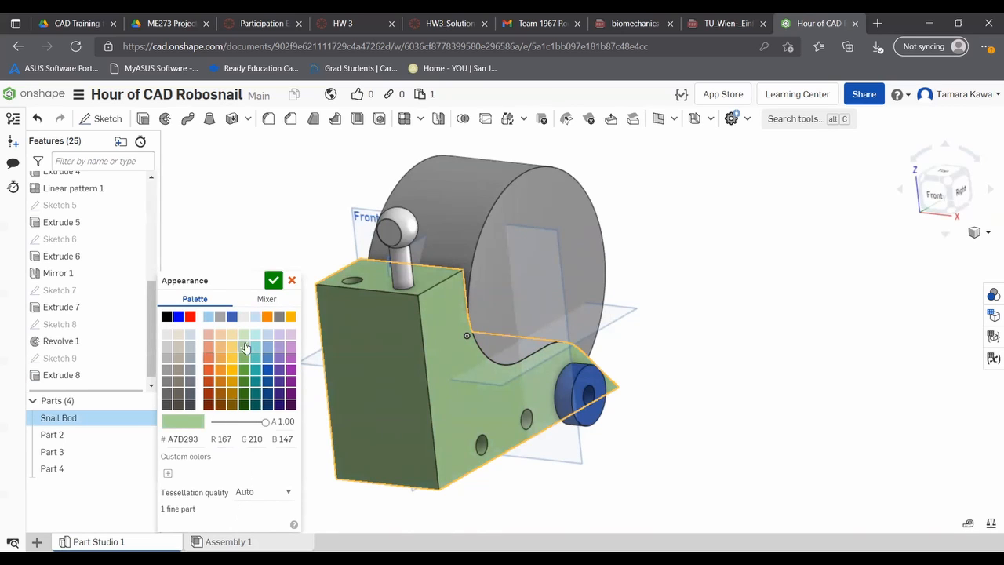
{"action": "left_click", "coordinate": [273, 280]}
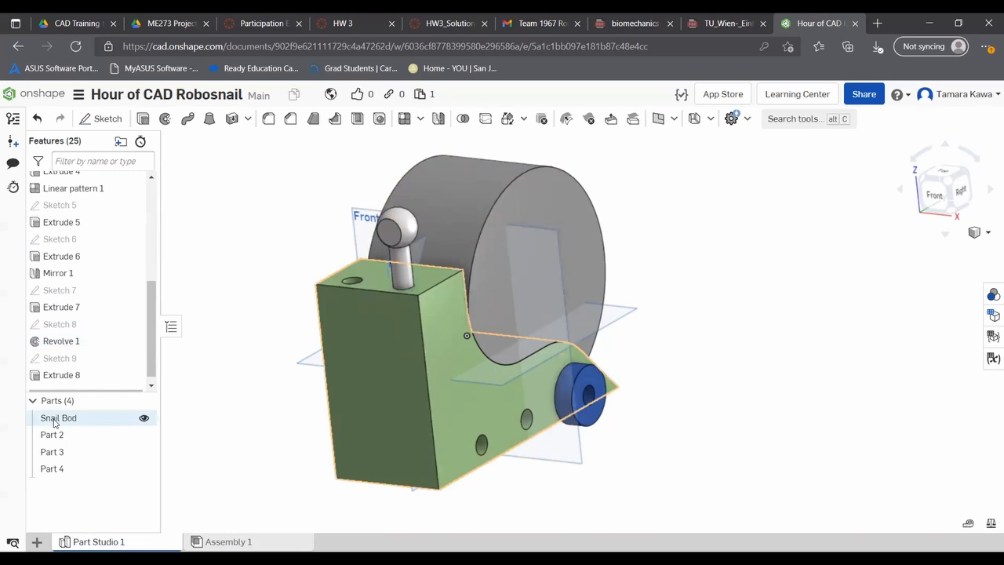
{"action": "right_click", "coordinate": [67, 471]}
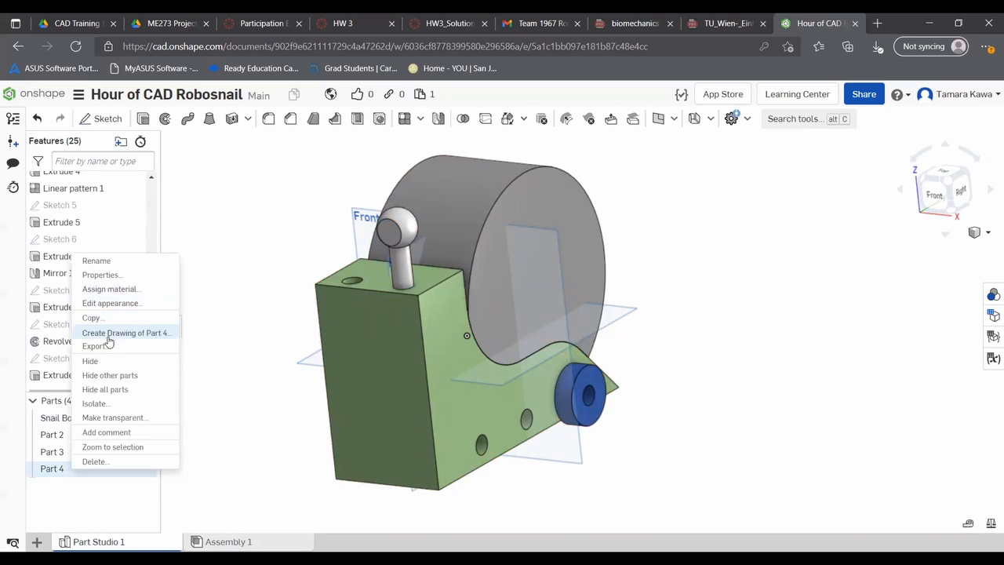
{"action": "left_click", "coordinate": [110, 303]}
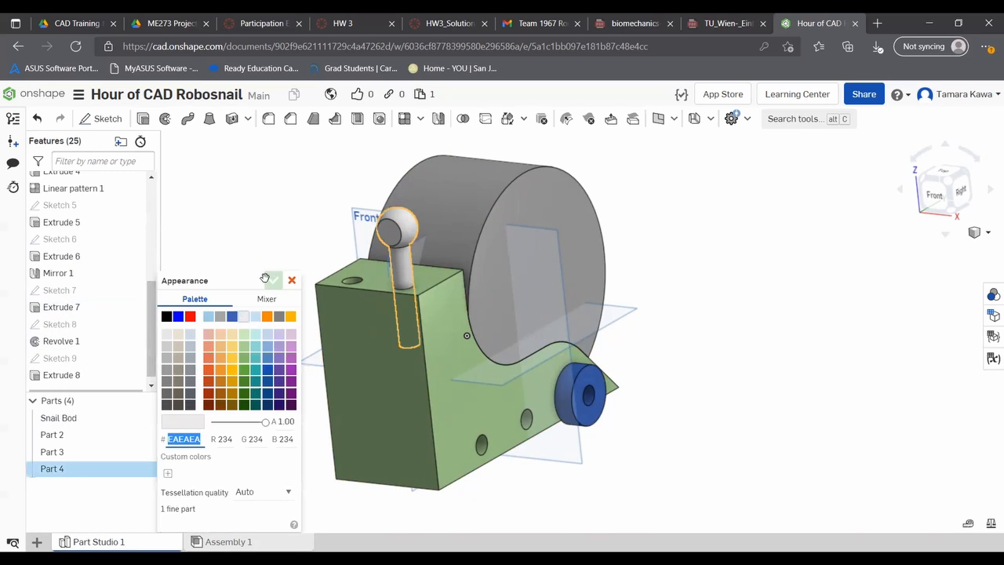
{"action": "left_click", "coordinate": [395, 234]}
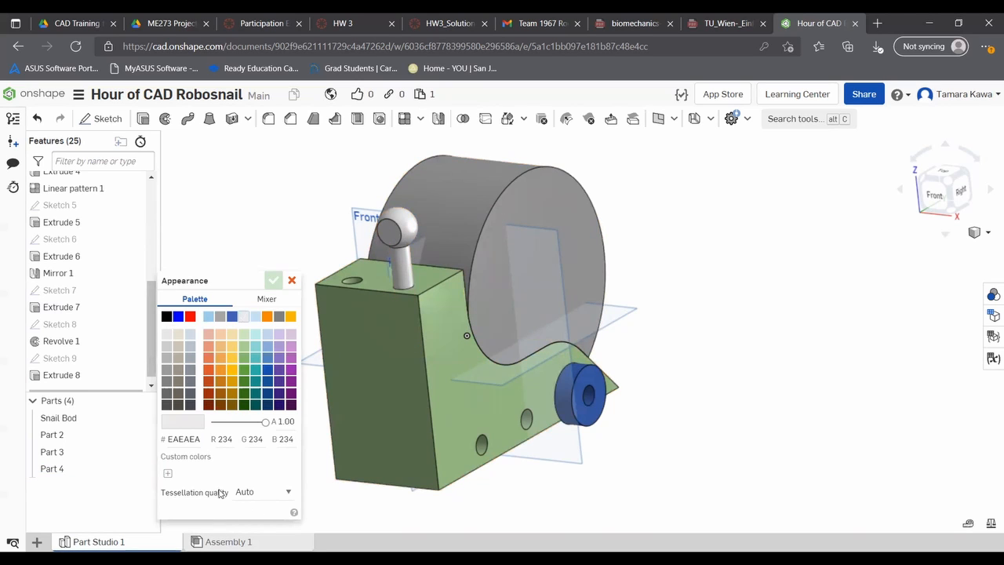
{"action": "left_click", "coordinate": [292, 281]}
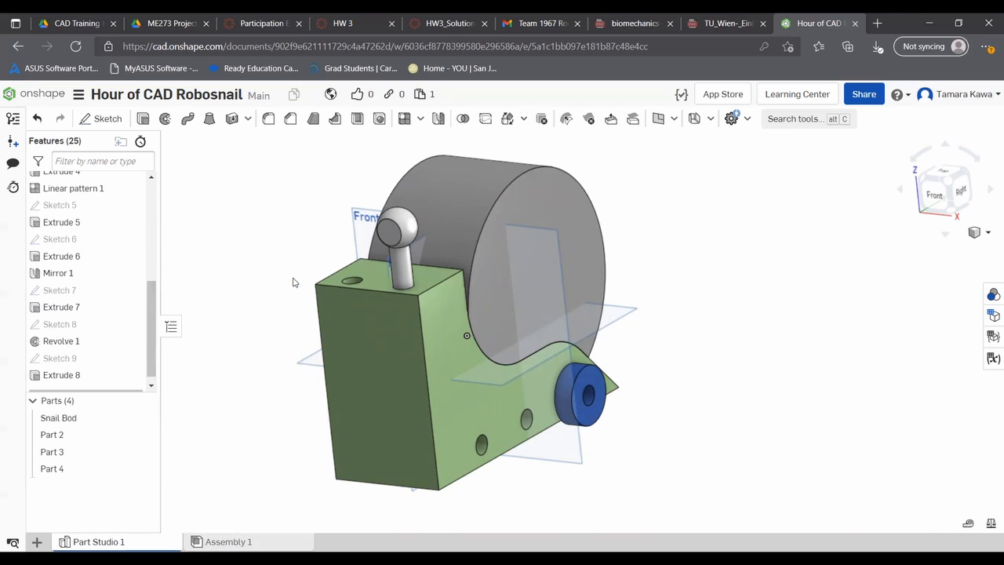
{"action": "right_click_drag", "start_coordinate": [224, 259], "coordinate": [307, 261]}
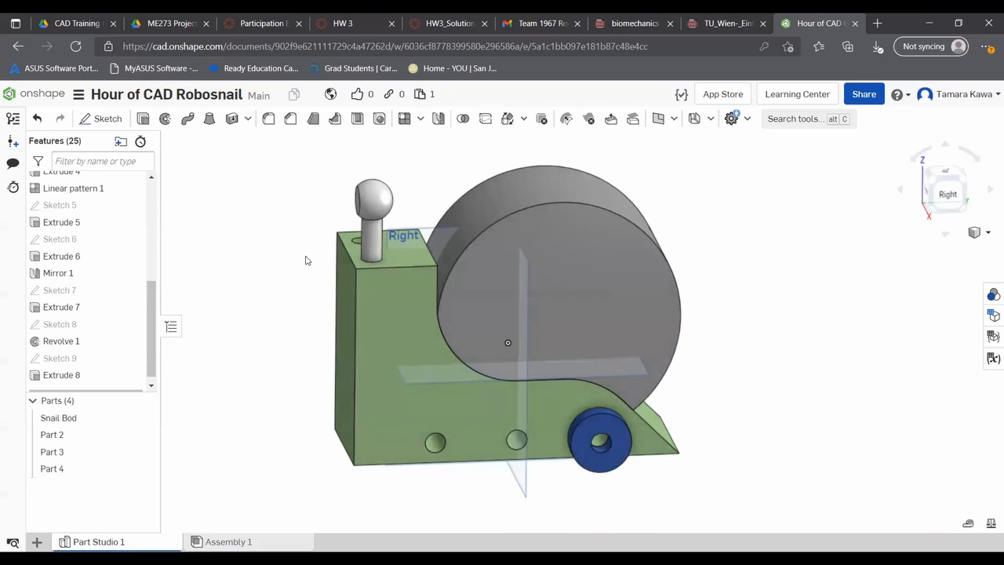
{"action": "left_click", "coordinate": [420, 123]}
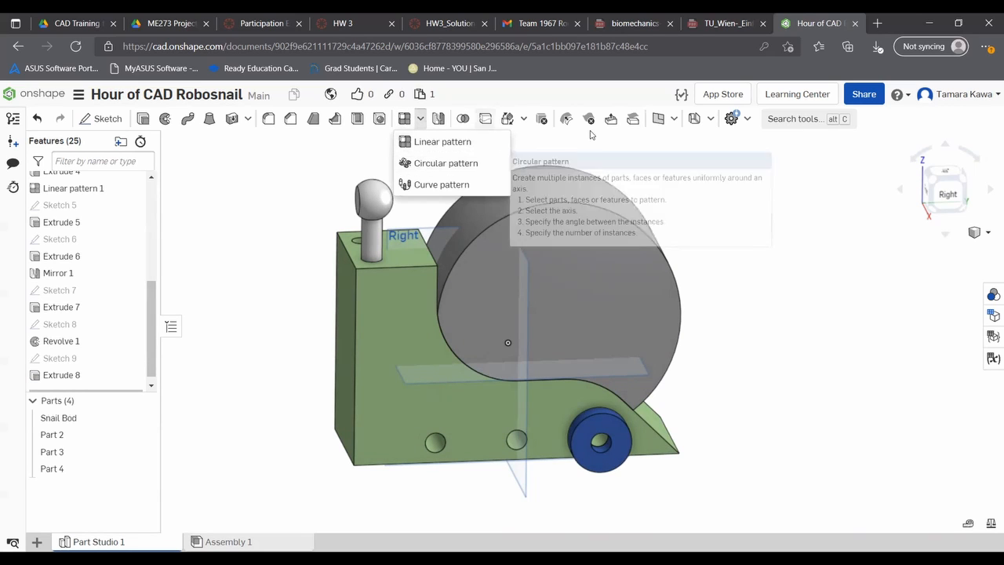
{"action": "left_click", "coordinate": [806, 233]}
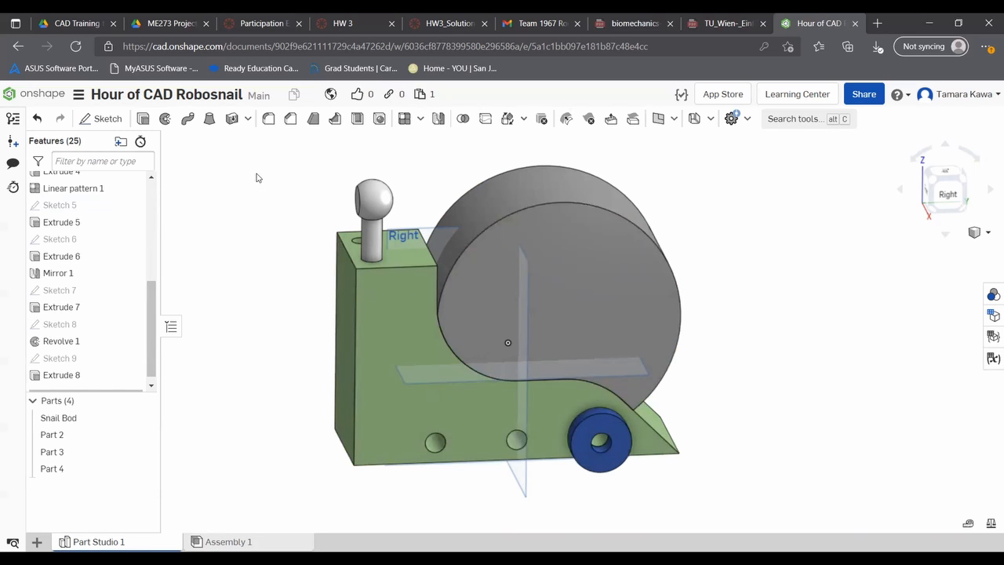
{"action": "right_click_drag", "start_coordinate": [239, 301], "coordinate": [292, 297]}
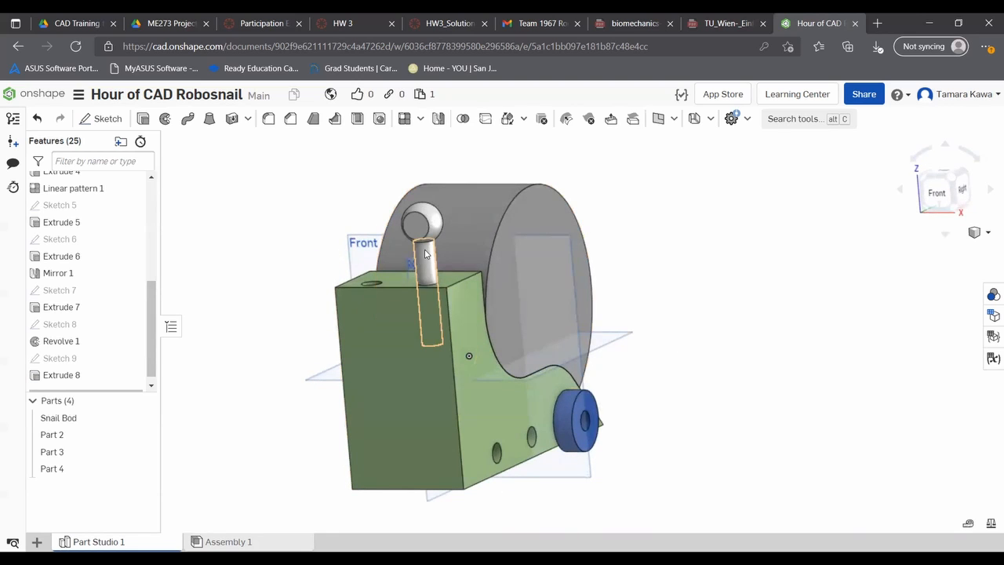